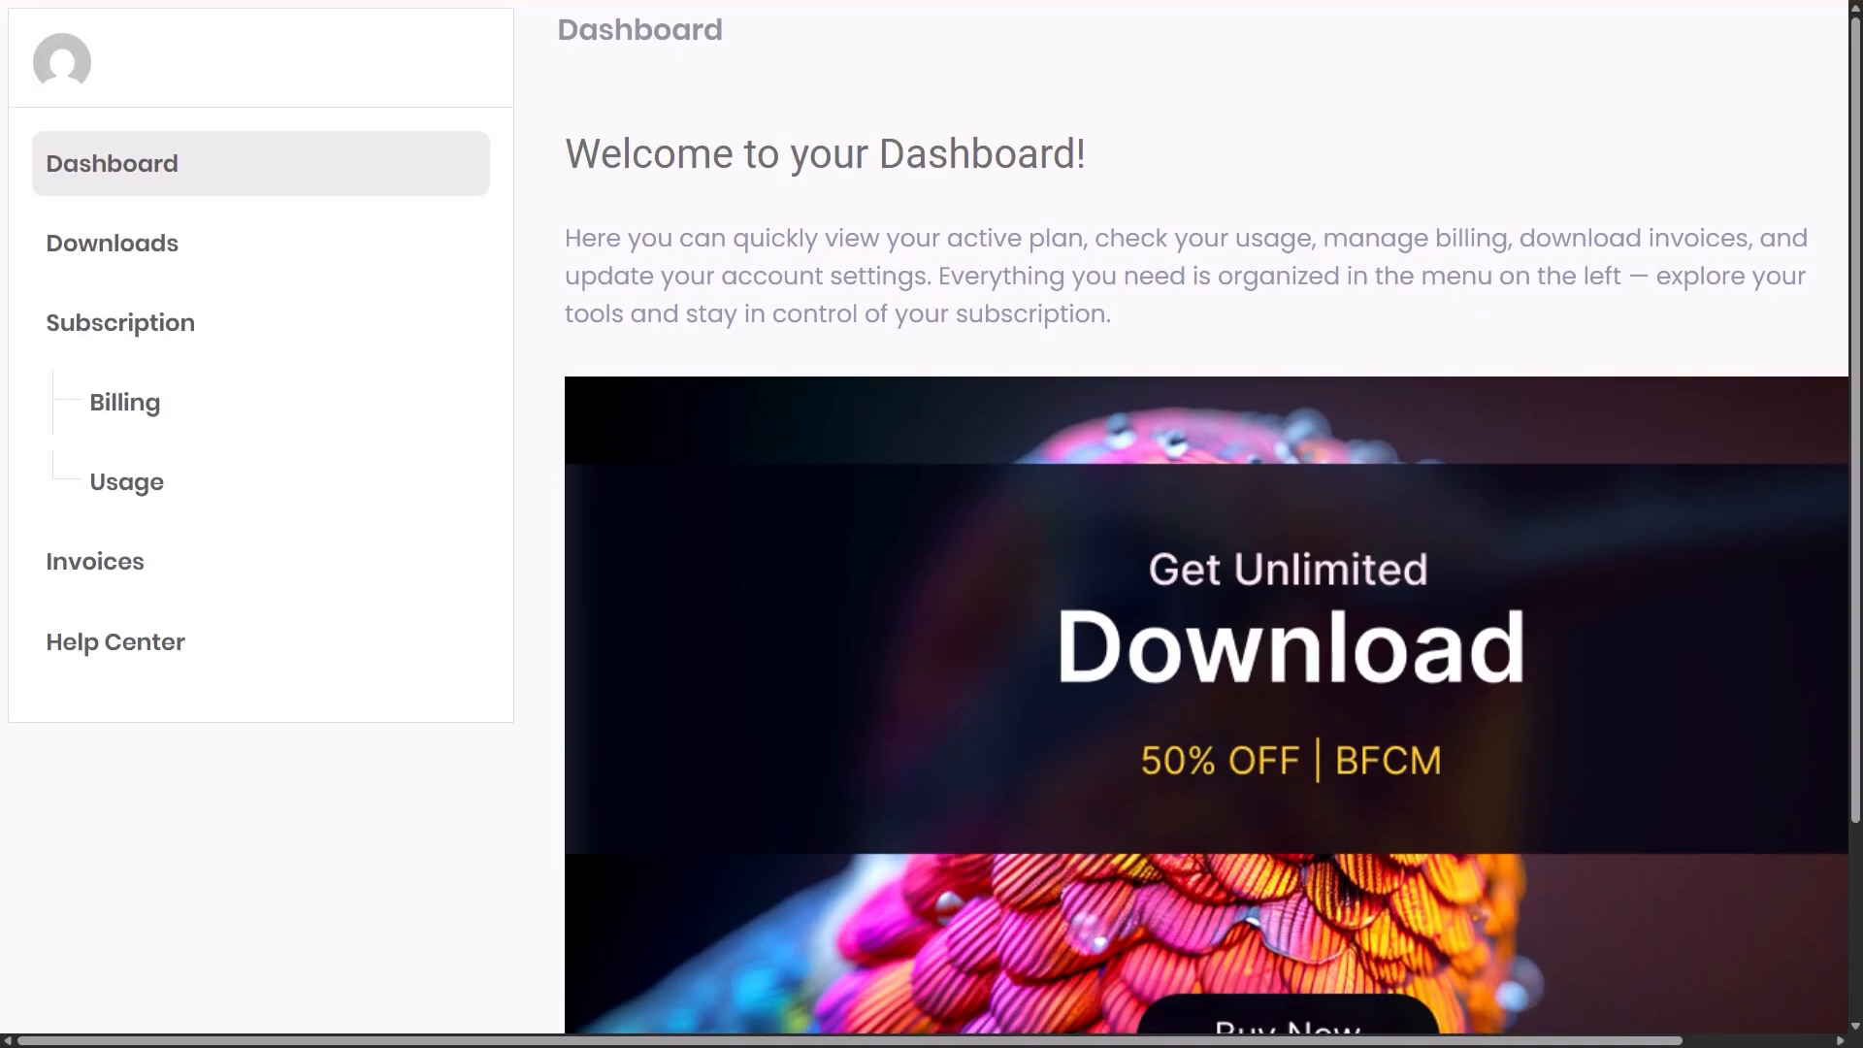
{"action": "scroll", "coordinate": [931, 524], "scroll_direction": "down", "scroll_amount": 2}
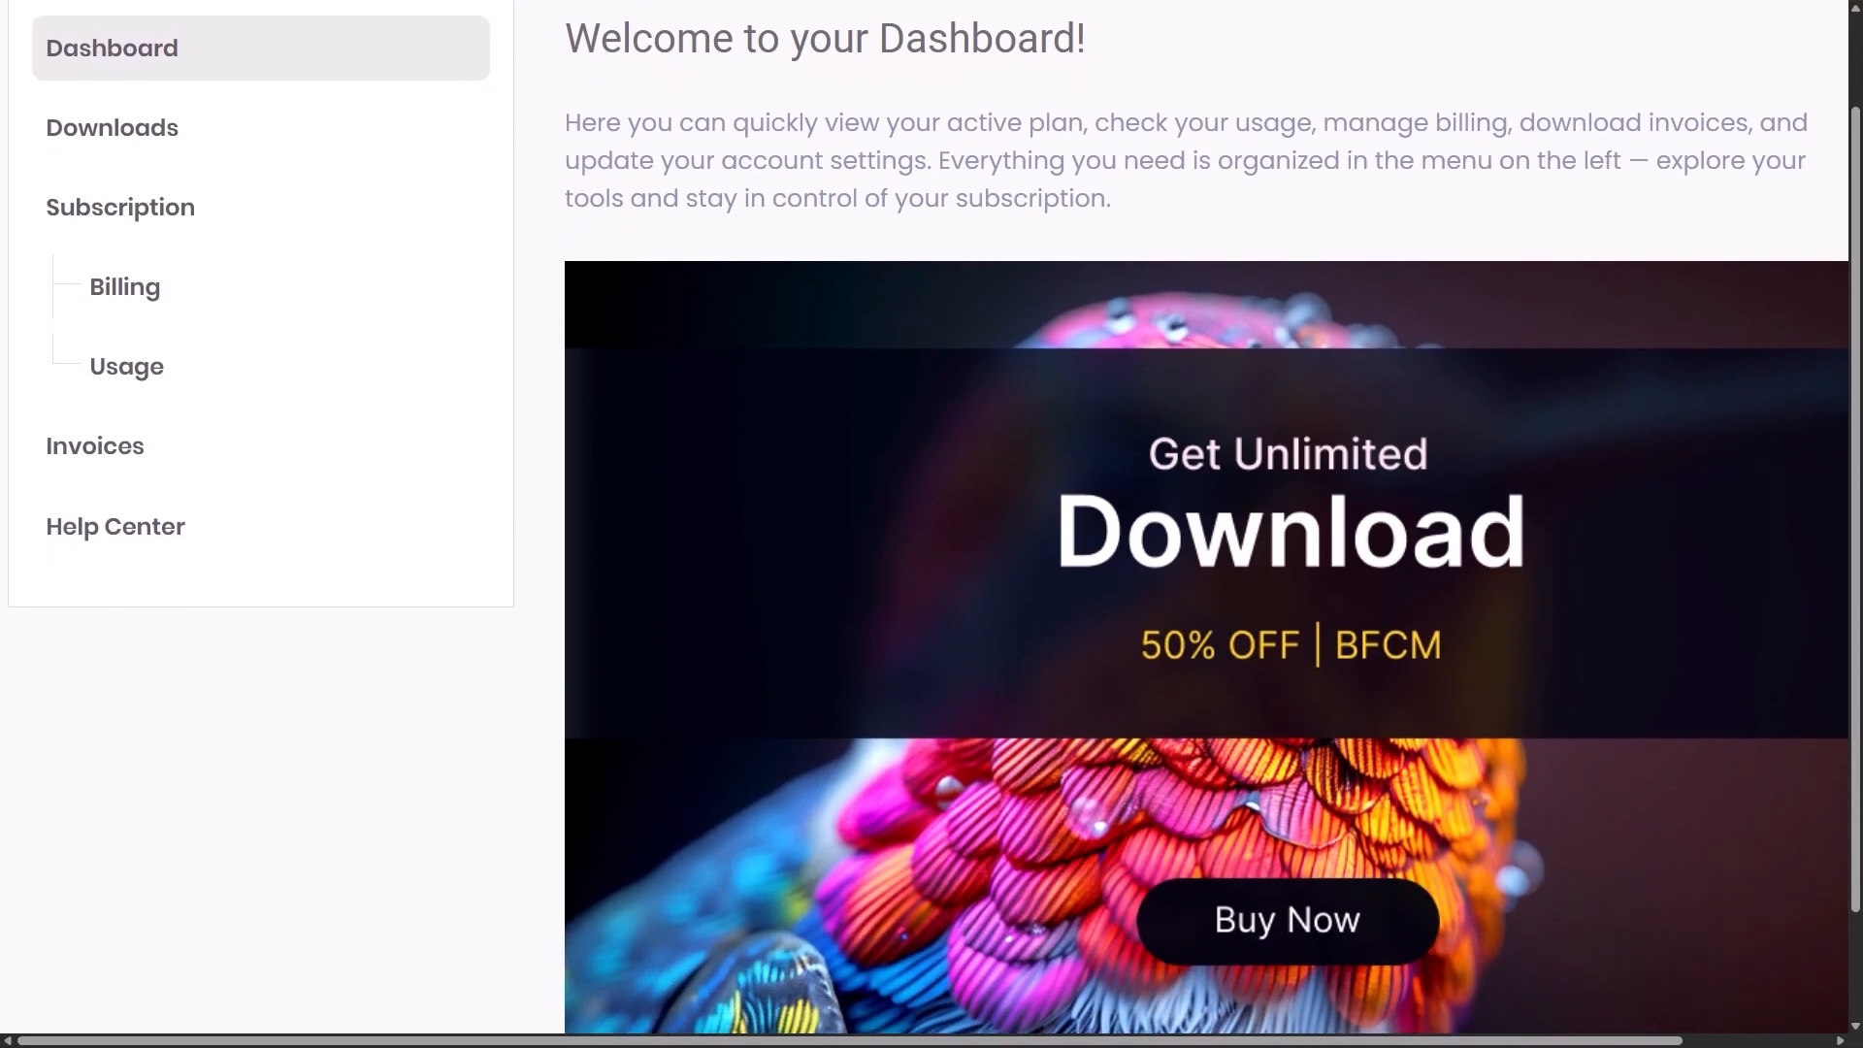
{"action": "scroll", "coordinate": [932, 524], "scroll_direction": "down", "scroll_amount": 1}
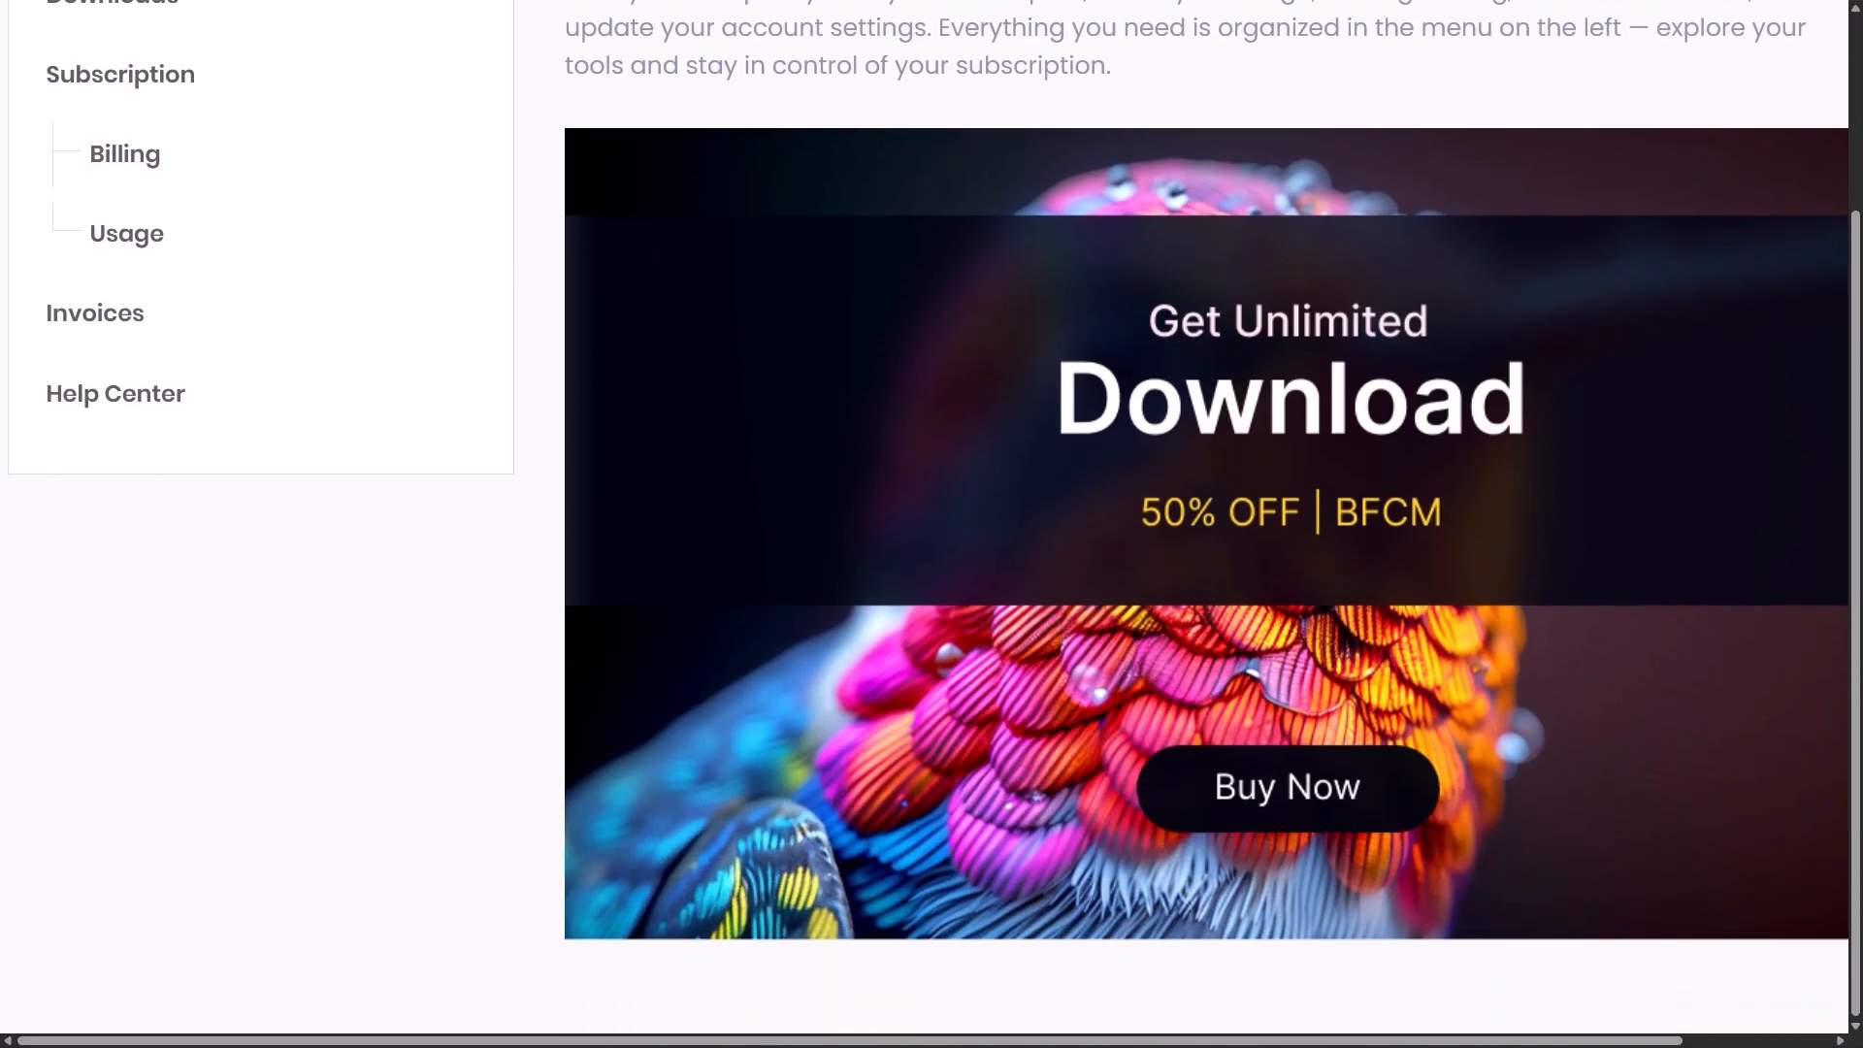
{"action": "scroll", "coordinate": [931, 524], "scroll_direction": "up", "scroll_amount": 3}
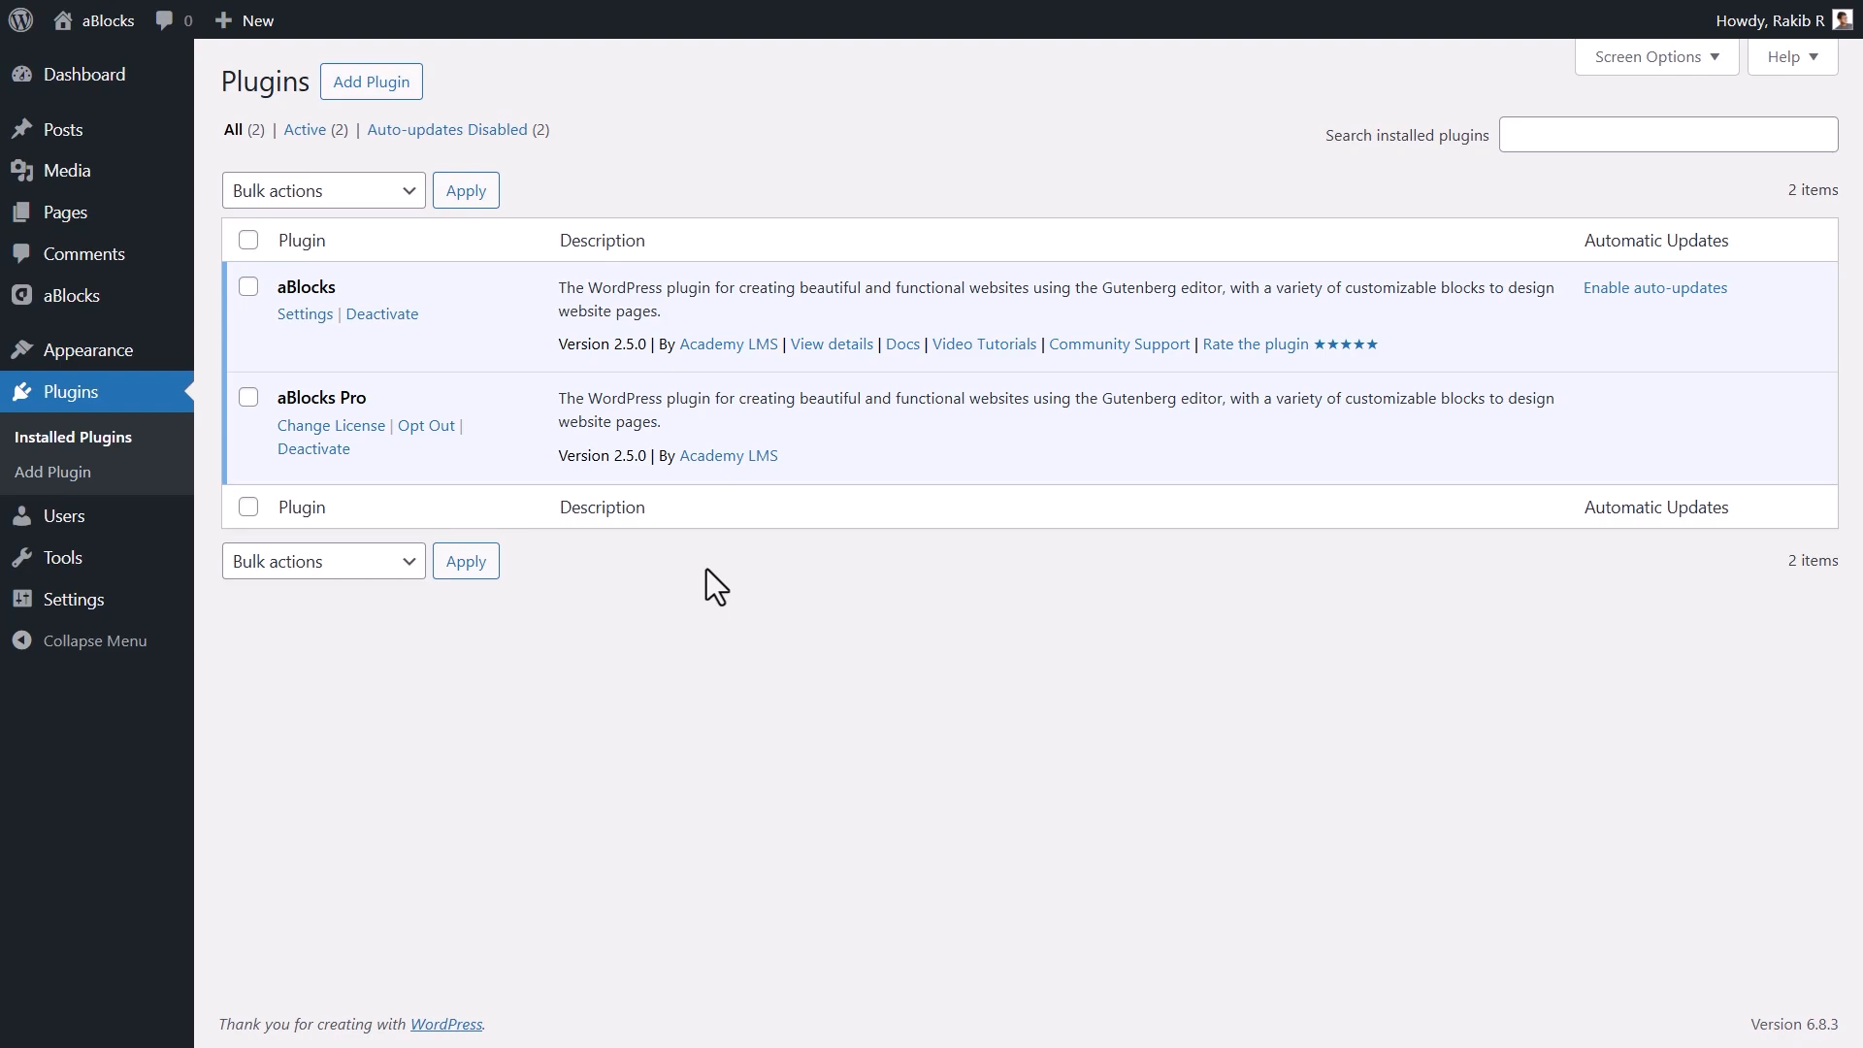
- Switch the Frontend Dashboard block off and back on in the aBlocks Blocks/Extensions list
{"action": "mouse_move", "coordinate": [154, 309]}
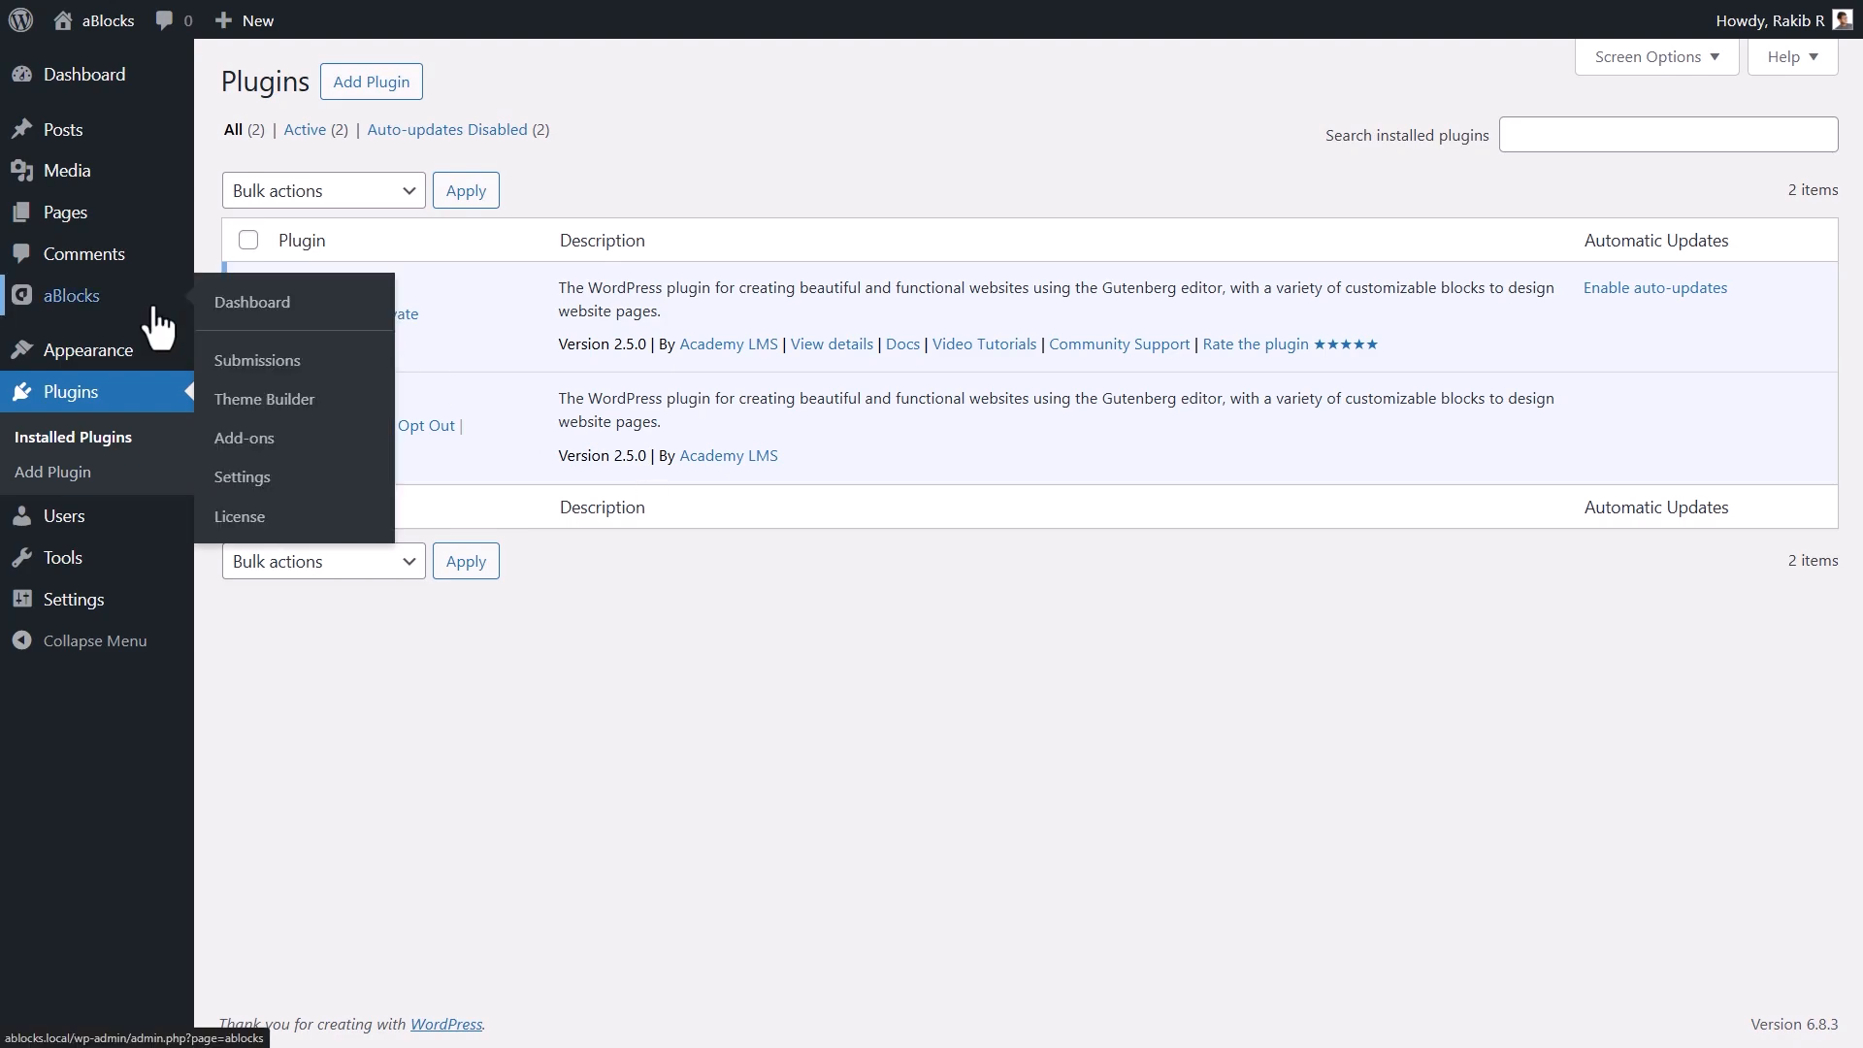
{"action": "left_click", "coordinate": [327, 477]}
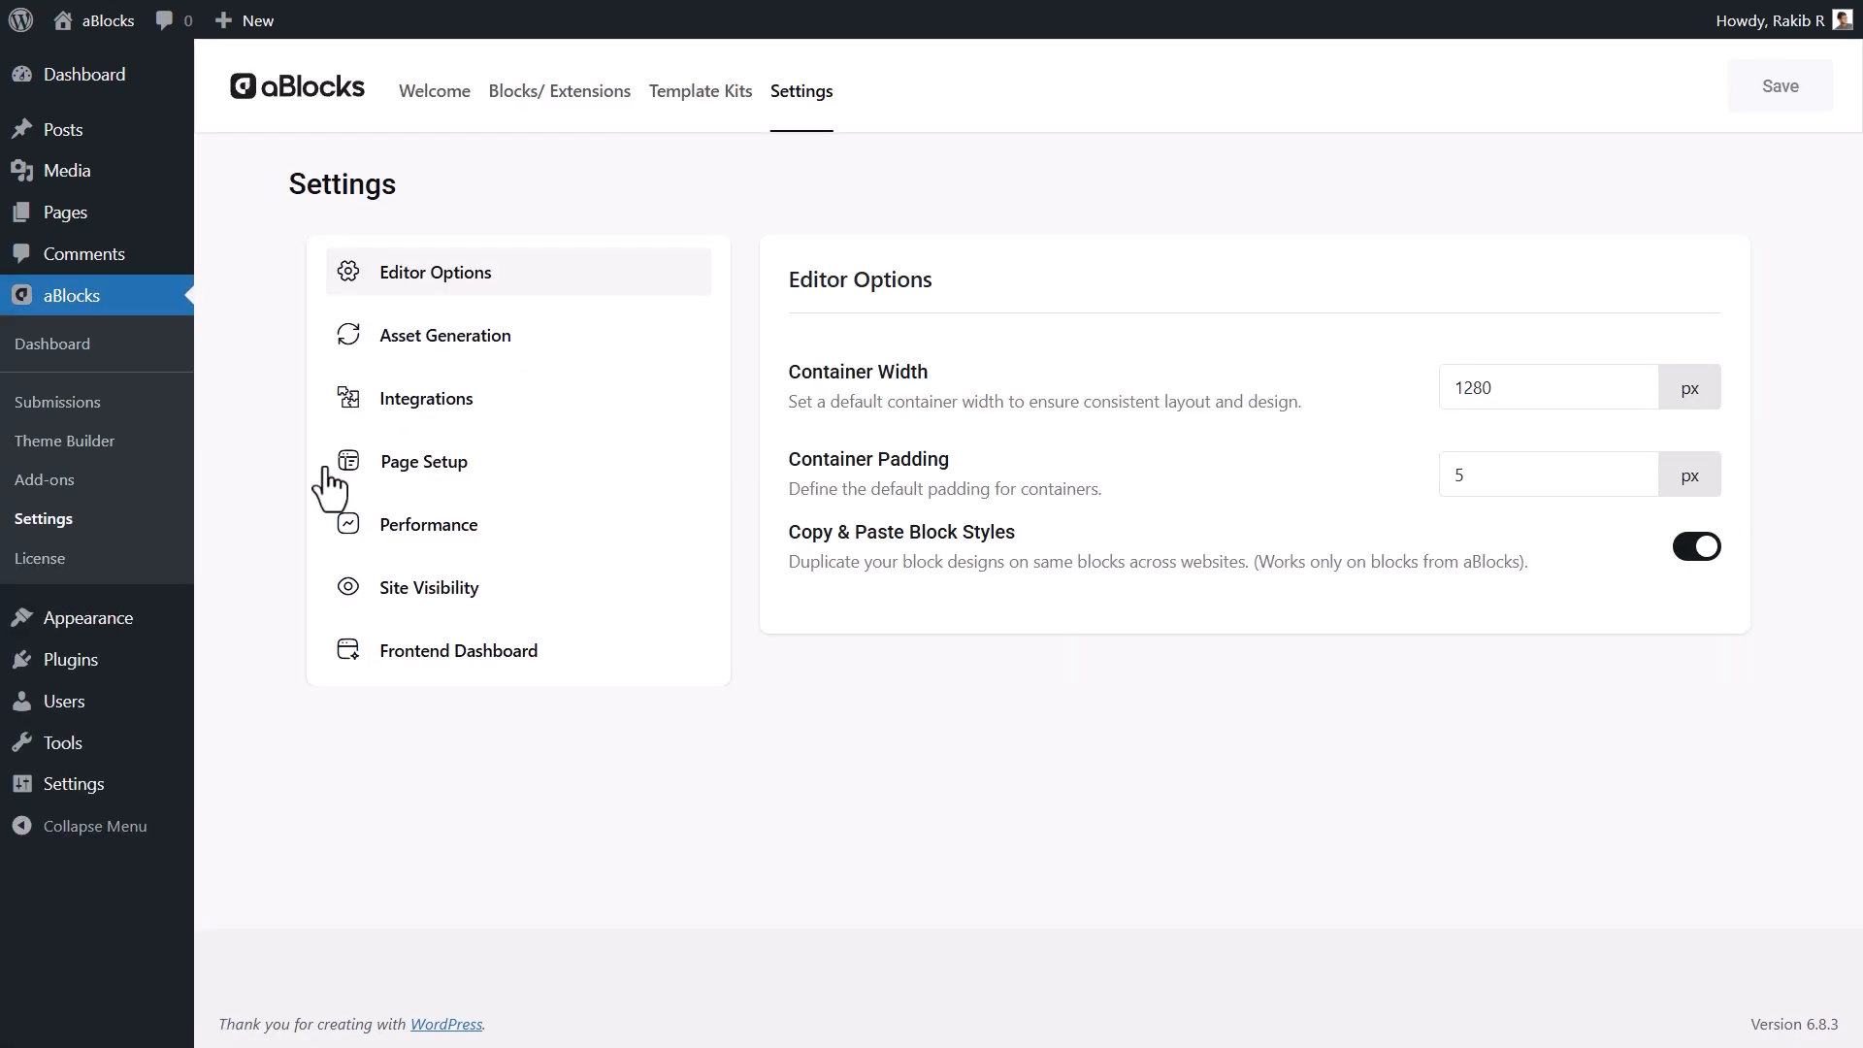
{"action": "left_click", "coordinate": [539, 97]}
{"action": "scroll", "coordinate": [539, 101], "scroll_direction": "down", "scroll_amount": 10}
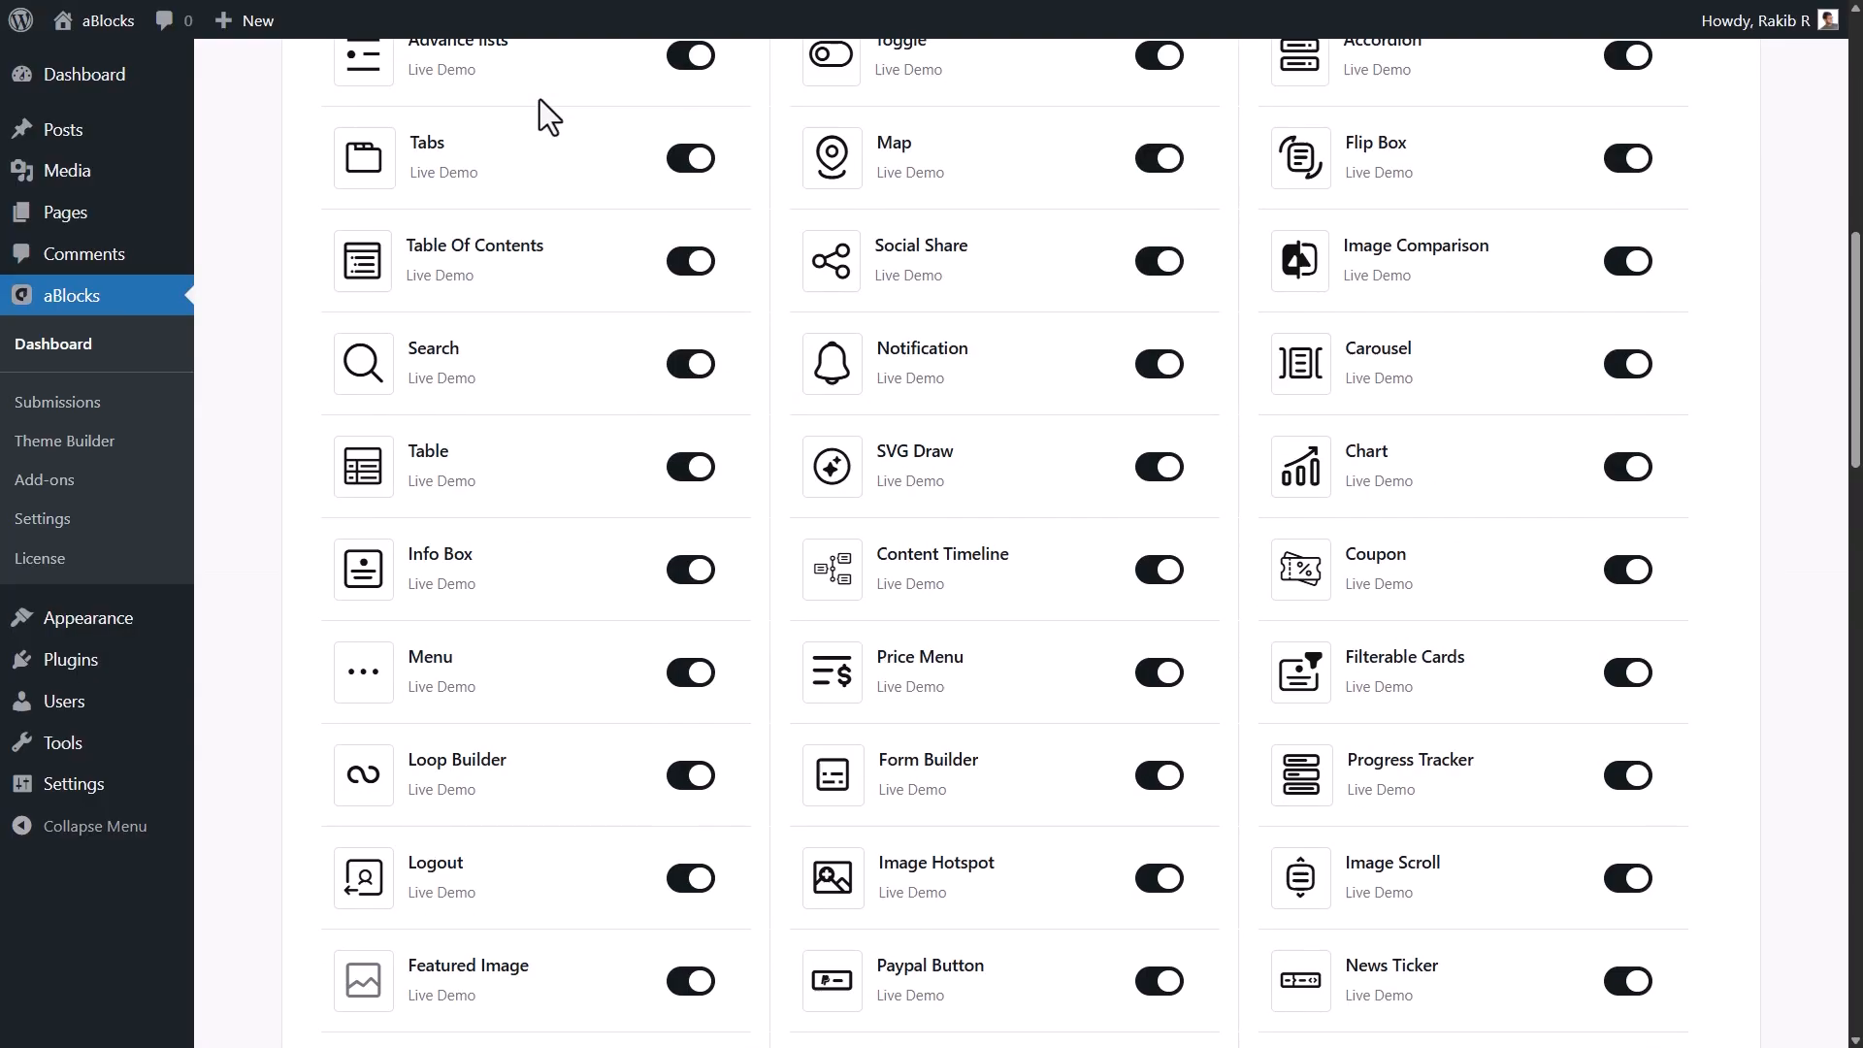
{"action": "scroll", "coordinate": [542, 100], "scroll_direction": "down", "scroll_amount": 7}
{"action": "left_click", "coordinate": [713, 521]}
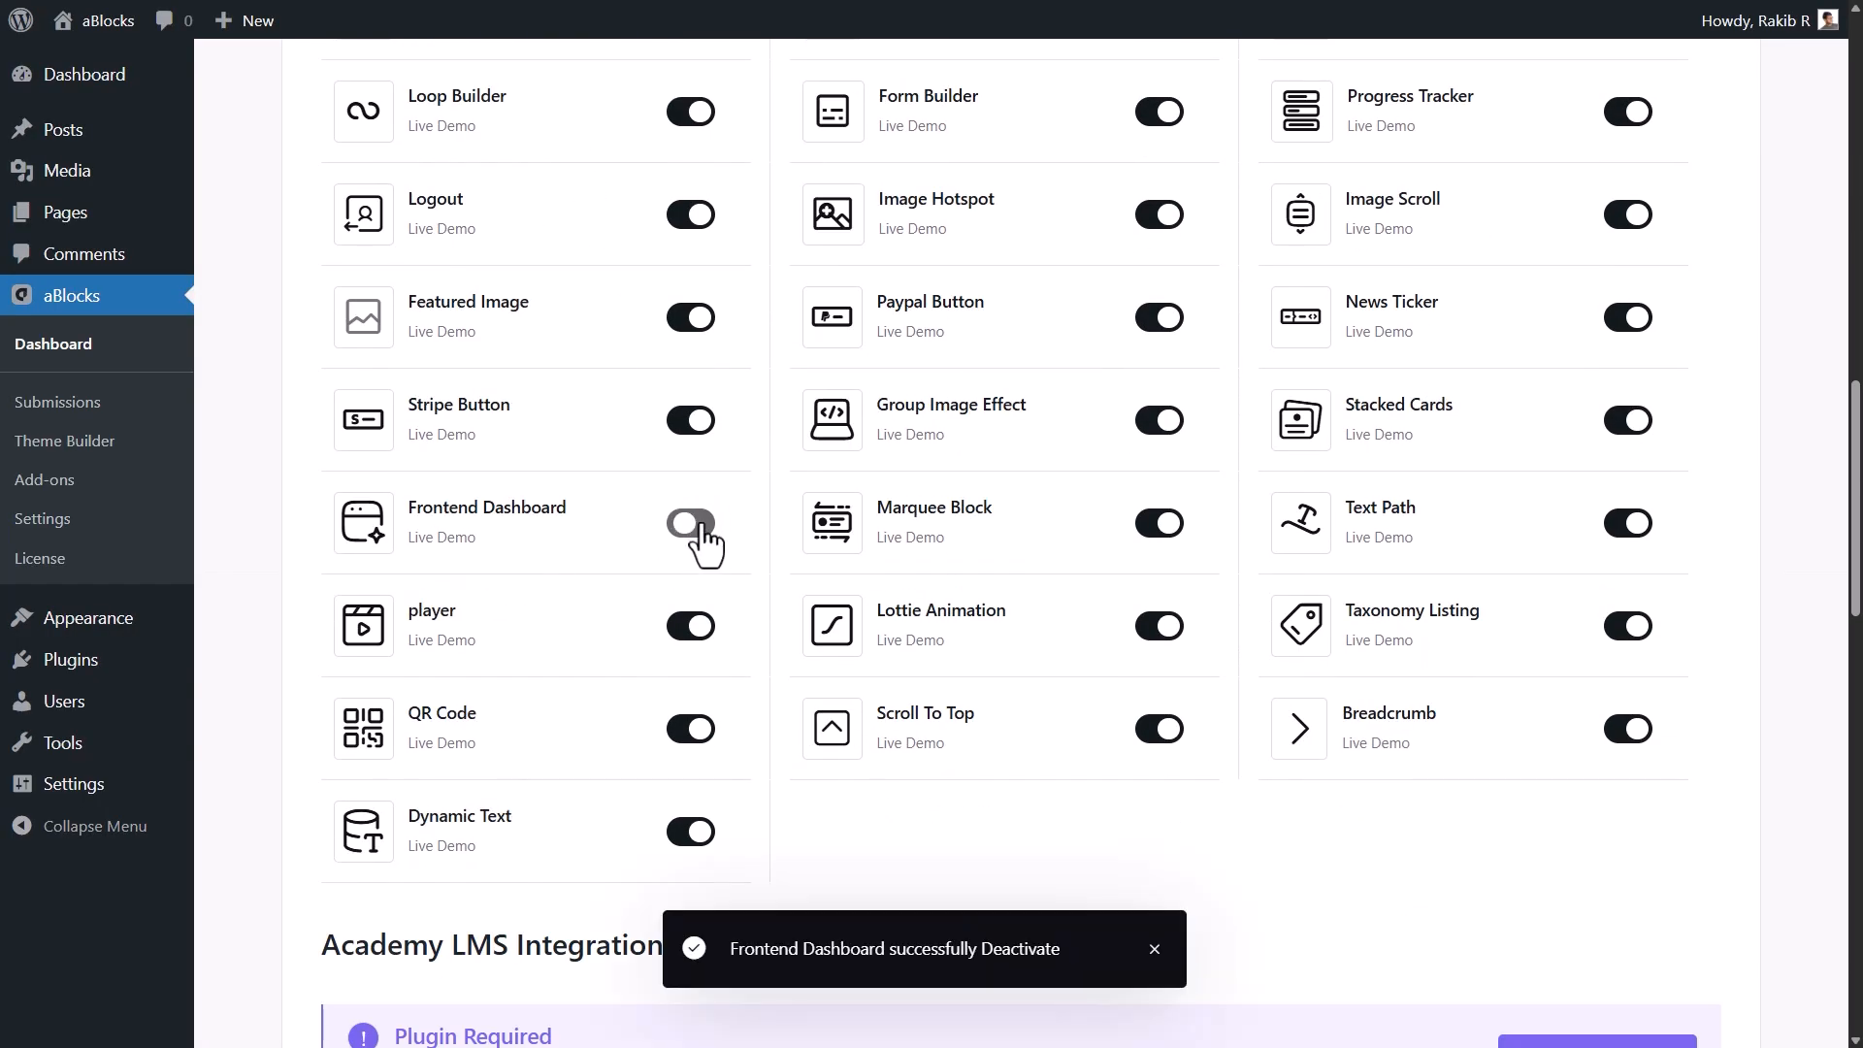
{"action": "left_click", "coordinate": [706, 532]}
{"action": "scroll", "coordinate": [706, 545], "scroll_direction": "up", "scroll_amount": 15}
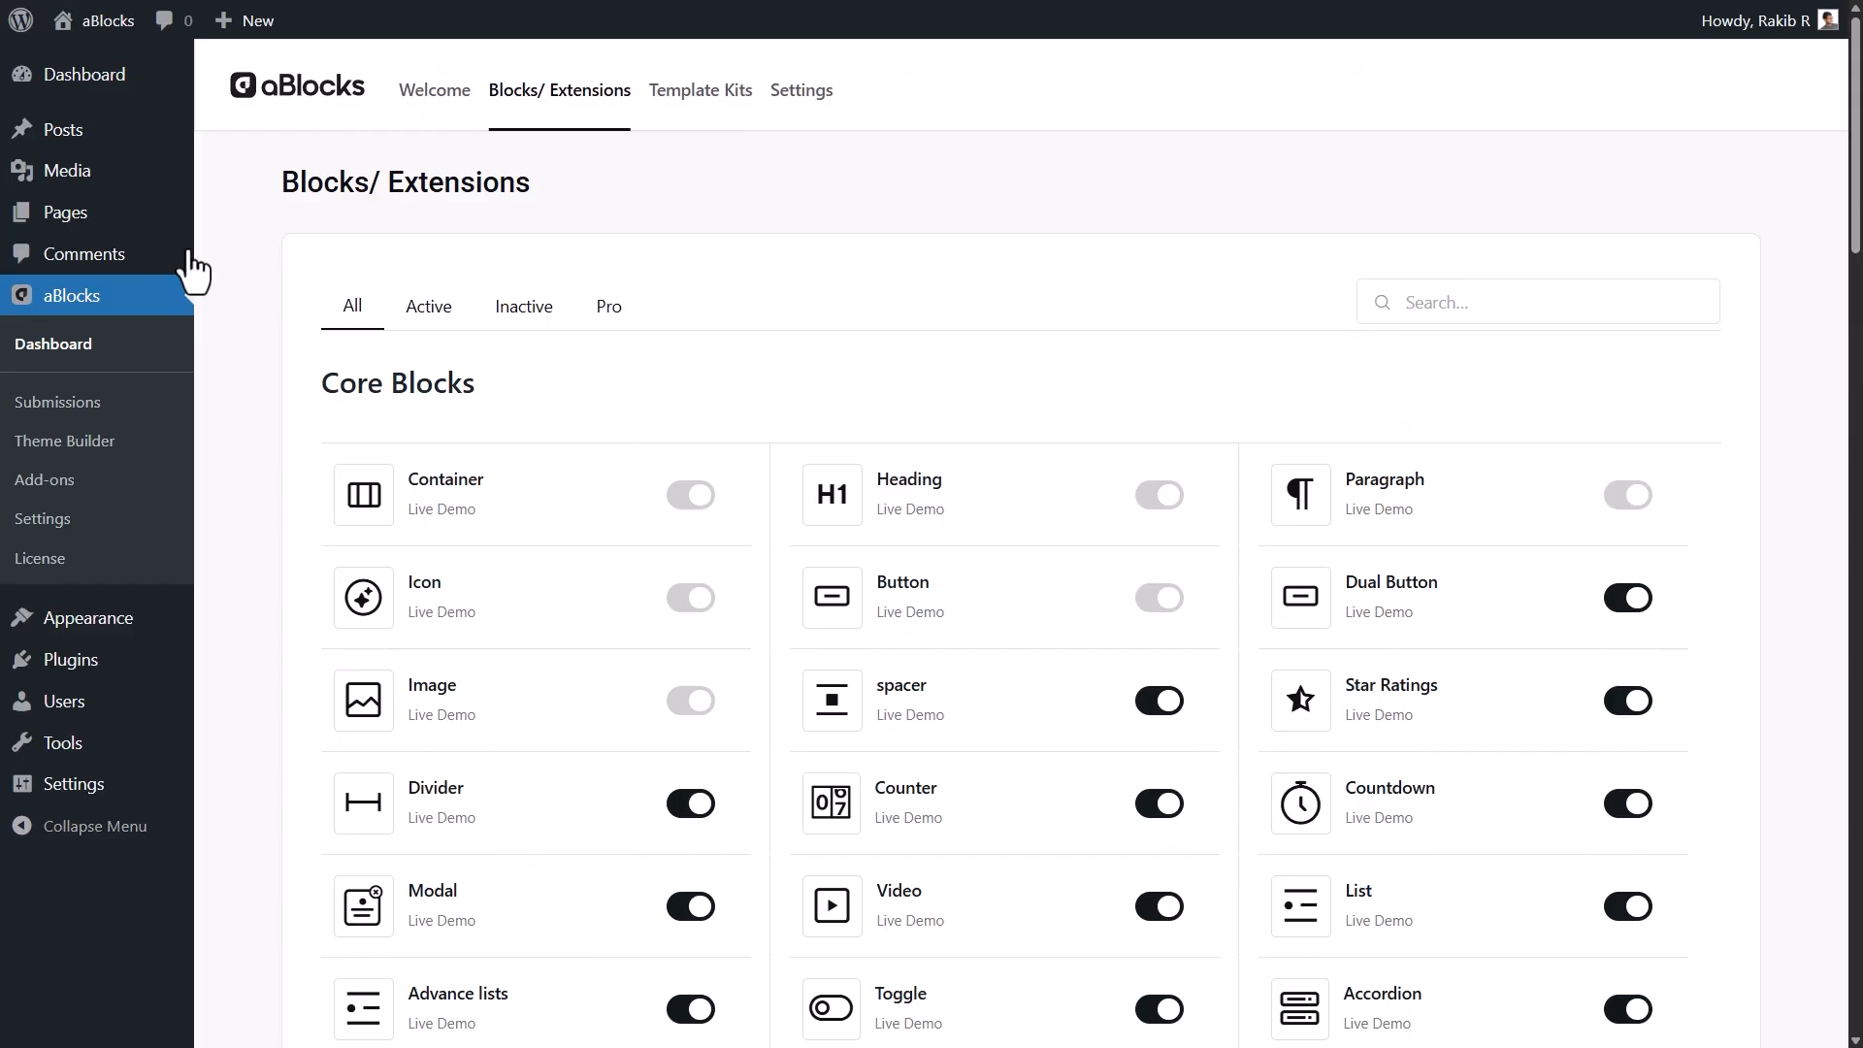
- Create a new WordPress page titled "My Dashboard"
{"action": "mouse_move", "coordinate": [126, 221]}
{"action": "left_click", "coordinate": [327, 260]}
{"action": "type", "text": "My Dashboard"}
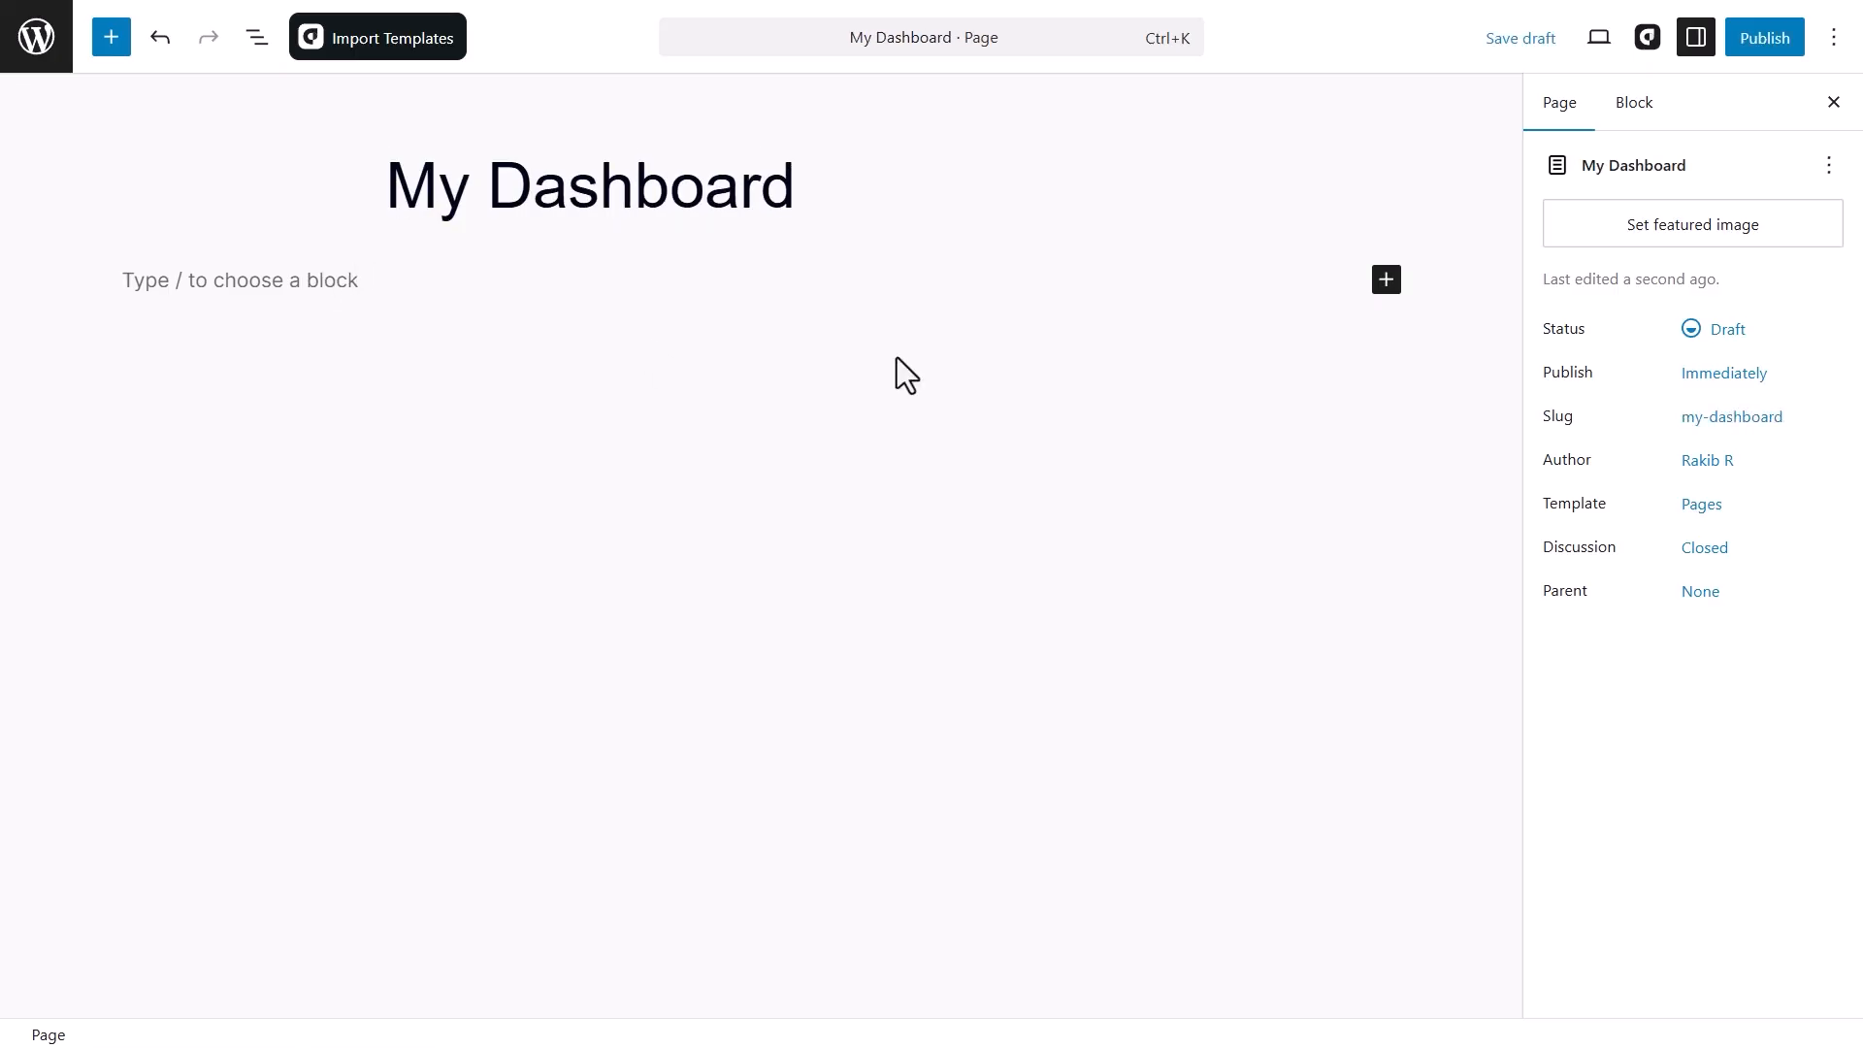
- Insert an aBlocks Container below the page title, using the single-column layout with downward direction
{"action": "left_click", "coordinate": [1386, 279]}
{"action": "type", "text": "Container"}
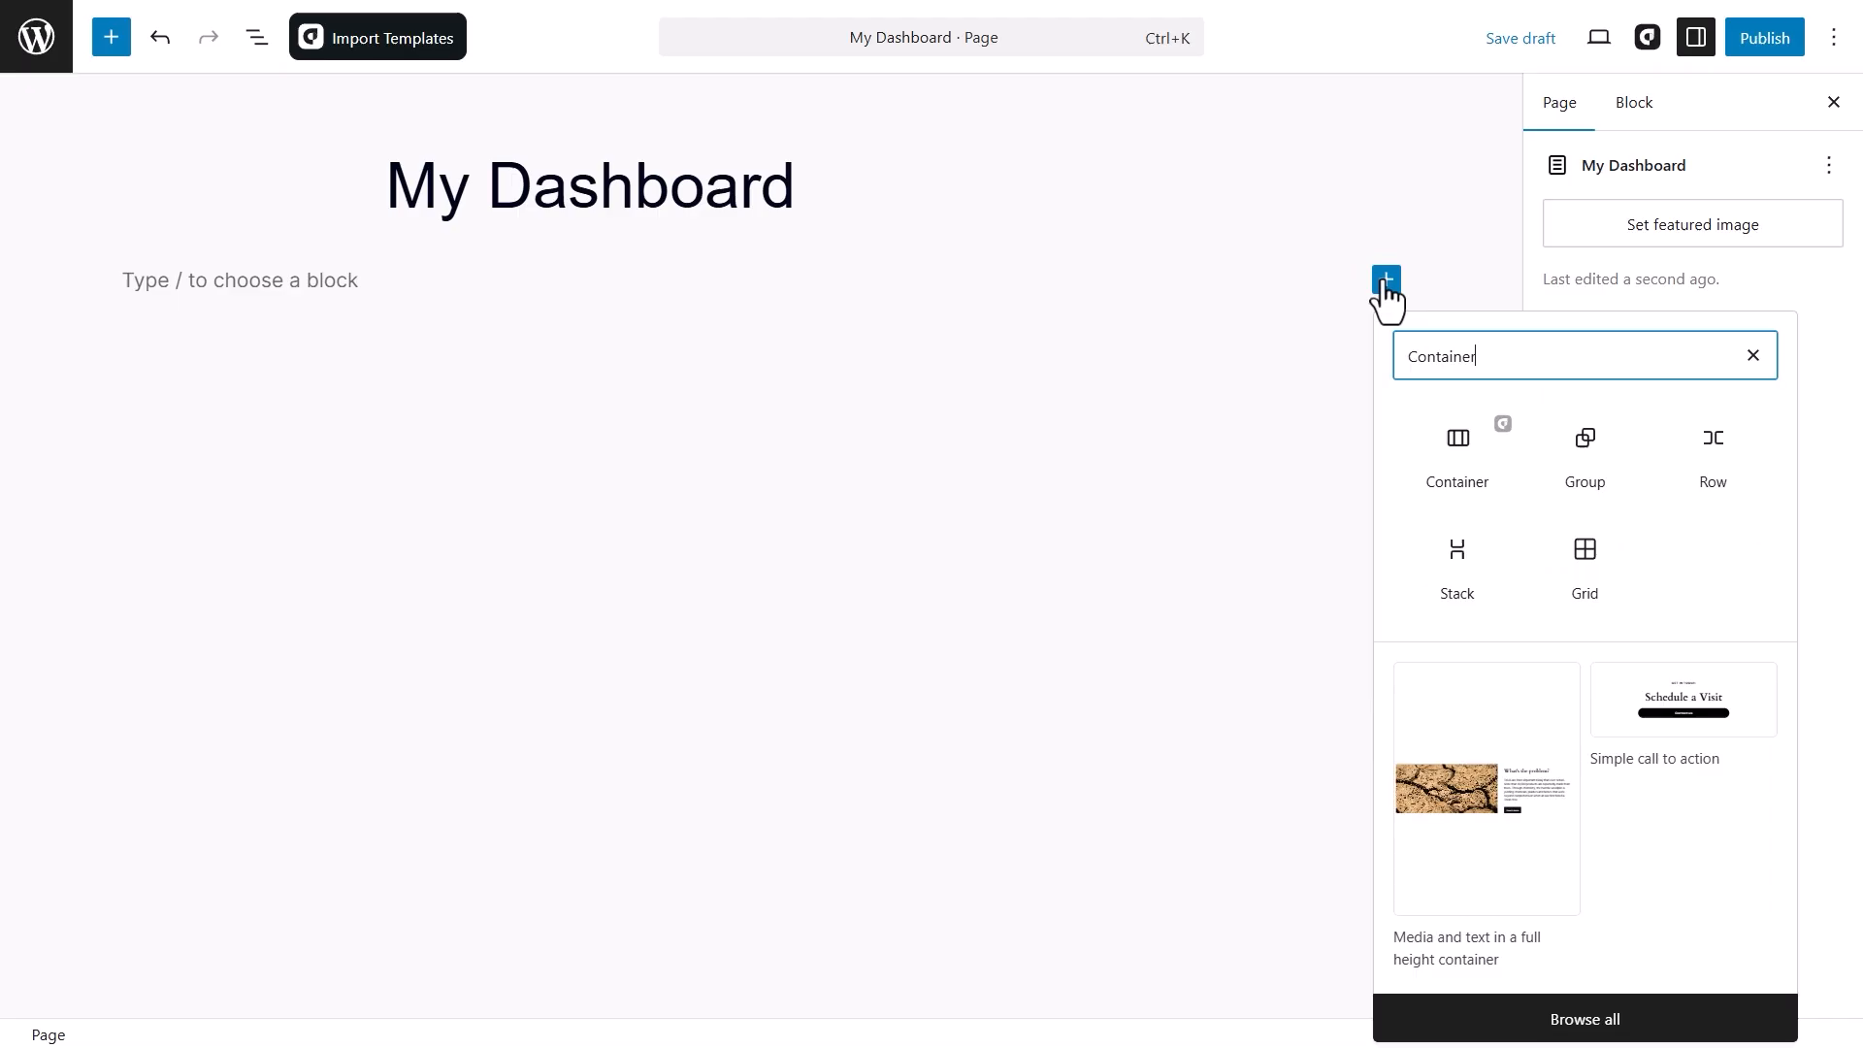
{"action": "left_click", "coordinate": [1457, 480]}
{"action": "left_click", "coordinate": [700, 533]}
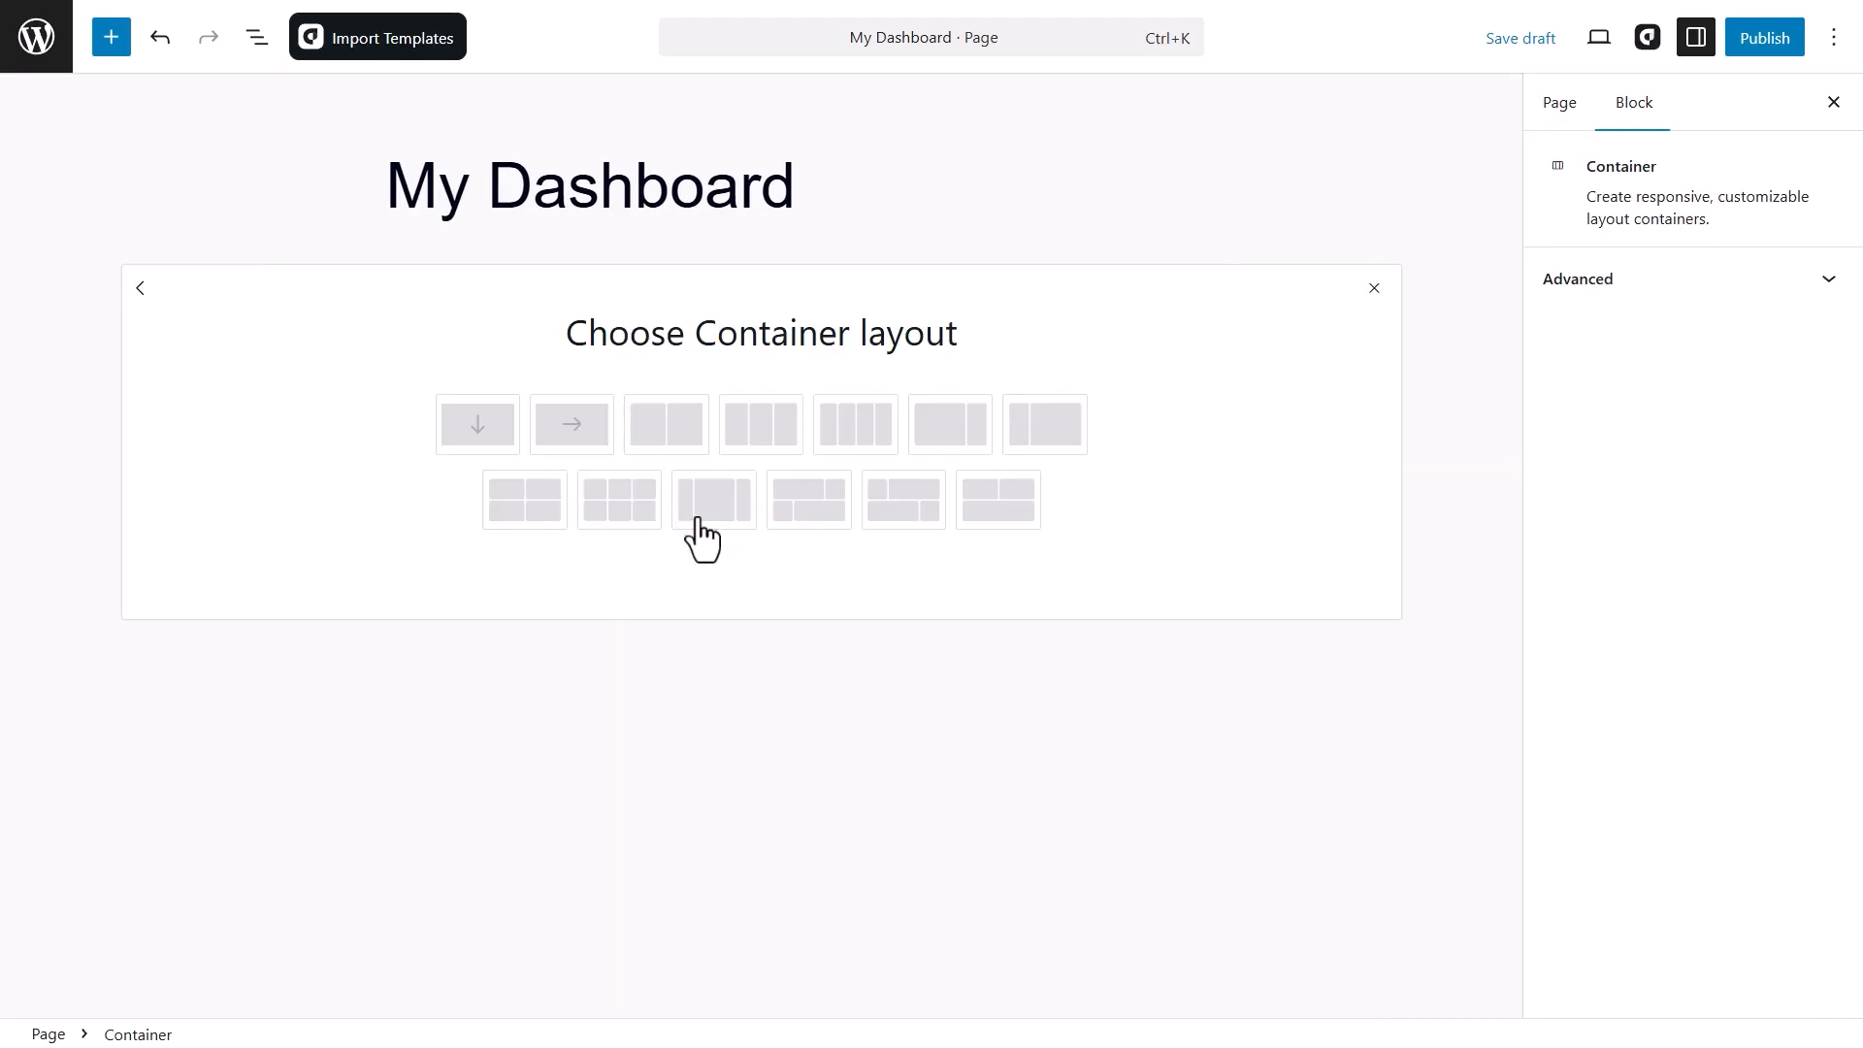
{"action": "left_click", "coordinate": [478, 424]}
- Add the Frontend Dashboard block inside the container and publish the page
{"action": "left_click", "coordinate": [763, 323]}
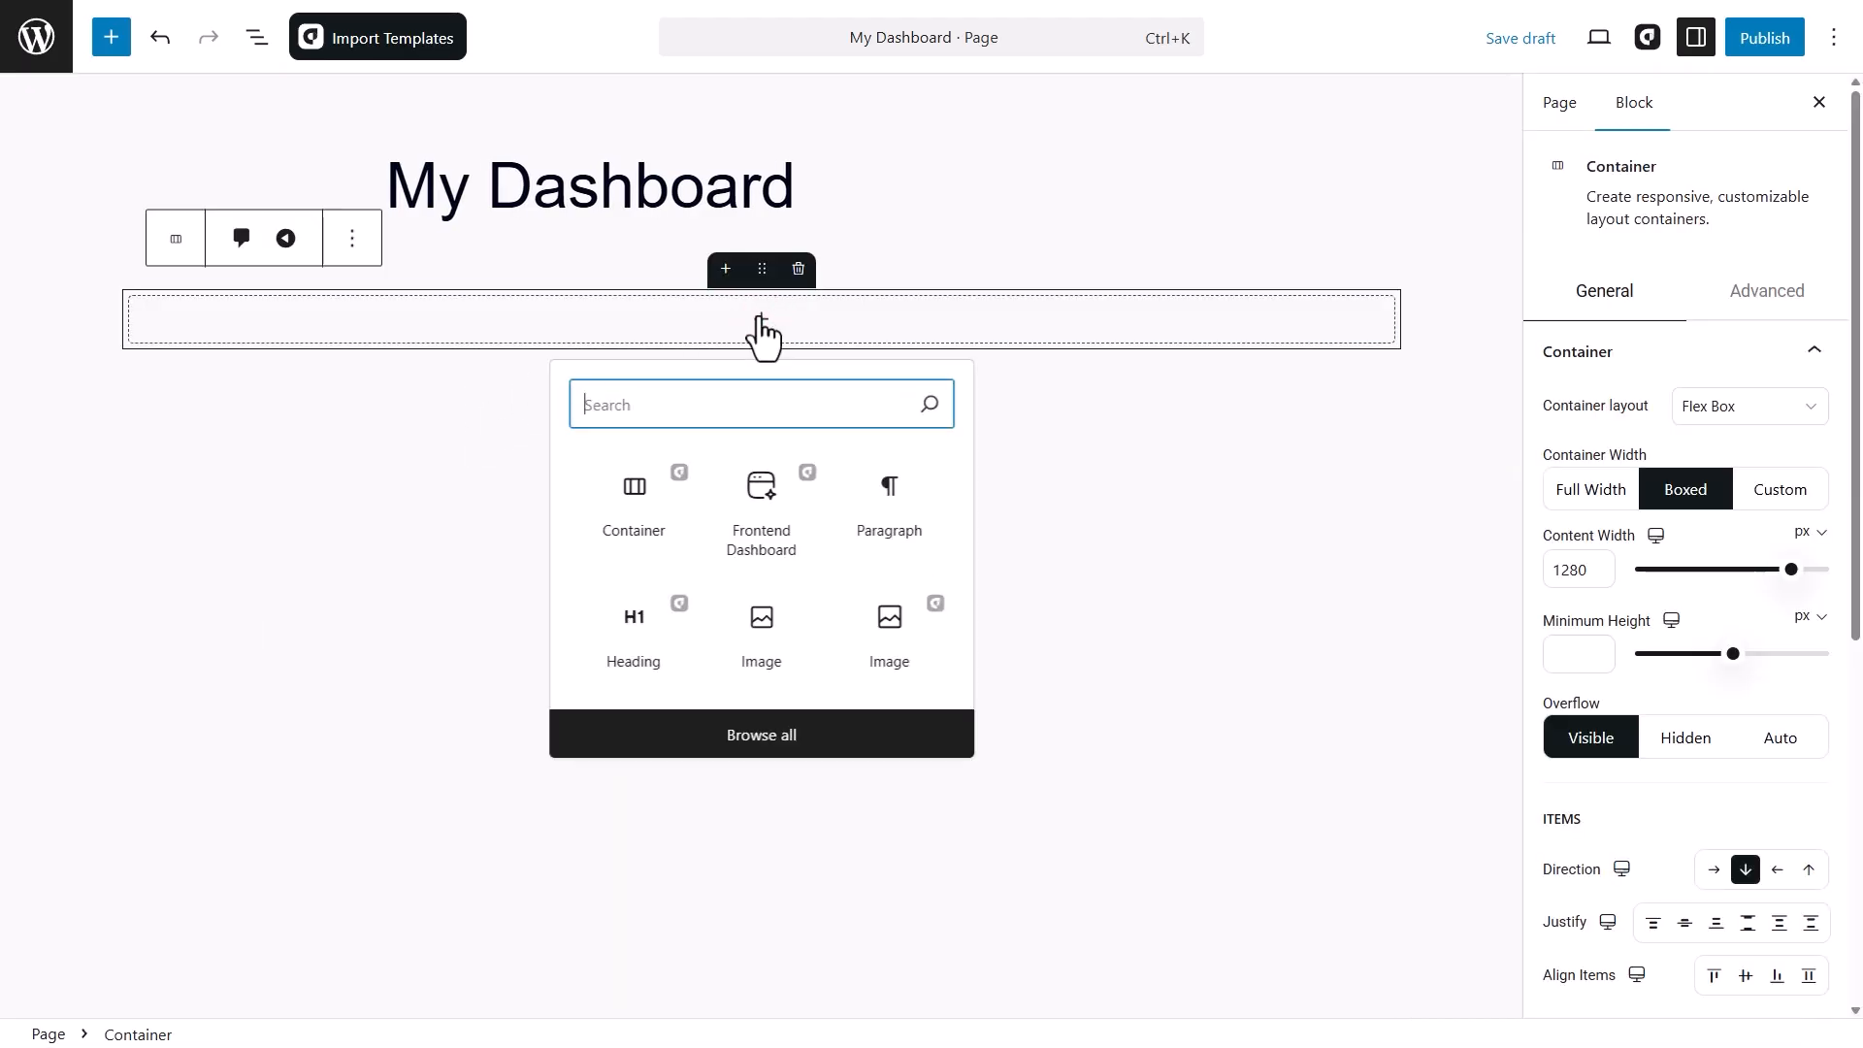
{"action": "type", "text": "Dashboard"}
{"action": "left_click", "coordinate": [640, 507]}
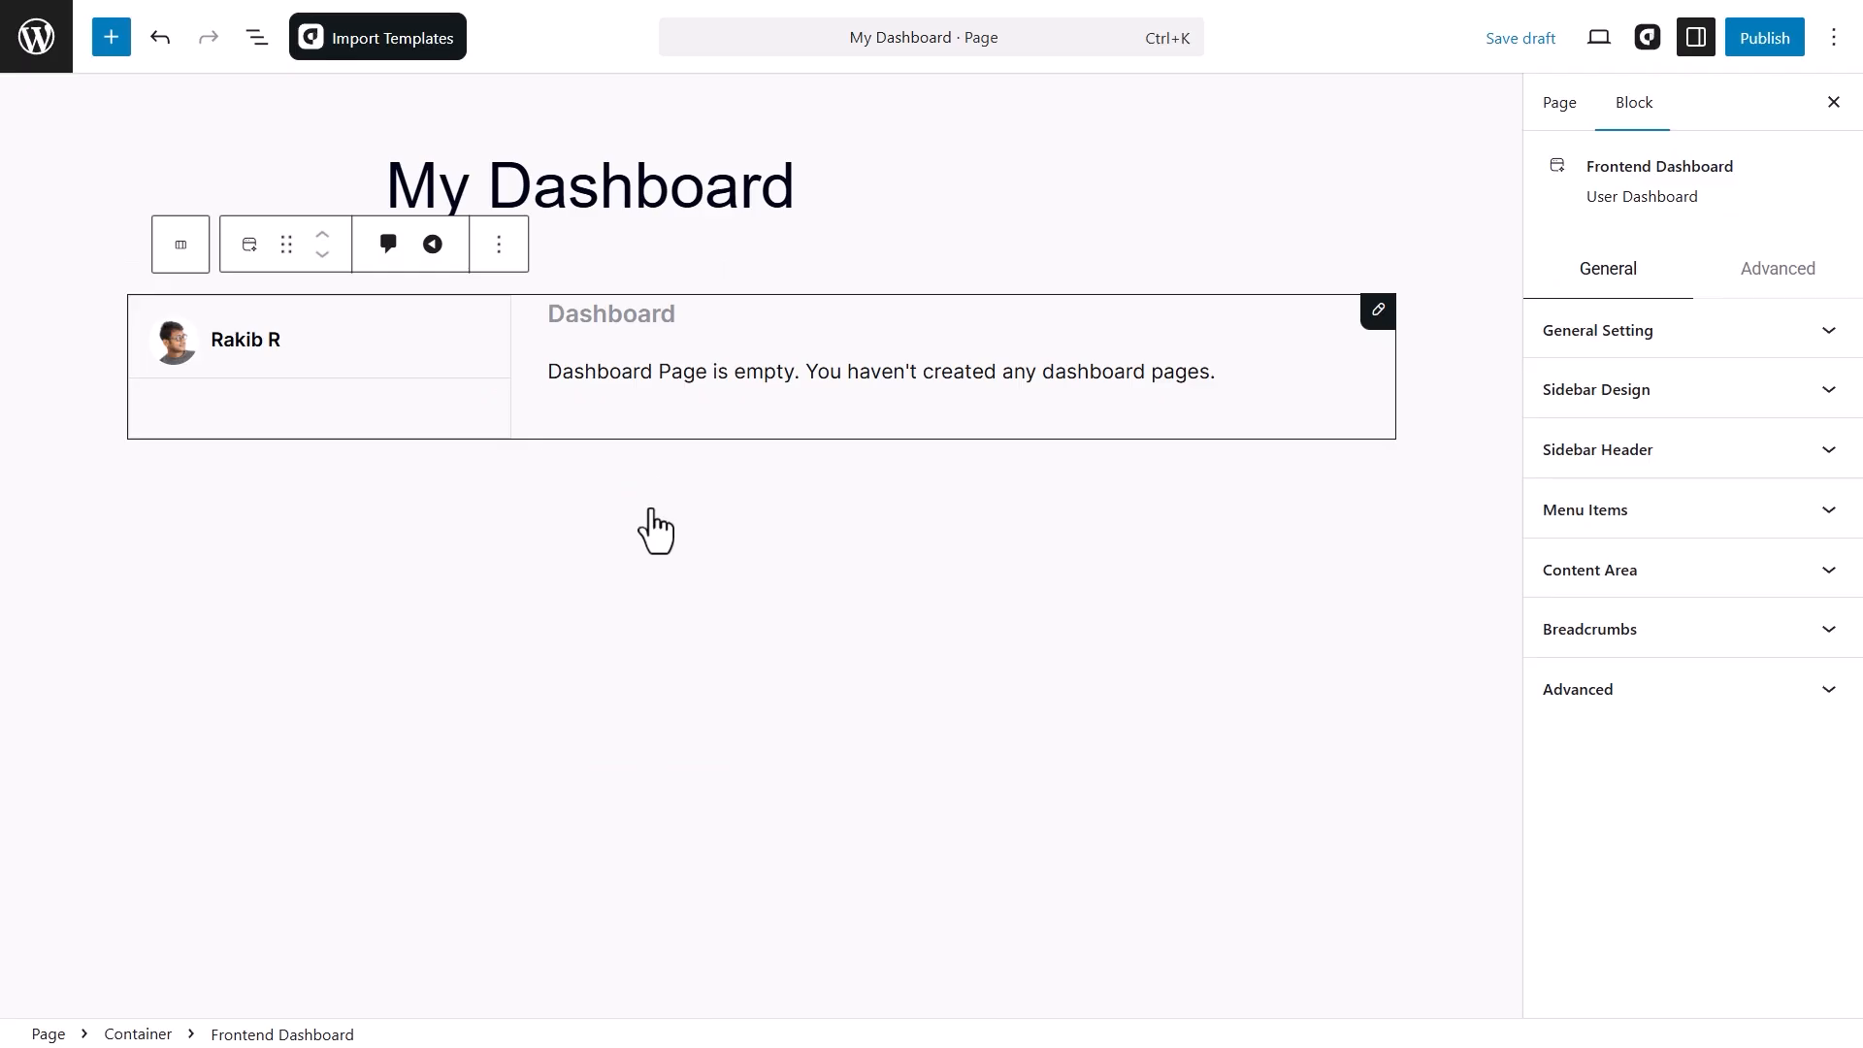
{"action": "left_click", "coordinate": [1776, 39]}
{"action": "left_click", "coordinate": [1776, 39]}
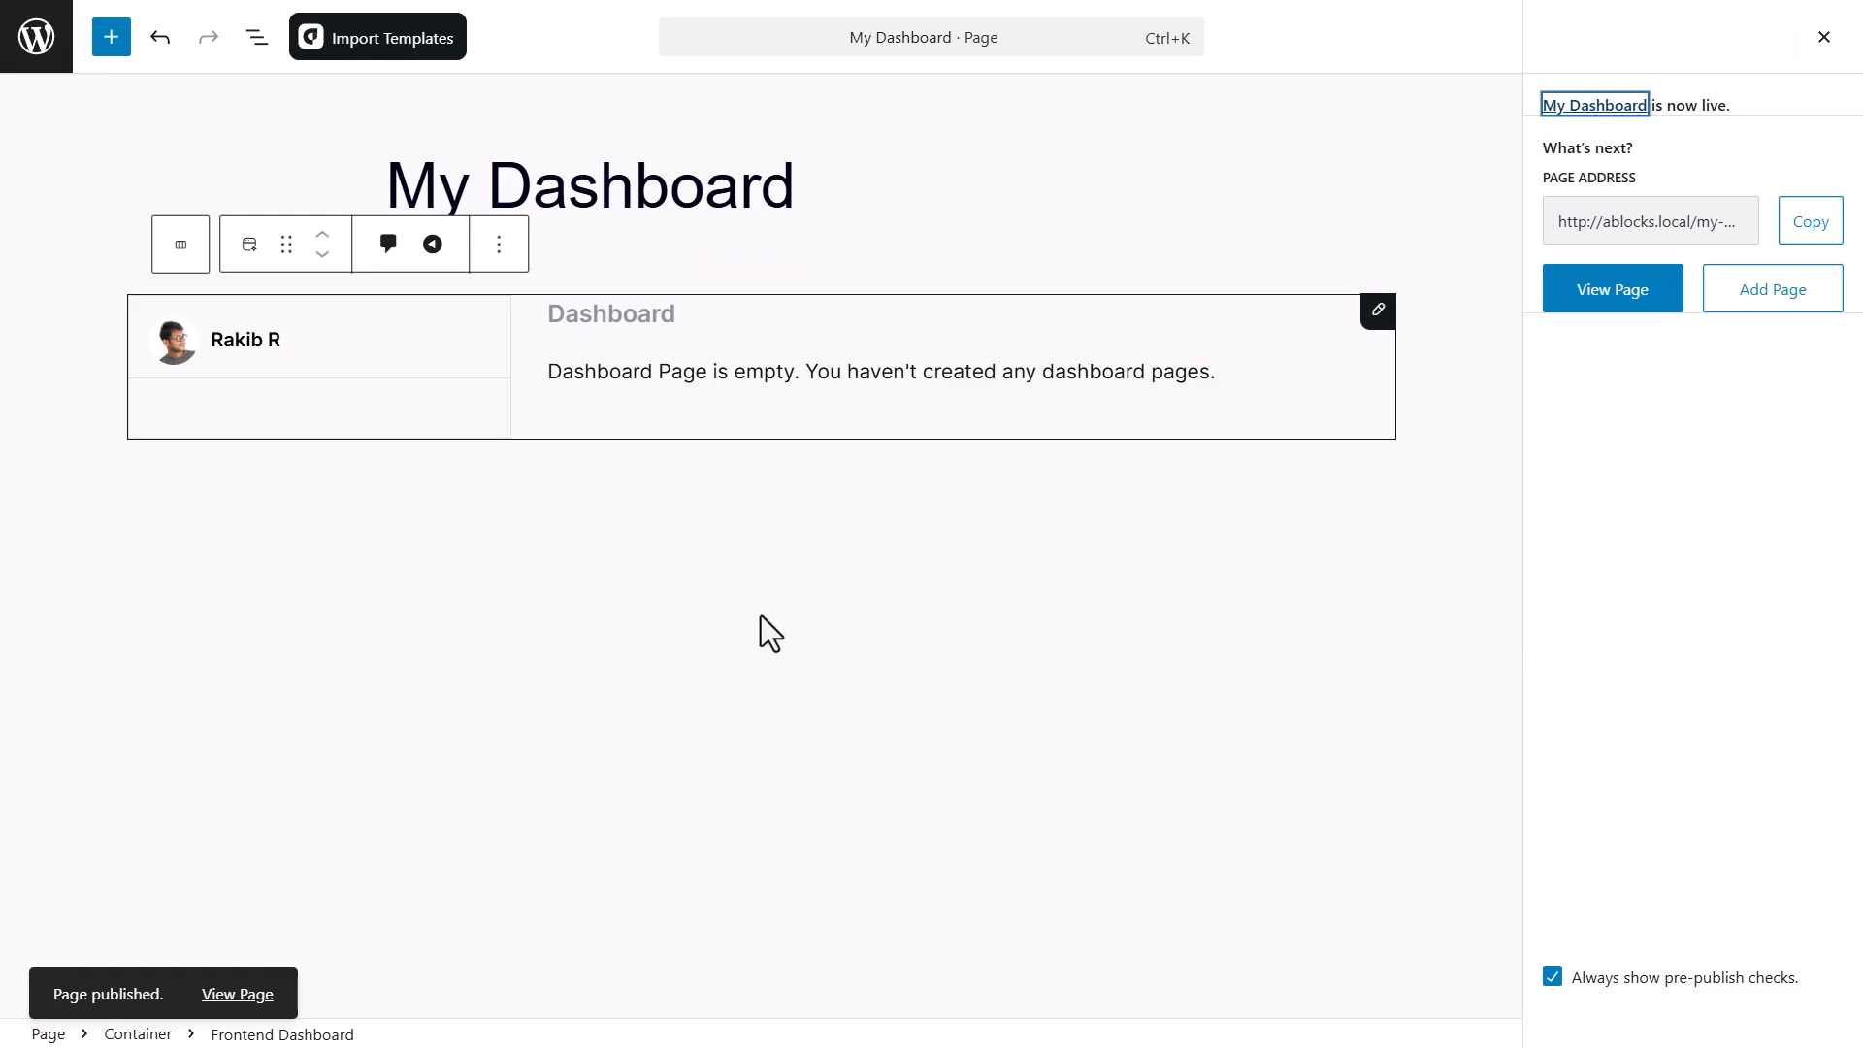
- Leave the page editor and set My Dashboard as the base page in the aBlocks Frontend Dashboard settings
{"action": "left_click", "coordinate": [47, 62]}
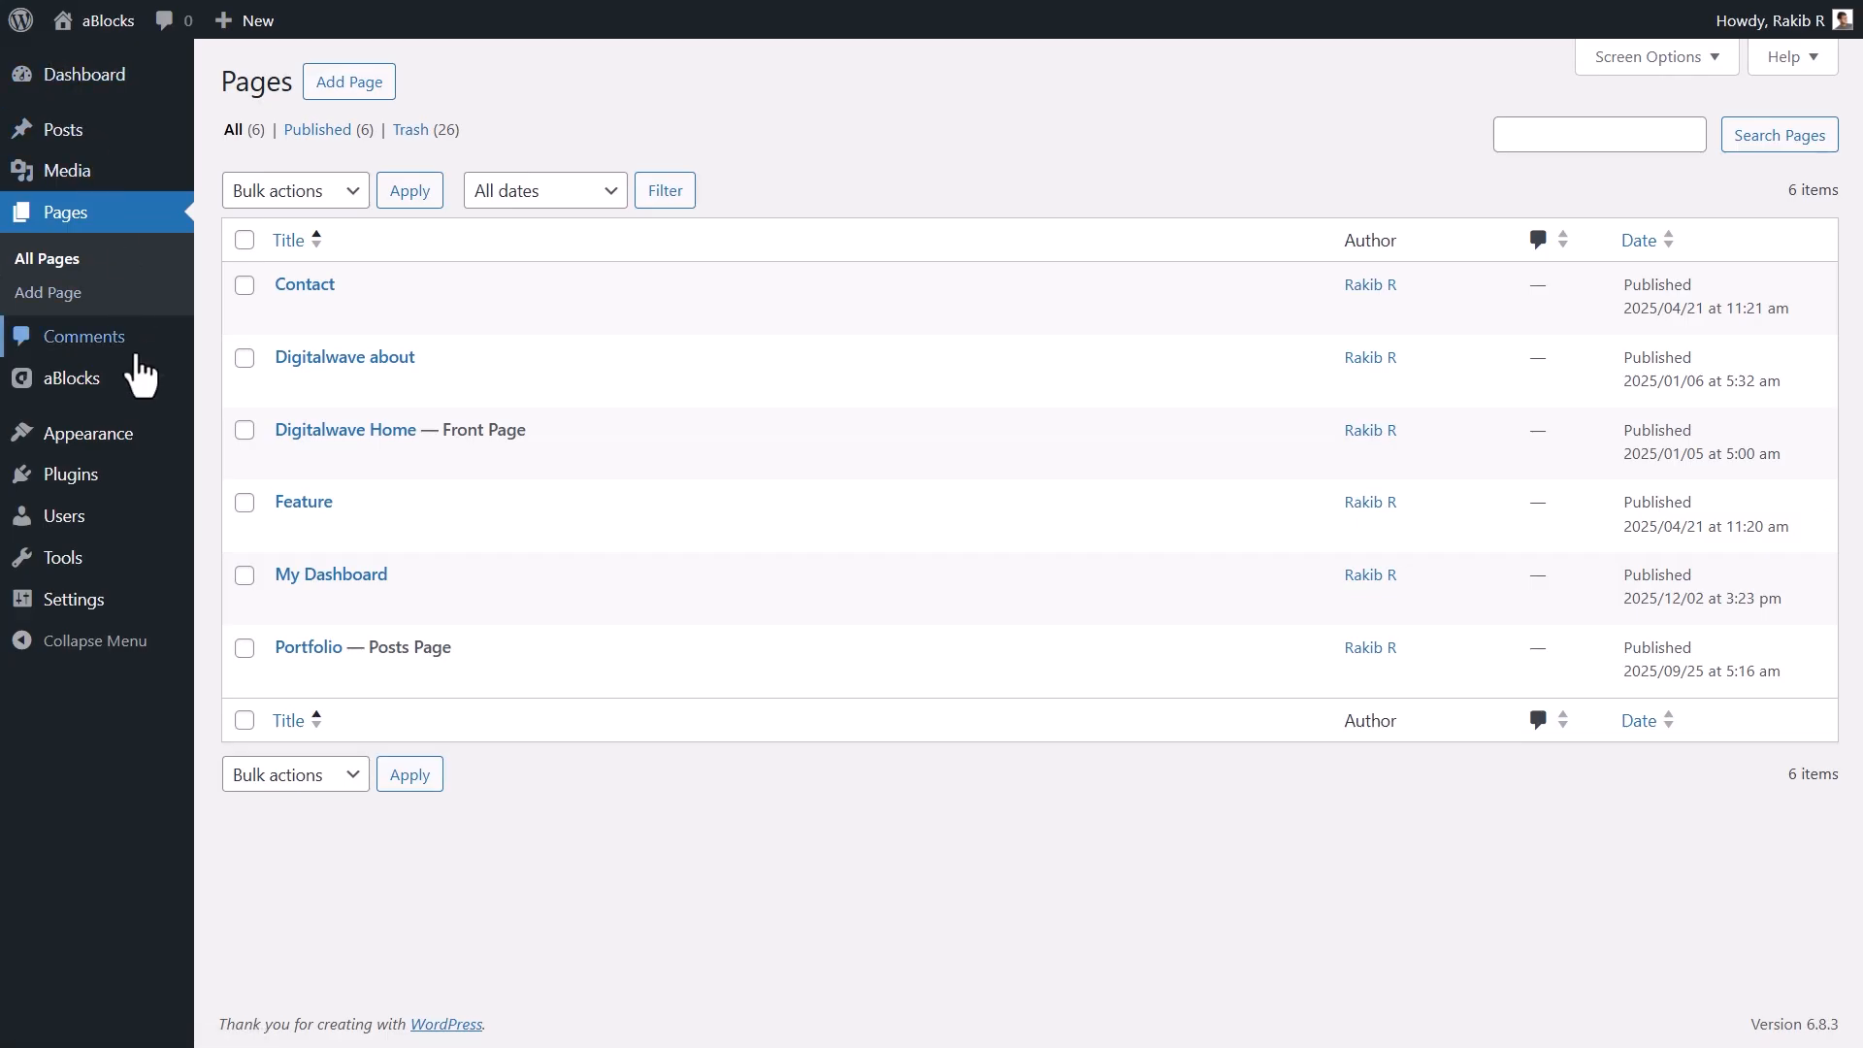
{"action": "mouse_move", "coordinate": [140, 378]}
{"action": "left_click", "coordinate": [313, 559]}
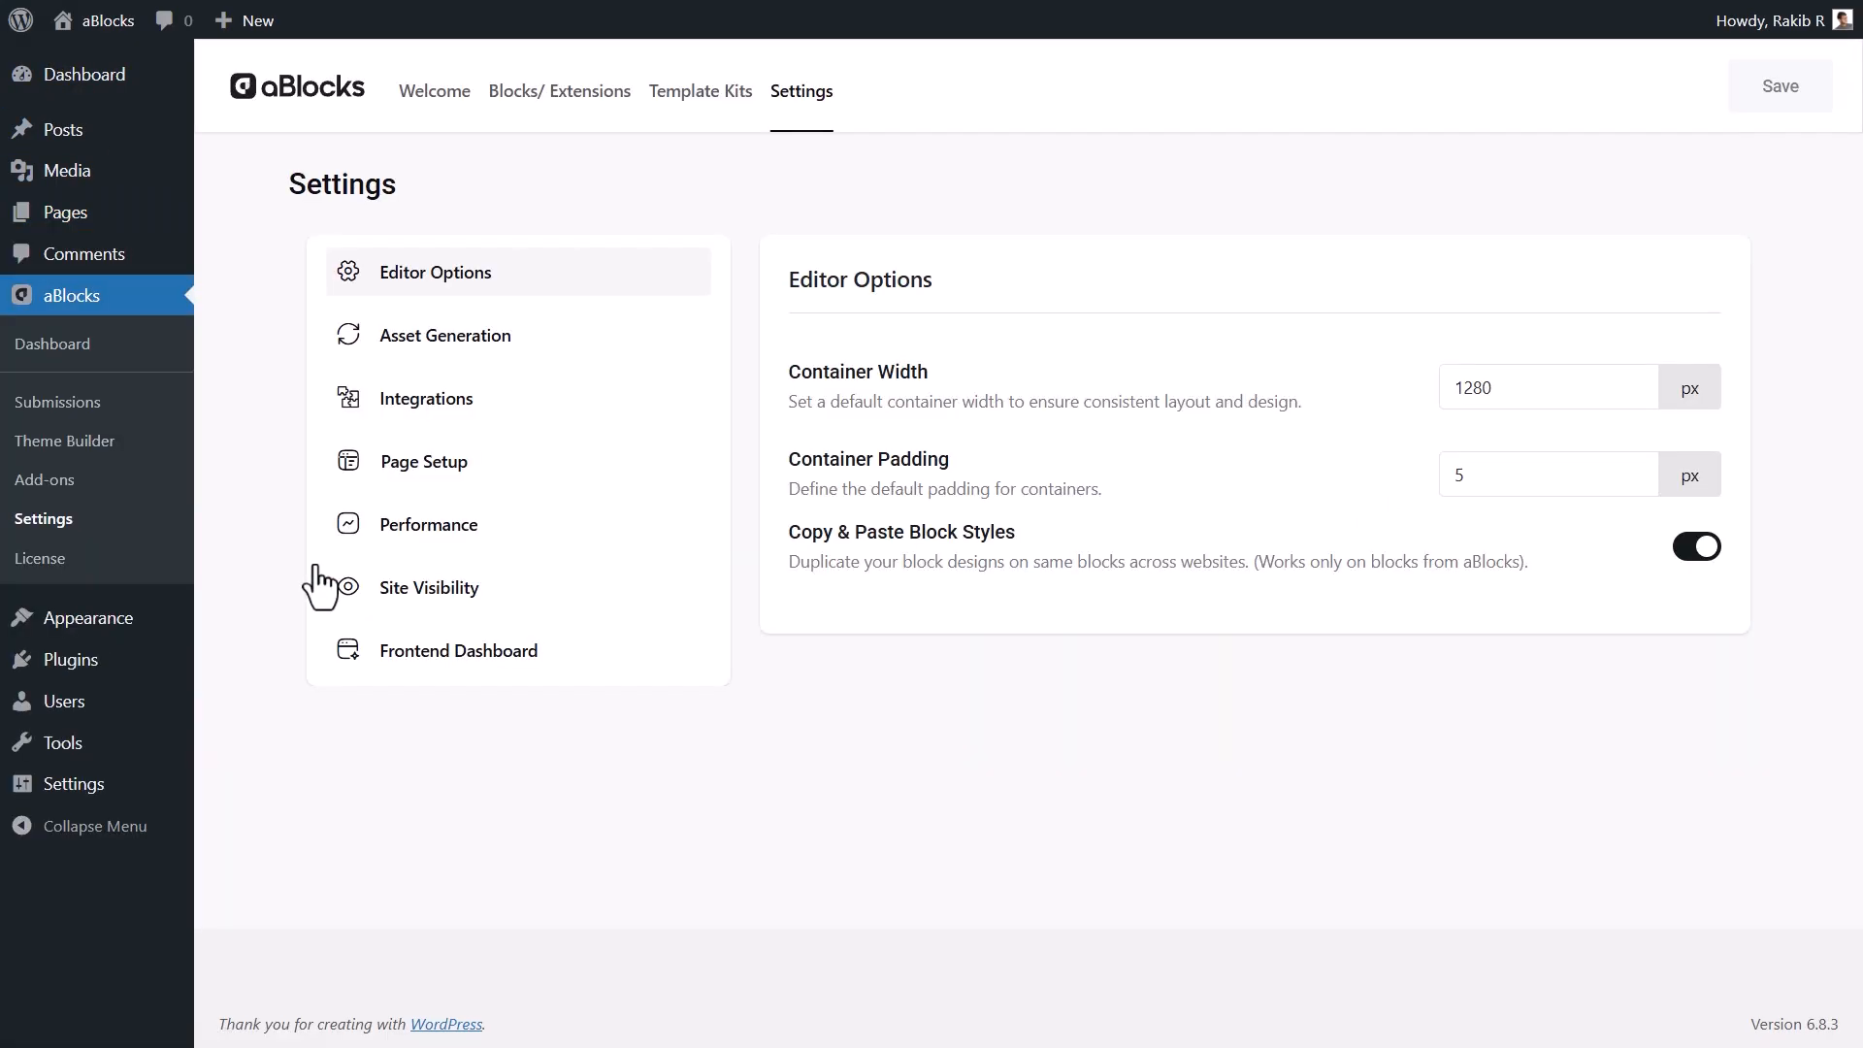
{"action": "left_click", "coordinate": [622, 660]}
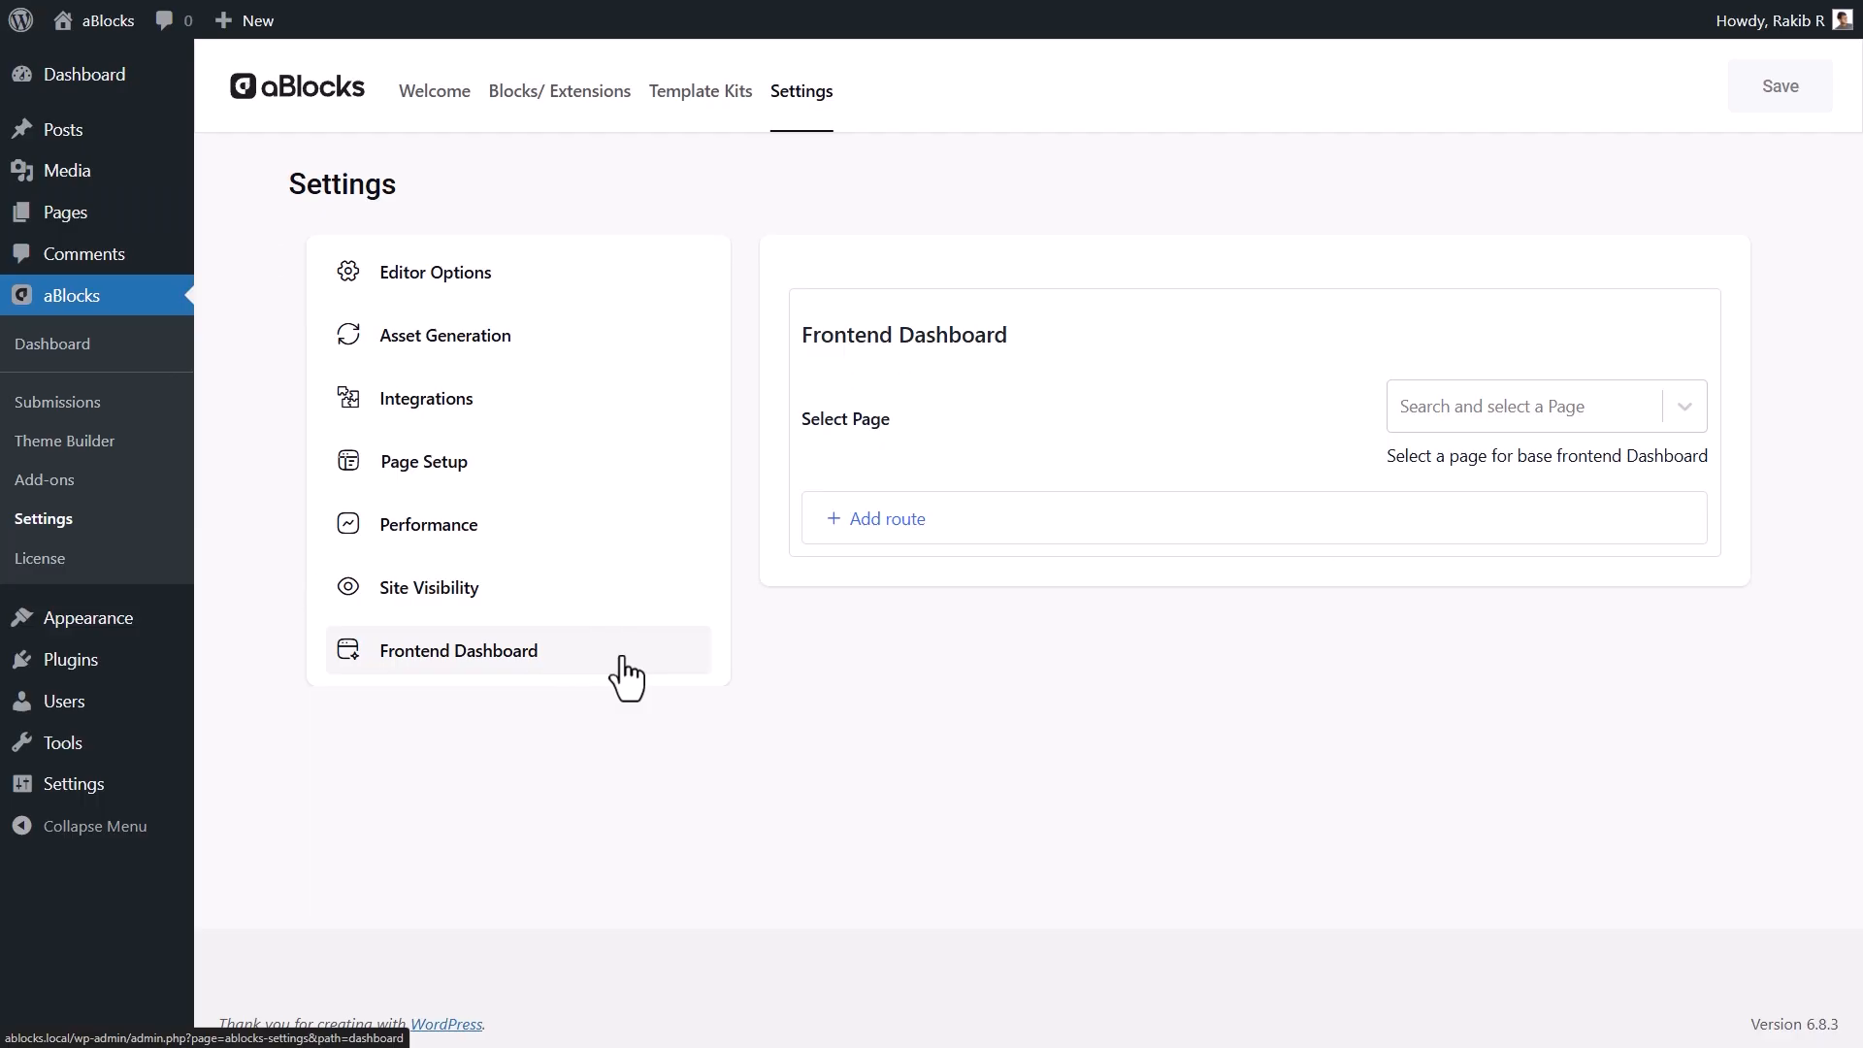
{"action": "left_click", "coordinate": [1676, 417]}
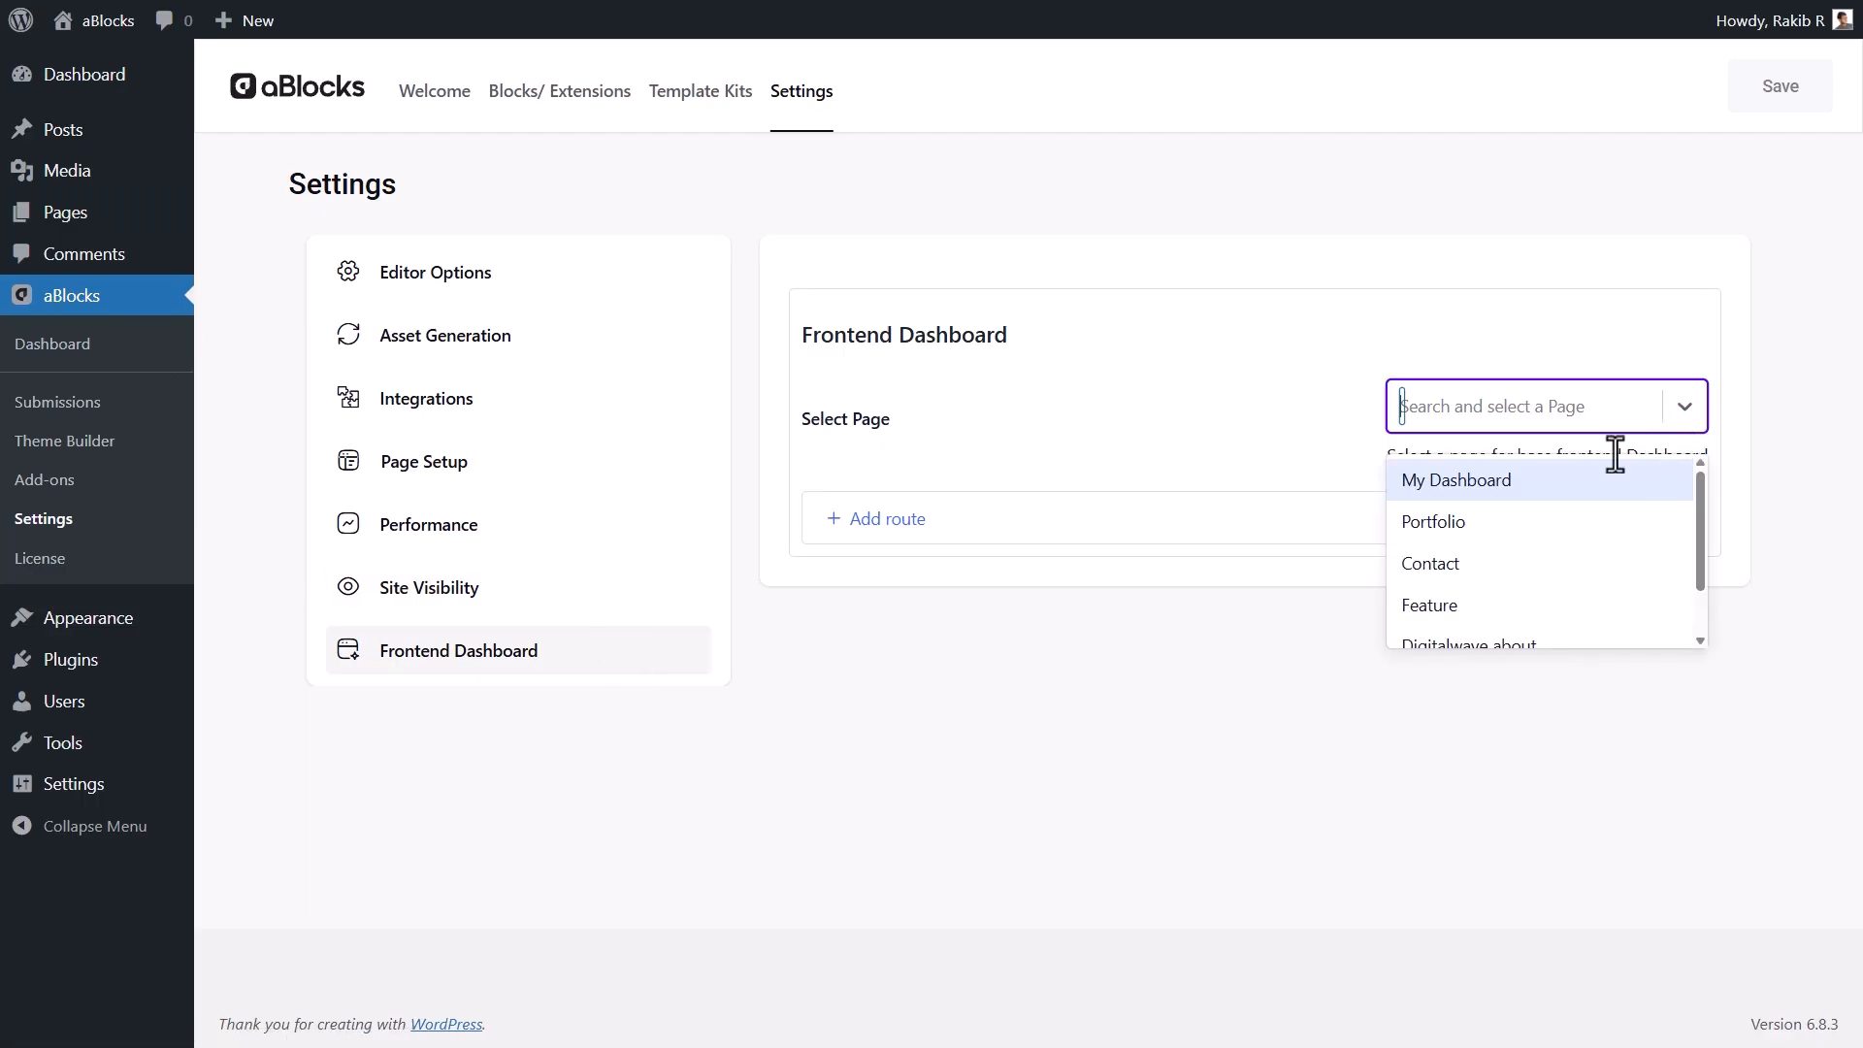
{"action": "left_click", "coordinate": [1564, 484]}
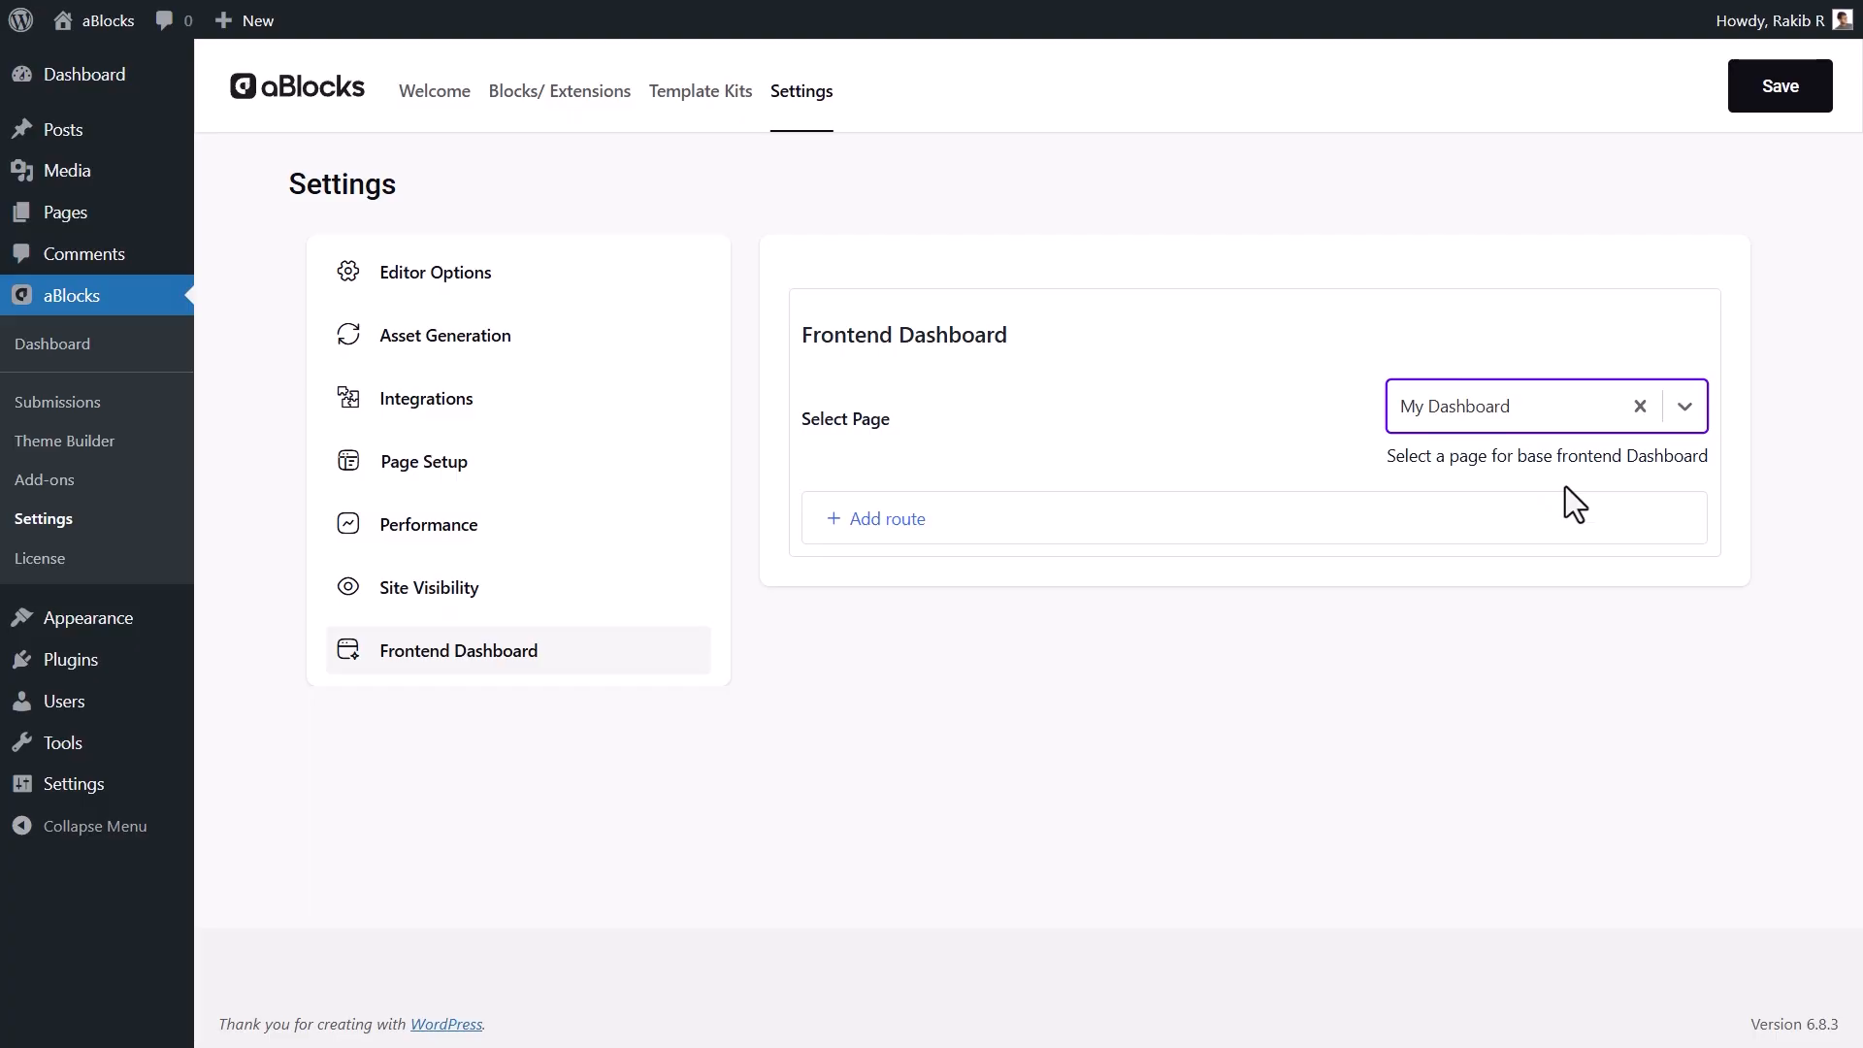
- Add a Page-type route labelled "Downloads" to the frontend dashboard, leaving the icon class and class name empty
{"action": "left_click", "coordinate": [902, 526]}
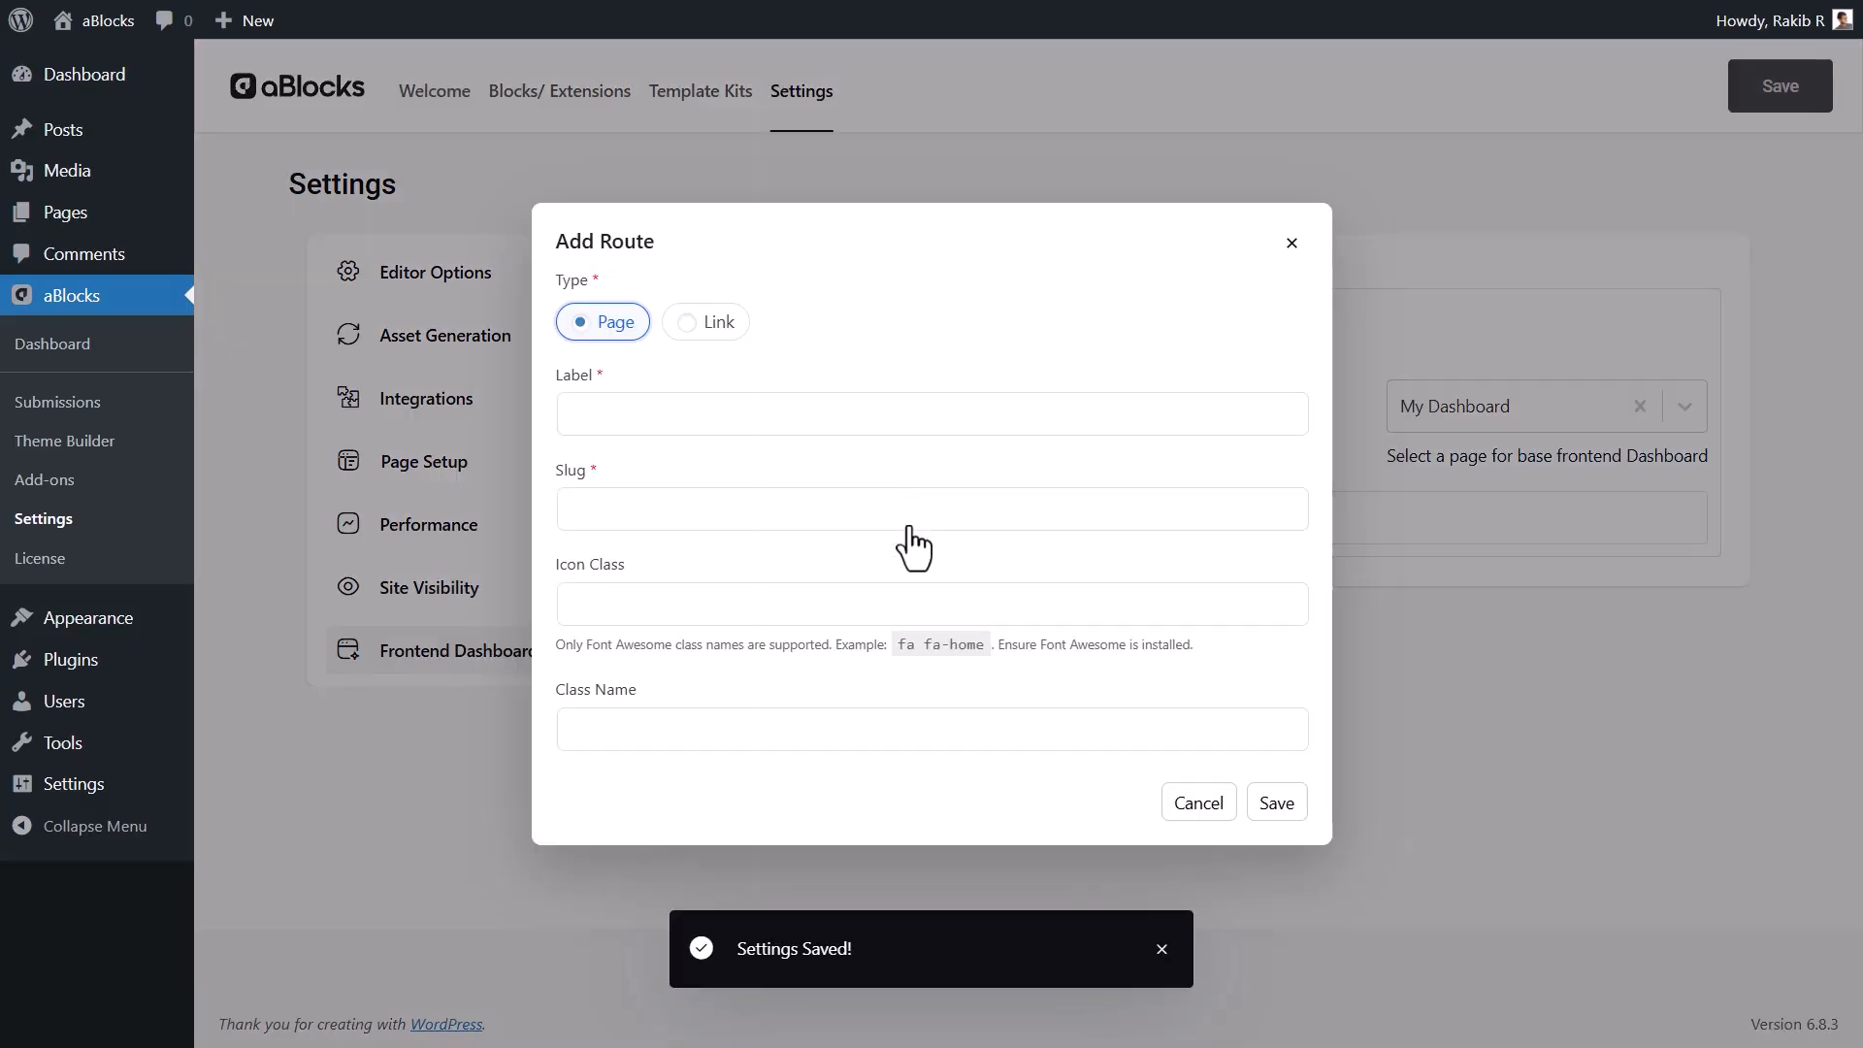
{"action": "left_click", "coordinate": [710, 328]}
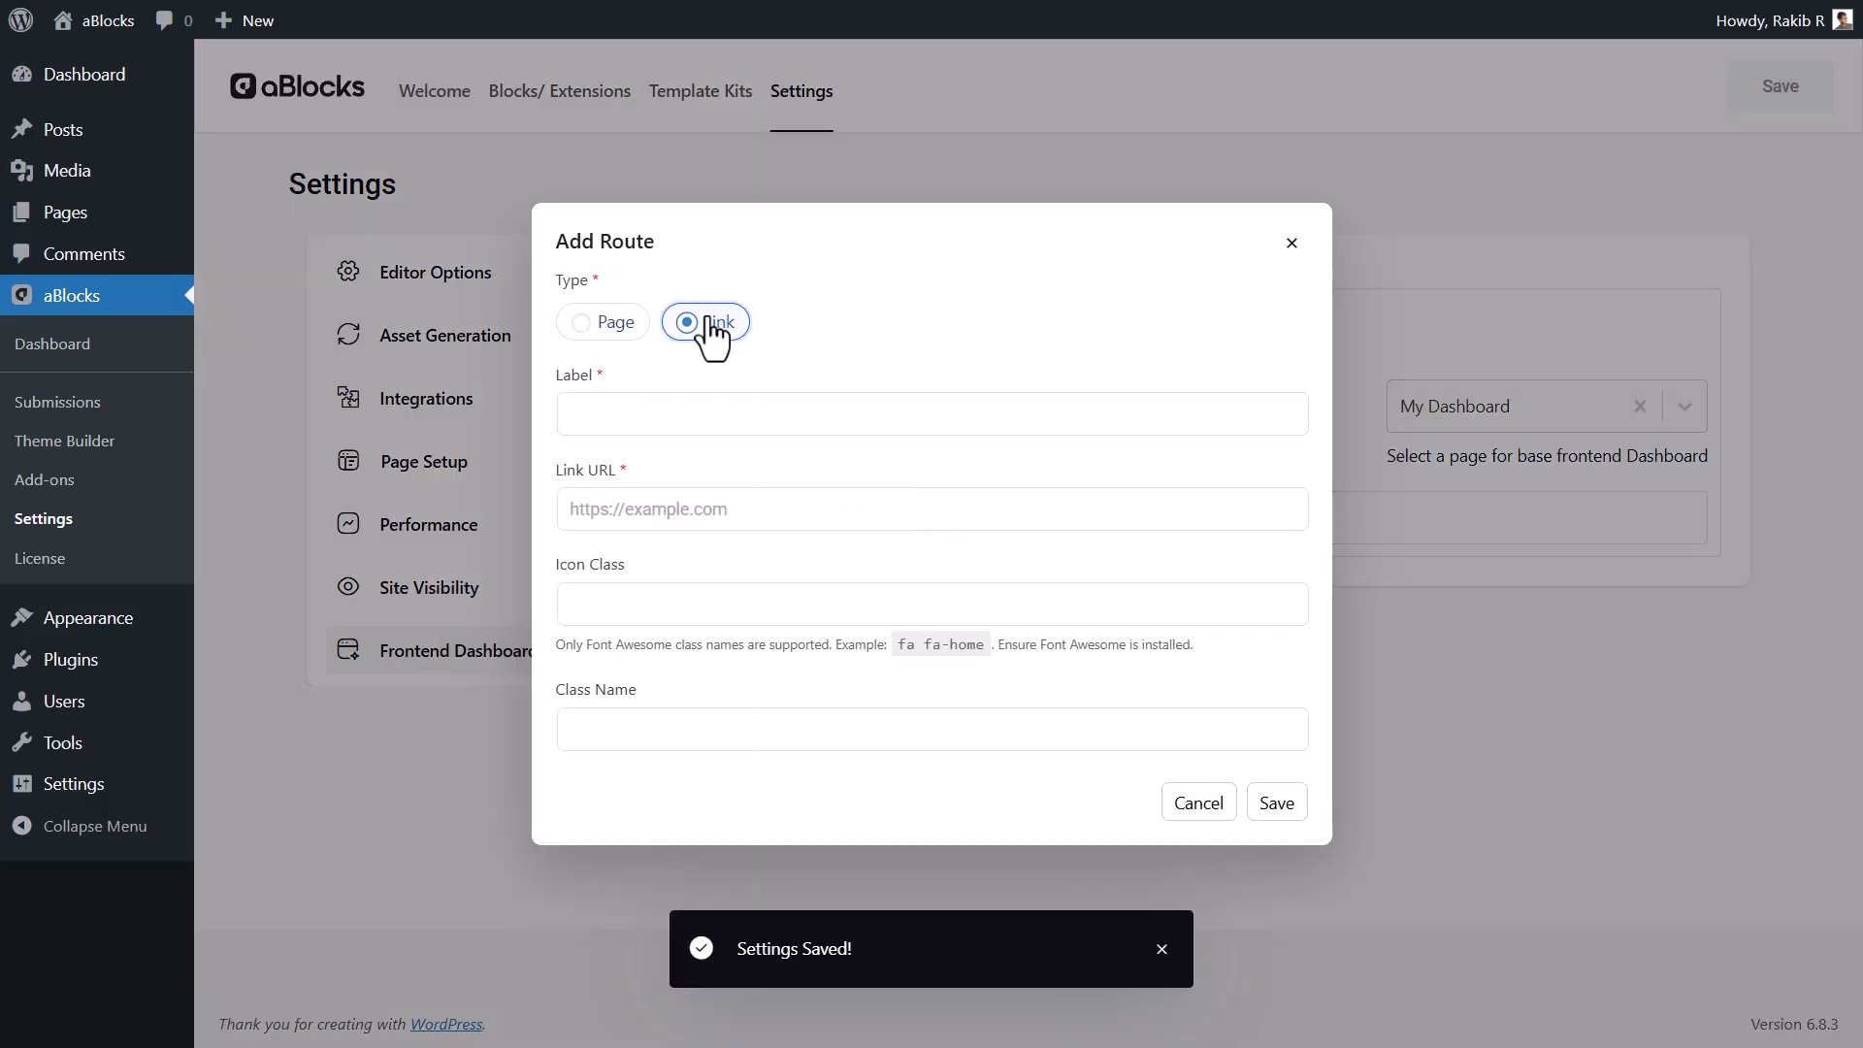
{"action": "left_click", "coordinate": [603, 328]}
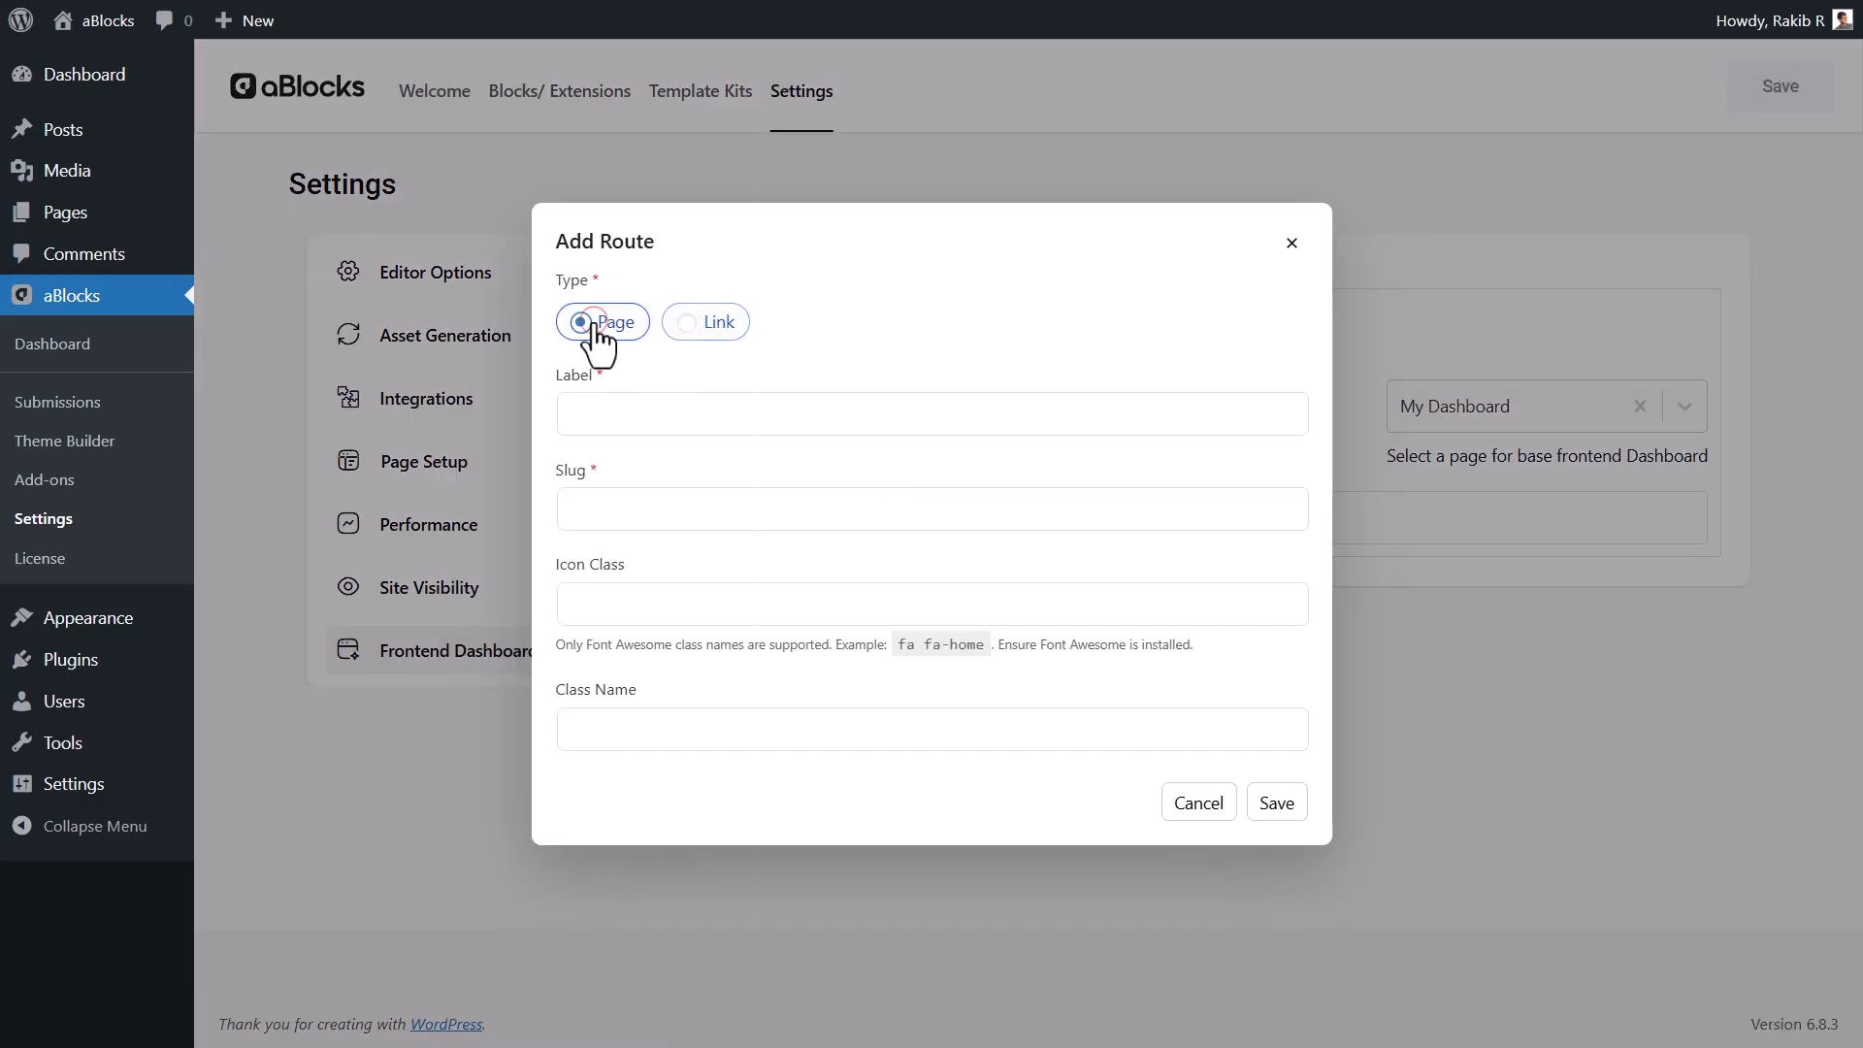
{"action": "left_click", "coordinate": [581, 425]}
{"action": "type", "text": "Downloads"}
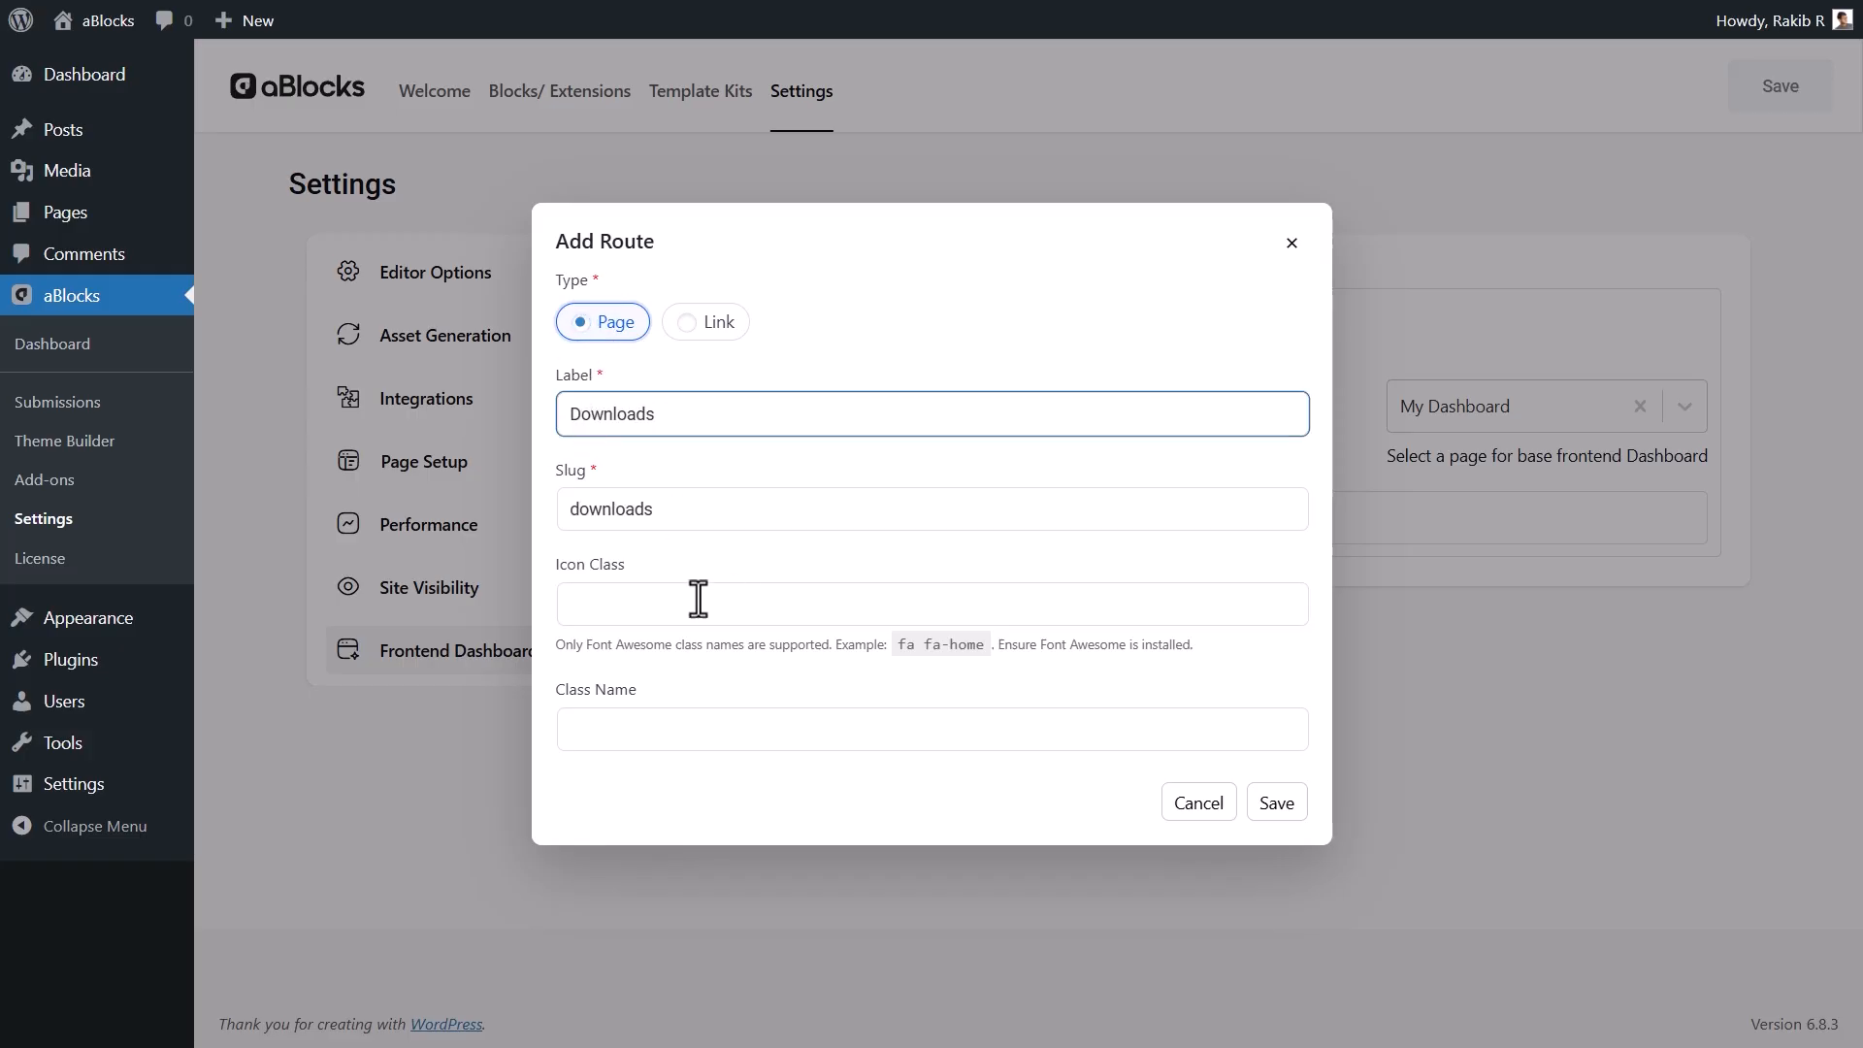
{"action": "left_click", "coordinate": [584, 602]}
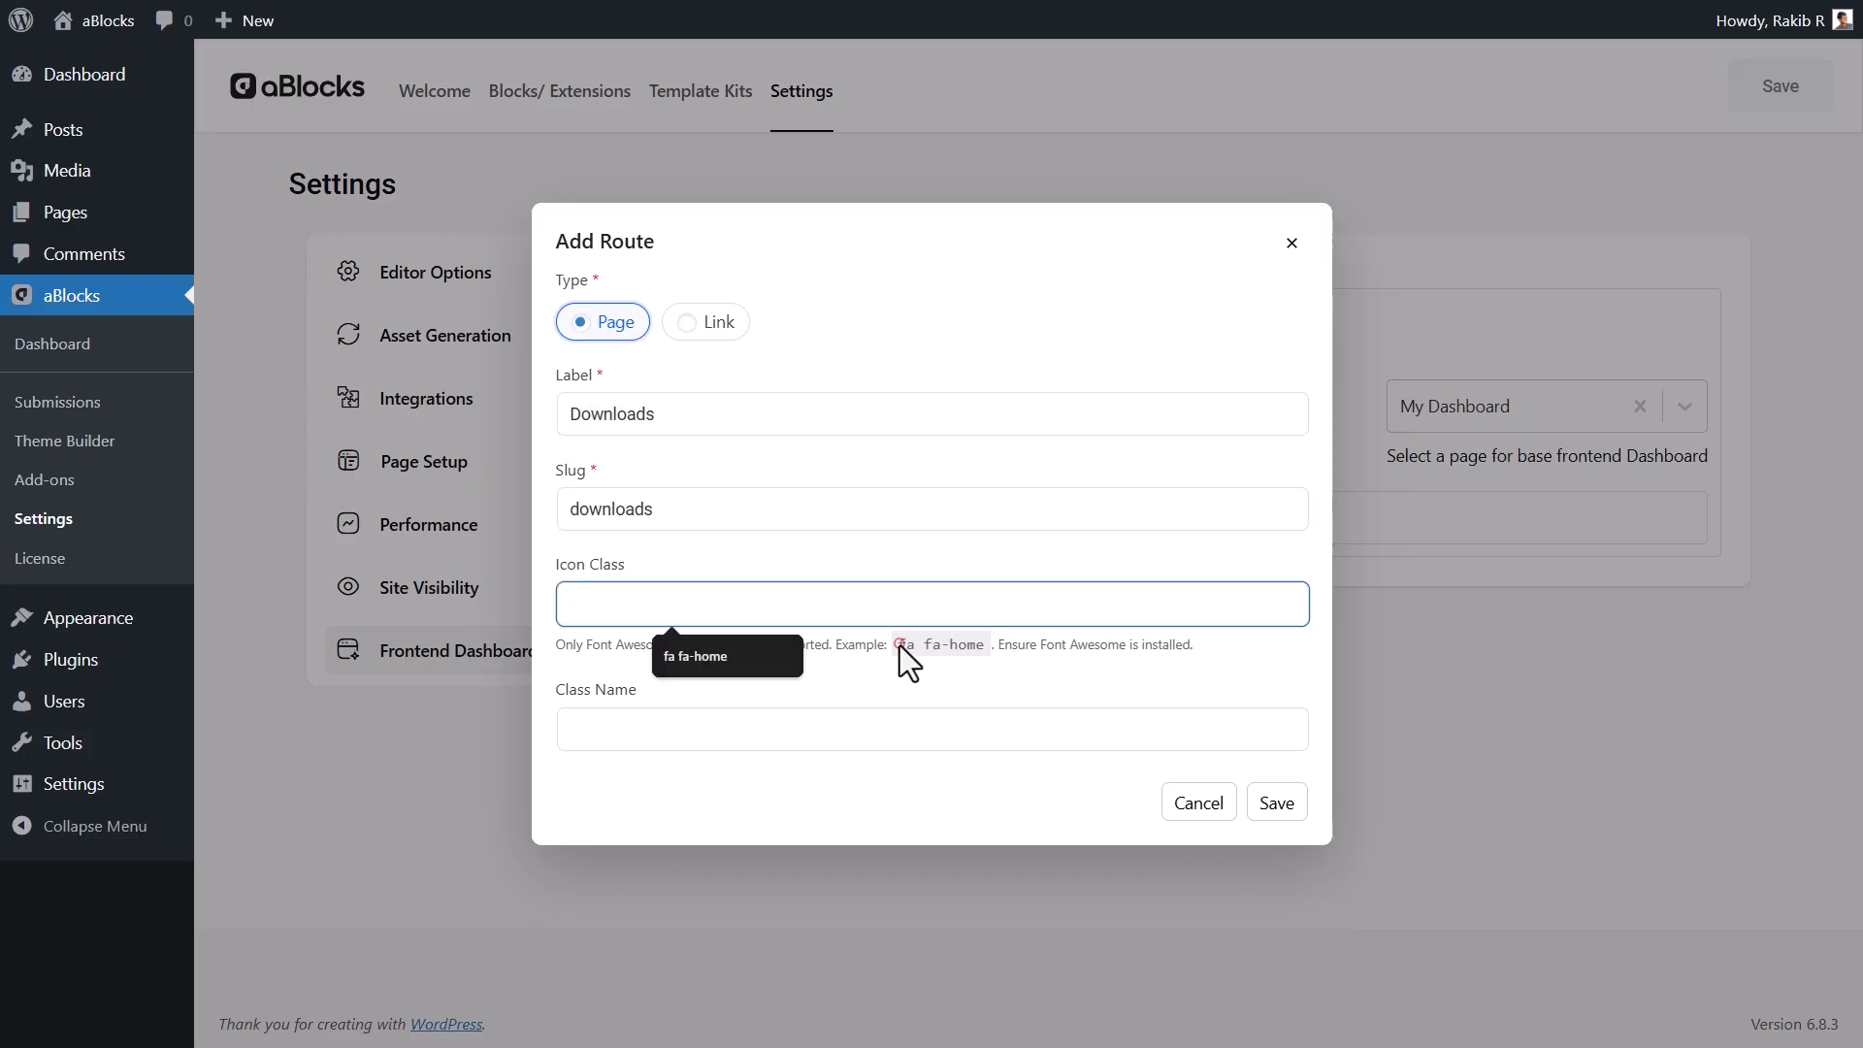
{"action": "left_click_drag", "start_coordinate": [900, 644], "coordinate": [985, 646]}
{"action": "left_click", "coordinate": [624, 726]}
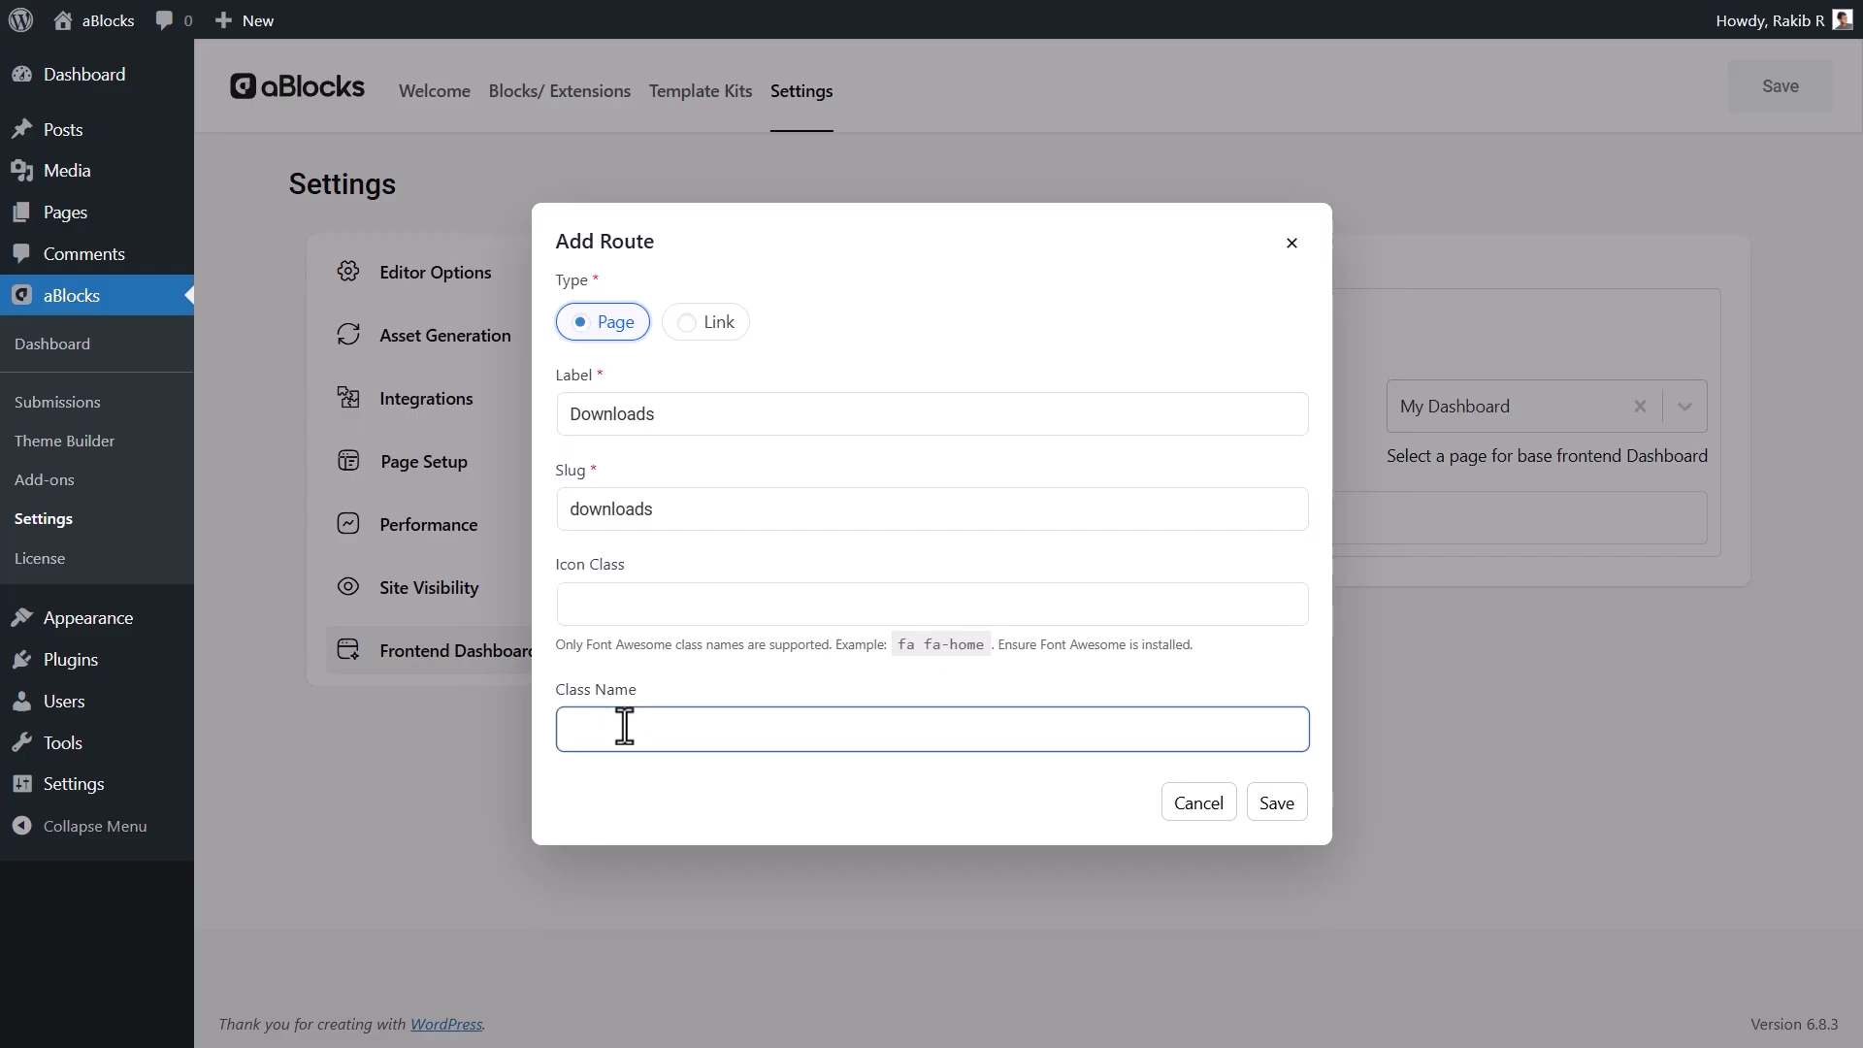
{"action": "left_click", "coordinate": [1266, 808]}
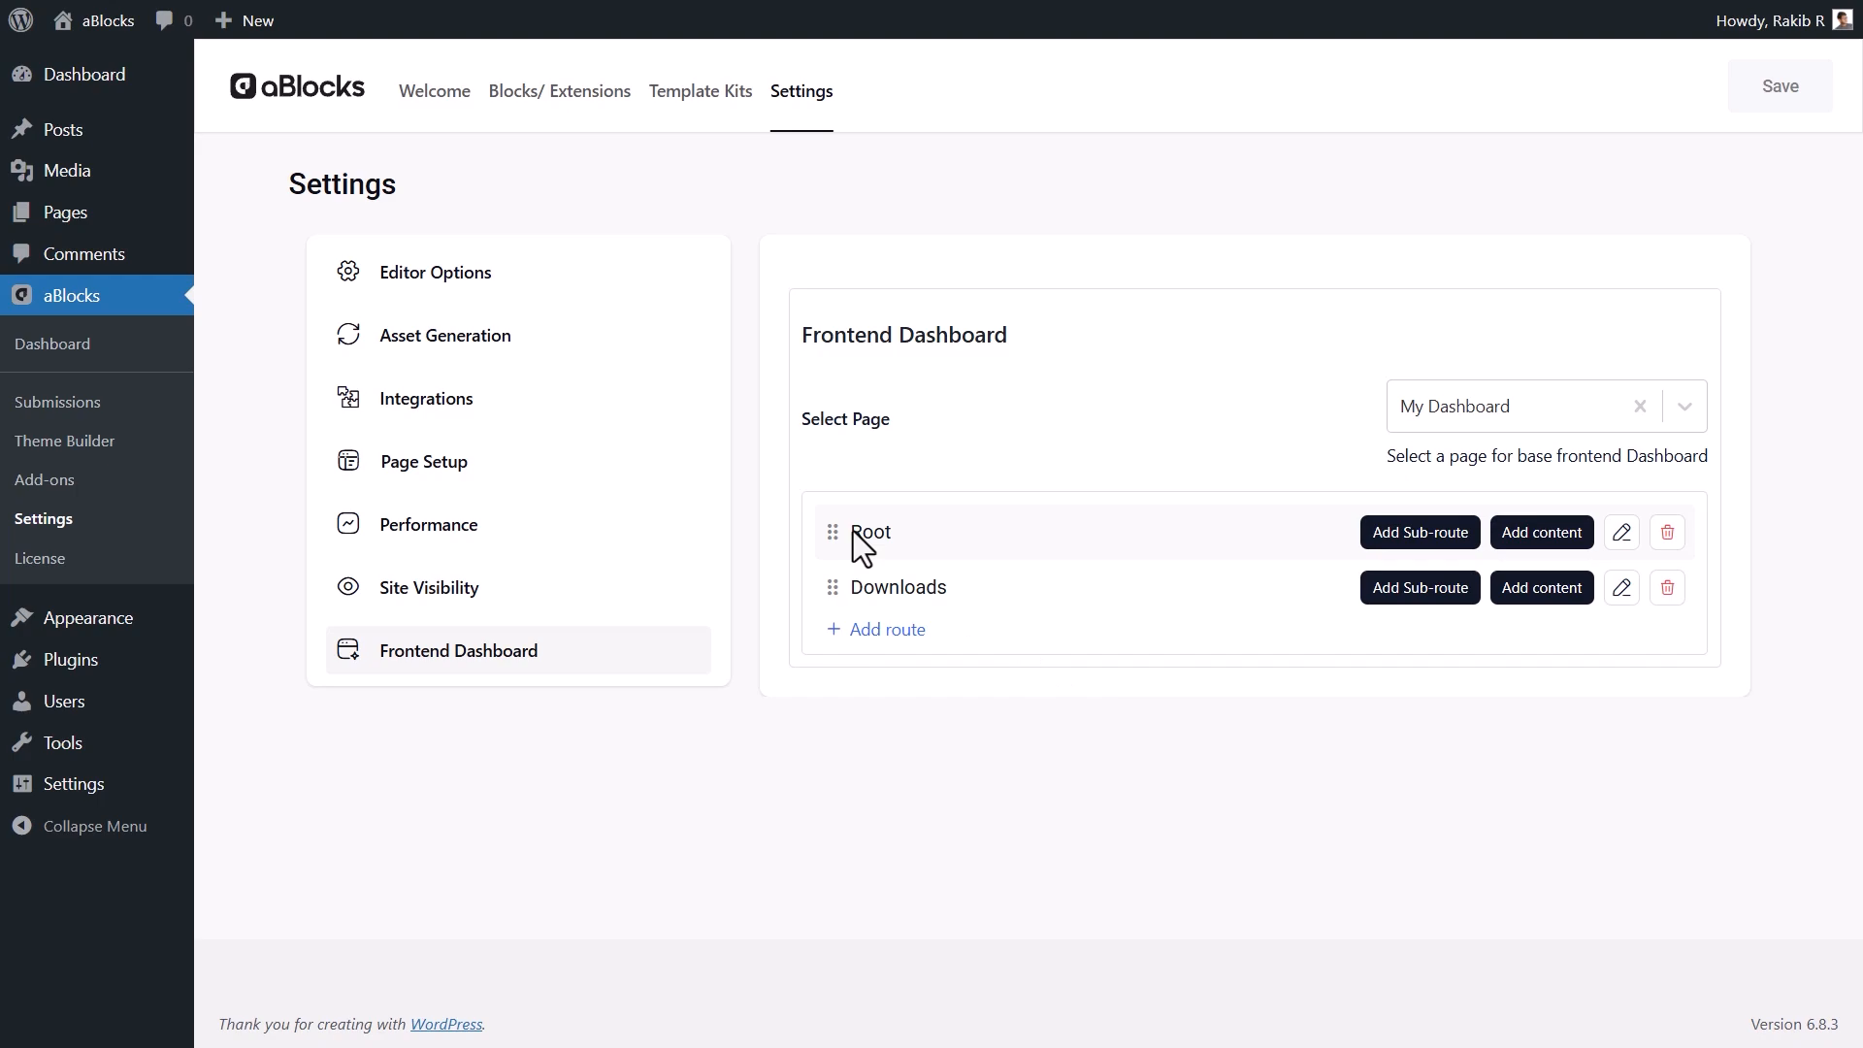
- Add another Page-type route labelled "Invoices" and save it
{"action": "left_click", "coordinate": [903, 633]}
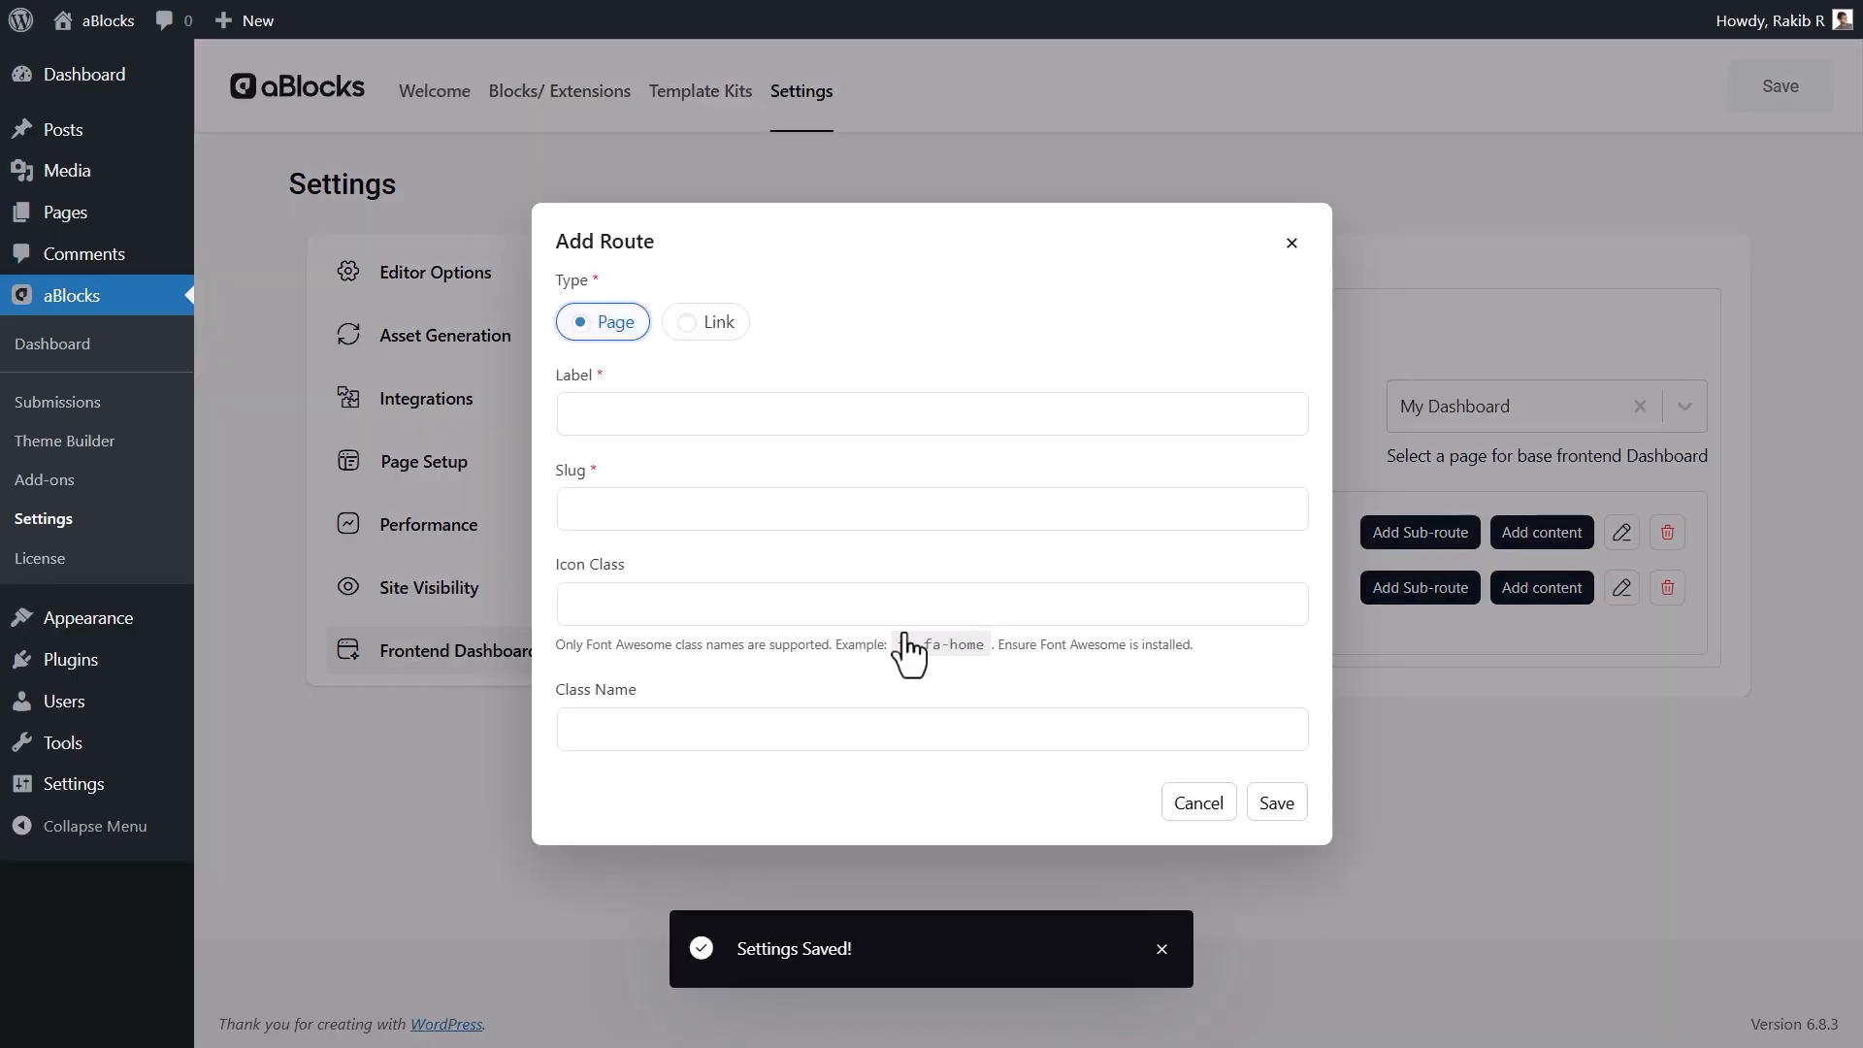
{"action": "left_click", "coordinate": [636, 409]}
{"action": "type", "text": "Invoices"}
{"action": "left_click", "coordinate": [1275, 802]}
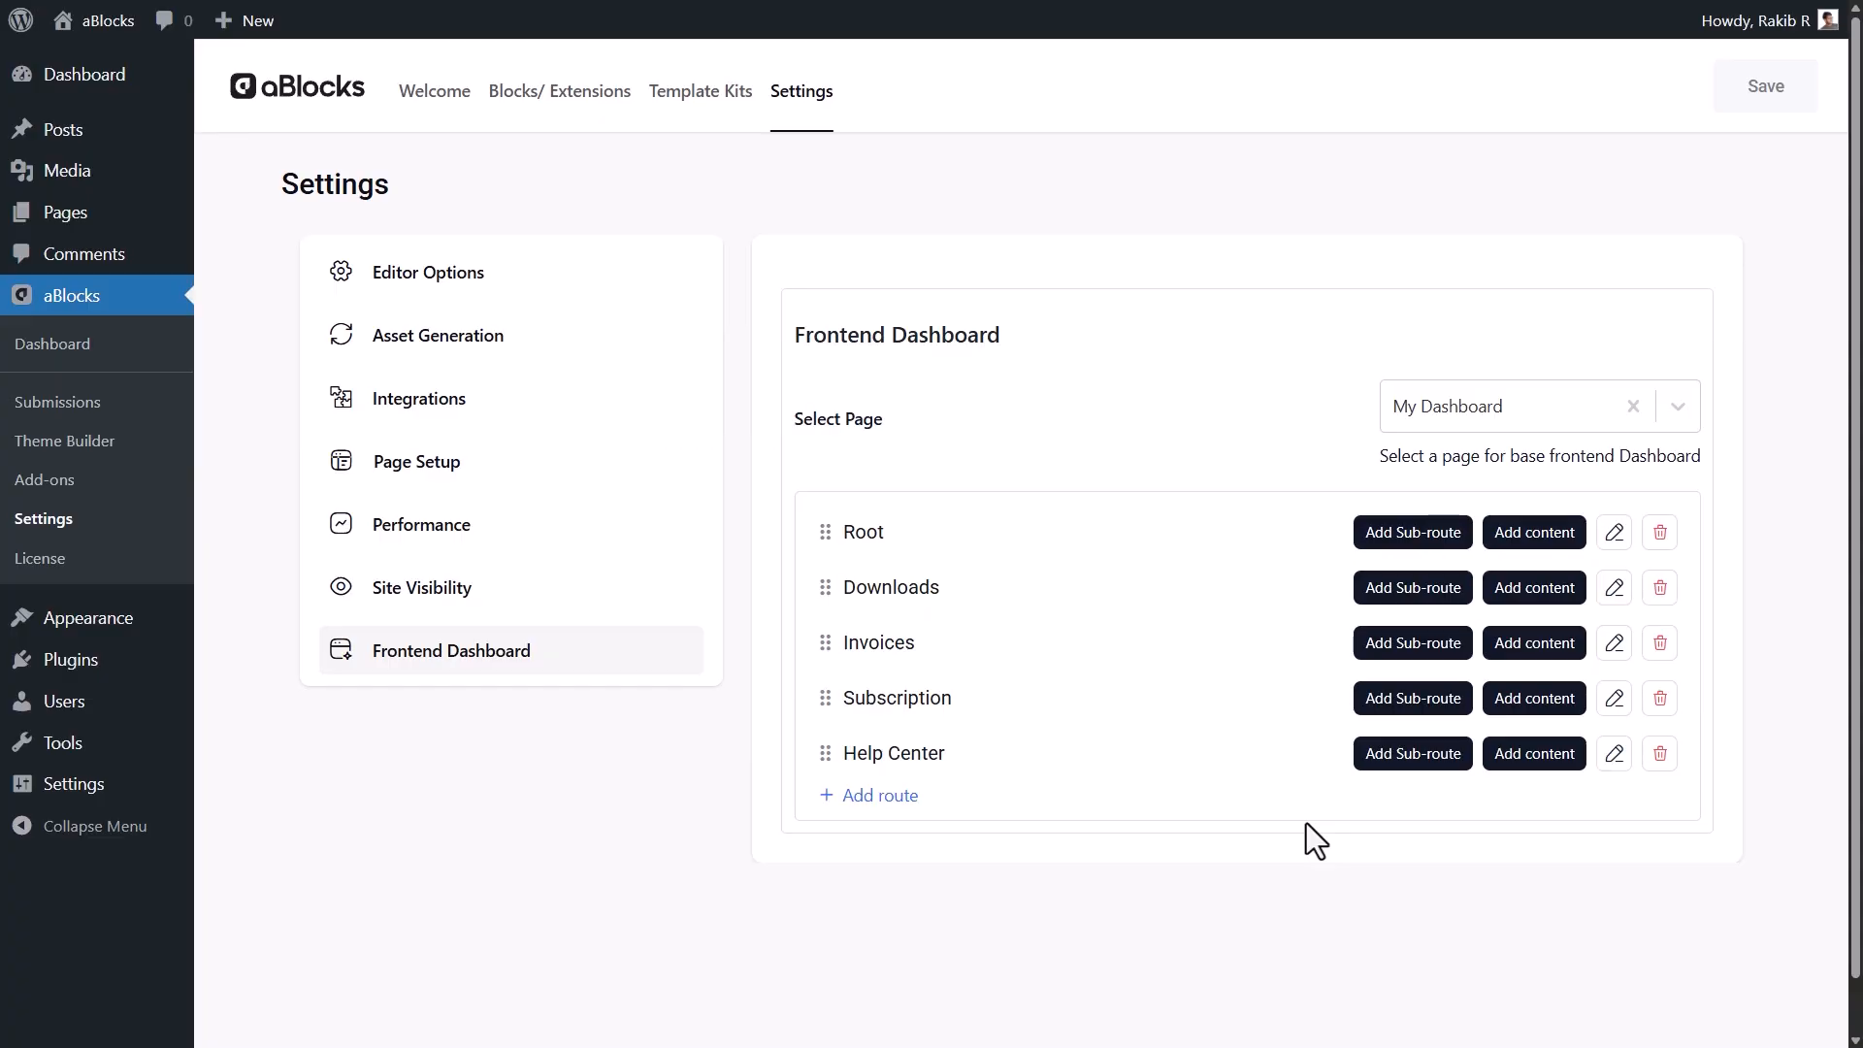
- Add a Page-type sub-route labelled "Billing" under the Subscription route
{"action": "left_click", "coordinate": [1443, 701]}
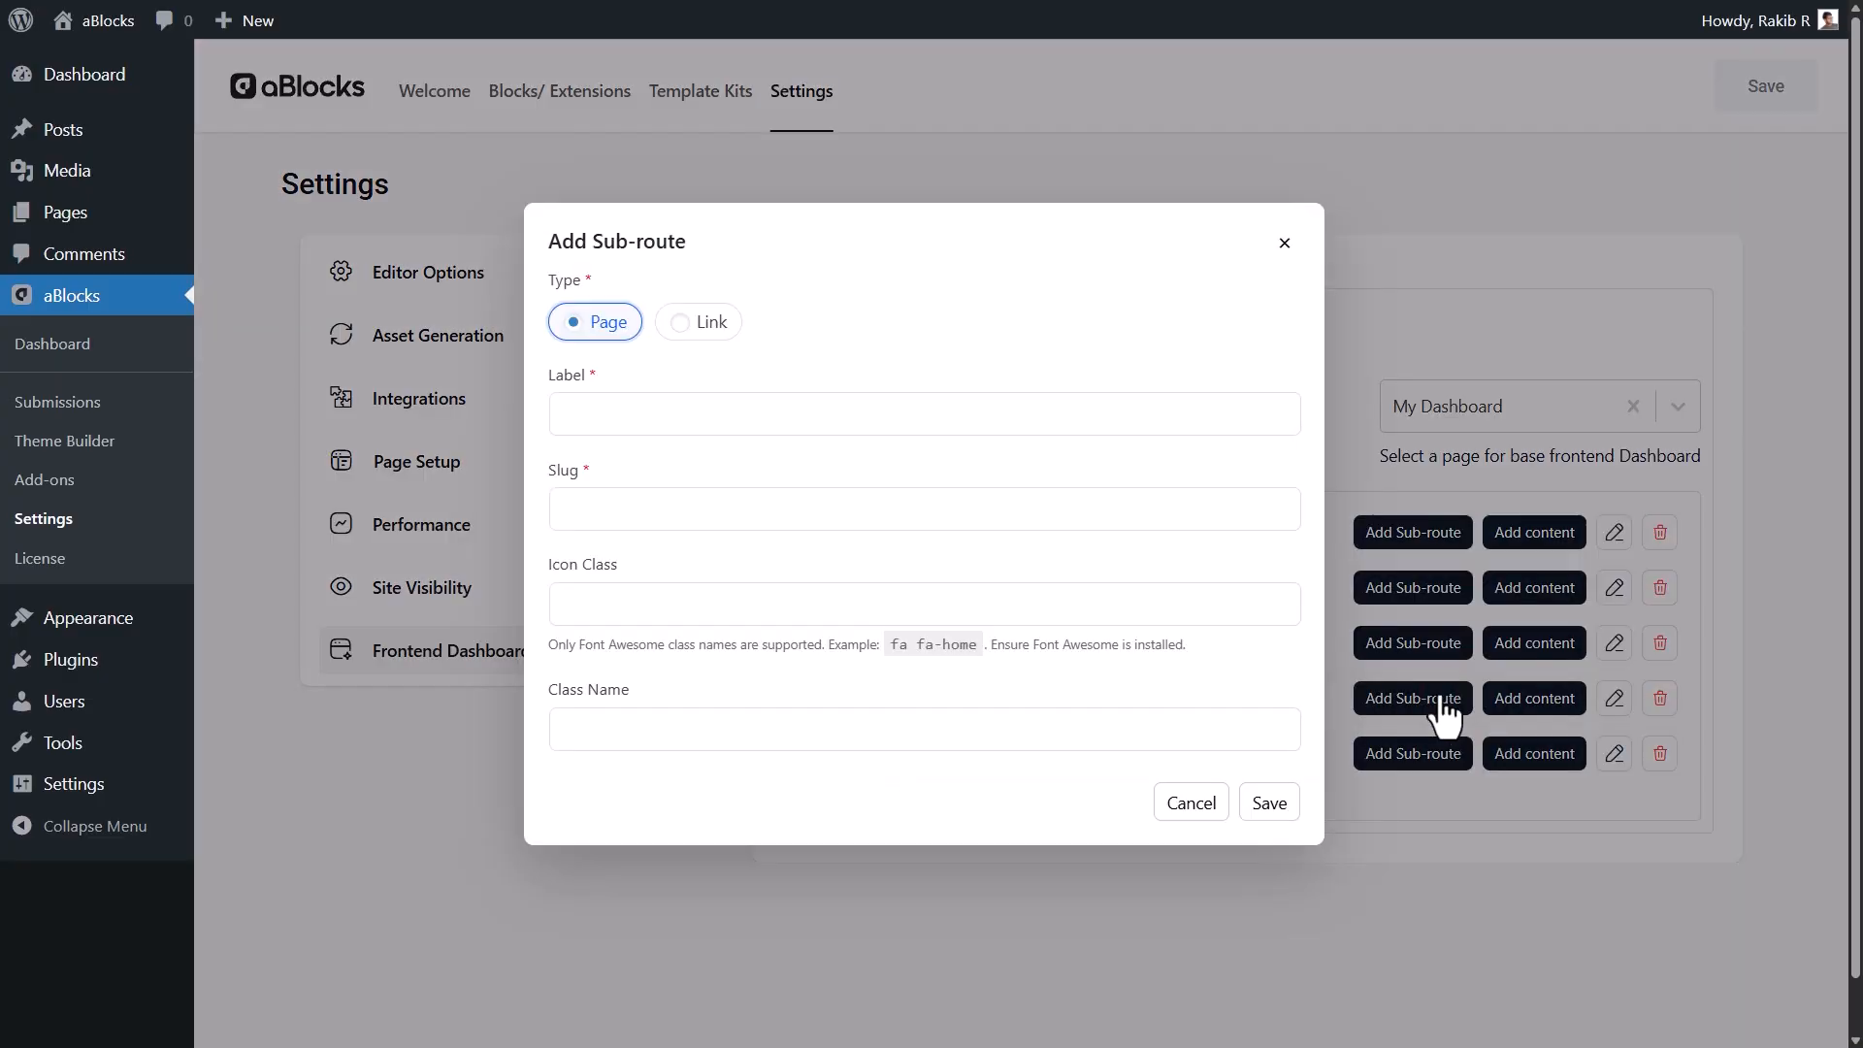
{"action": "left_click", "coordinate": [848, 423]}
{"action": "type", "text": "Billing"}
{"action": "left_click", "coordinate": [1269, 802]}
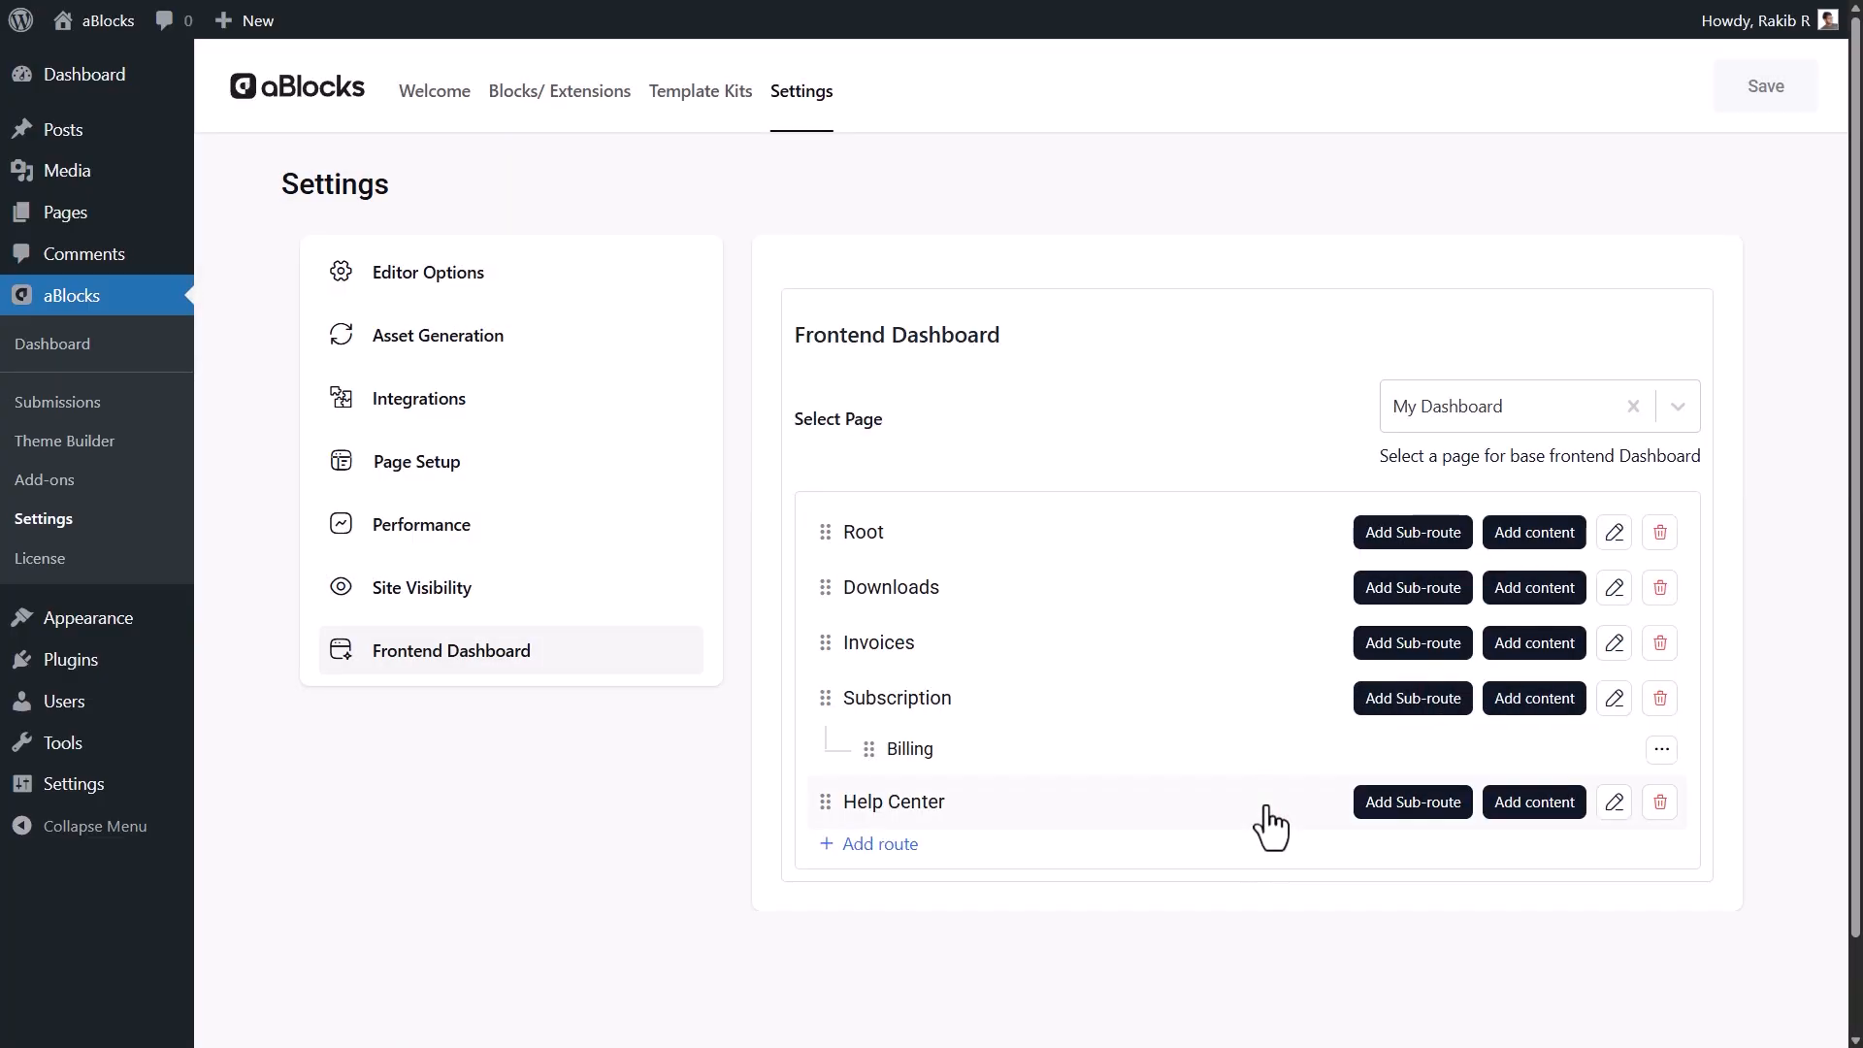
- Add a second sub-route labelled "Usage" under the Subscription route
{"action": "left_click", "coordinate": [1452, 708]}
{"action": "left_click", "coordinate": [689, 417]}
{"action": "type", "text": "Usage"}
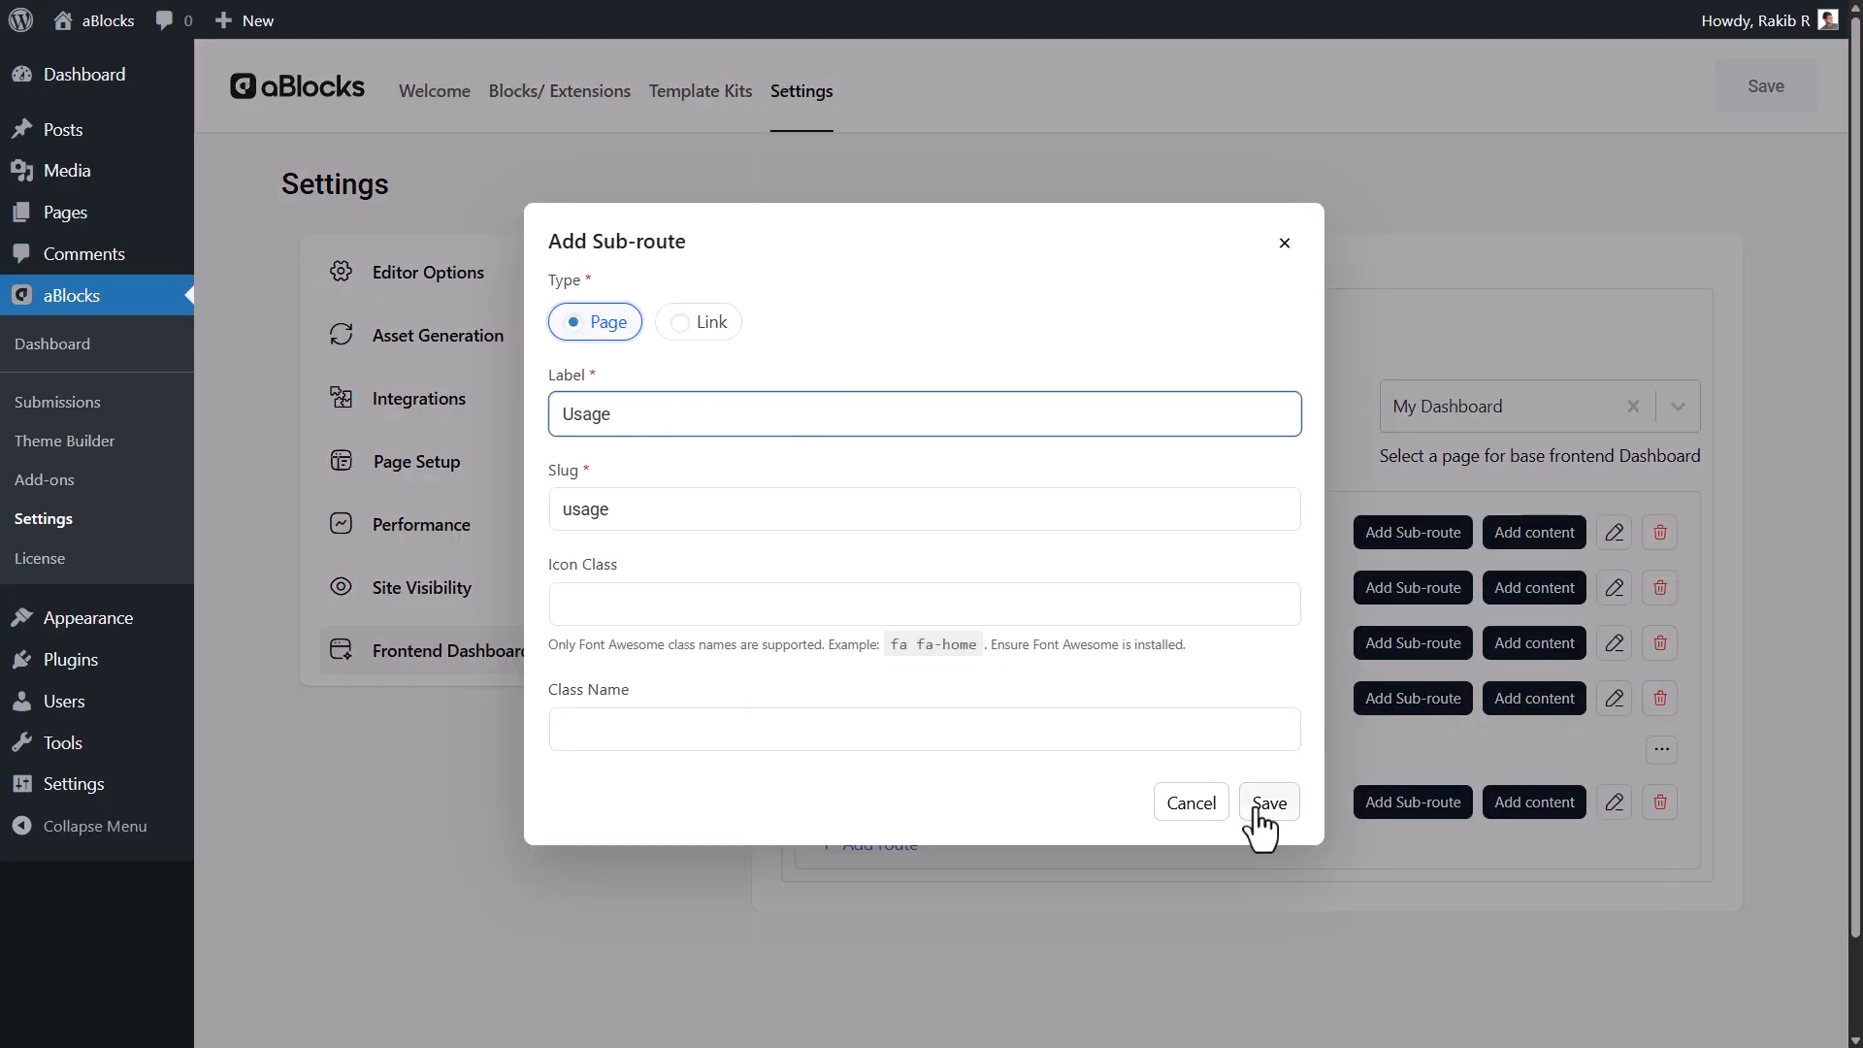
{"action": "left_click", "coordinate": [1265, 804]}
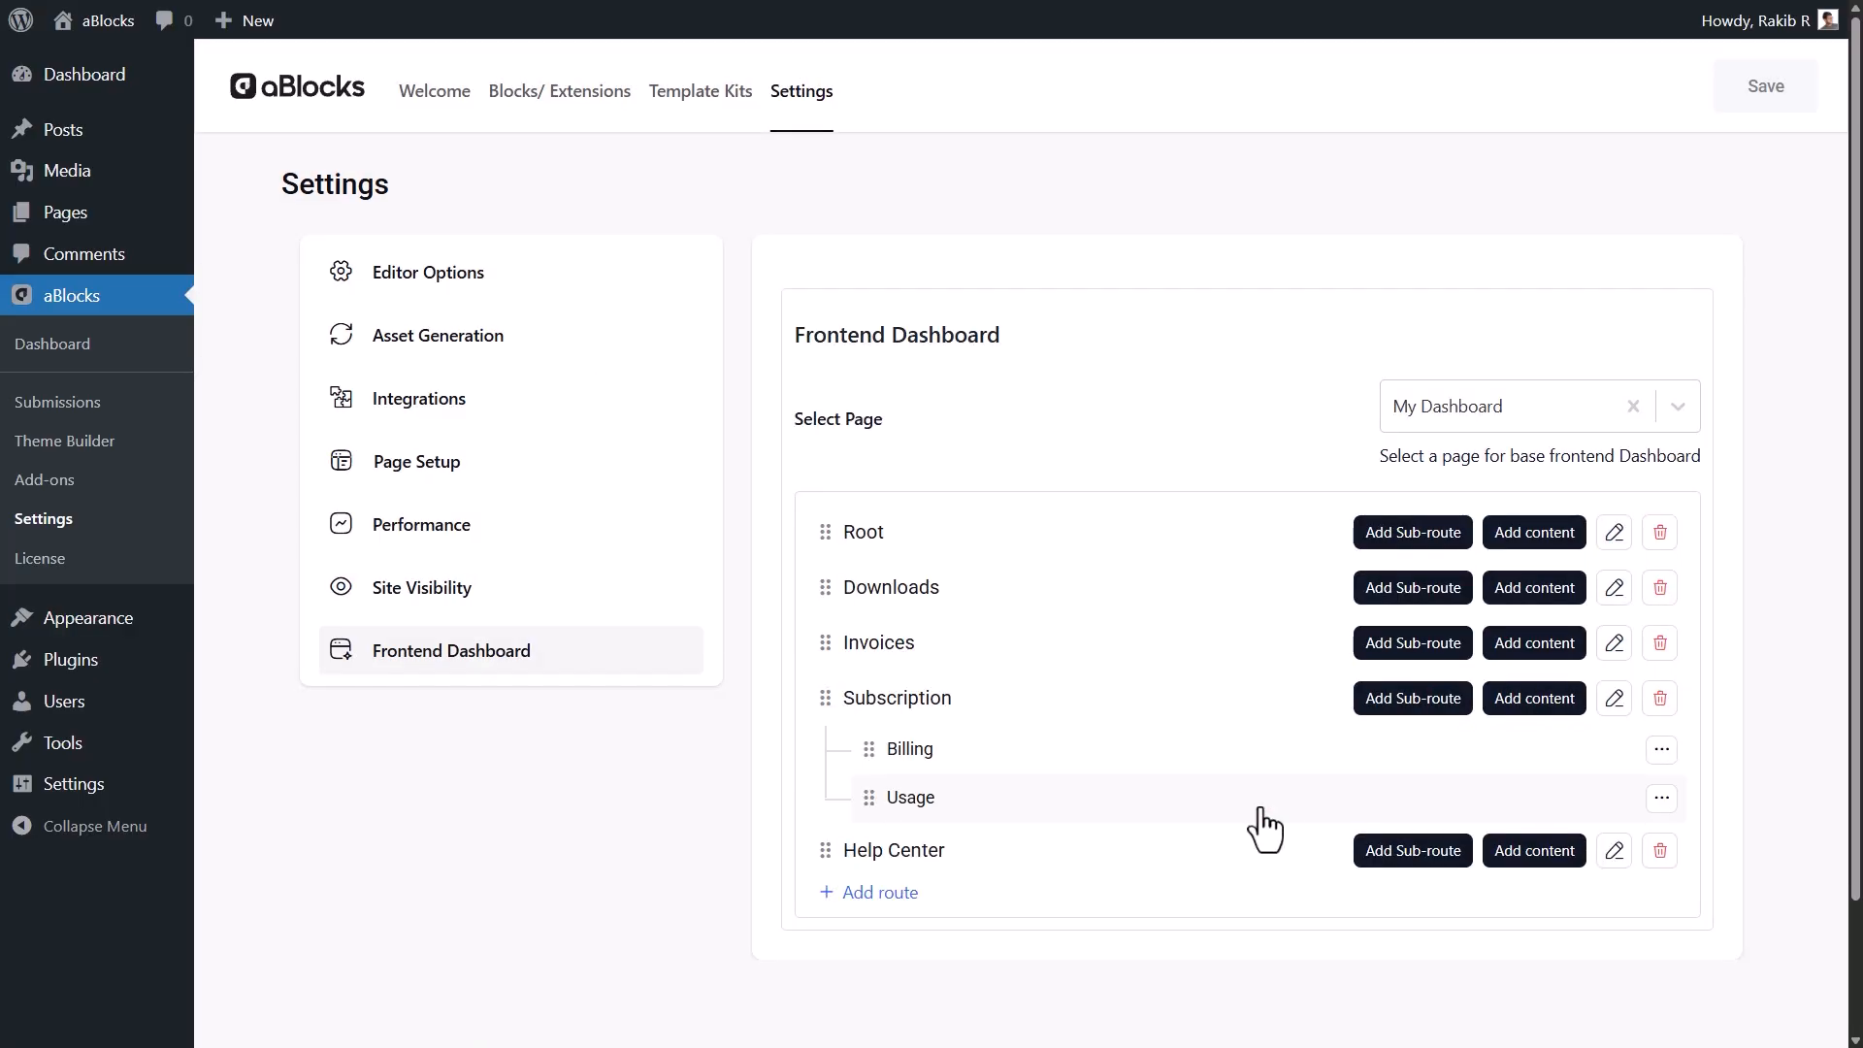
- Move the Subscription route with its sub-routes above Invoices, and view the Downloads route's edit form without changing it
{"action": "left_click_drag", "start_coordinate": [823, 702], "coordinate": [817, 643]}
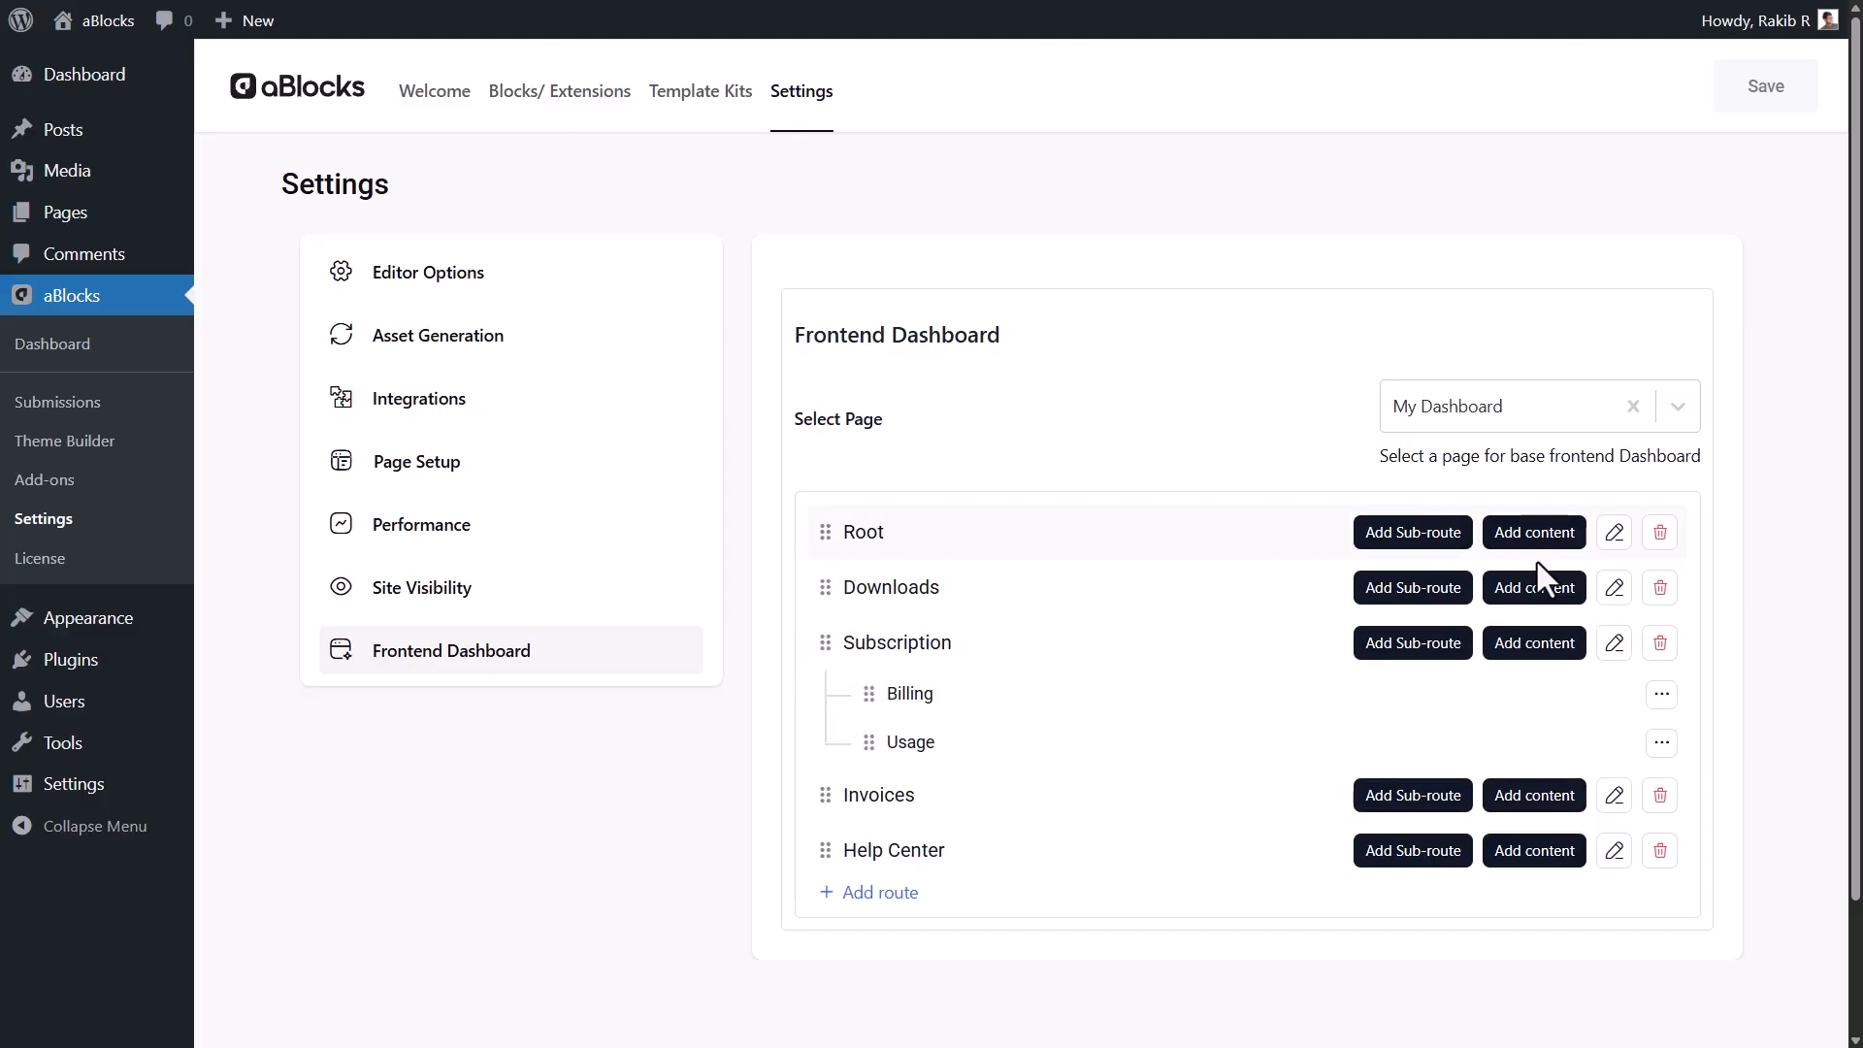
{"action": "left_click", "coordinate": [1614, 587]}
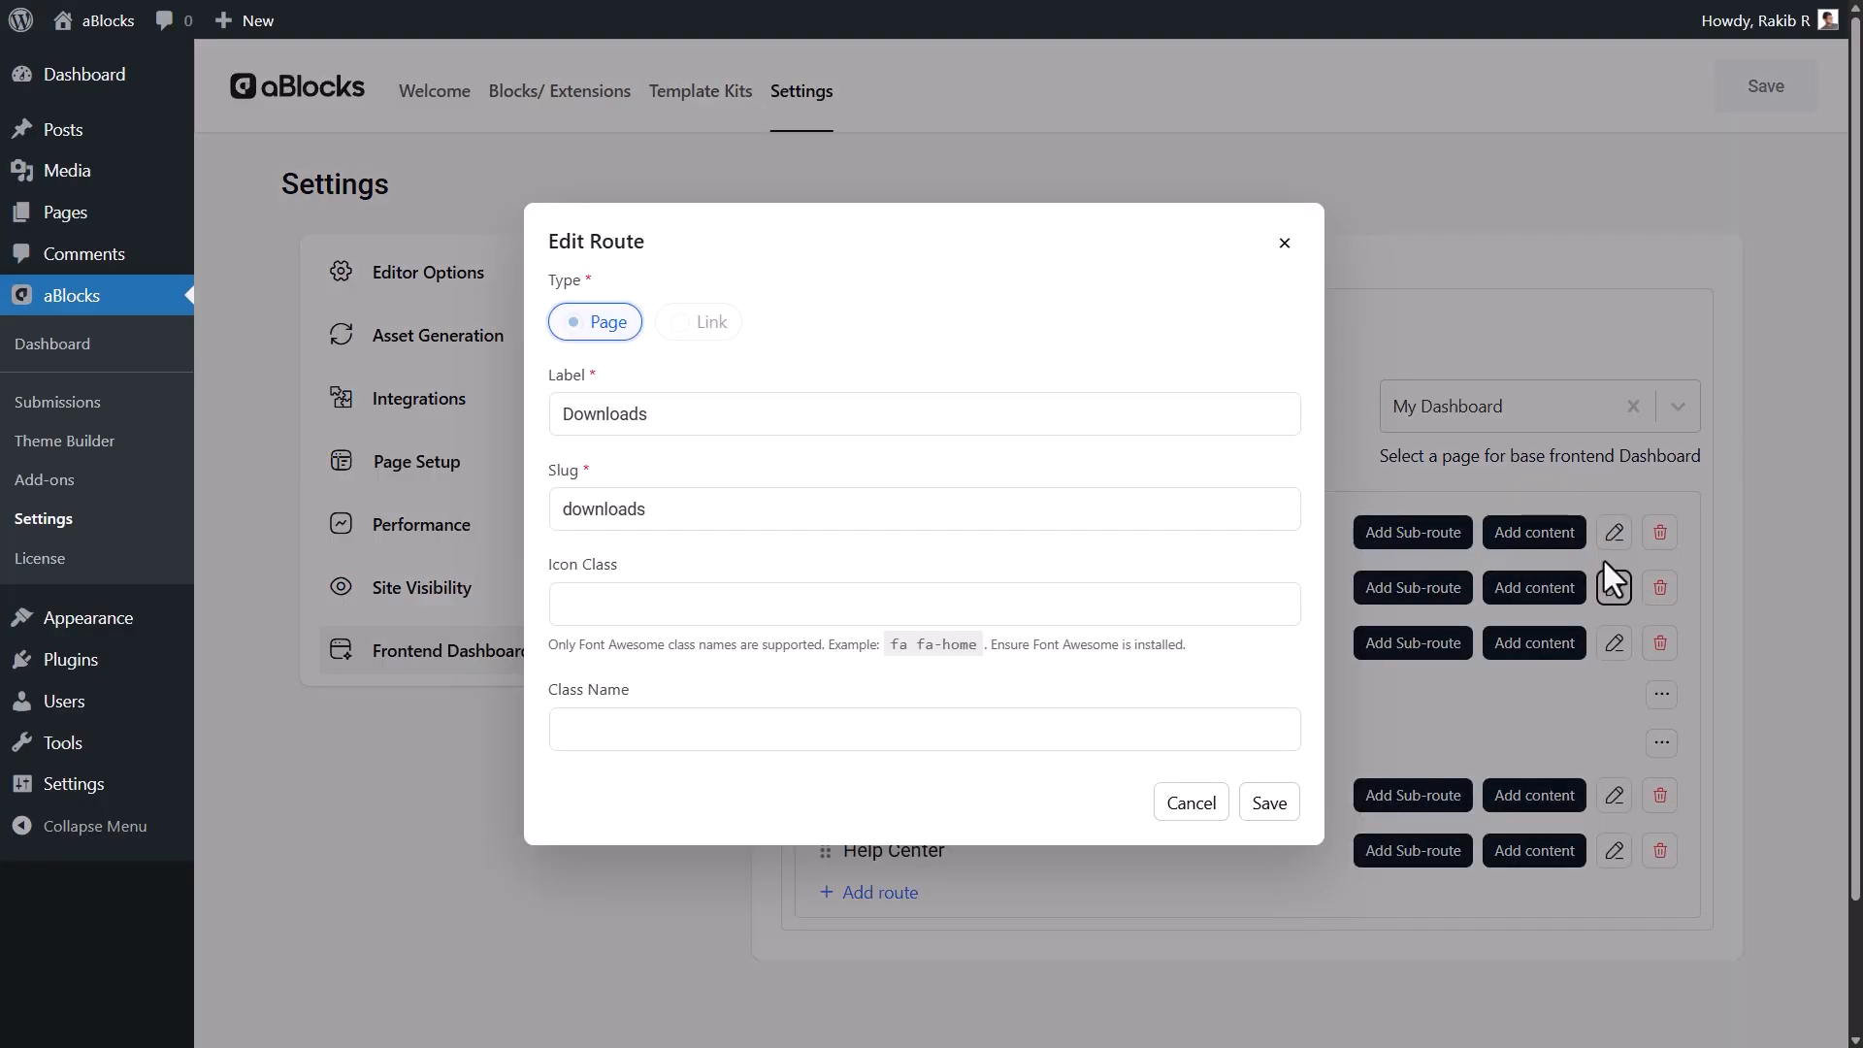
{"action": "left_click", "coordinate": [1283, 243]}
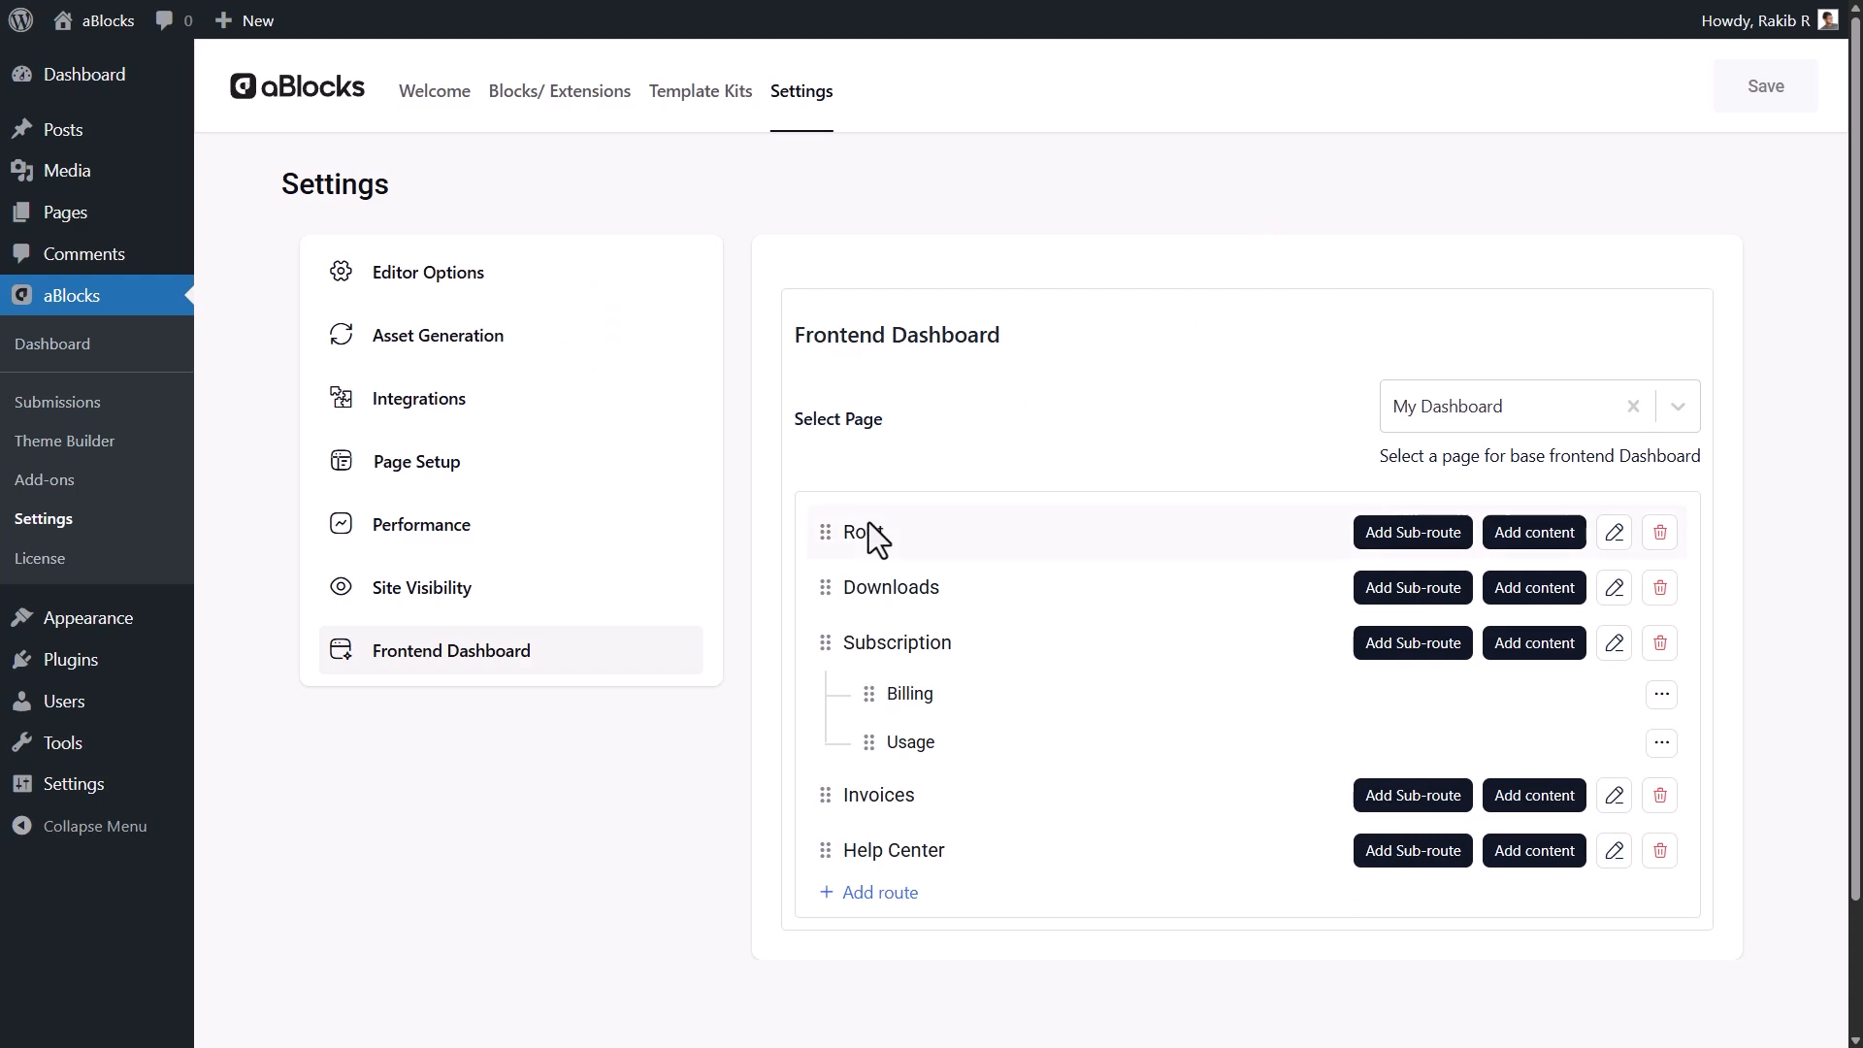
- Open the Root route's page content for editing and insert an aBlocks Container with a Flexbox layout
{"action": "left_click", "coordinate": [1534, 532]}
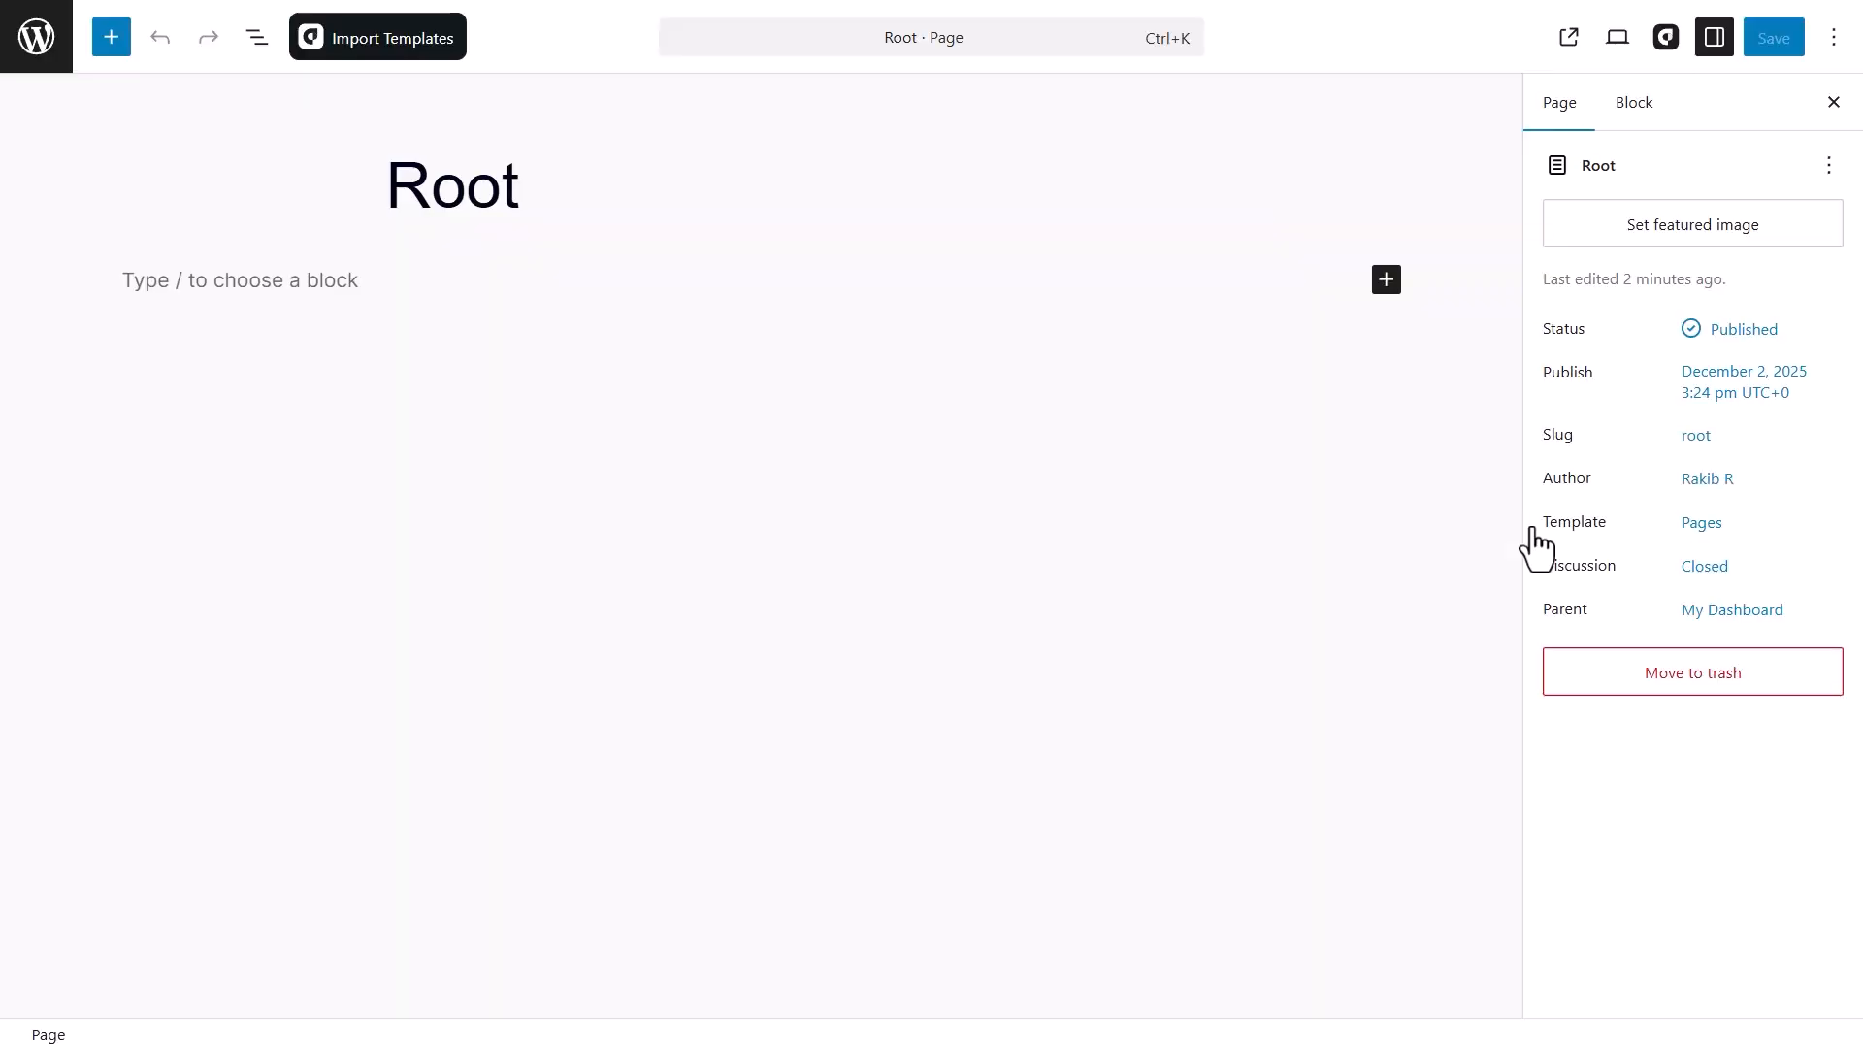
{"action": "left_click", "coordinate": [1385, 281]}
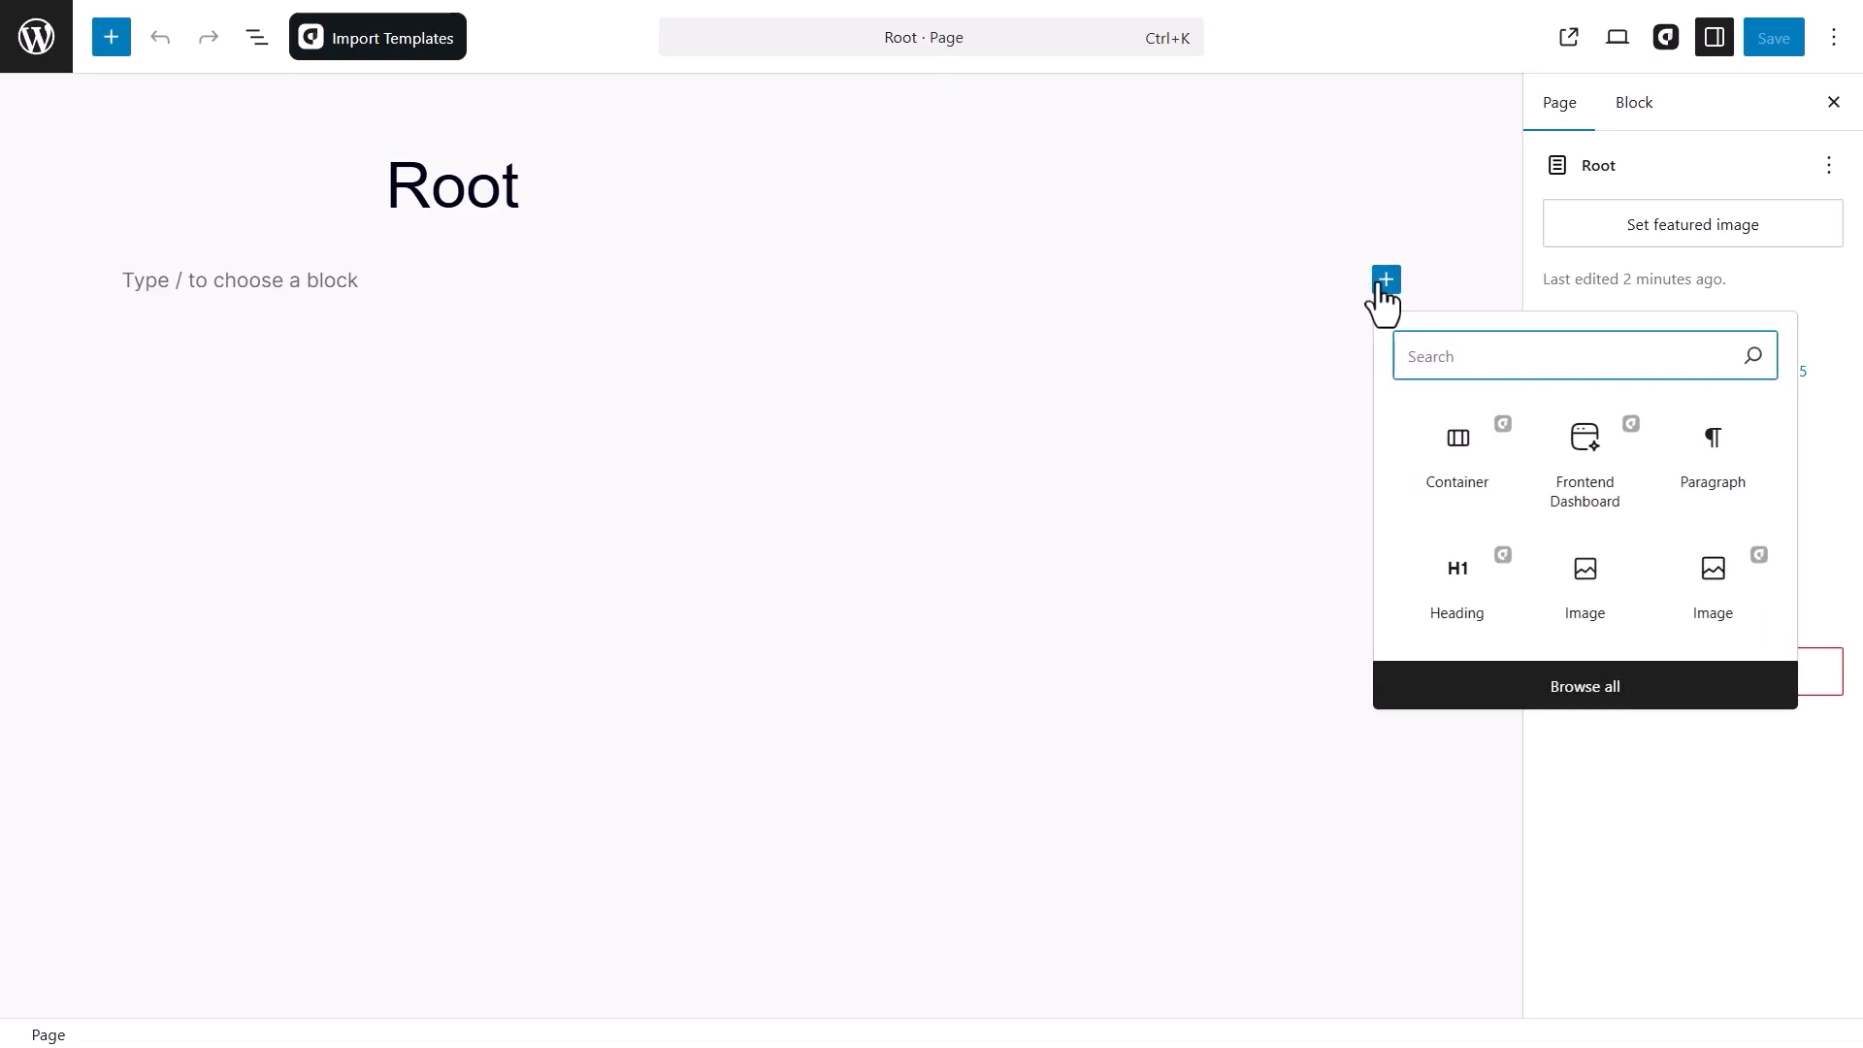
{"action": "type", "text": "Container"}
{"action": "left_click", "coordinate": [1451, 452]}
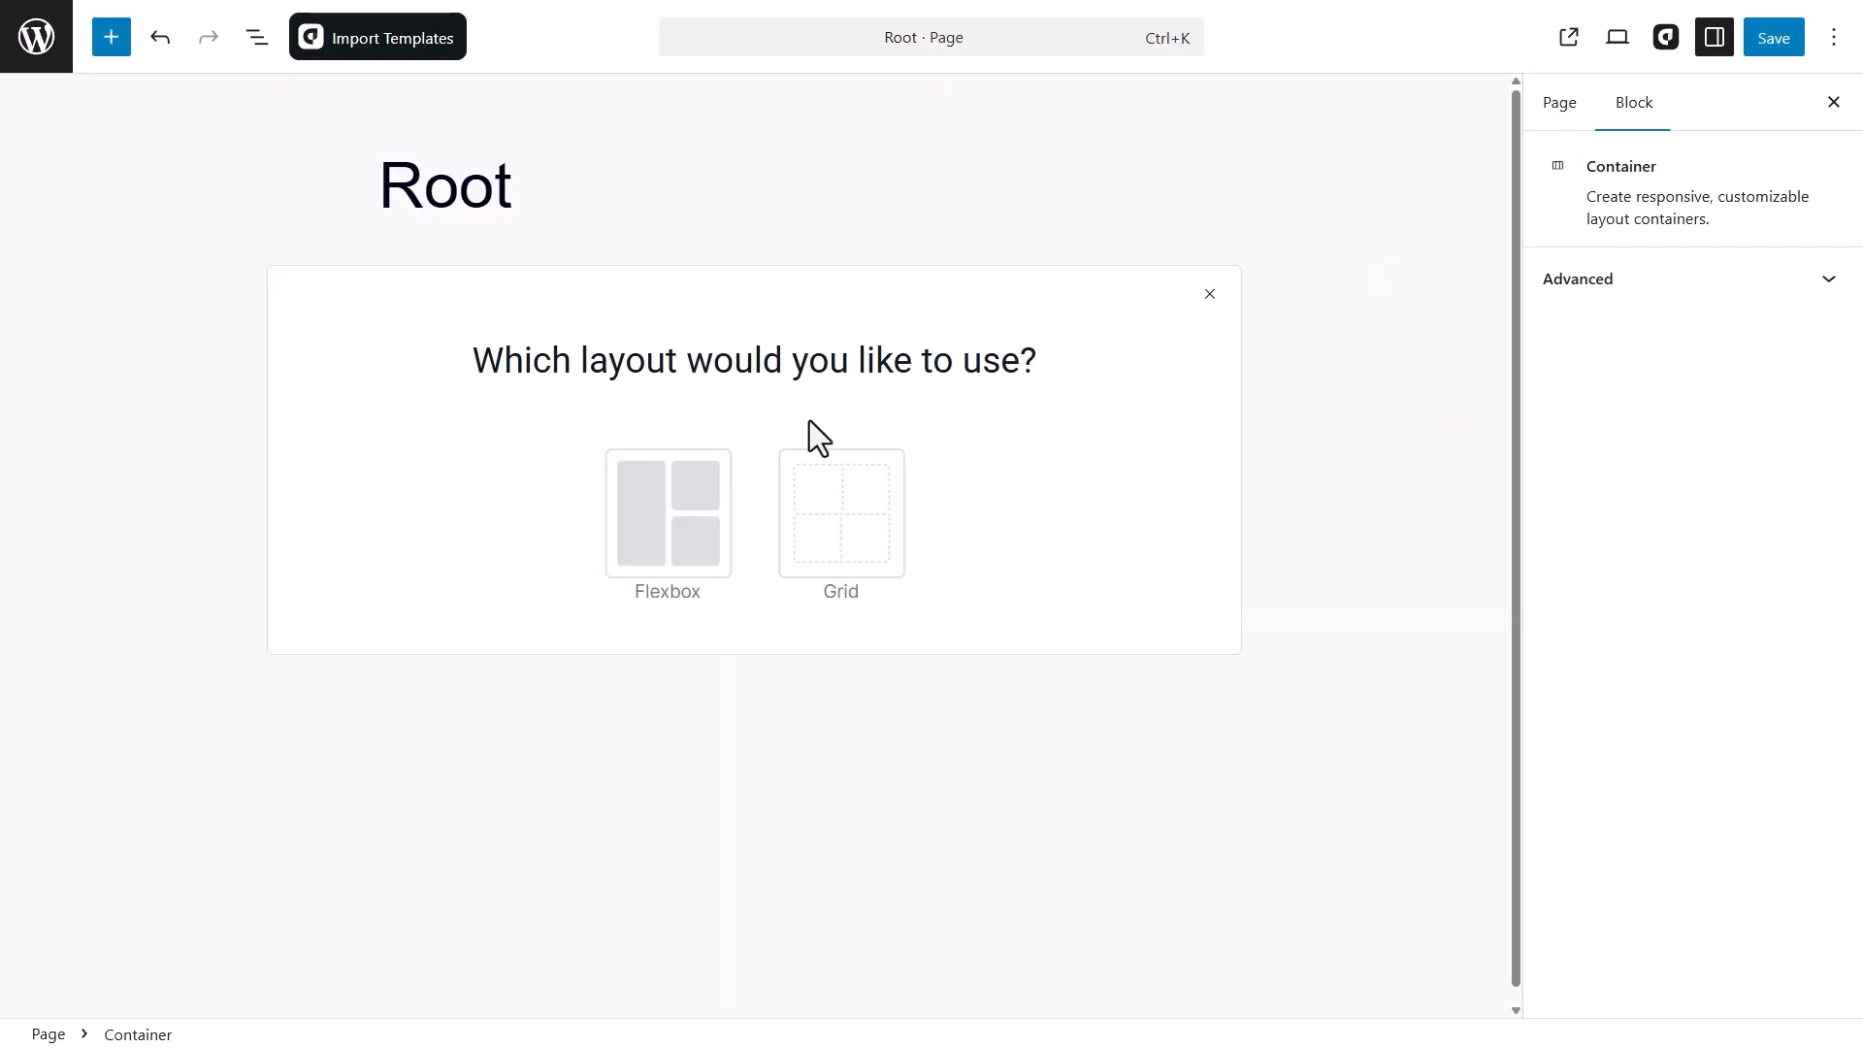
{"action": "left_click", "coordinate": [698, 519]}
{"action": "left_click", "coordinate": [477, 425]}
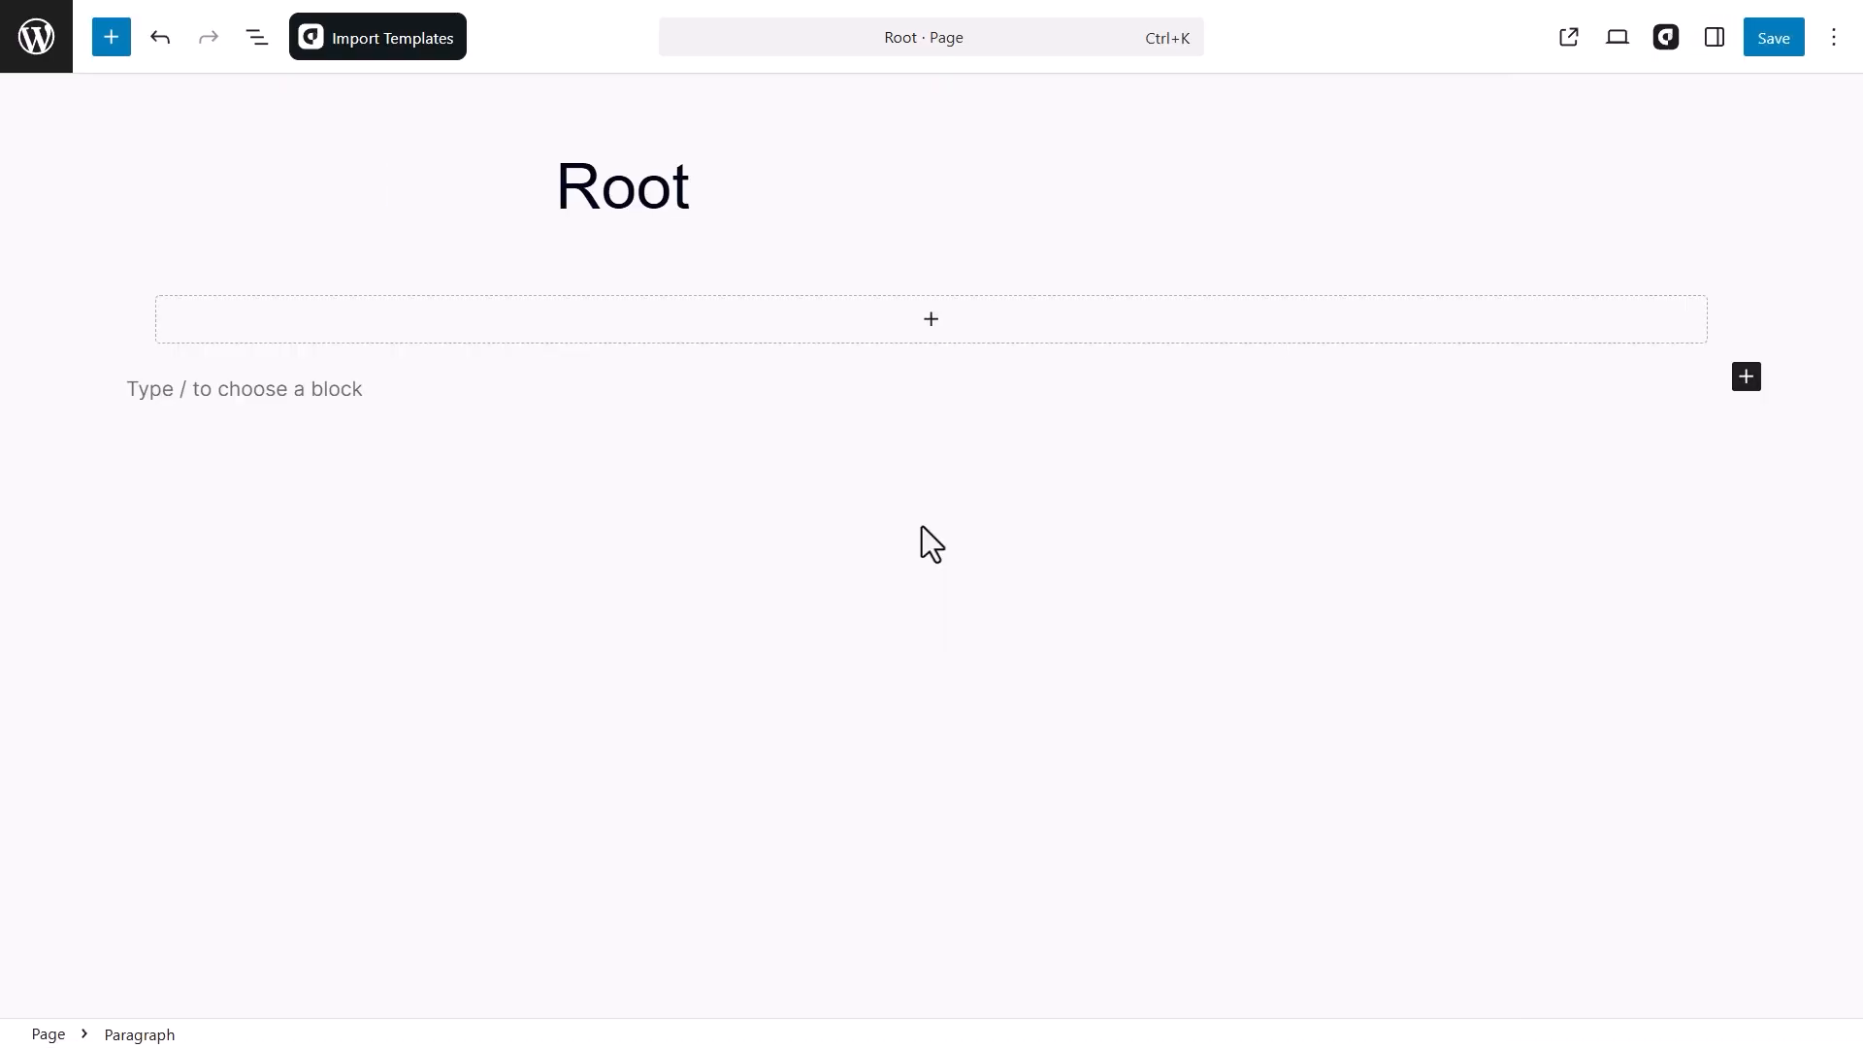
- Add an aBlocks Heading reading "Welcome to your Dashboard!" inside the container and set its HTML tag to H3
{"action": "left_click", "coordinate": [931, 320]}
{"action": "type", "text": "heading"}
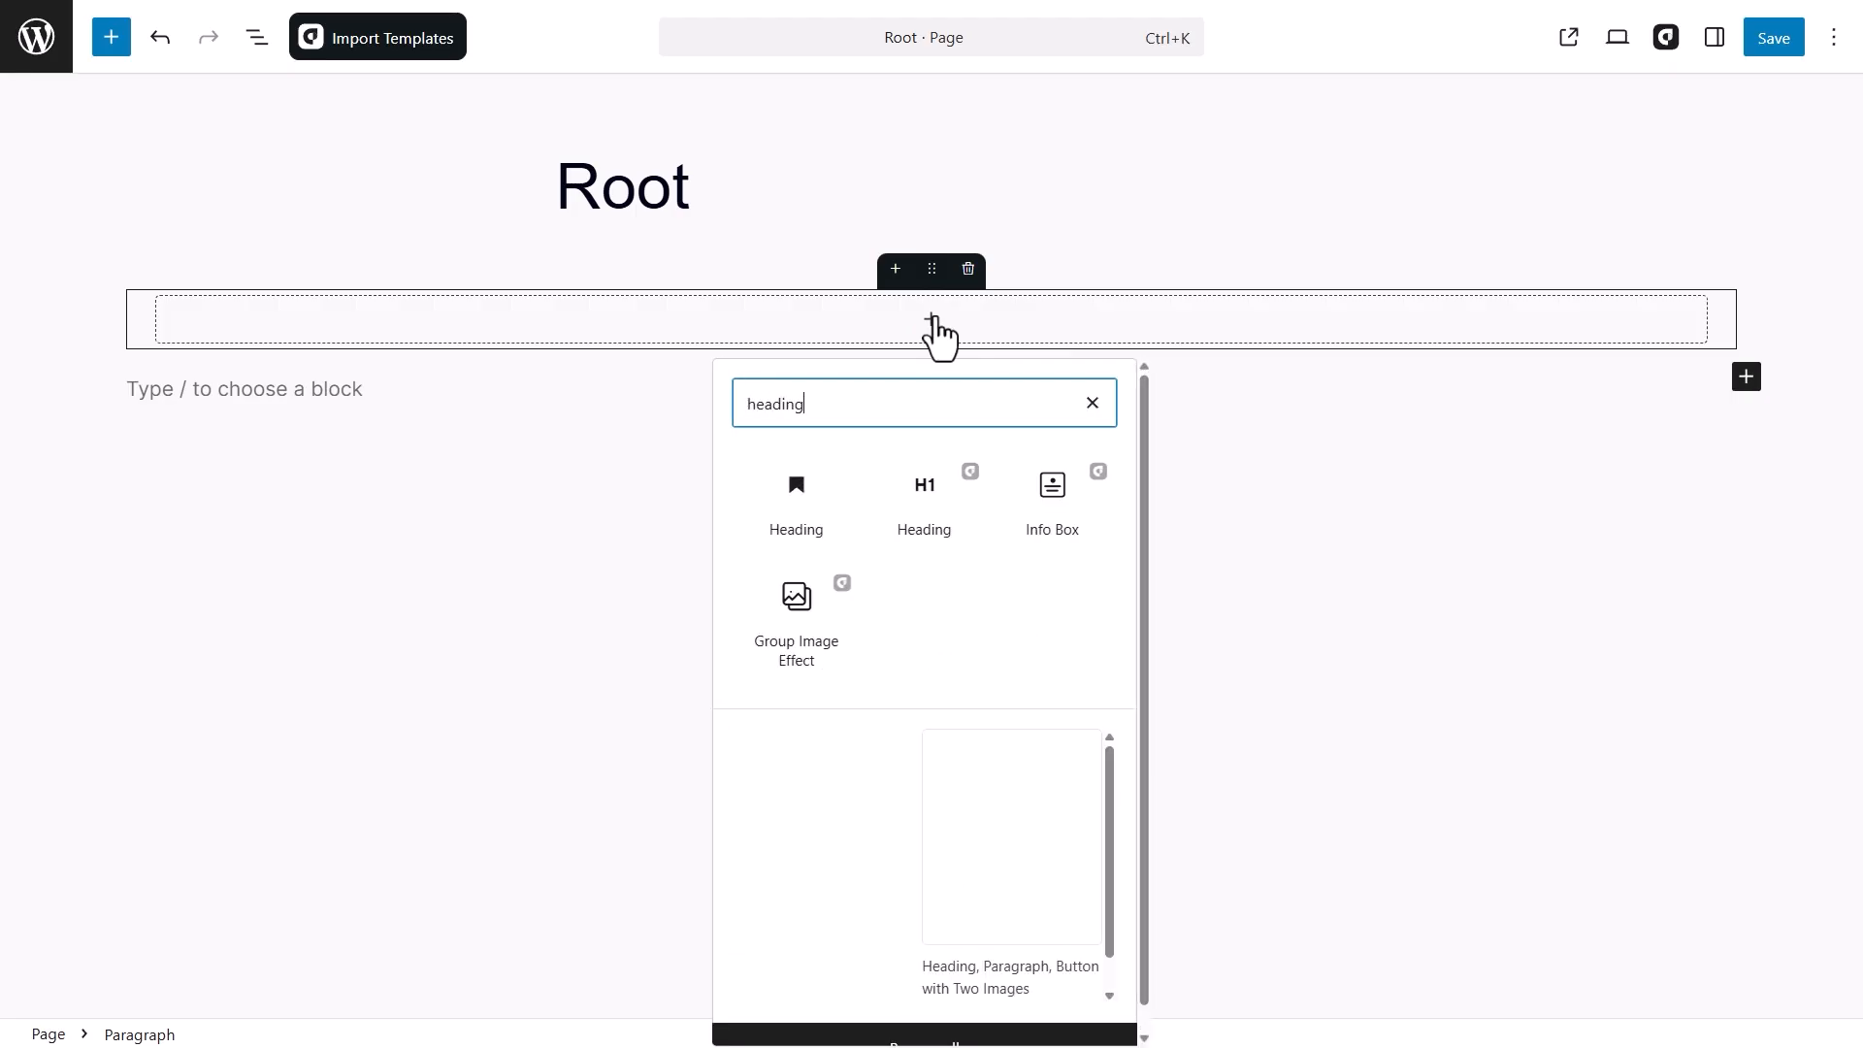
{"action": "left_click", "coordinate": [939, 519]}
{"action": "left_click", "coordinate": [1714, 39]}
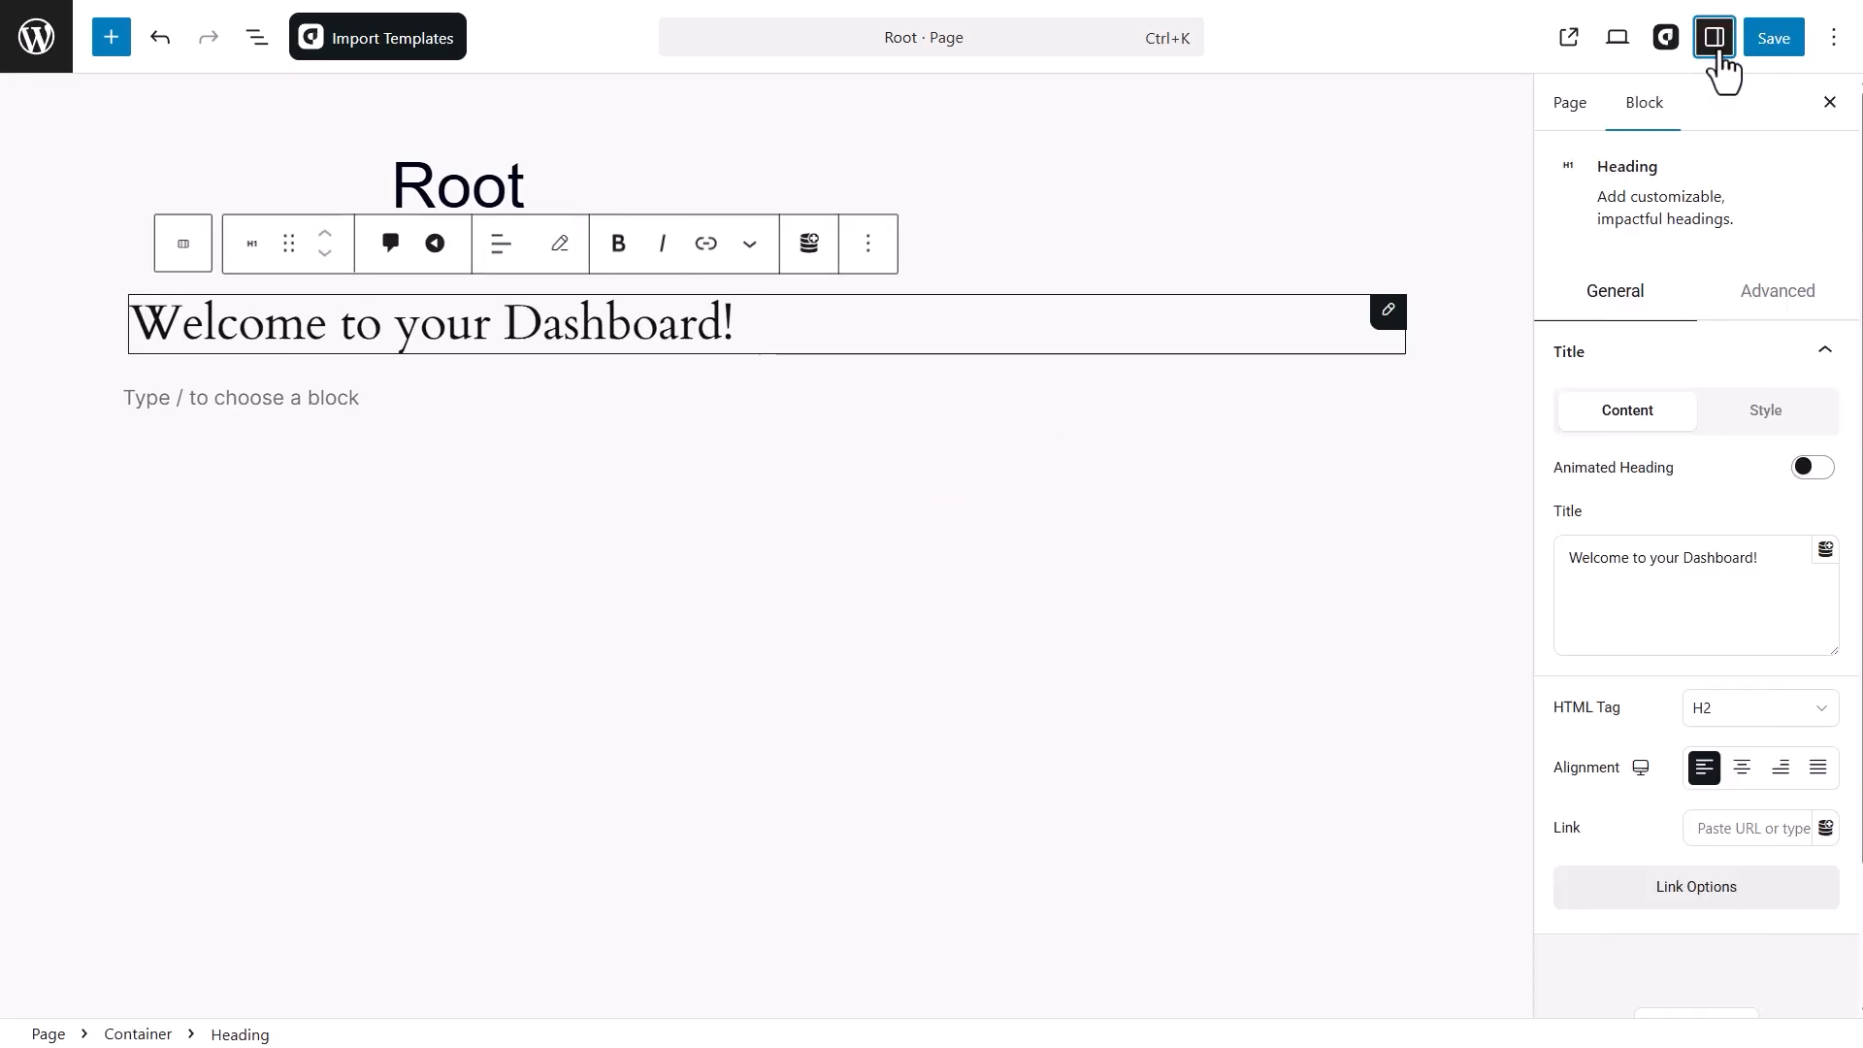
{"action": "left_click", "coordinate": [1807, 711]}
{"action": "left_click", "coordinate": [1747, 808]}
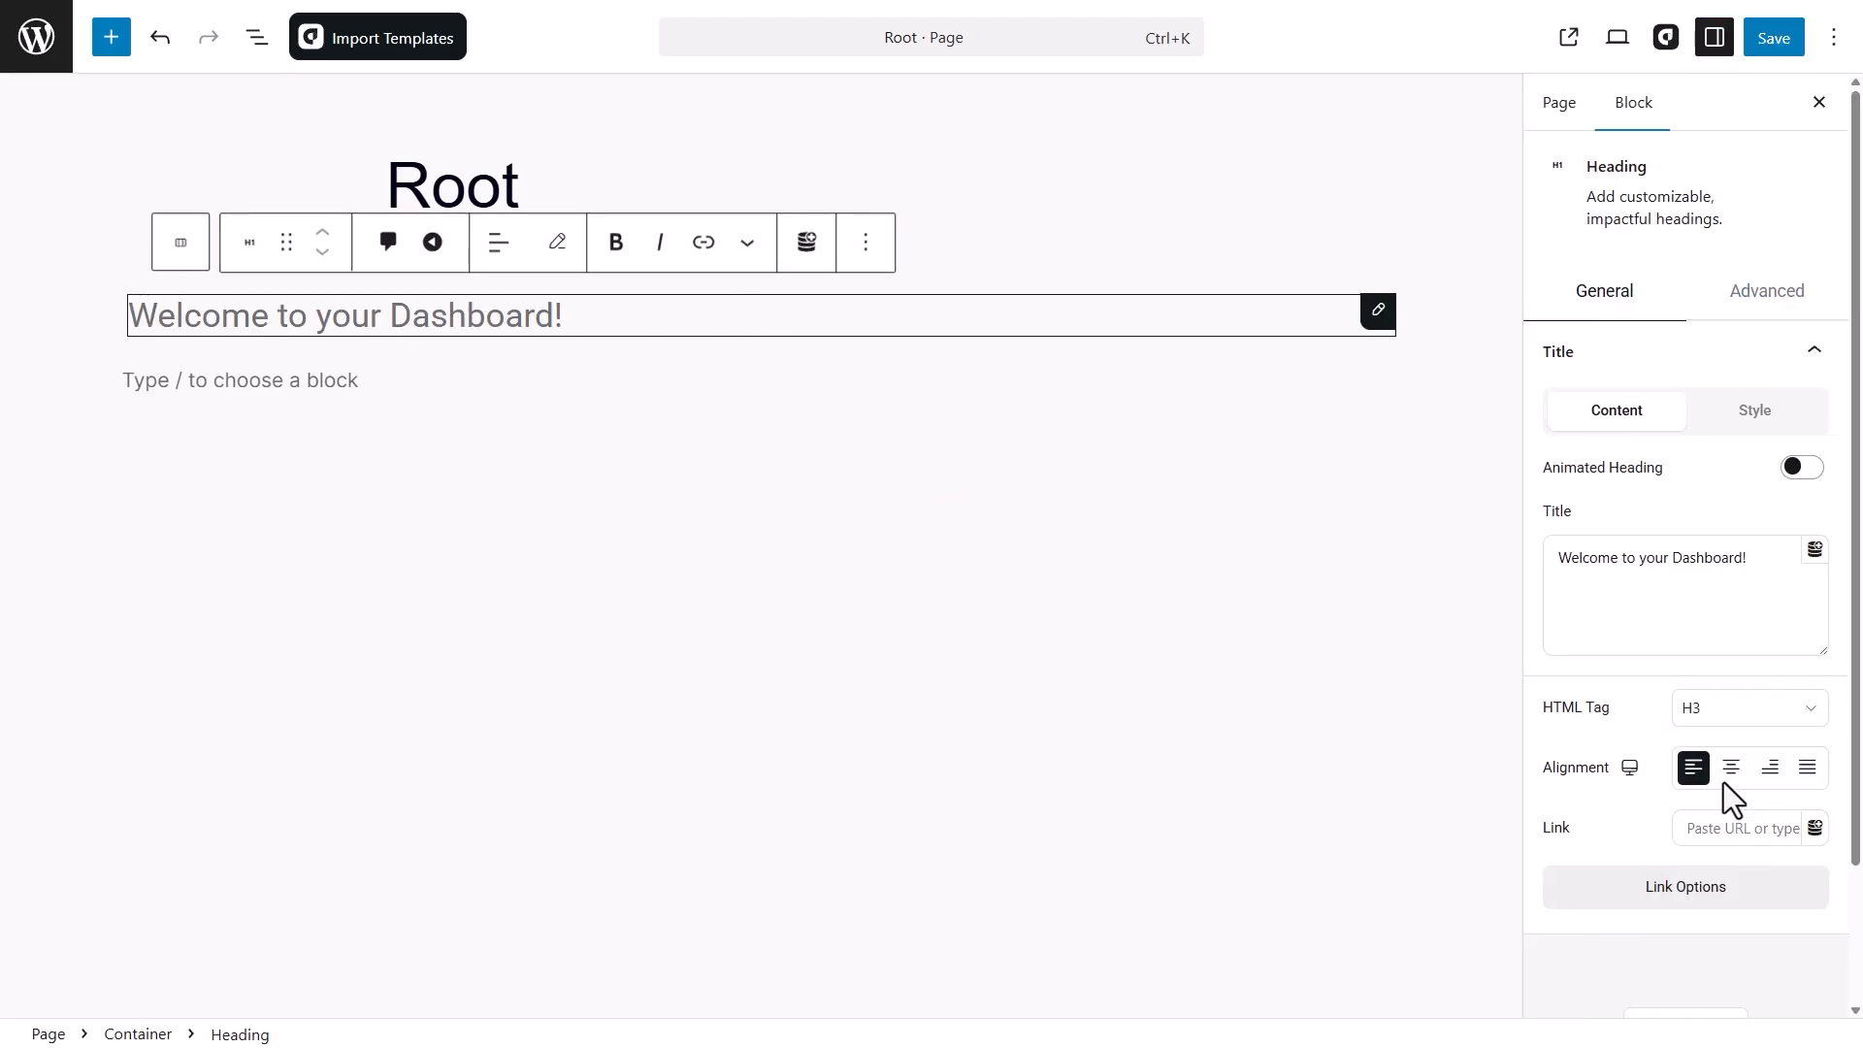
- Add an aBlocks paragraph below the heading, introducing plan, usage, billing, invoices and account settings
{"action": "left_click", "coordinate": [840, 347]}
{"action": "left_click", "coordinate": [755, 277]}
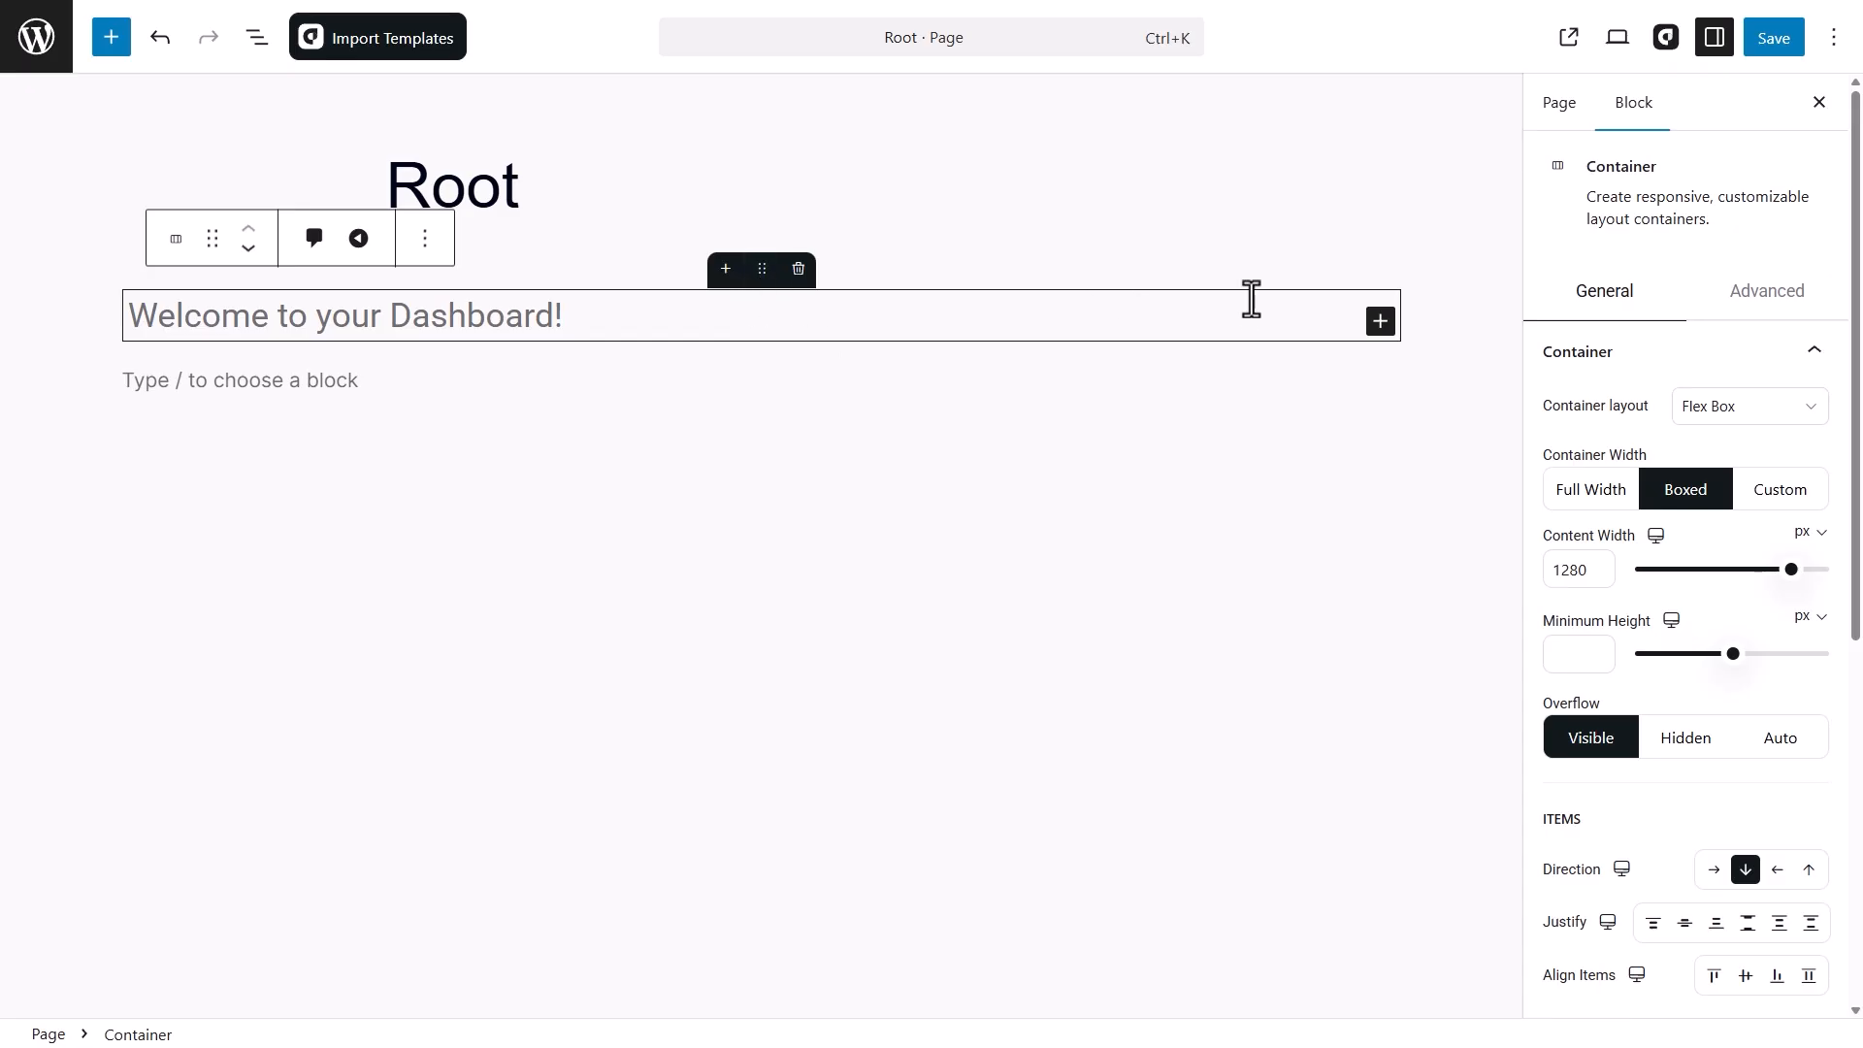
{"action": "left_click", "coordinate": [1380, 321]}
{"action": "type", "text": "paragraph"}
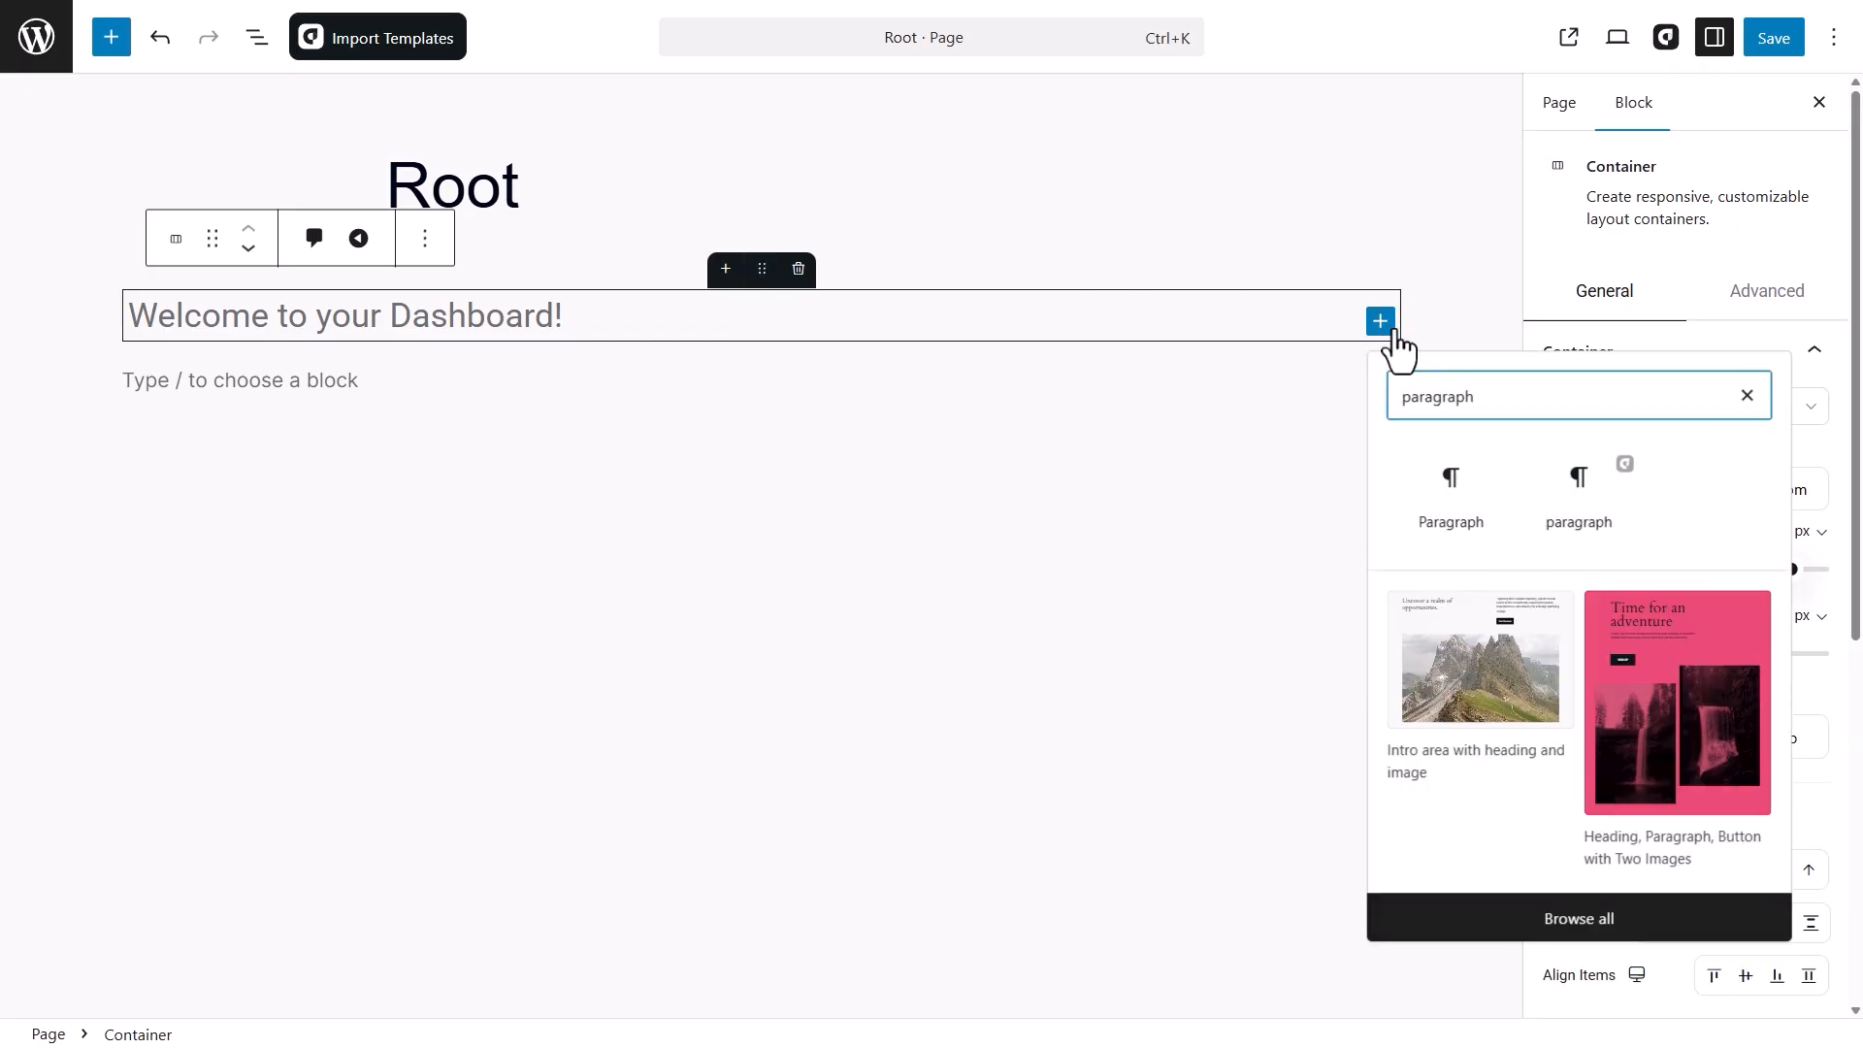
{"action": "left_click", "coordinate": [1572, 500]}
{"action": "left_click", "coordinate": [1149, 508]}
{"action": "left_click", "coordinate": [1320, 448]}
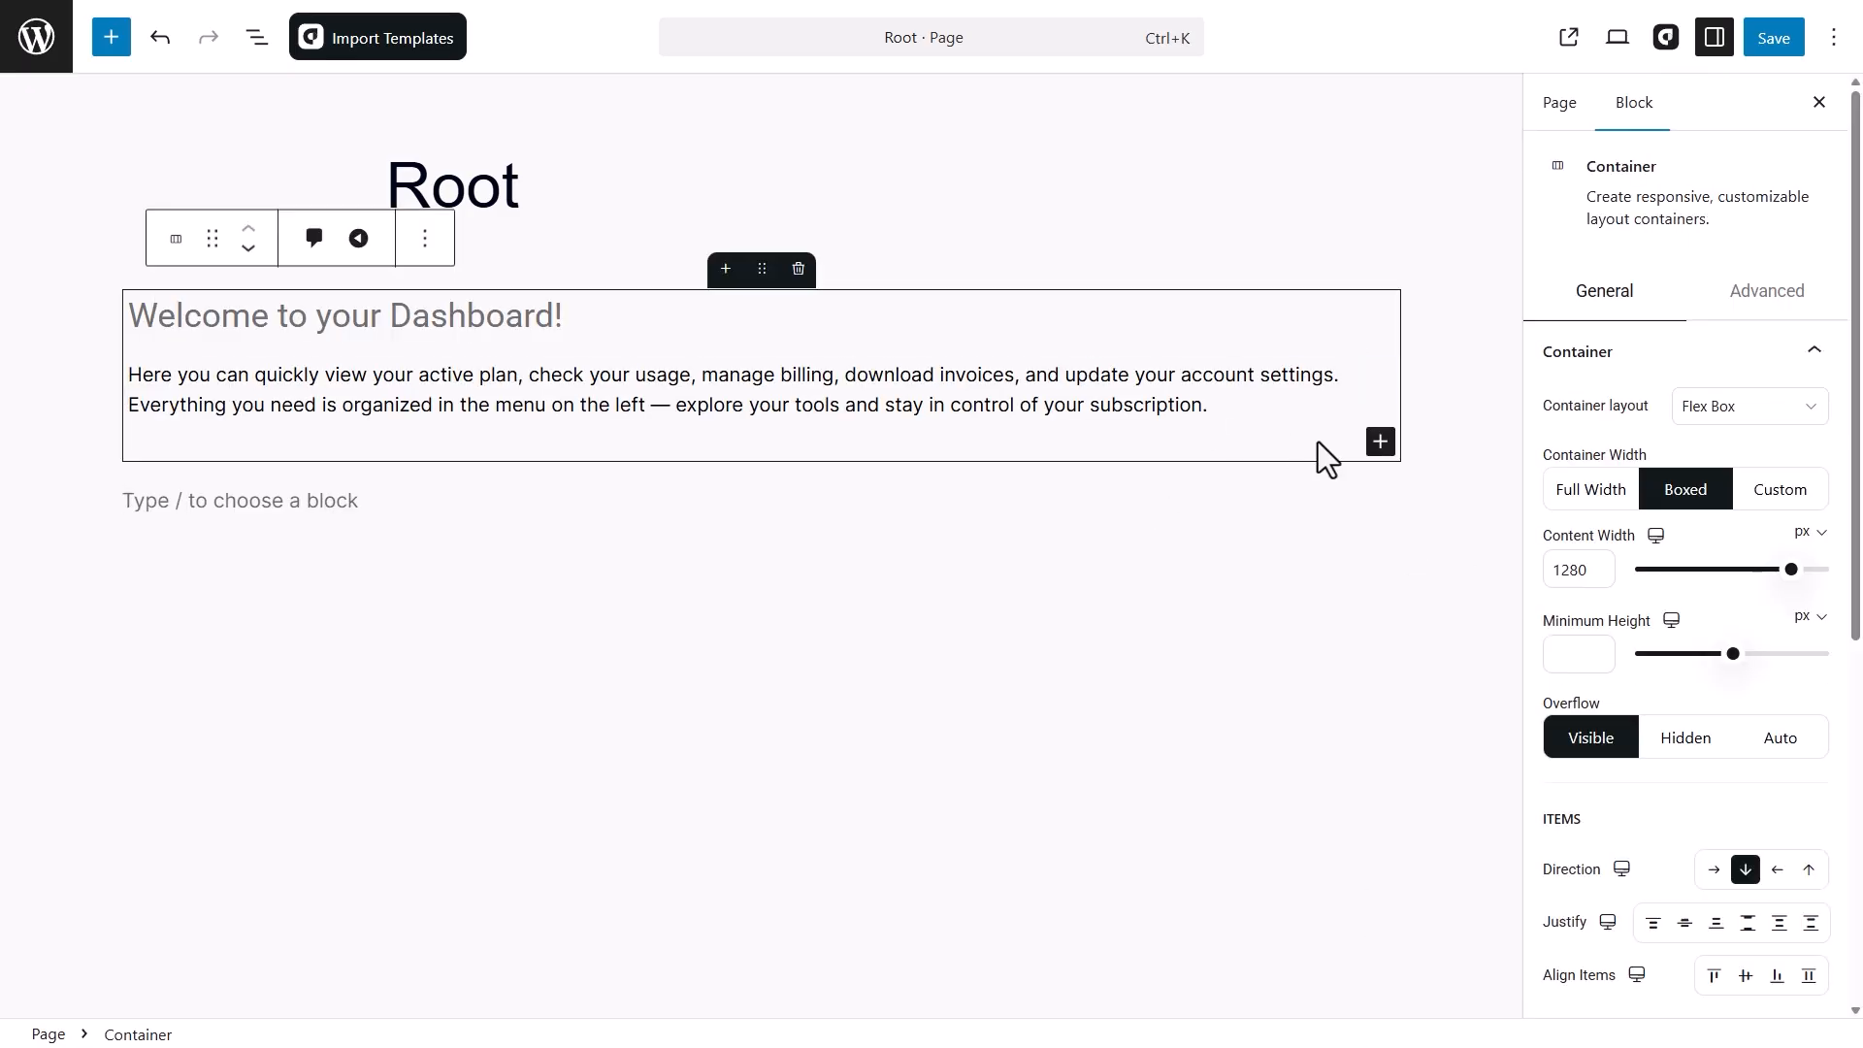
- Insert an image block below the paragraph using Ge_Unlimited.png from the media library, and save the Root page
{"action": "left_click", "coordinate": [1380, 442]}
{"action": "type", "text": "image"}
{"action": "left_click", "coordinate": [1567, 616]}
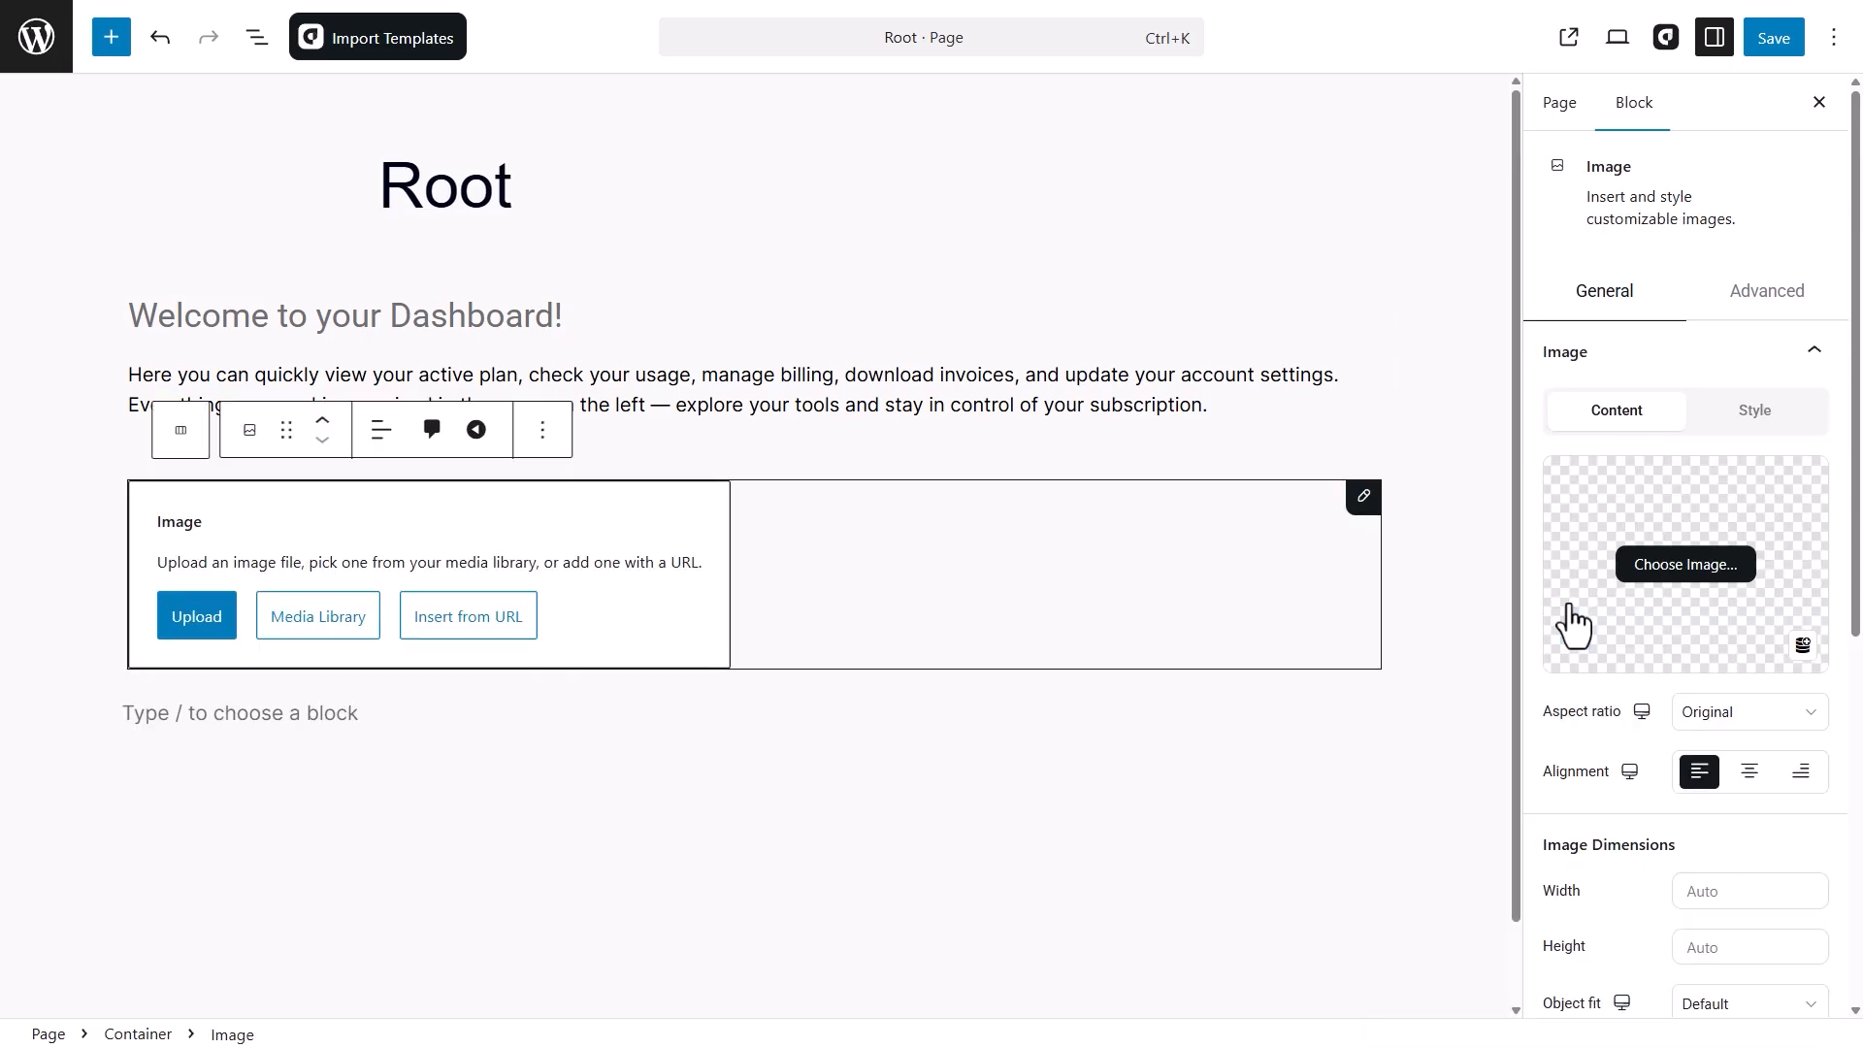
{"action": "left_click", "coordinate": [304, 621]}
{"action": "left_click", "coordinate": [131, 315]}
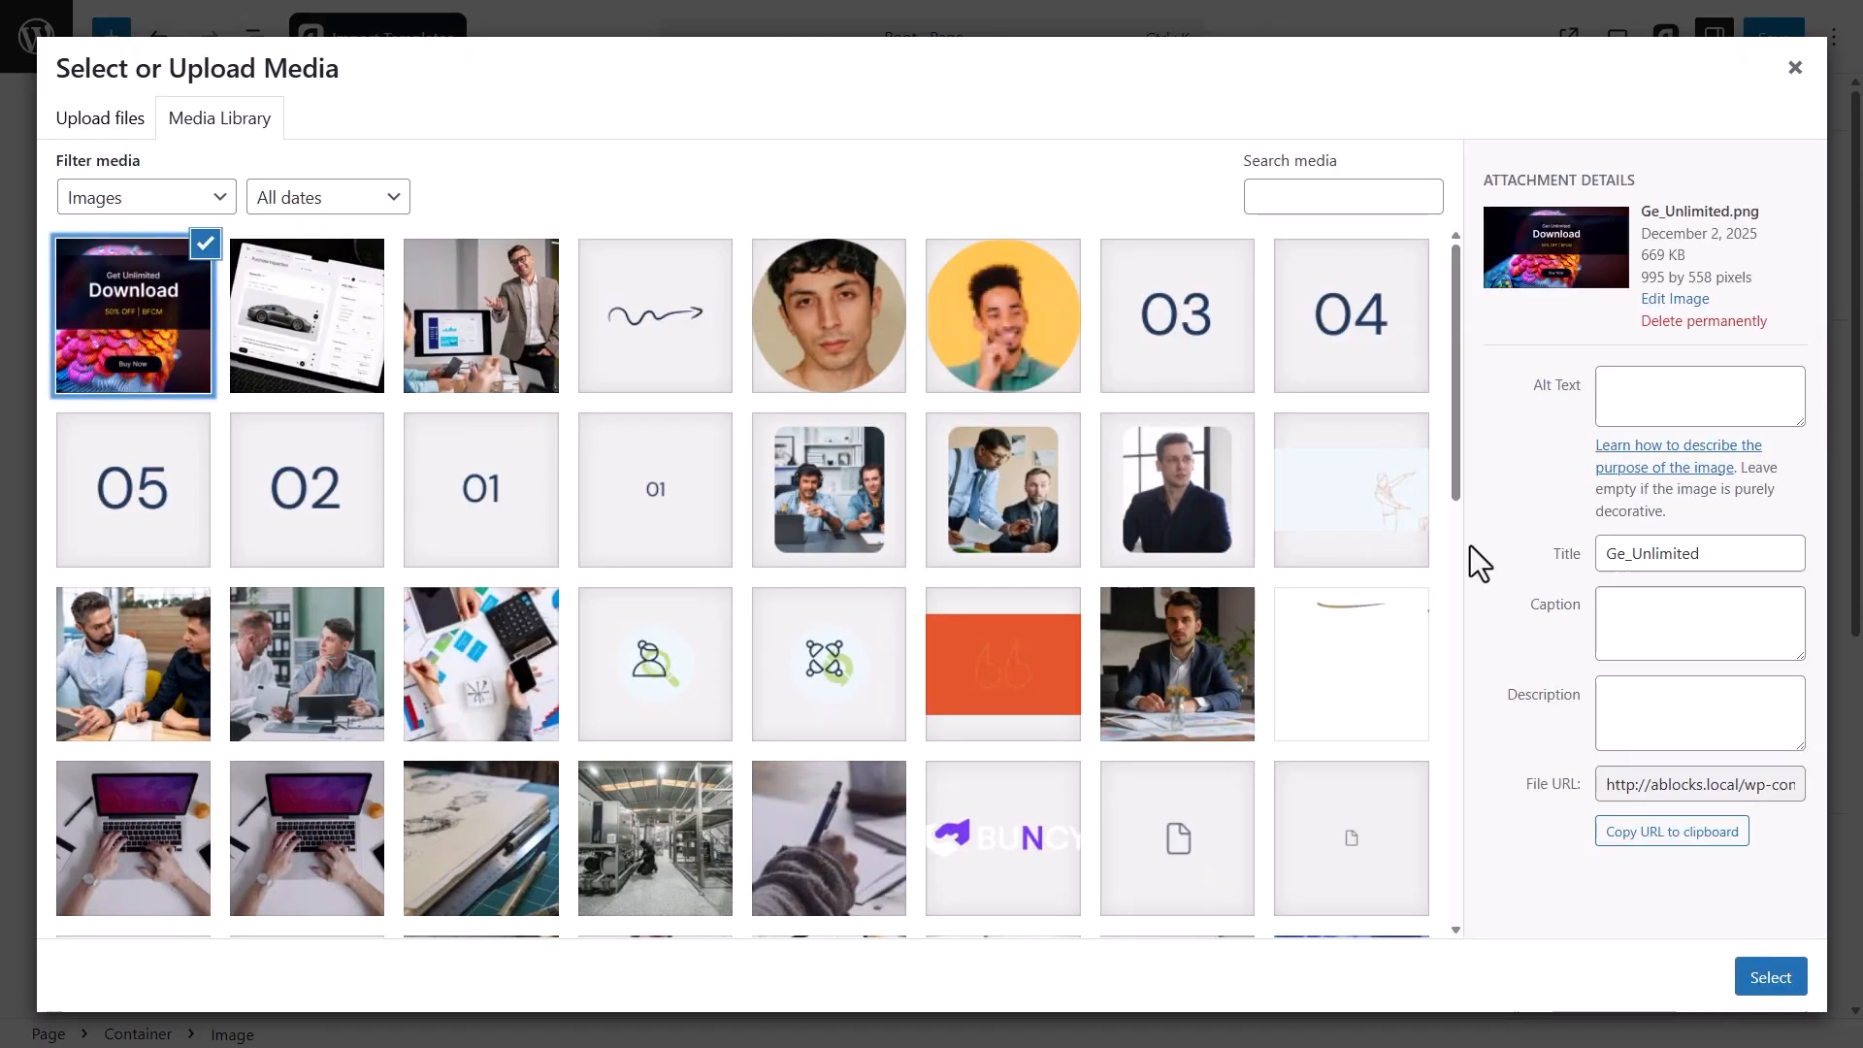
{"action": "left_click", "coordinate": [1750, 957]}
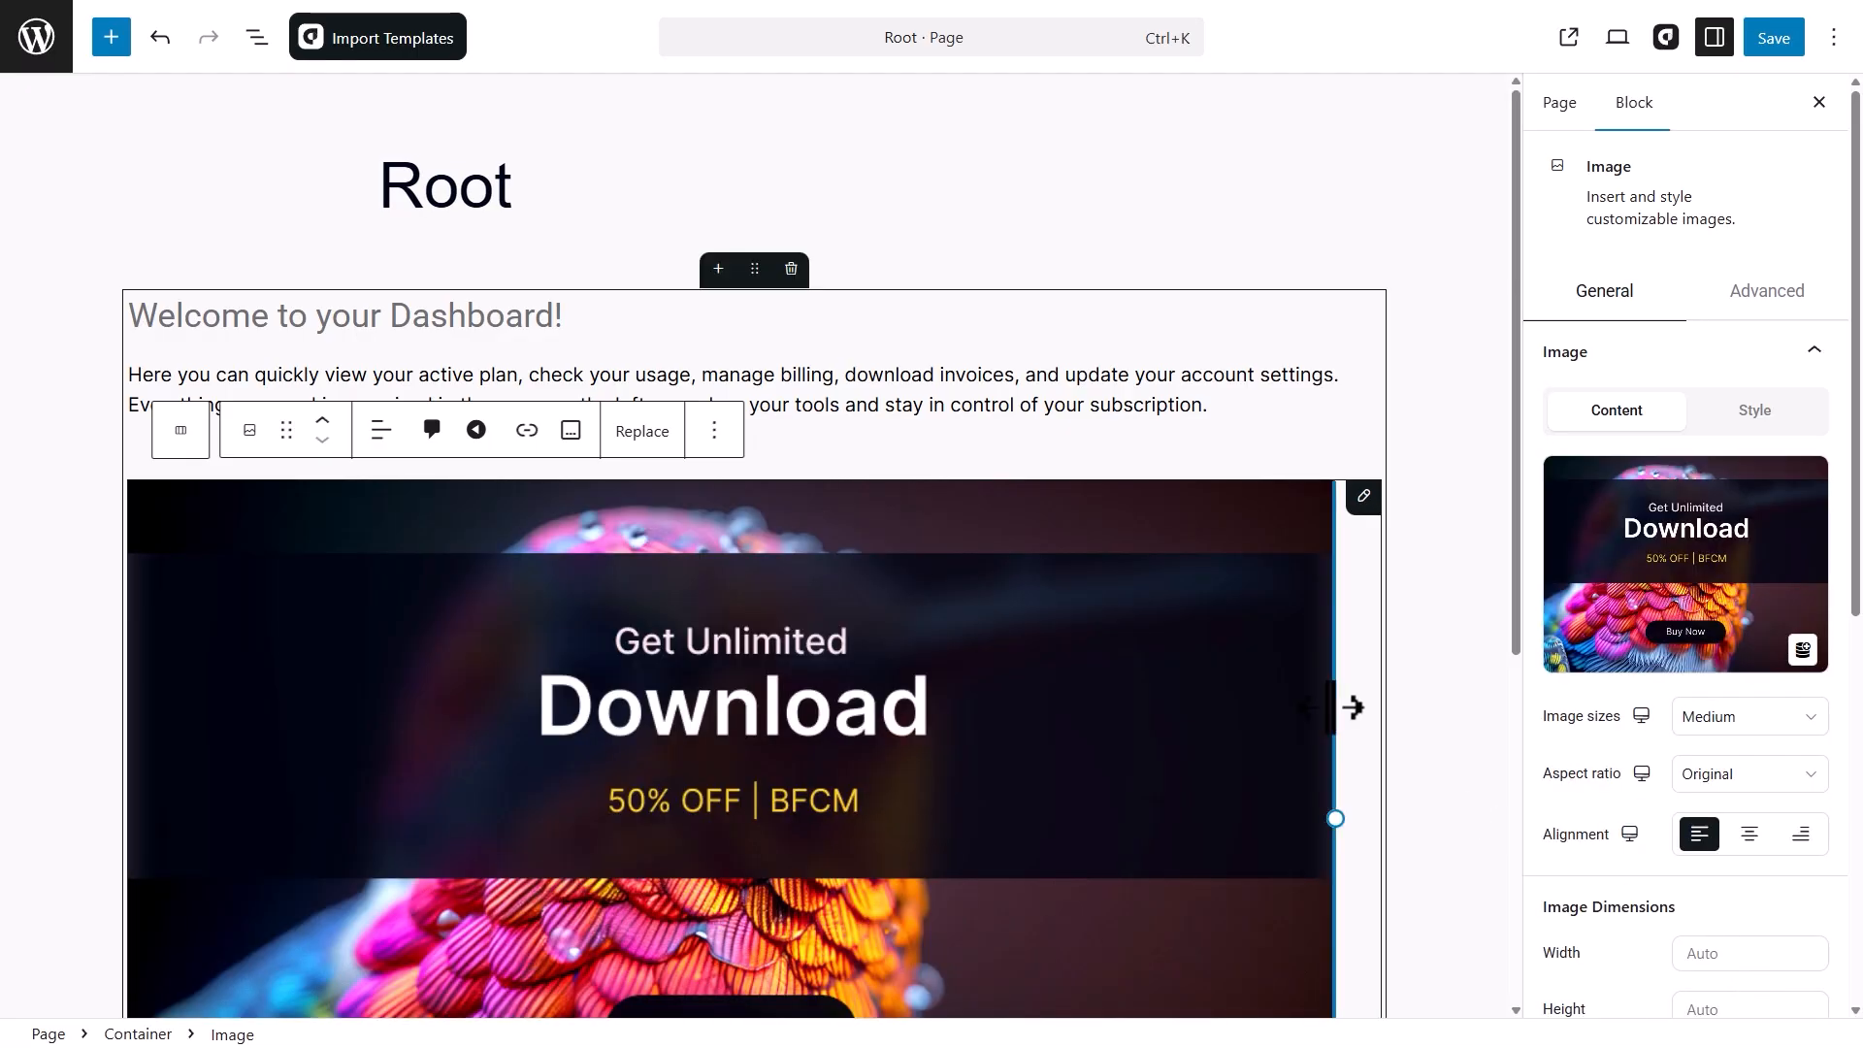
{"action": "scroll", "coordinate": [1354, 707], "scroll_direction": "down", "scroll_amount": 3}
{"action": "left_click", "coordinate": [1405, 848]}
{"action": "scroll", "coordinate": [1405, 848], "scroll_direction": "up", "scroll_amount": 3}
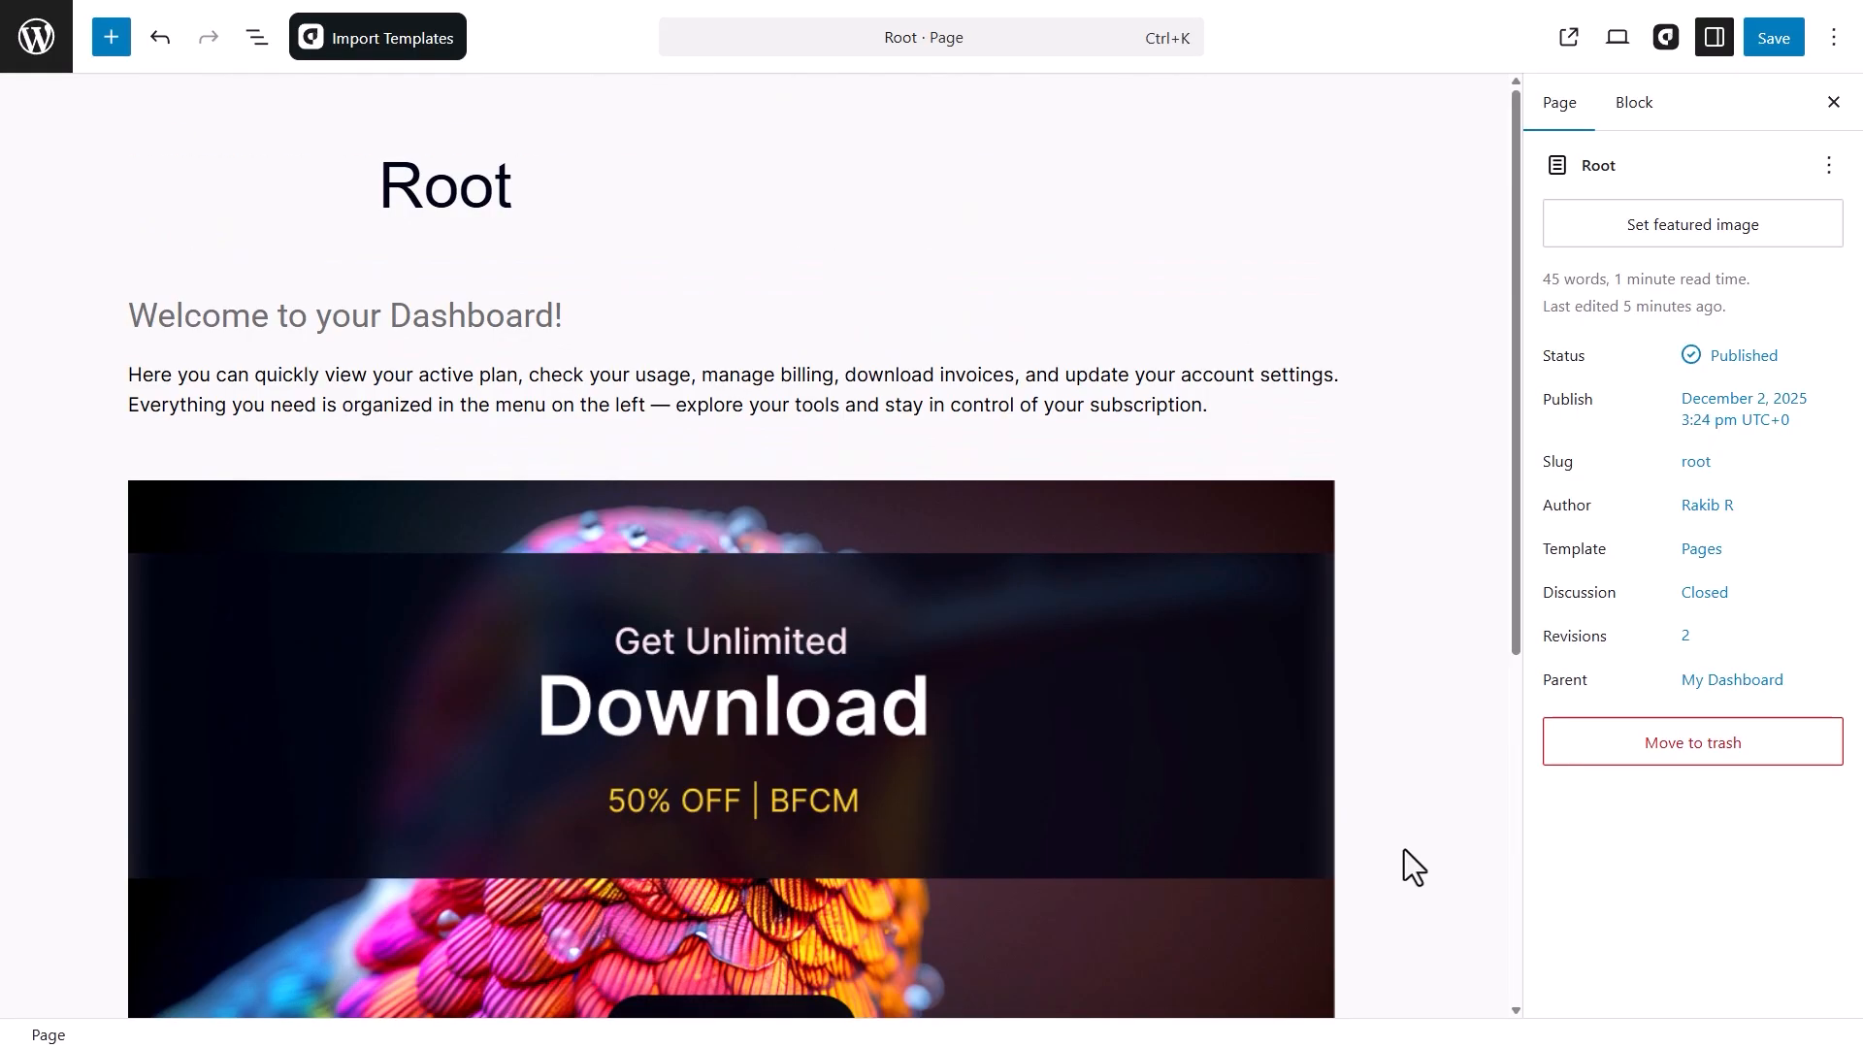
{"action": "left_click", "coordinate": [1765, 39]}
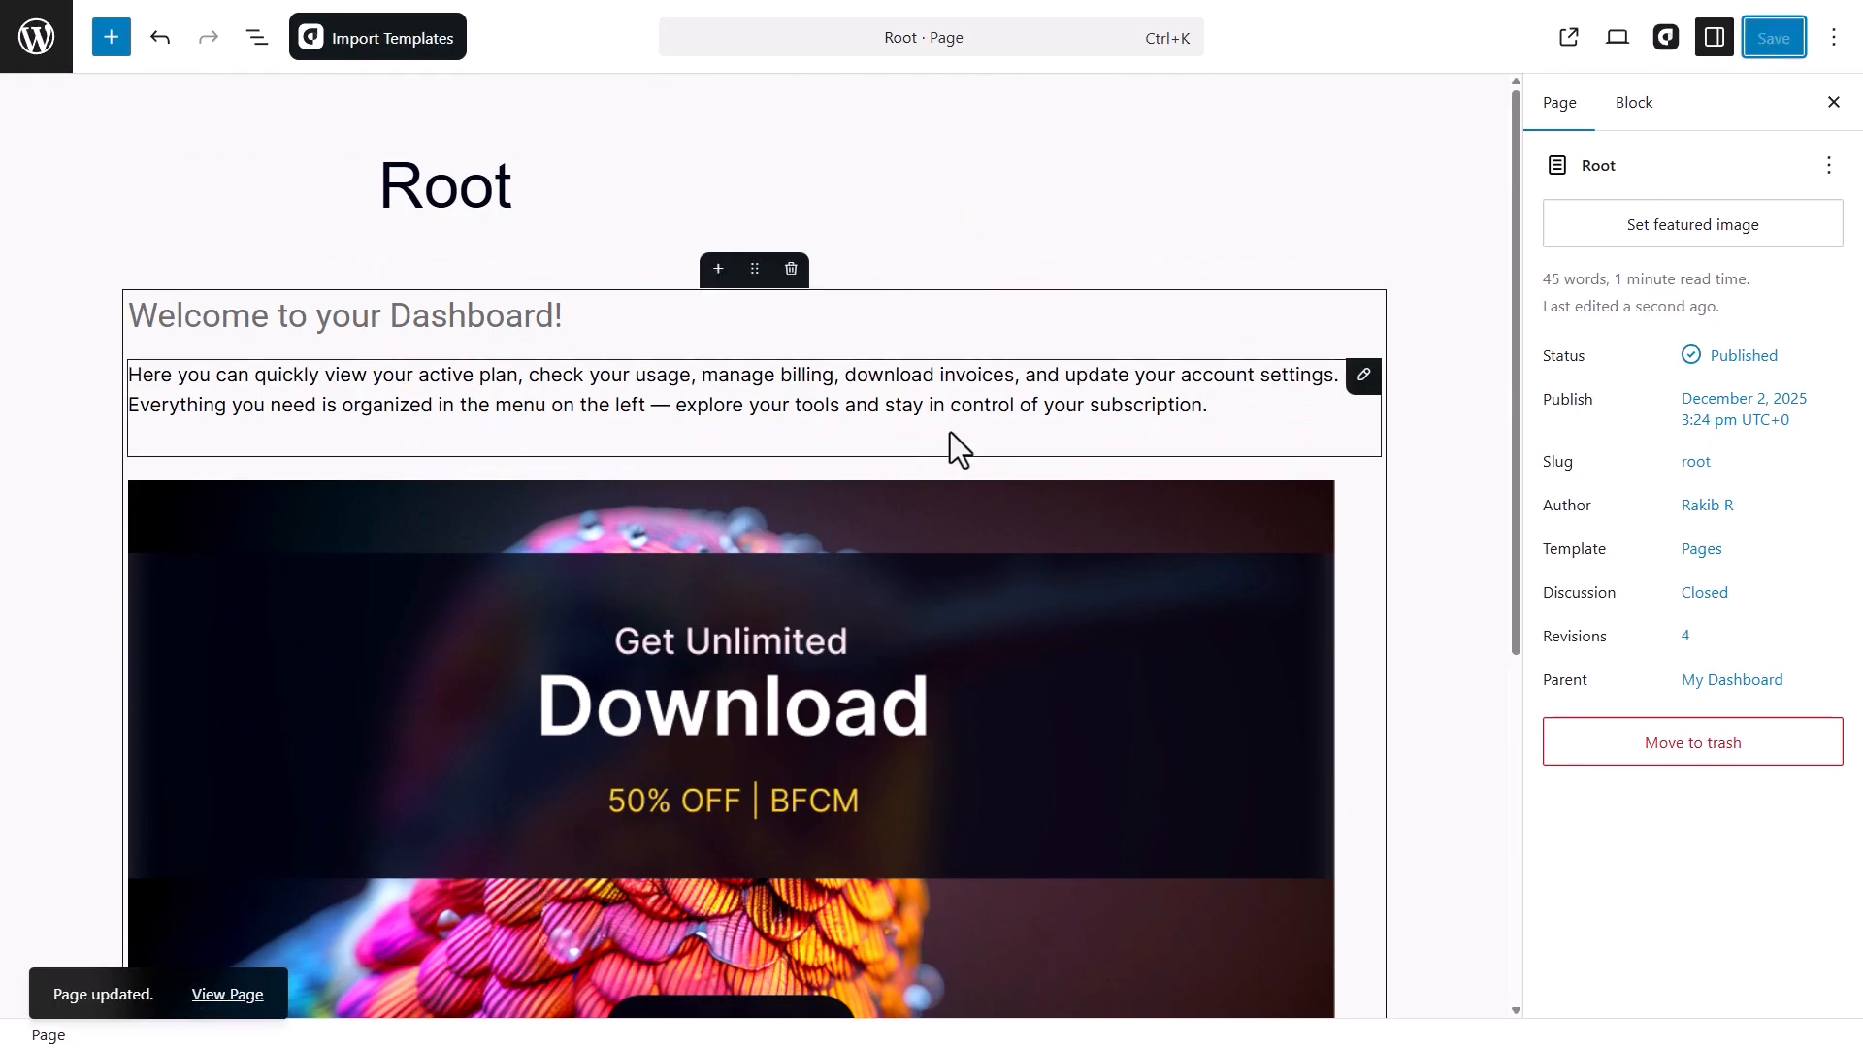
- Examine the paragraph's dynamic content options: data source, dynamic tag and the advanced before, after and fallback fields
{"action": "left_click", "coordinate": [1354, 378]}
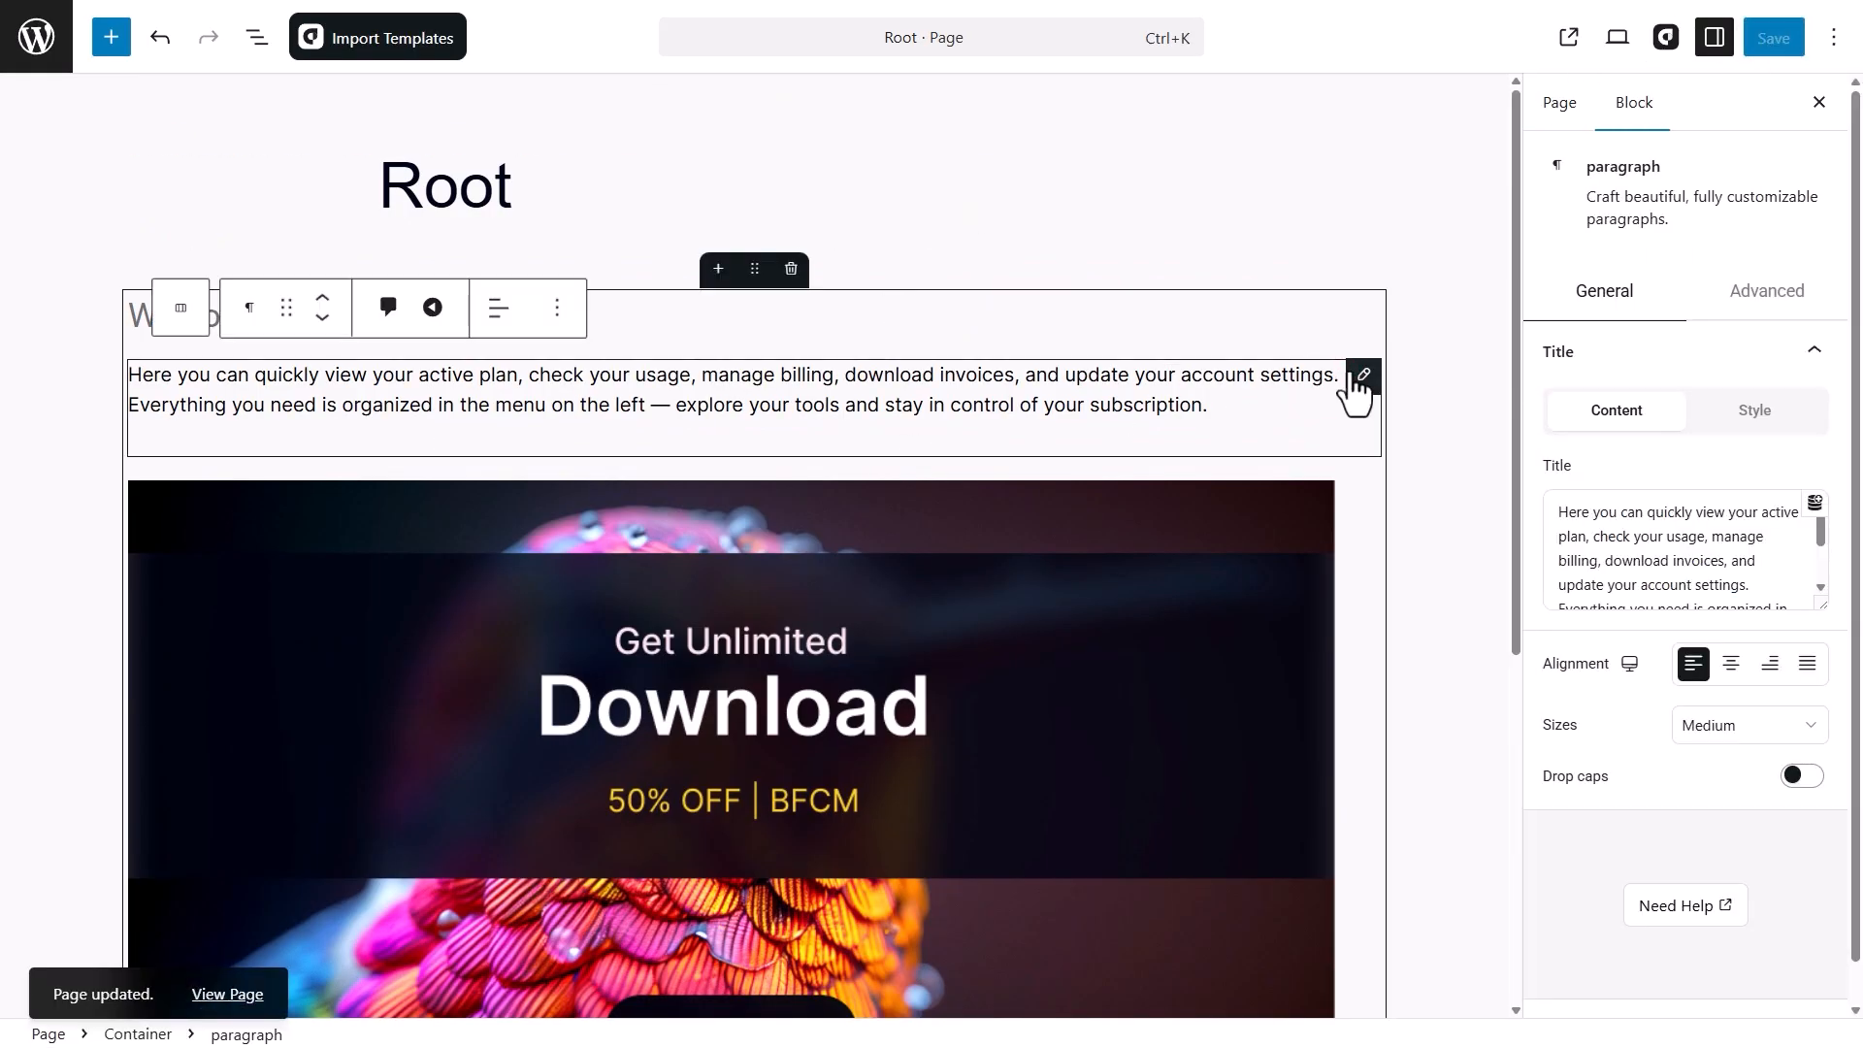
{"action": "left_click", "coordinate": [1814, 504]}
{"action": "left_click", "coordinate": [1795, 646]}
{"action": "left_click", "coordinate": [1796, 648]}
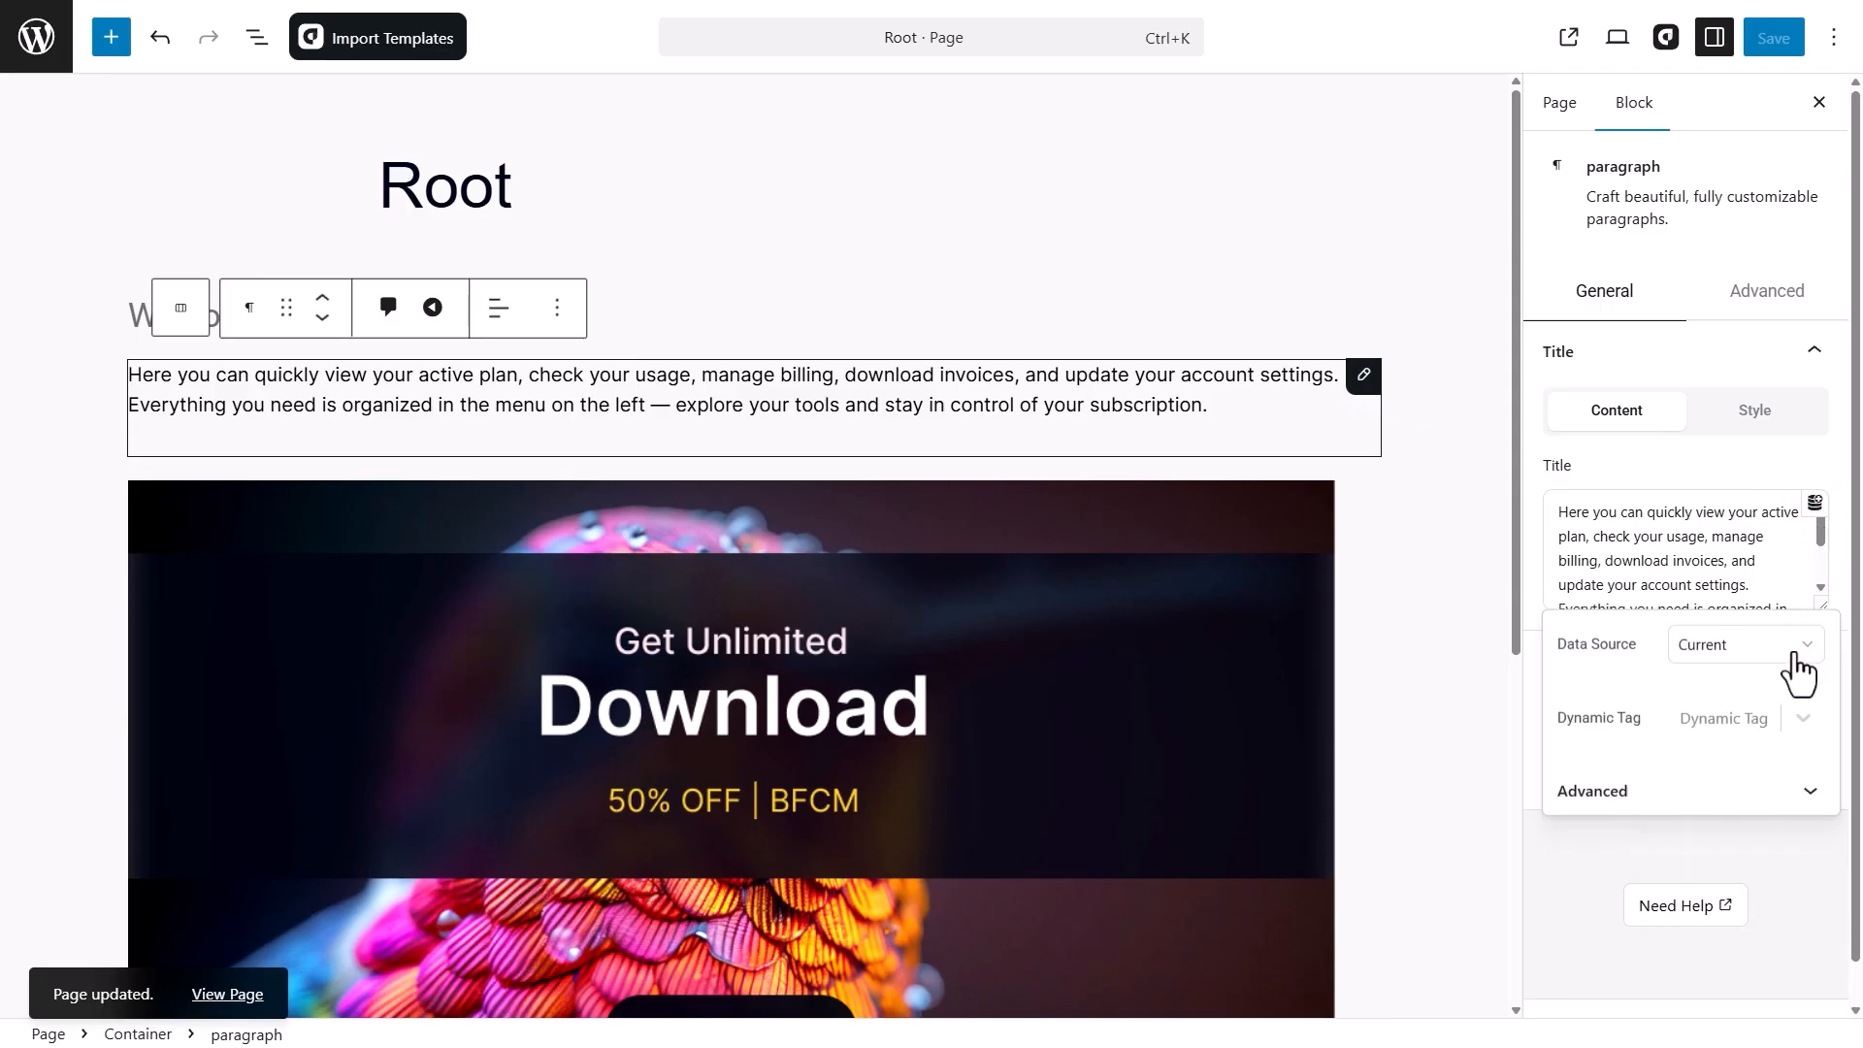
{"action": "left_click", "coordinate": [1801, 720]}
{"action": "left_click", "coordinate": [1797, 715]}
{"action": "left_click", "coordinate": [1798, 798]}
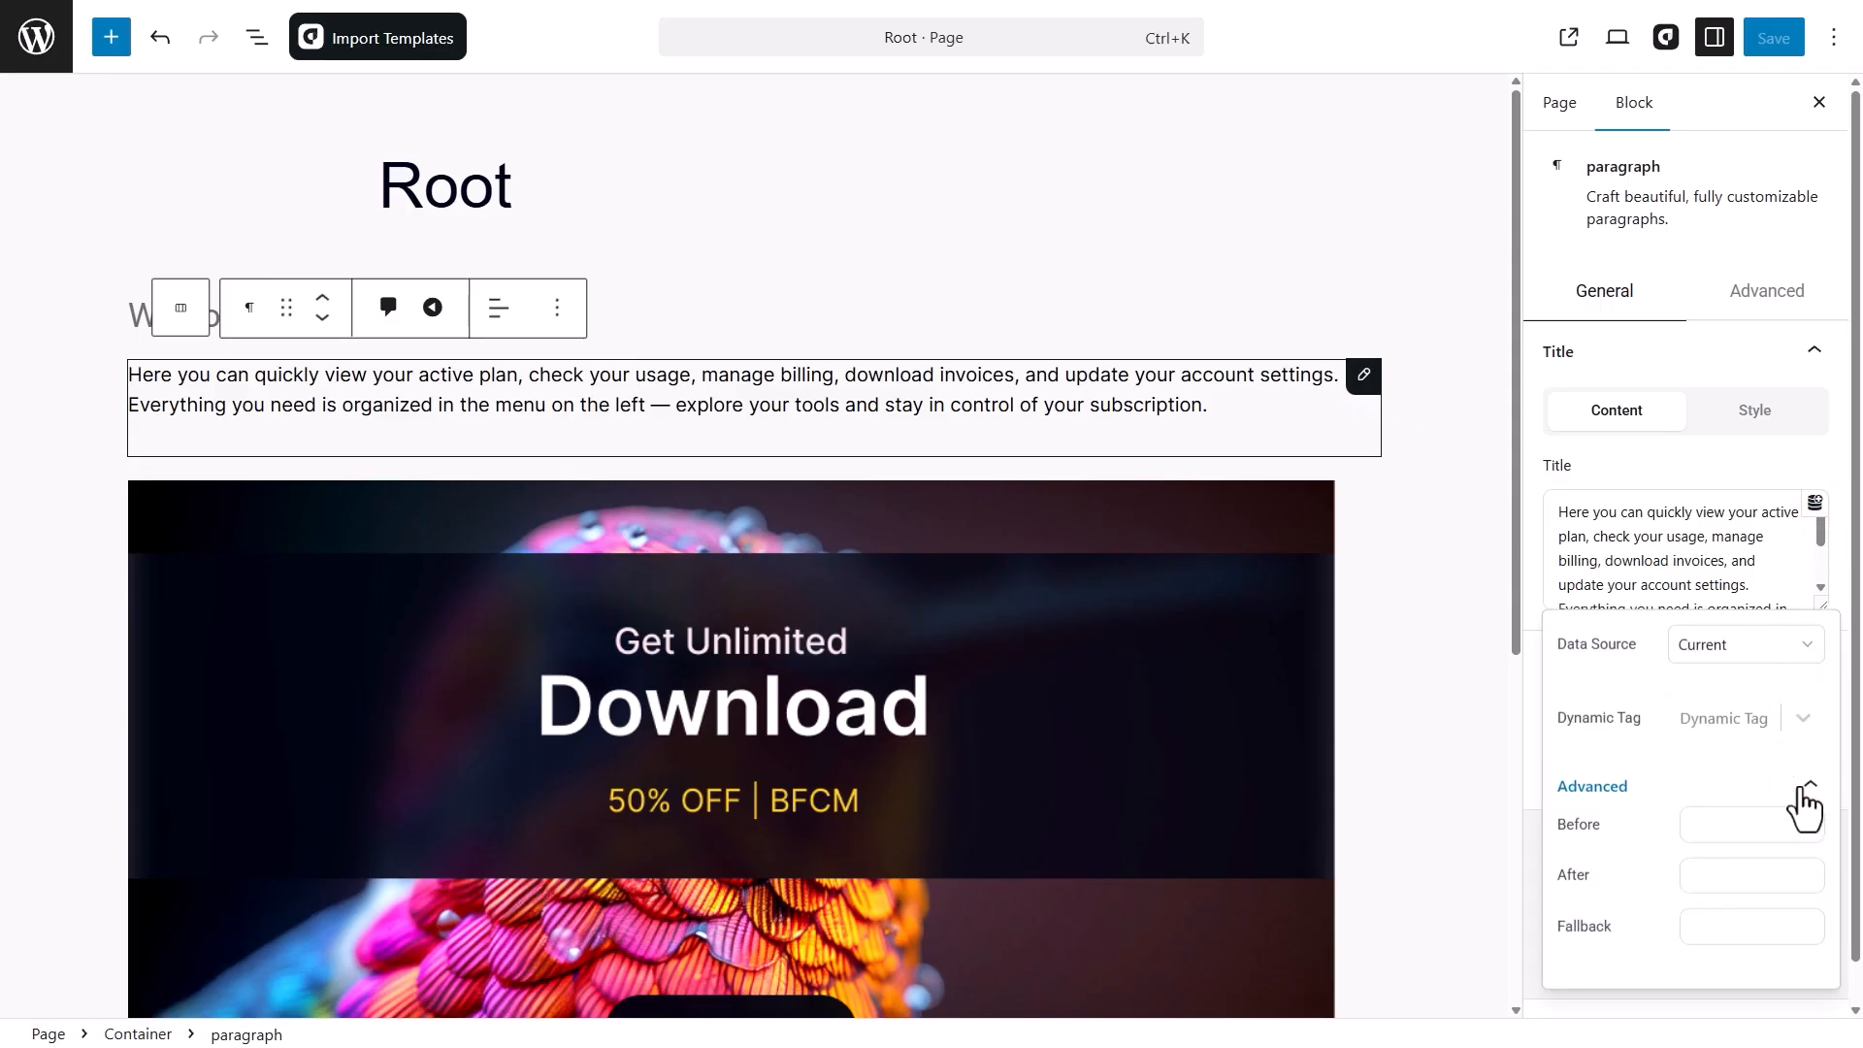
{"action": "left_click", "coordinate": [1798, 798]}
- Examine the image block's dynamic image source option without changing it, and look over the page content
{"action": "left_click", "coordinate": [1362, 521]}
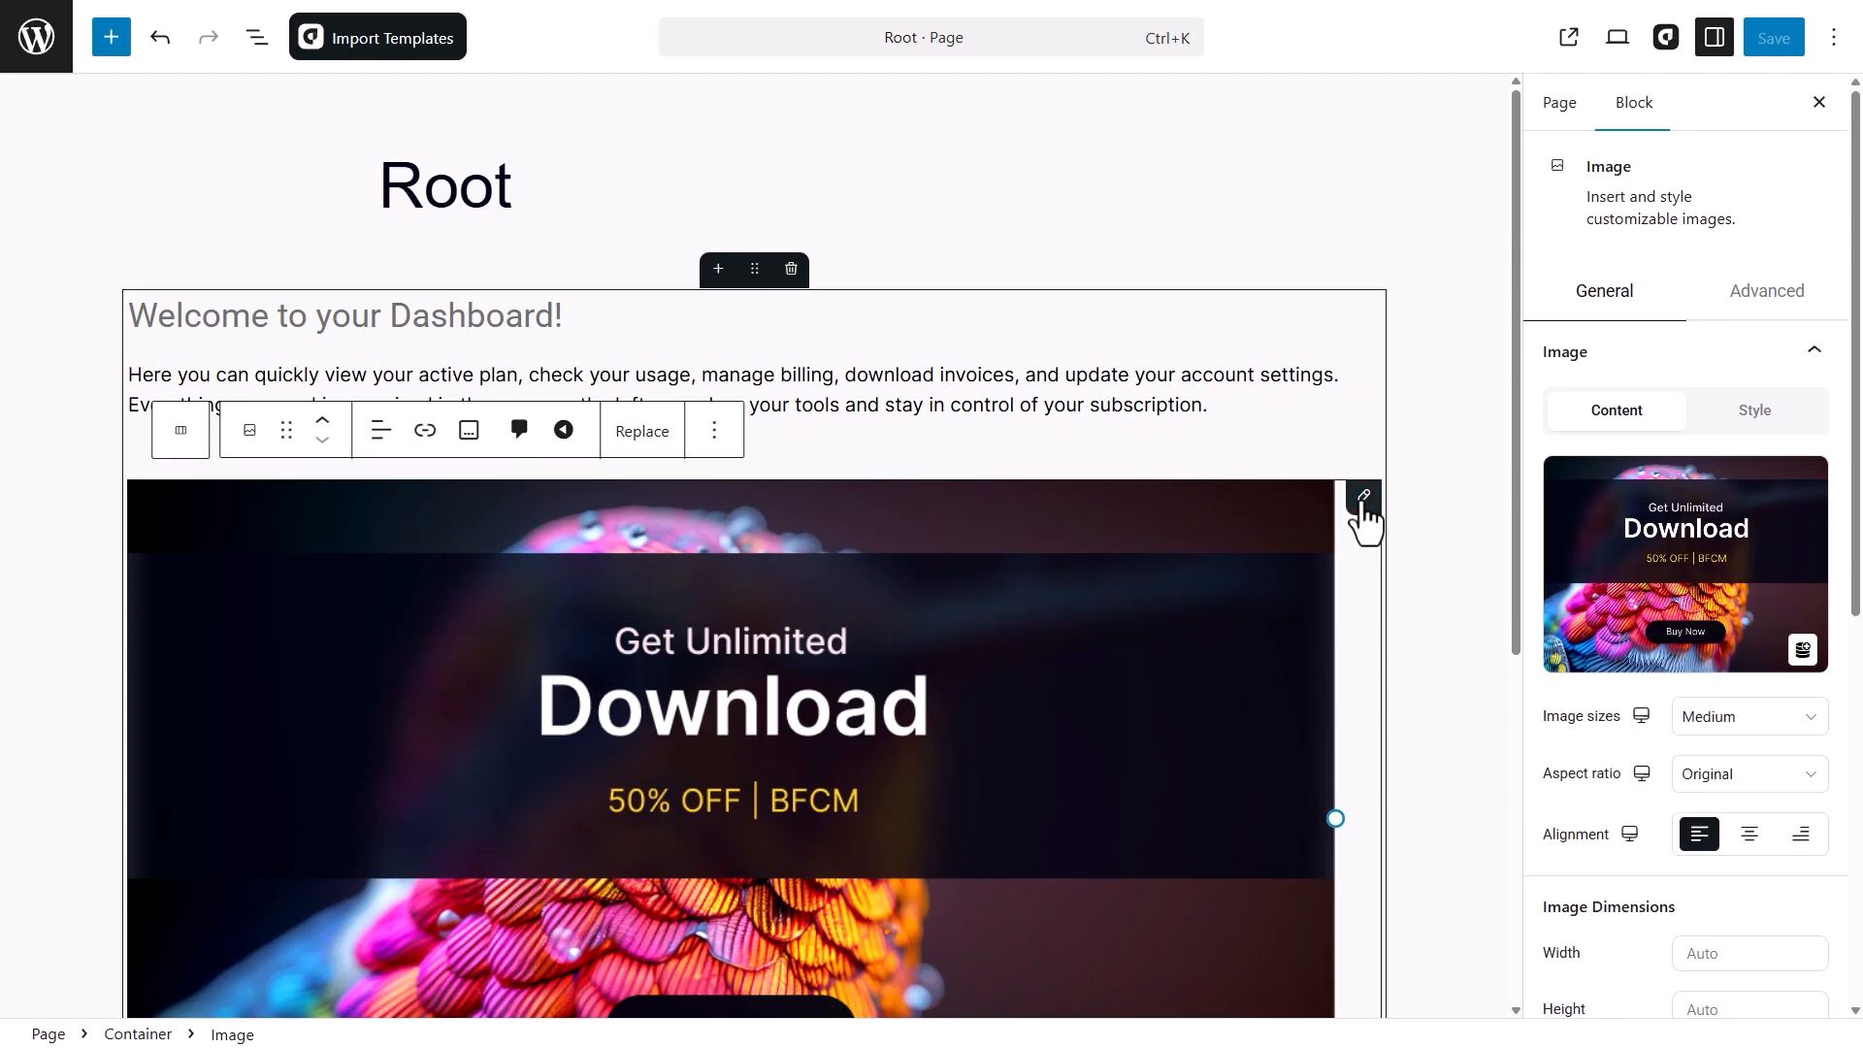
{"action": "mouse_move", "coordinate": [1598, 540]}
{"action": "left_click", "coordinate": [1801, 653]}
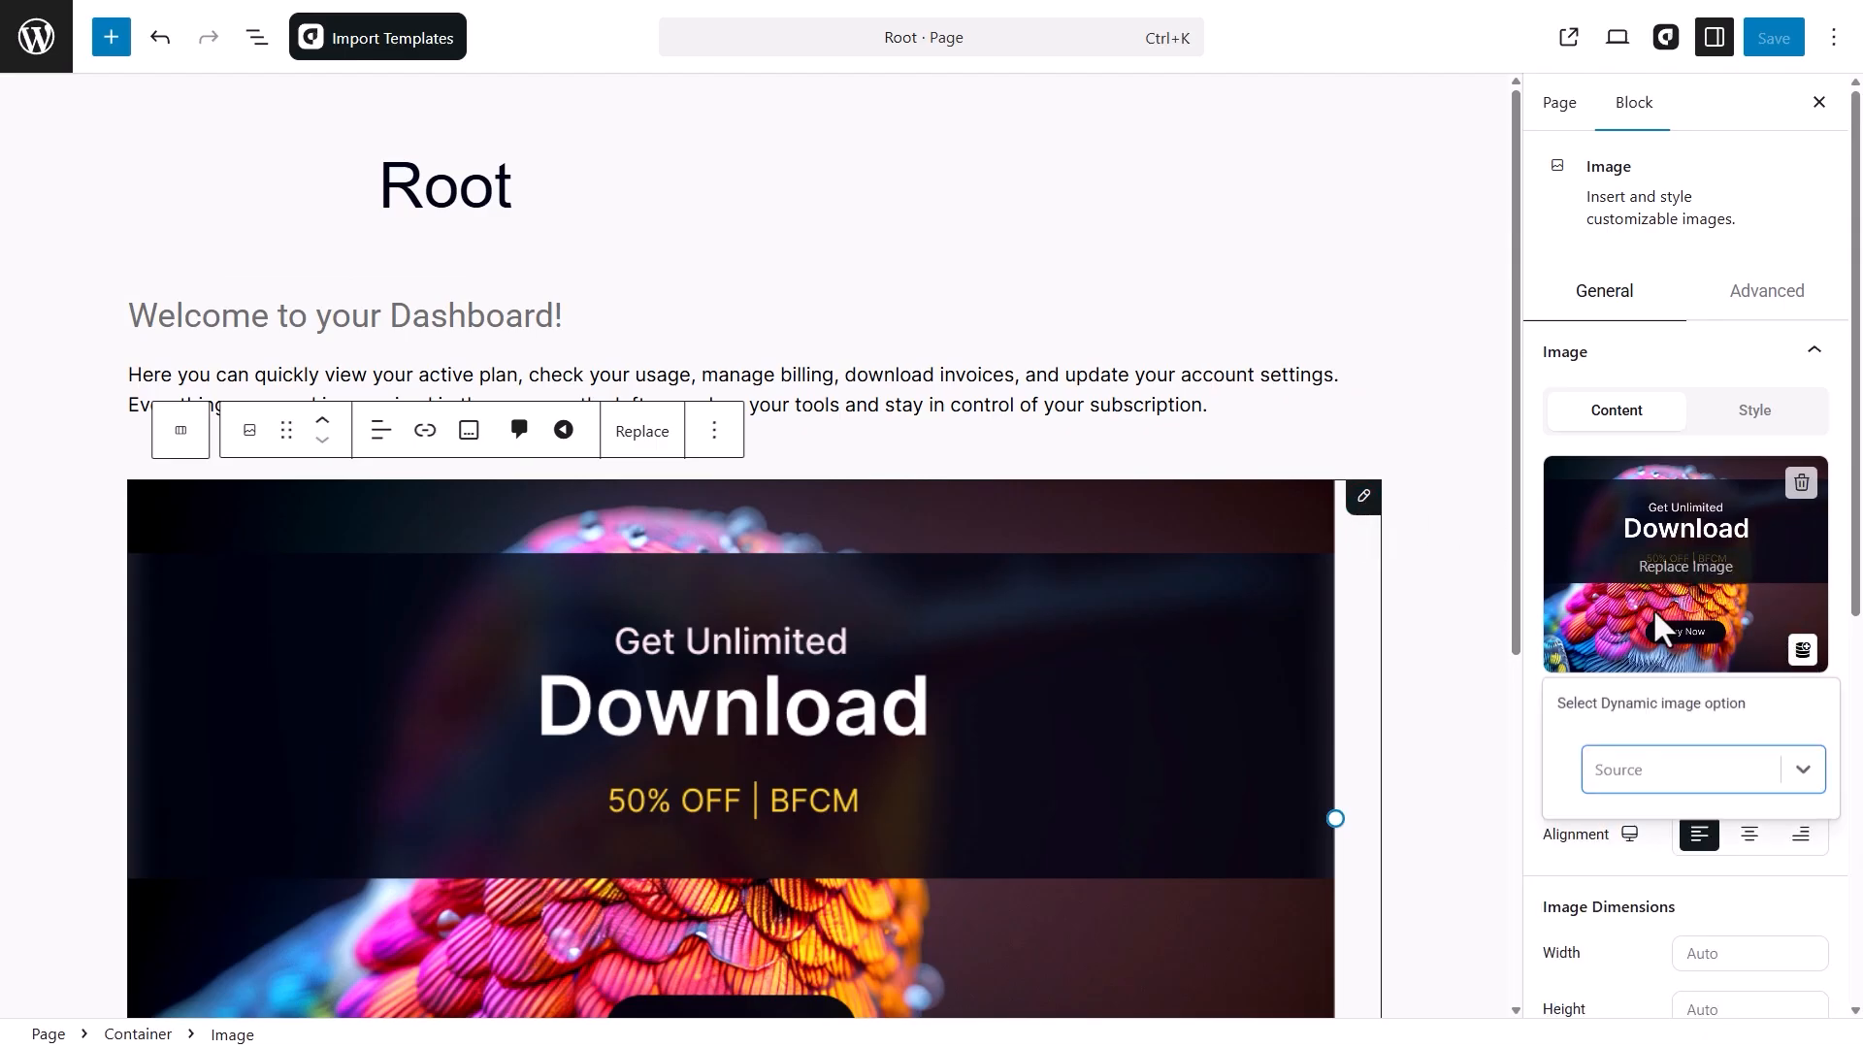
{"action": "left_click", "coordinate": [1426, 577]}
{"action": "scroll", "coordinate": [1135, 616], "scroll_direction": "down", "scroll_amount": 3}
{"action": "scroll", "coordinate": [1135, 616], "scroll_direction": "up", "scroll_amount": 3}
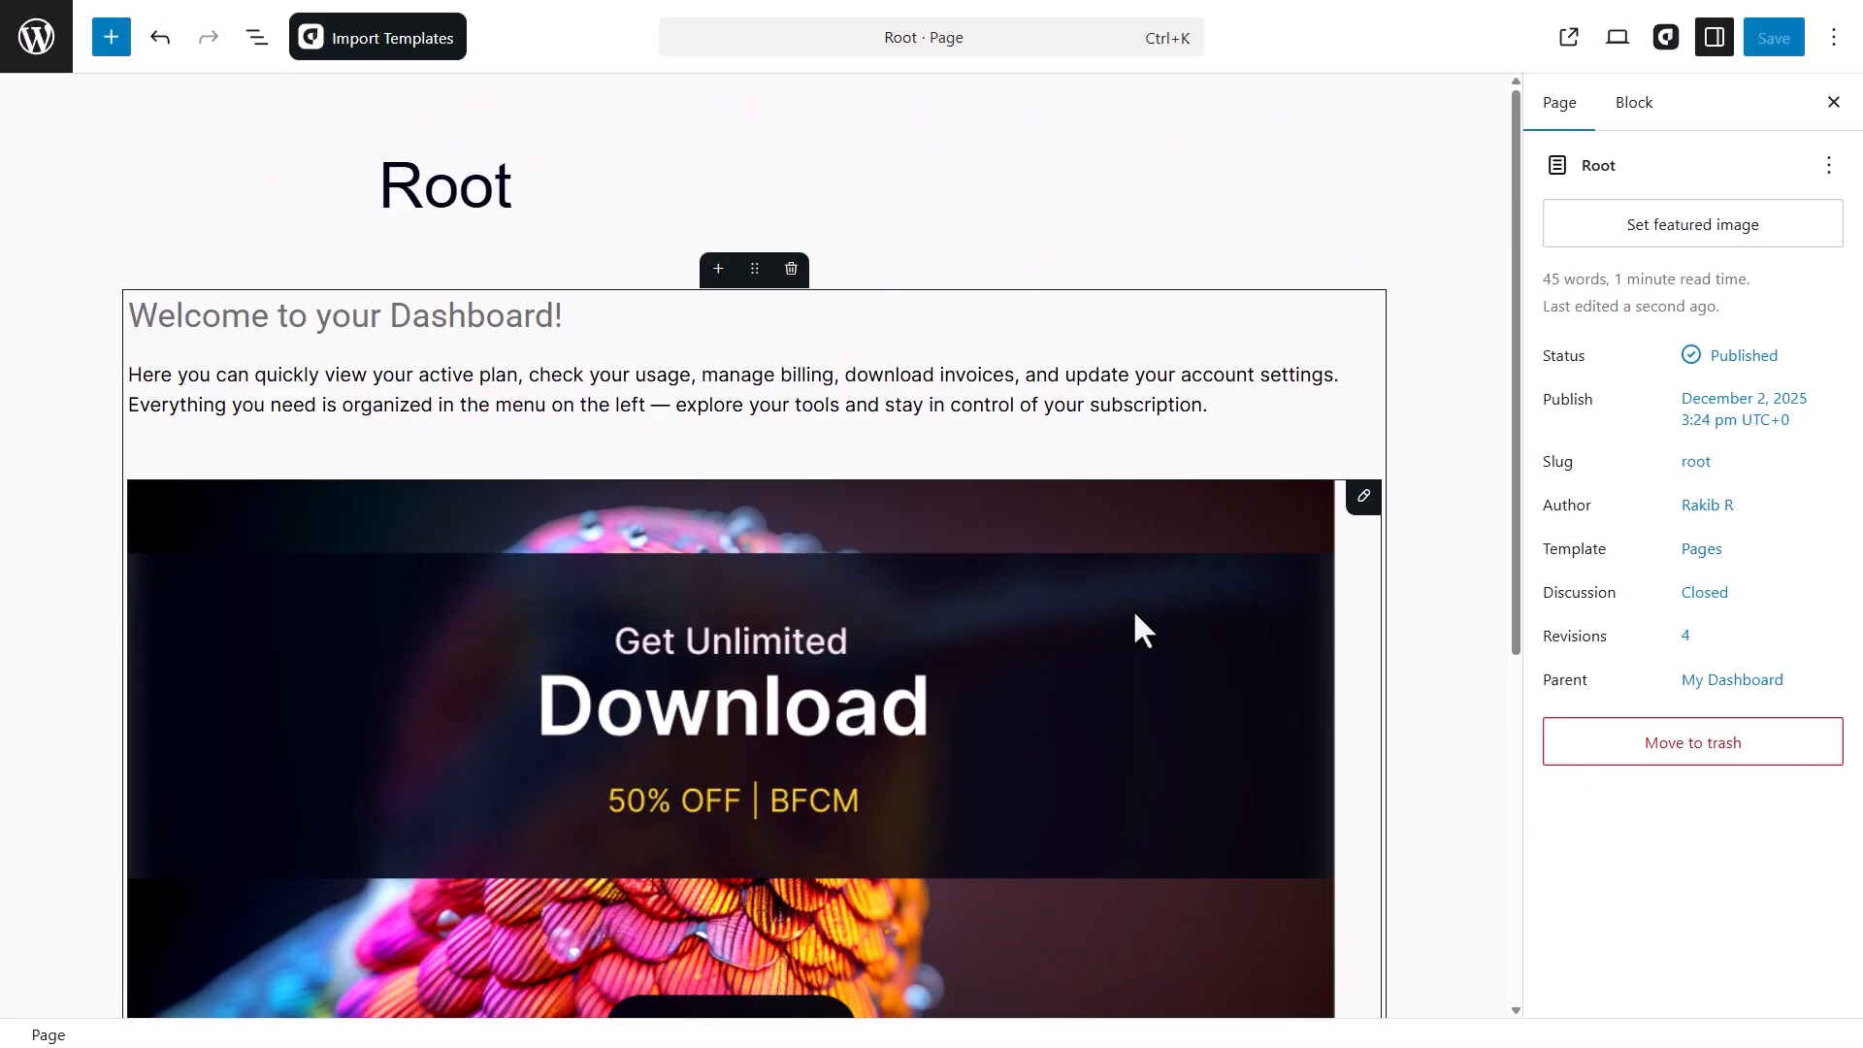
- Leave the editor for the Pages list and view the My Dashboard page's Dashboard section on the live site
{"action": "left_click", "coordinate": [211, 194]}
{"action": "left_click", "coordinate": [41, 58]}
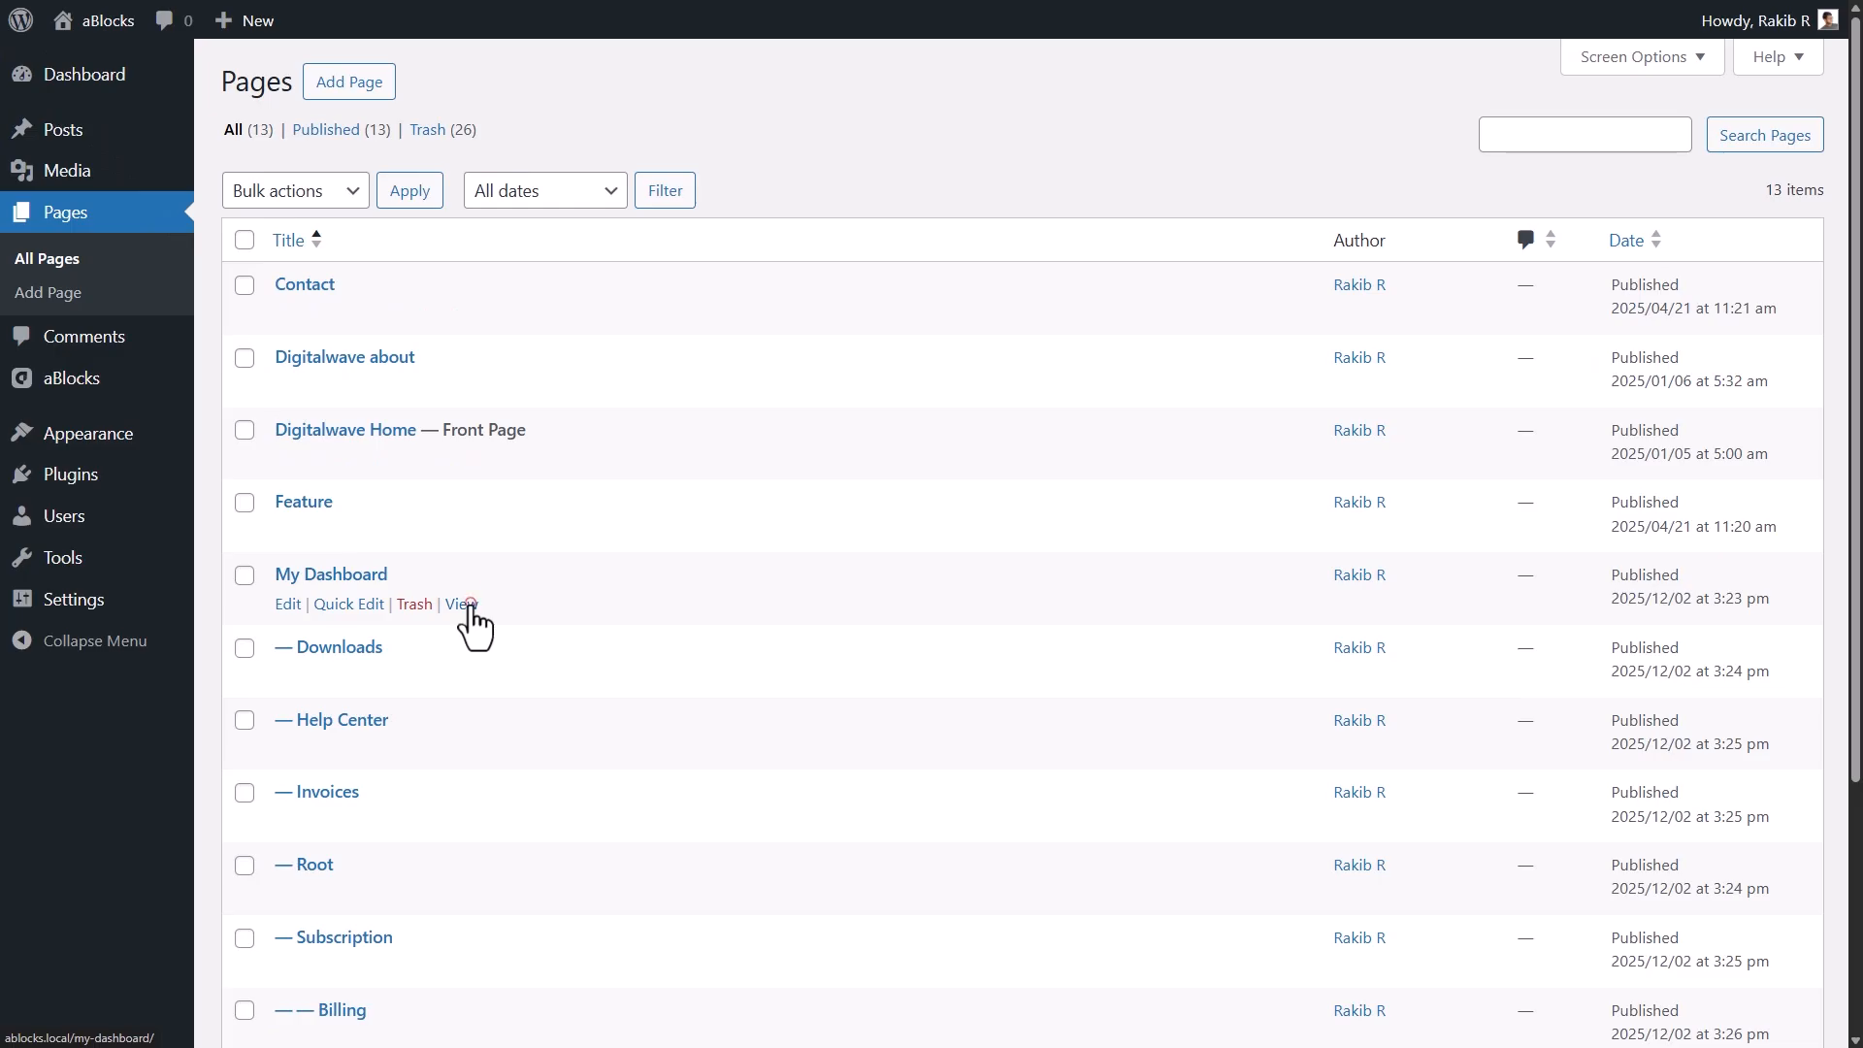
{"action": "left_click", "coordinate": [462, 604]}
{"action": "left_click", "coordinate": [453, 195]}
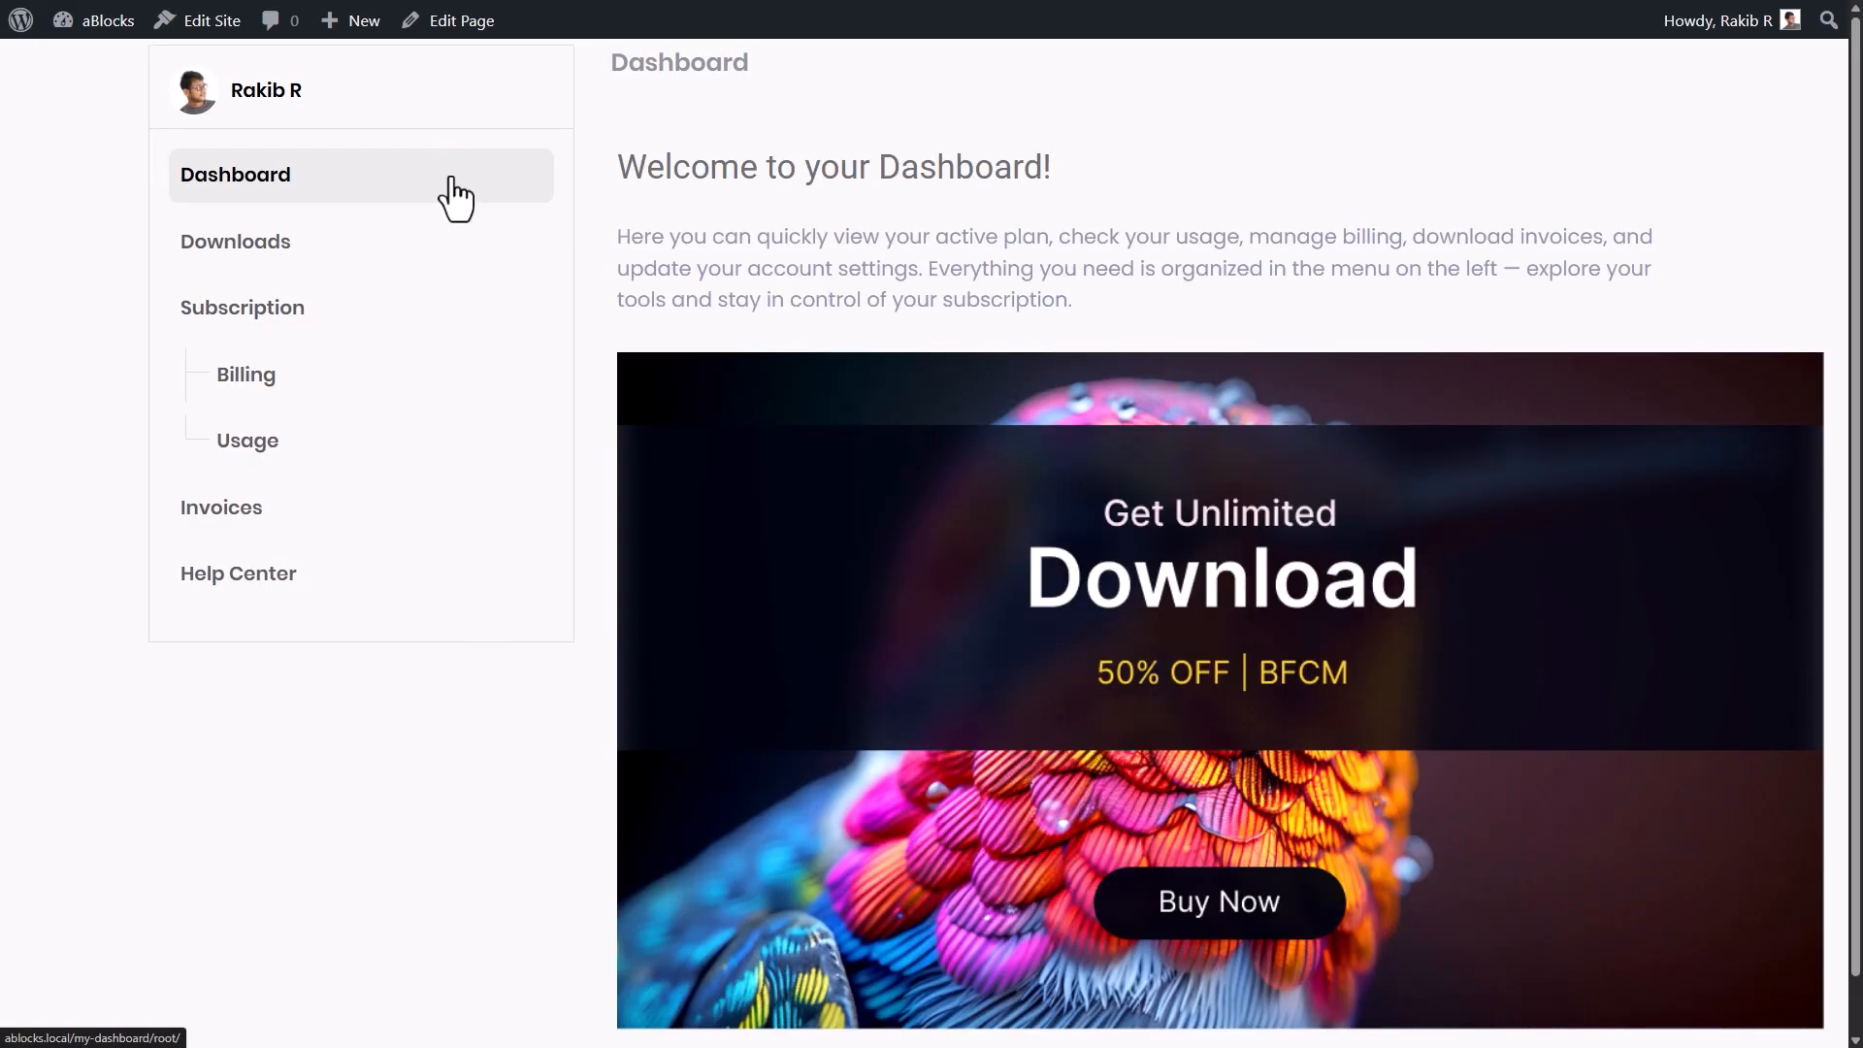
{"action": "scroll", "coordinate": [754, 201], "scroll_direction": "down", "scroll_amount": 1}
{"action": "scroll", "coordinate": [754, 201], "scroll_direction": "up", "scroll_amount": 1}
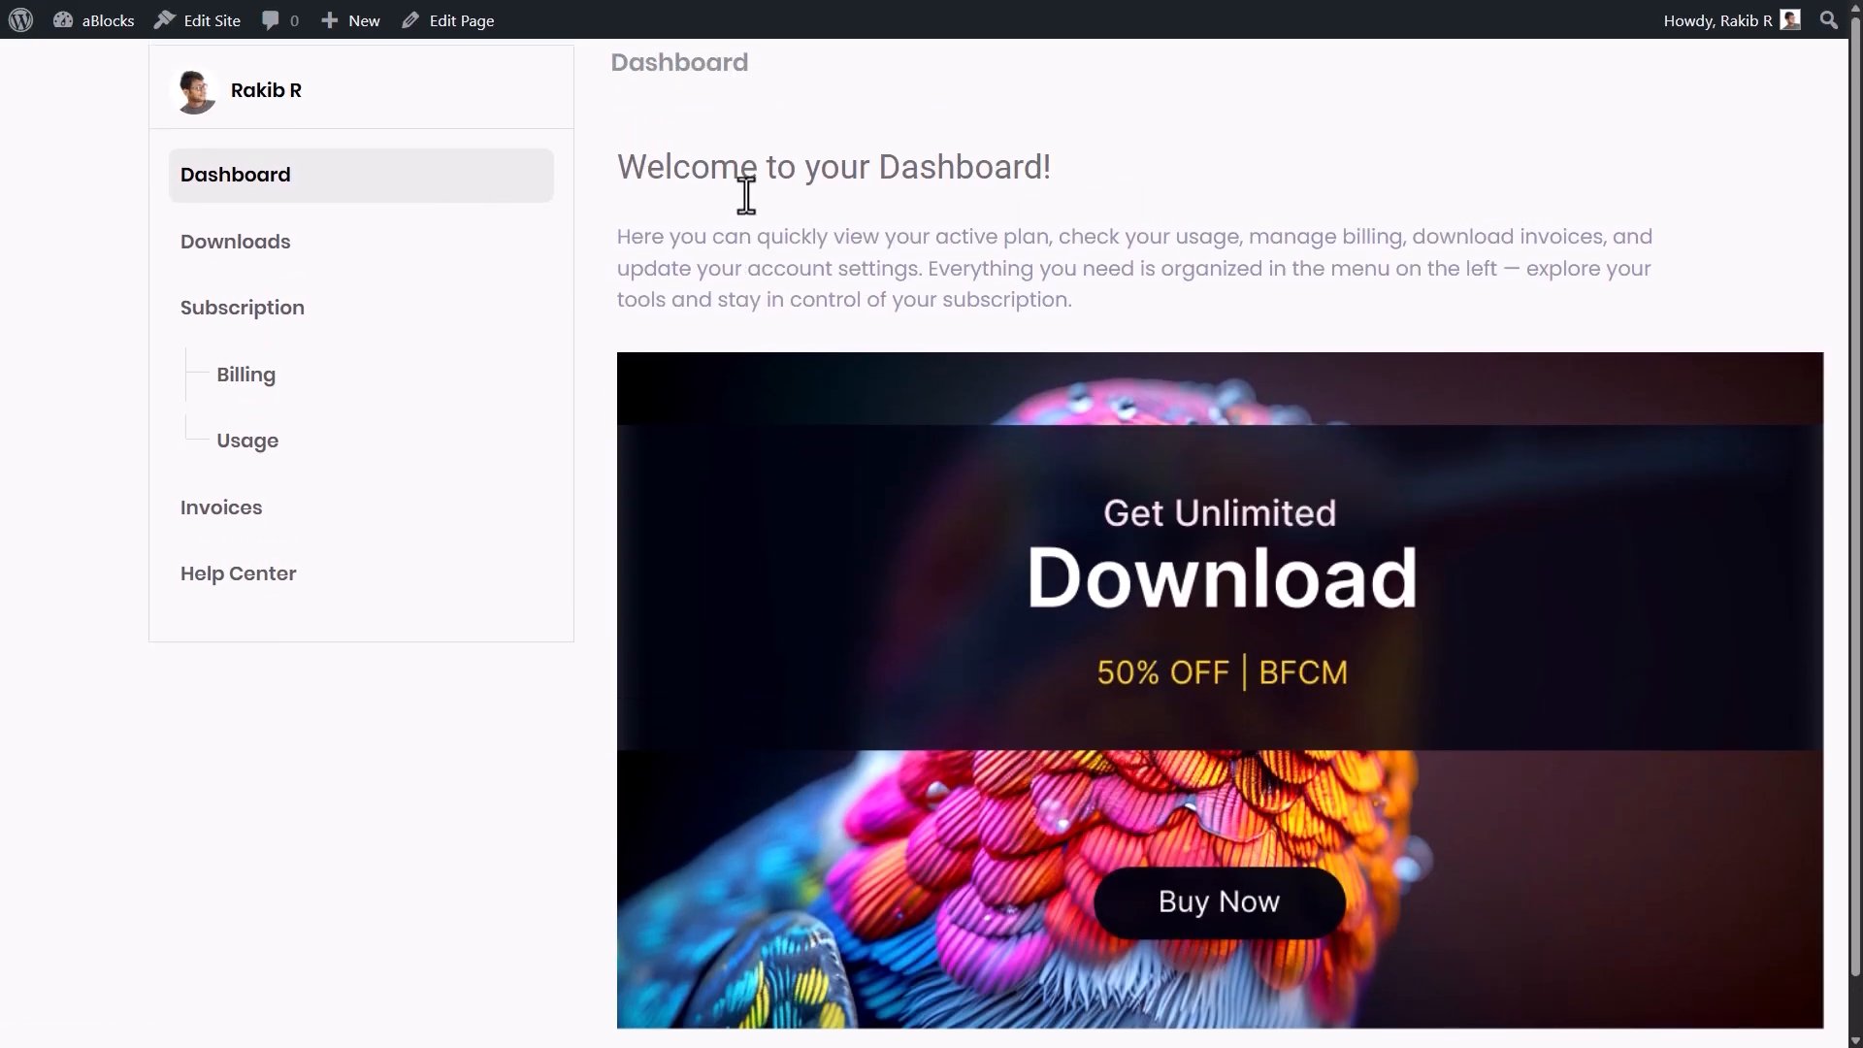
- Edit the My Dashboard page and set the Frontend Dashboard block's Active Dashboard Pages option to Root
{"action": "left_click", "coordinate": [460, 21]}
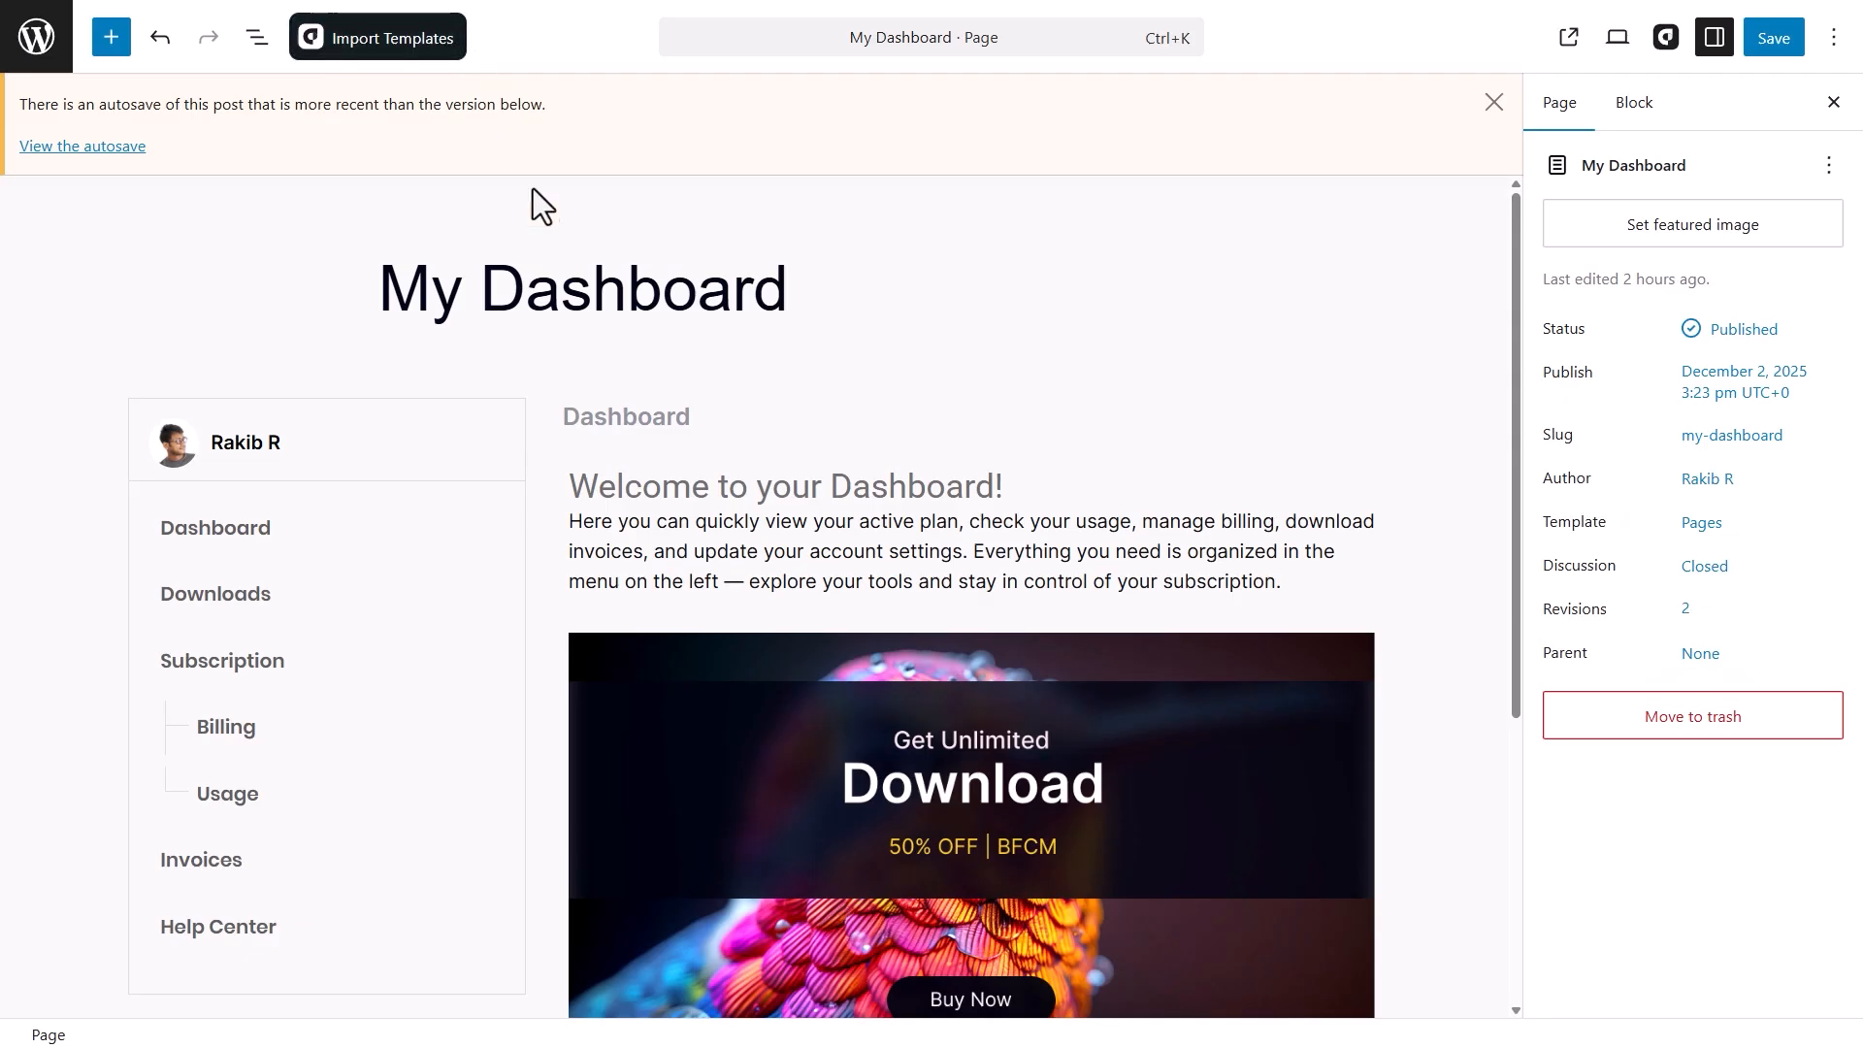
{"action": "left_click", "coordinate": [756, 397]}
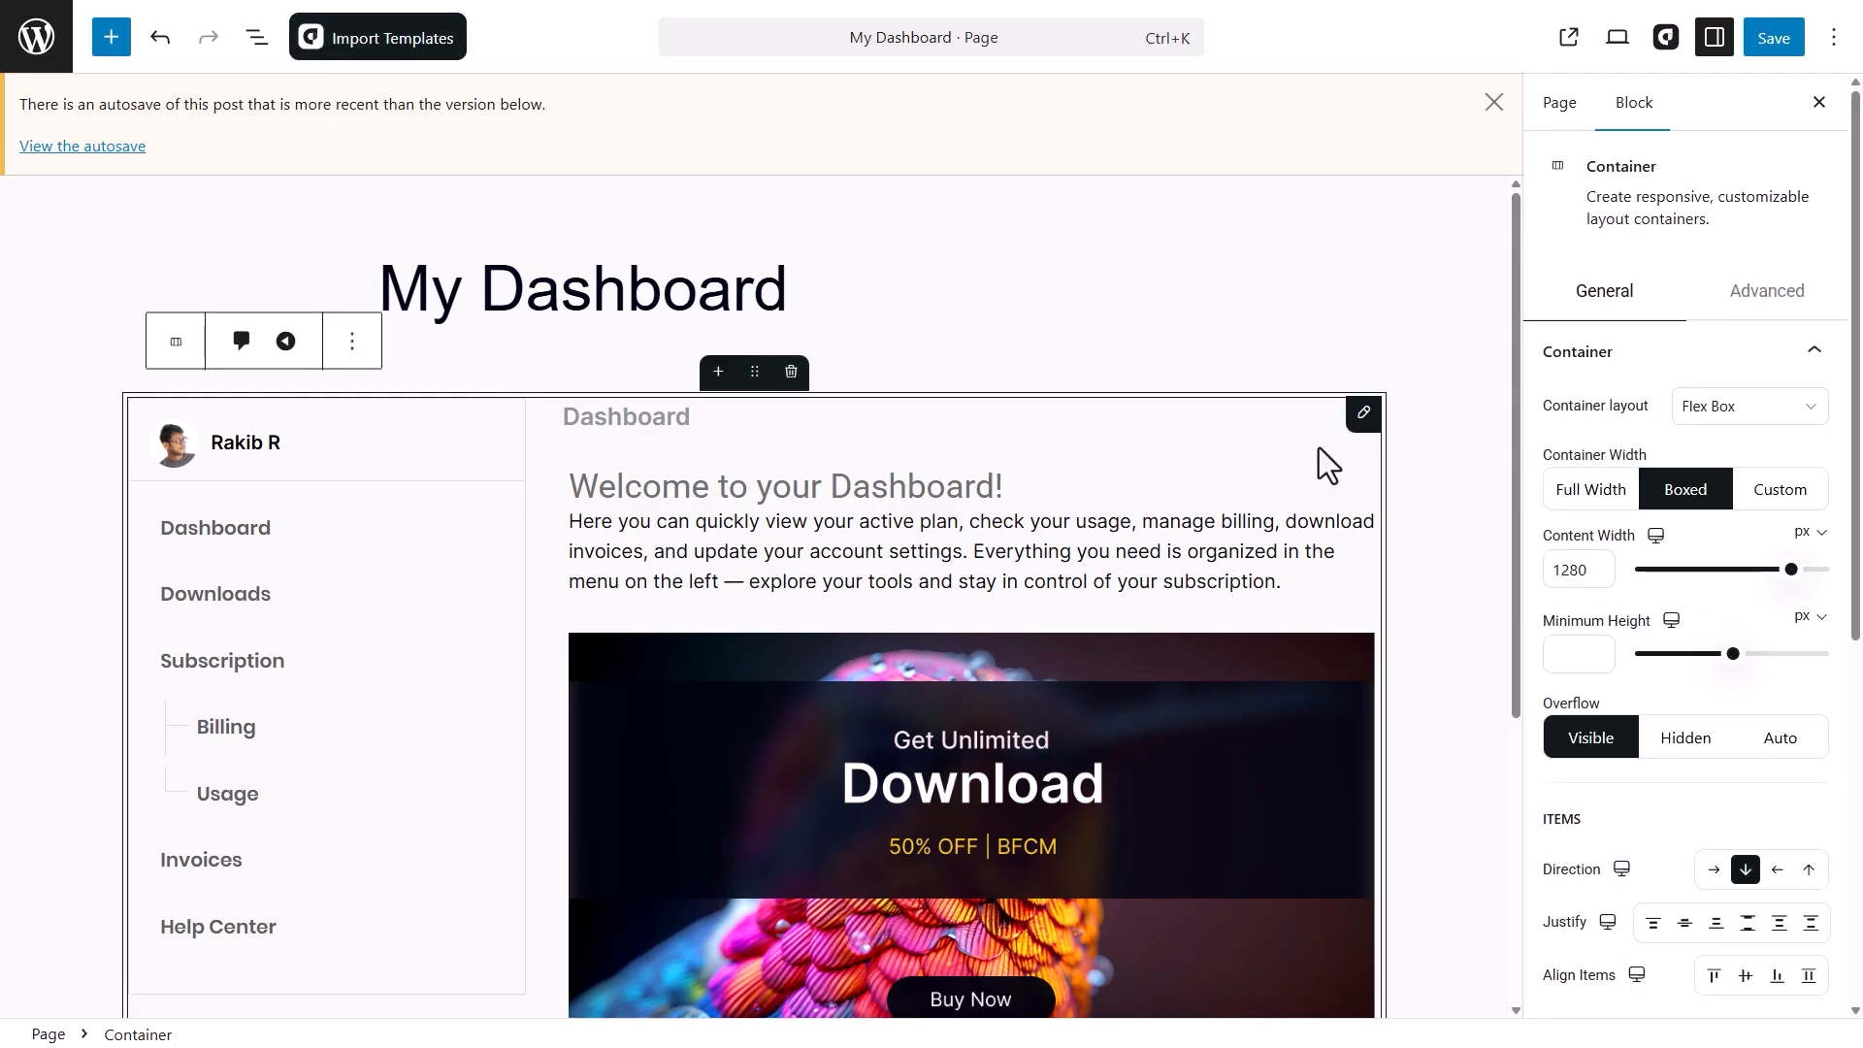
{"action": "left_click", "coordinate": [1356, 427]}
{"action": "left_click", "coordinate": [1764, 335]}
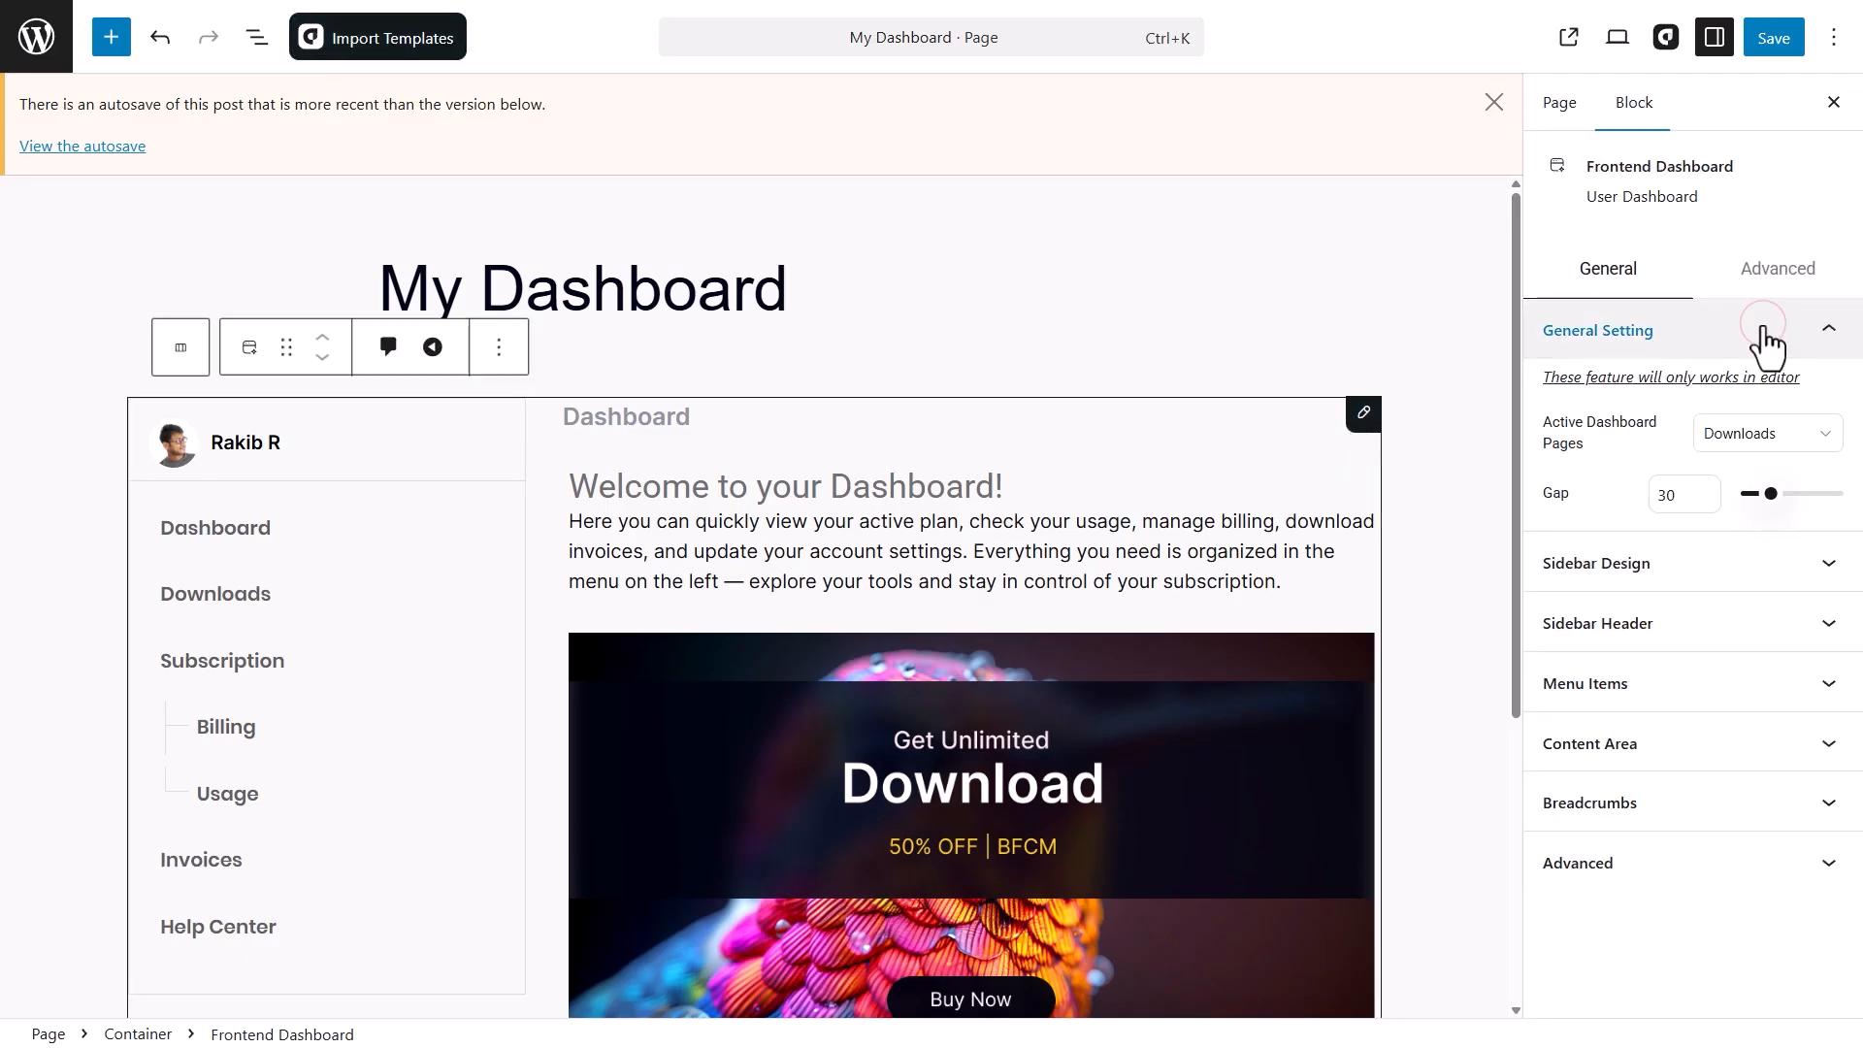
{"action": "left_click", "coordinate": [1797, 442]}
{"action": "left_click", "coordinate": [1746, 570]}
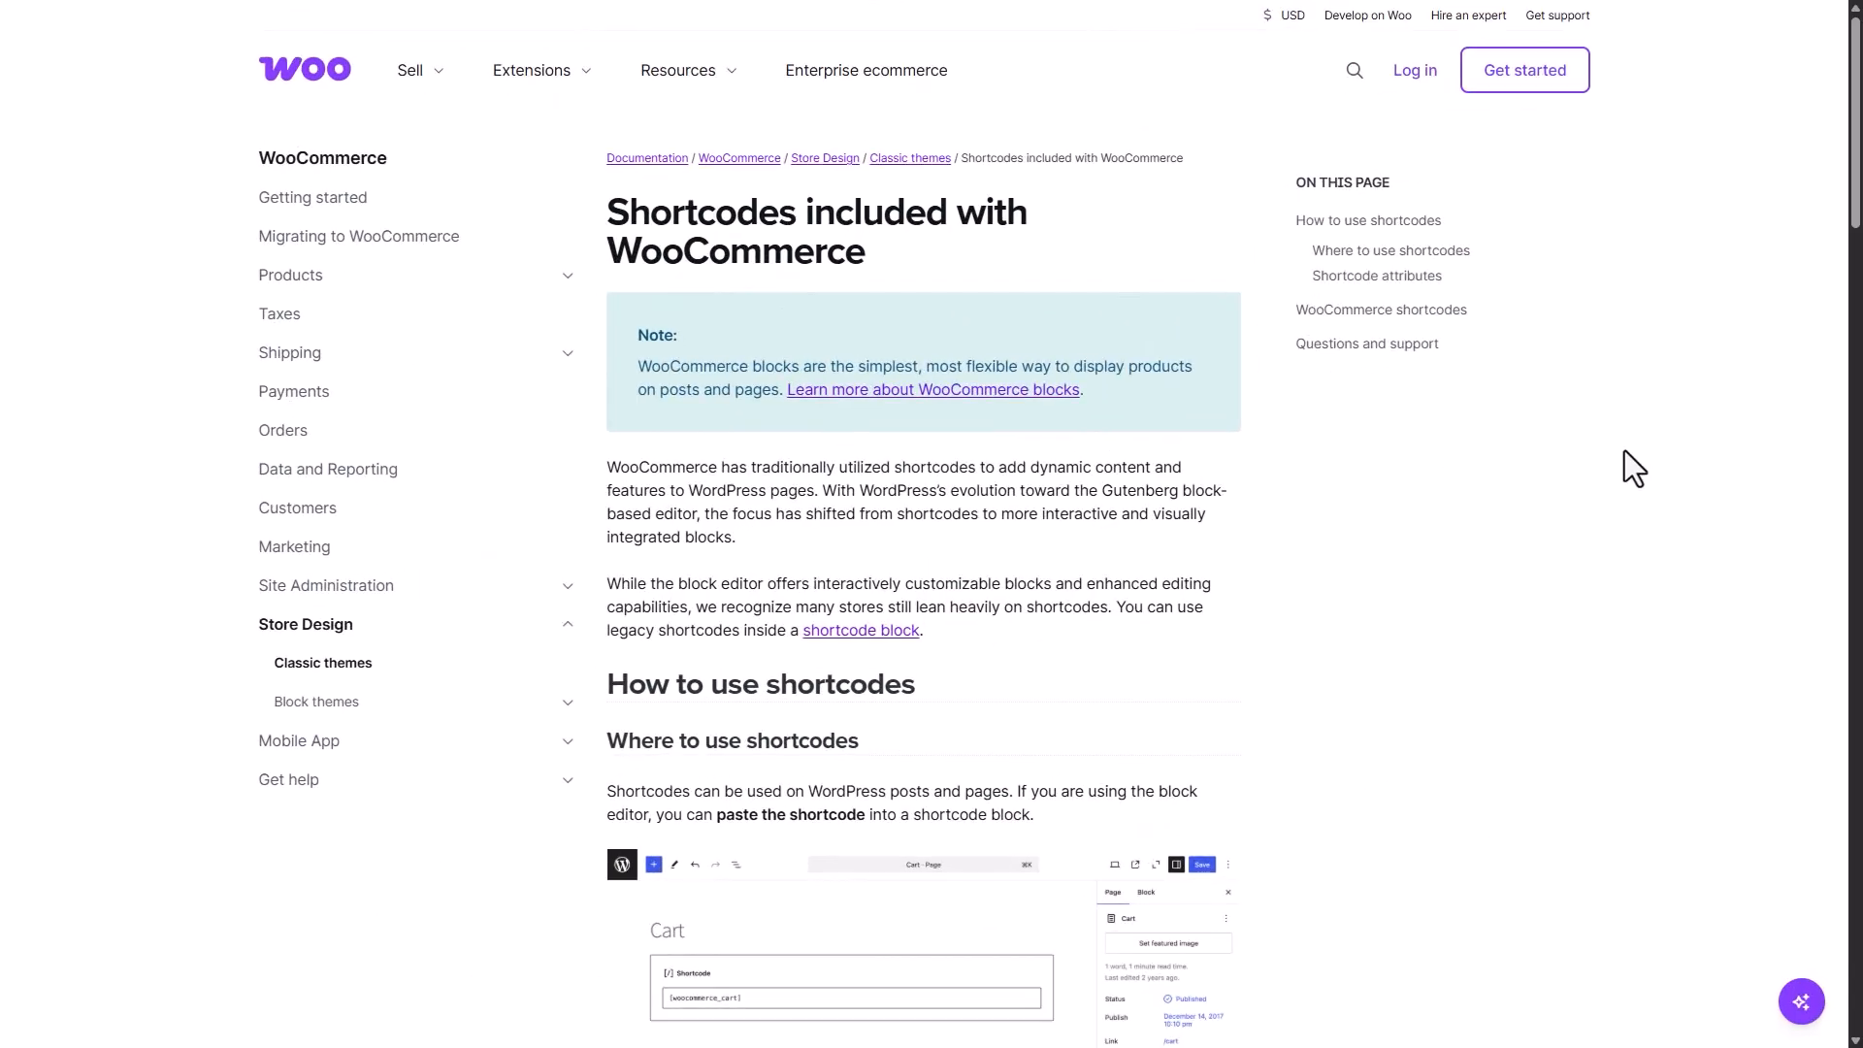
- Look through the WooCommerce documentation's shortcode table, copy the [woocommerce_order_tracking] shortcode and select [products]
{"action": "scroll", "coordinate": [1609, 503], "scroll_direction": "down", "scroll_amount": 10}
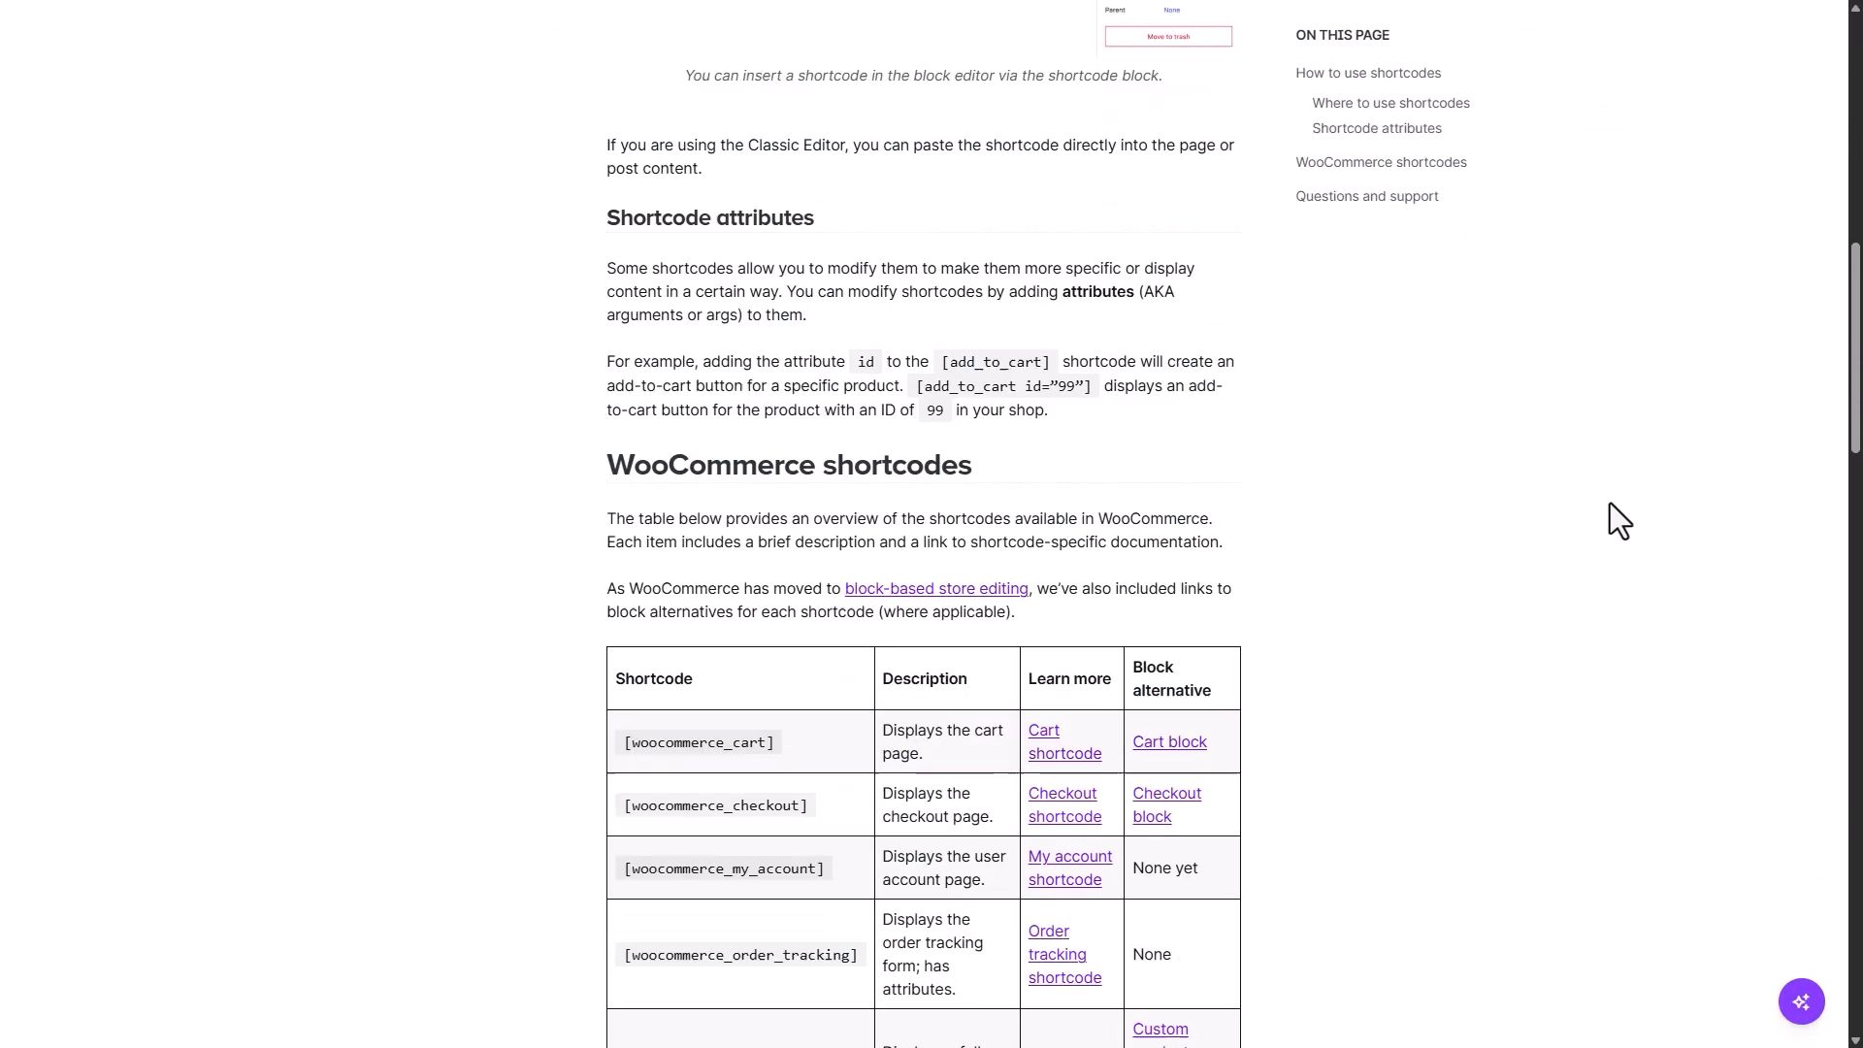
{"action": "scroll", "coordinate": [1610, 503], "scroll_direction": "down", "scroll_amount": 5}
{"action": "left_click_drag", "start_coordinate": [708, 693], "coordinate": [624, 693]}
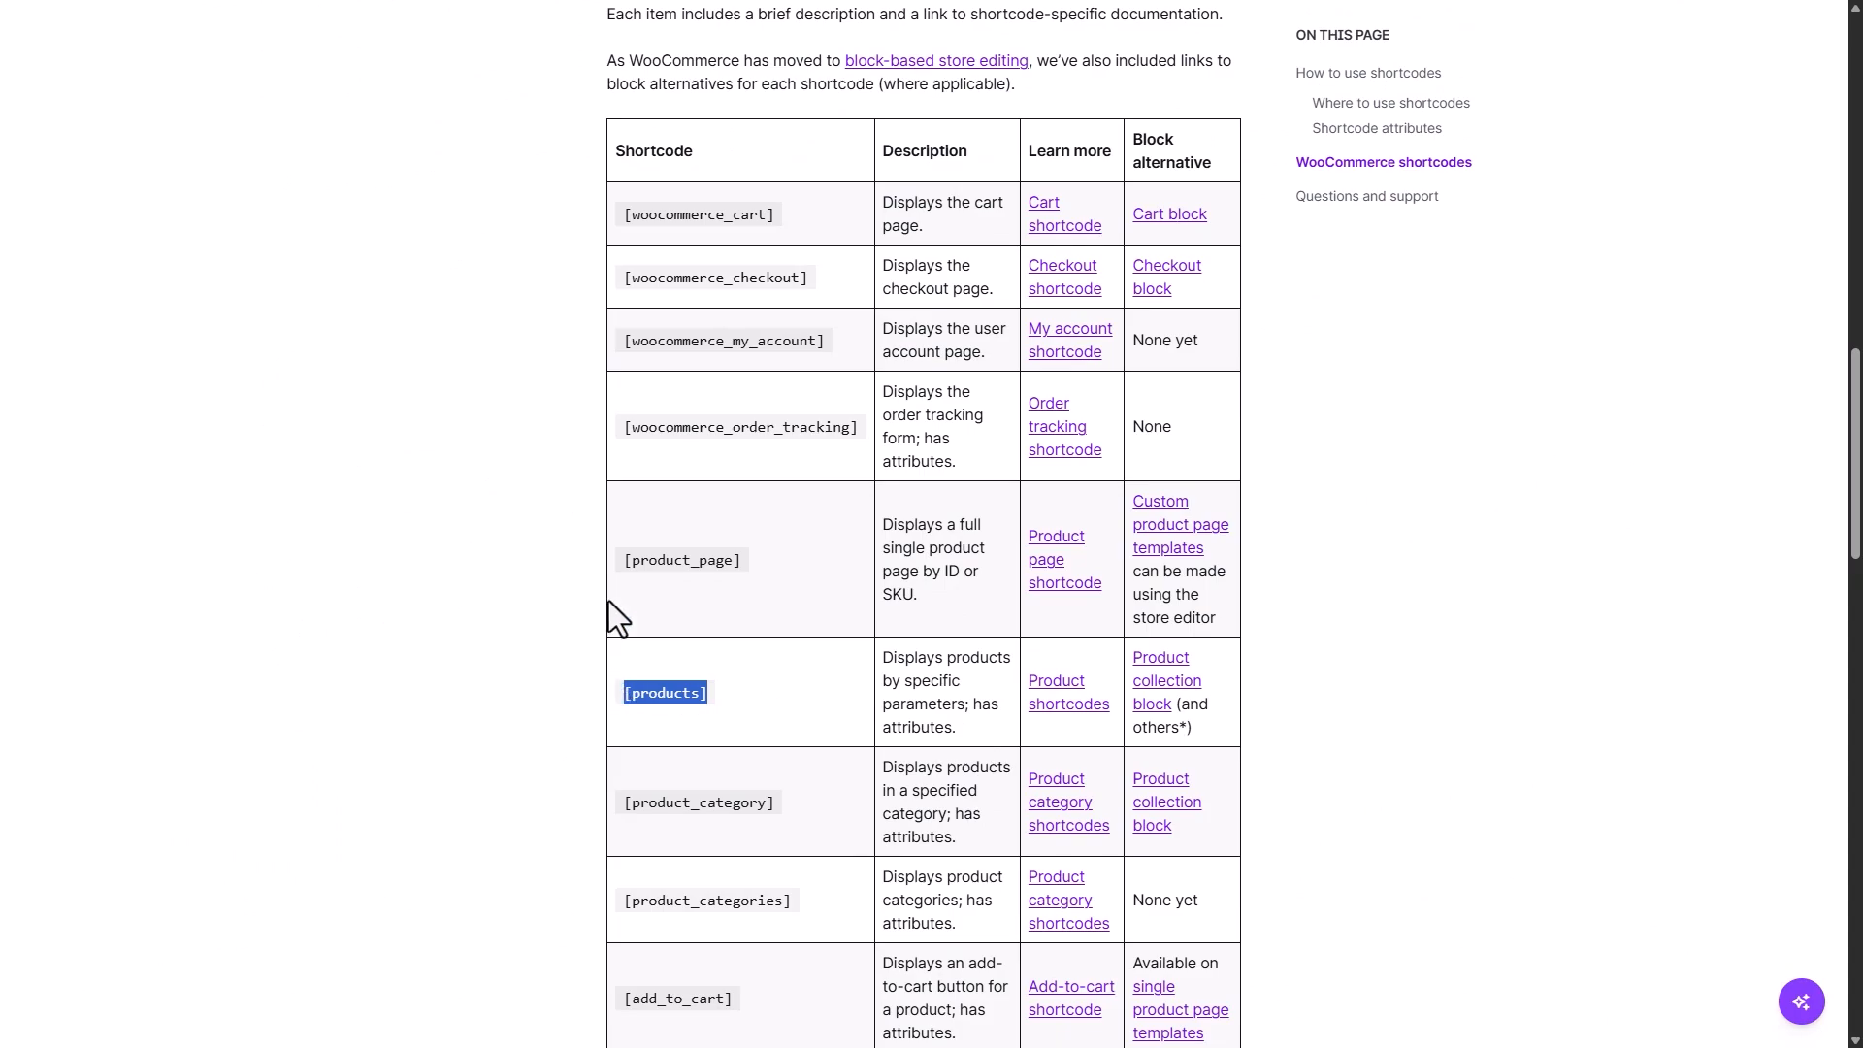
{"action": "left_click_drag", "start_coordinate": [624, 427], "coordinate": [859, 427]}
{"action": "right_click", "coordinate": [695, 445]}
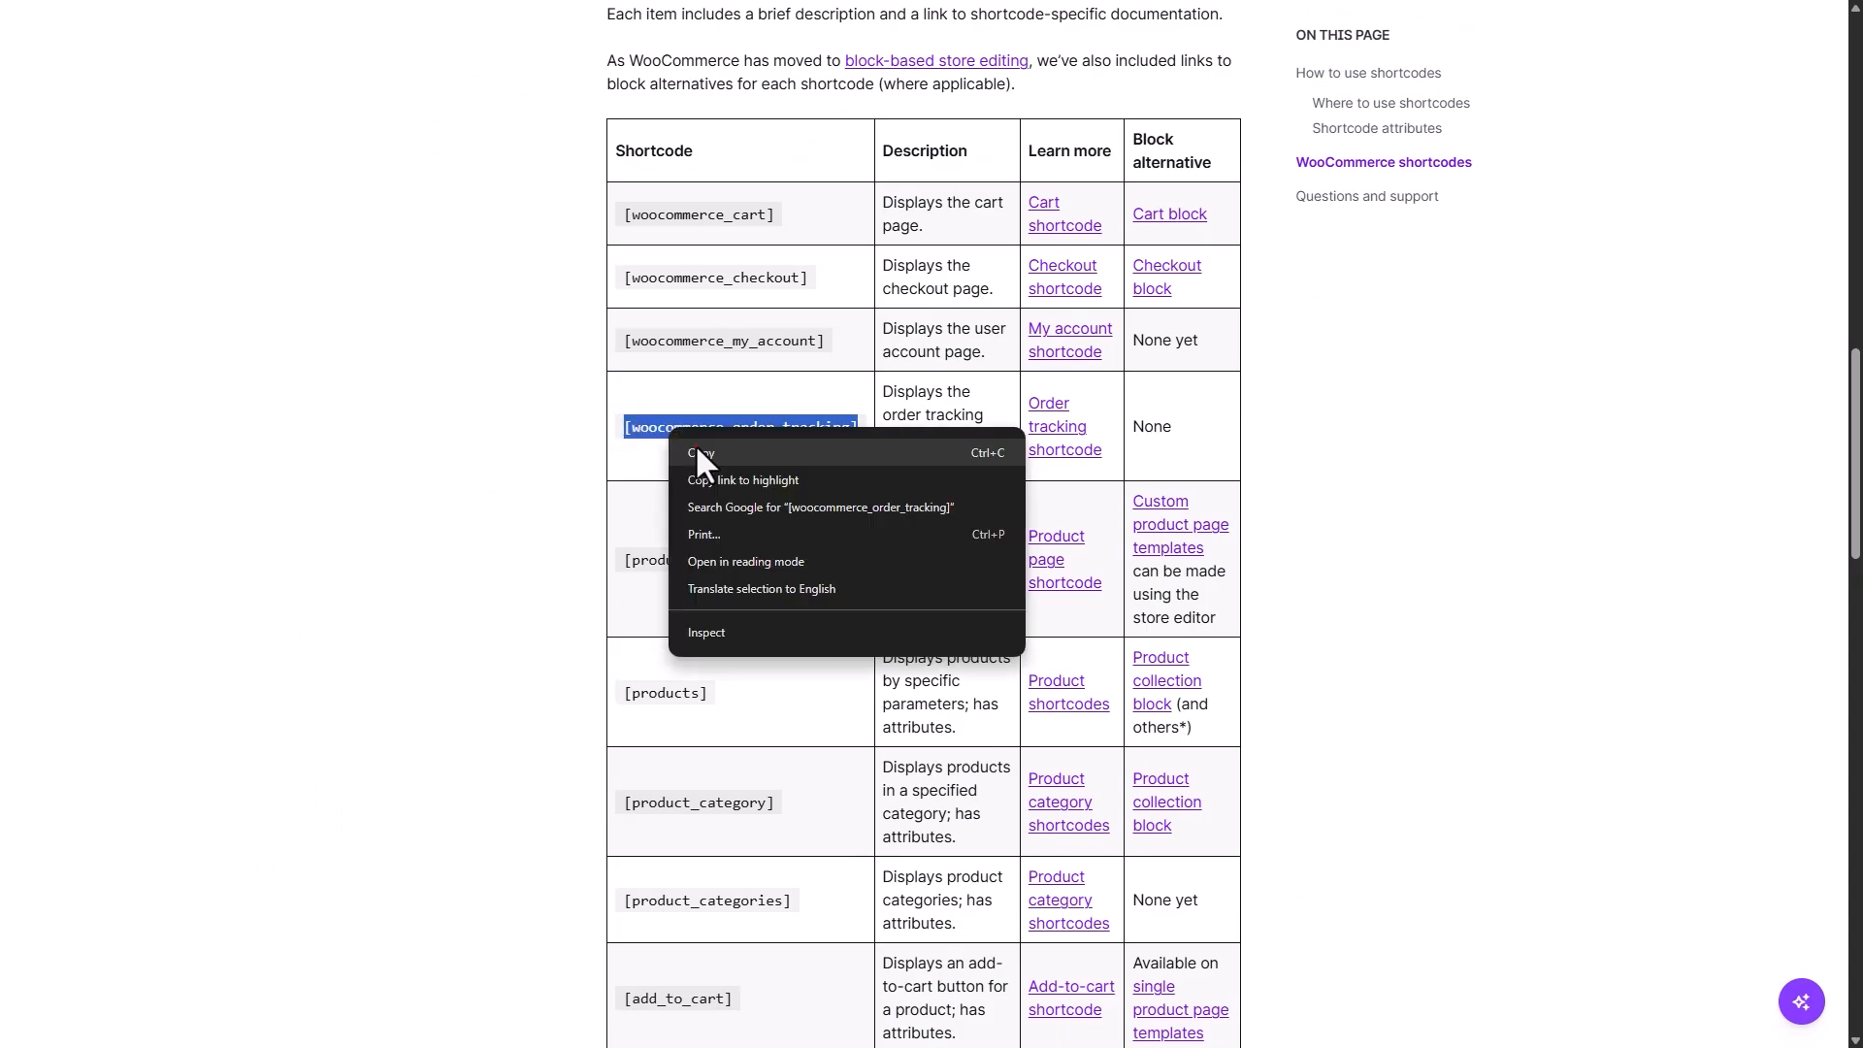
{"action": "left_click", "coordinate": [696, 446]}
{"action": "triple_click", "coordinate": [632, 697]}
{"action": "right_click", "coordinate": [648, 691]}
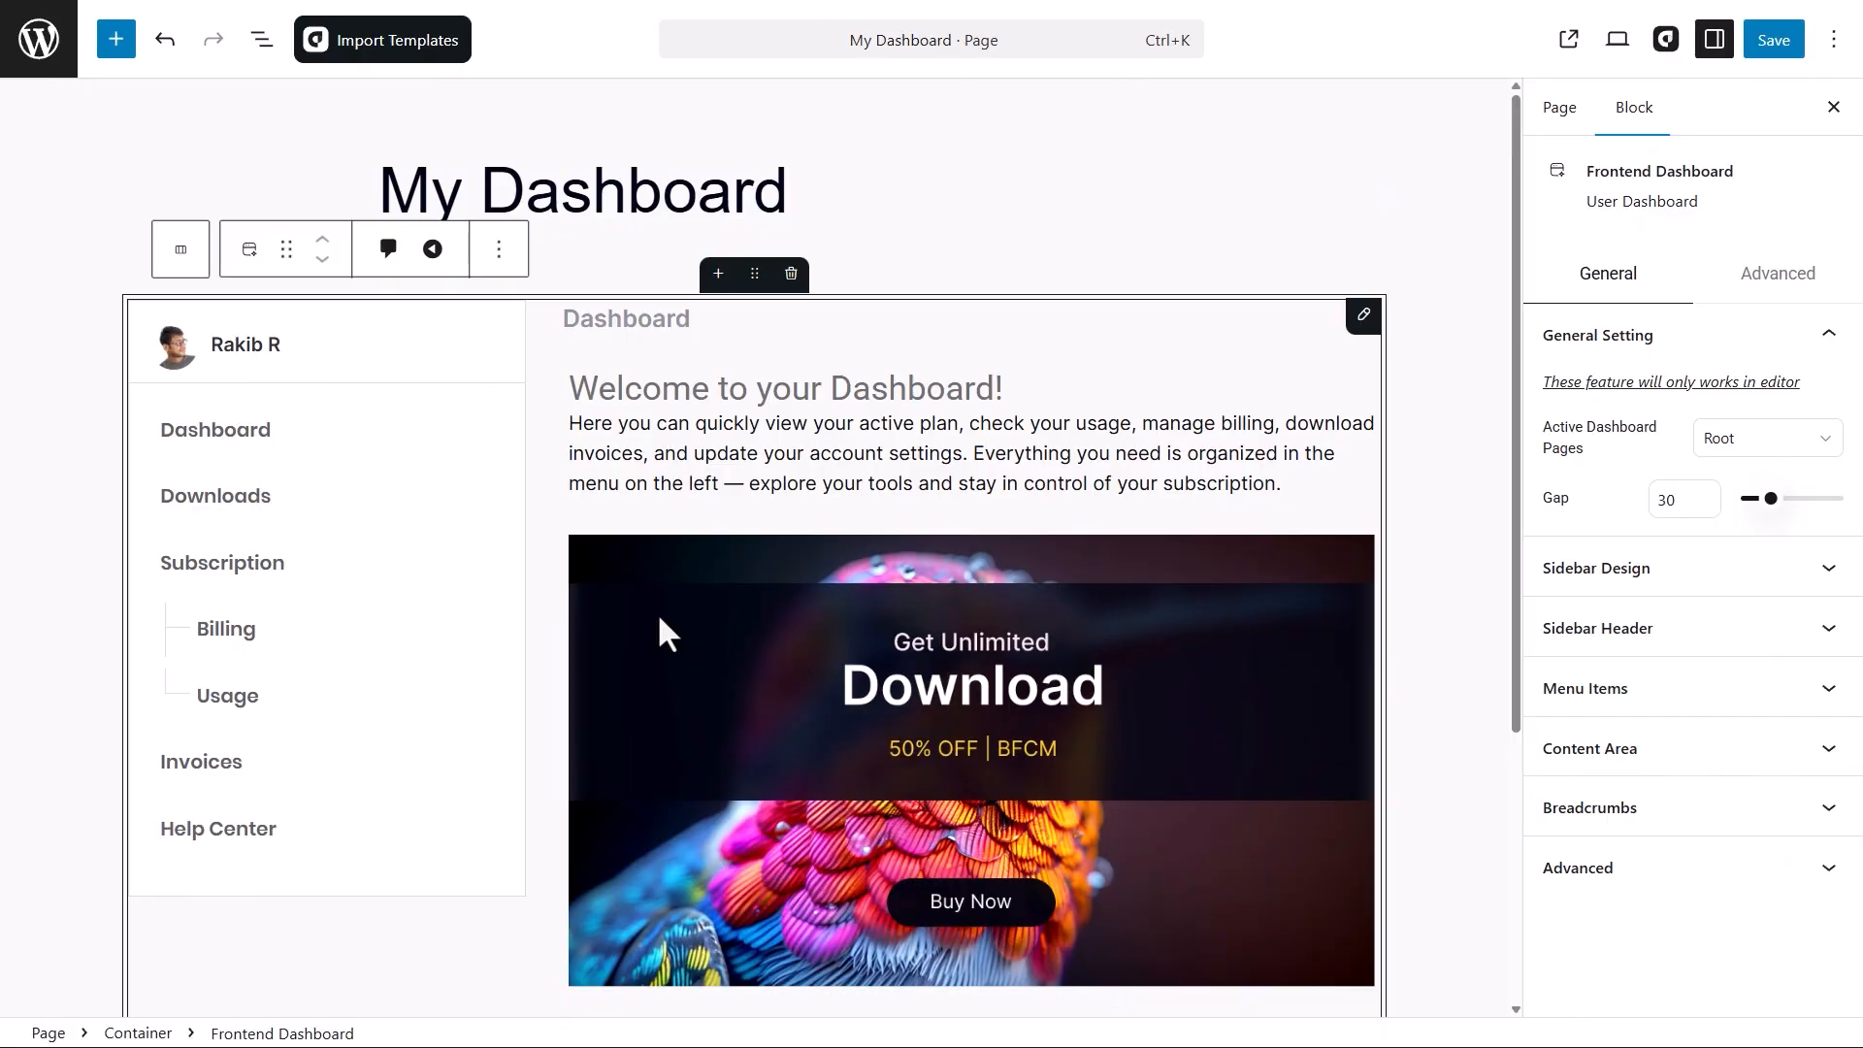
- Return to the Pages list and open the Root page under My Dashboard for editing
{"action": "left_click", "coordinate": [50, 36]}
{"action": "key", "text": "Return"}
{"action": "scroll", "coordinate": [445, 453], "scroll_direction": "down", "scroll_amount": 7}
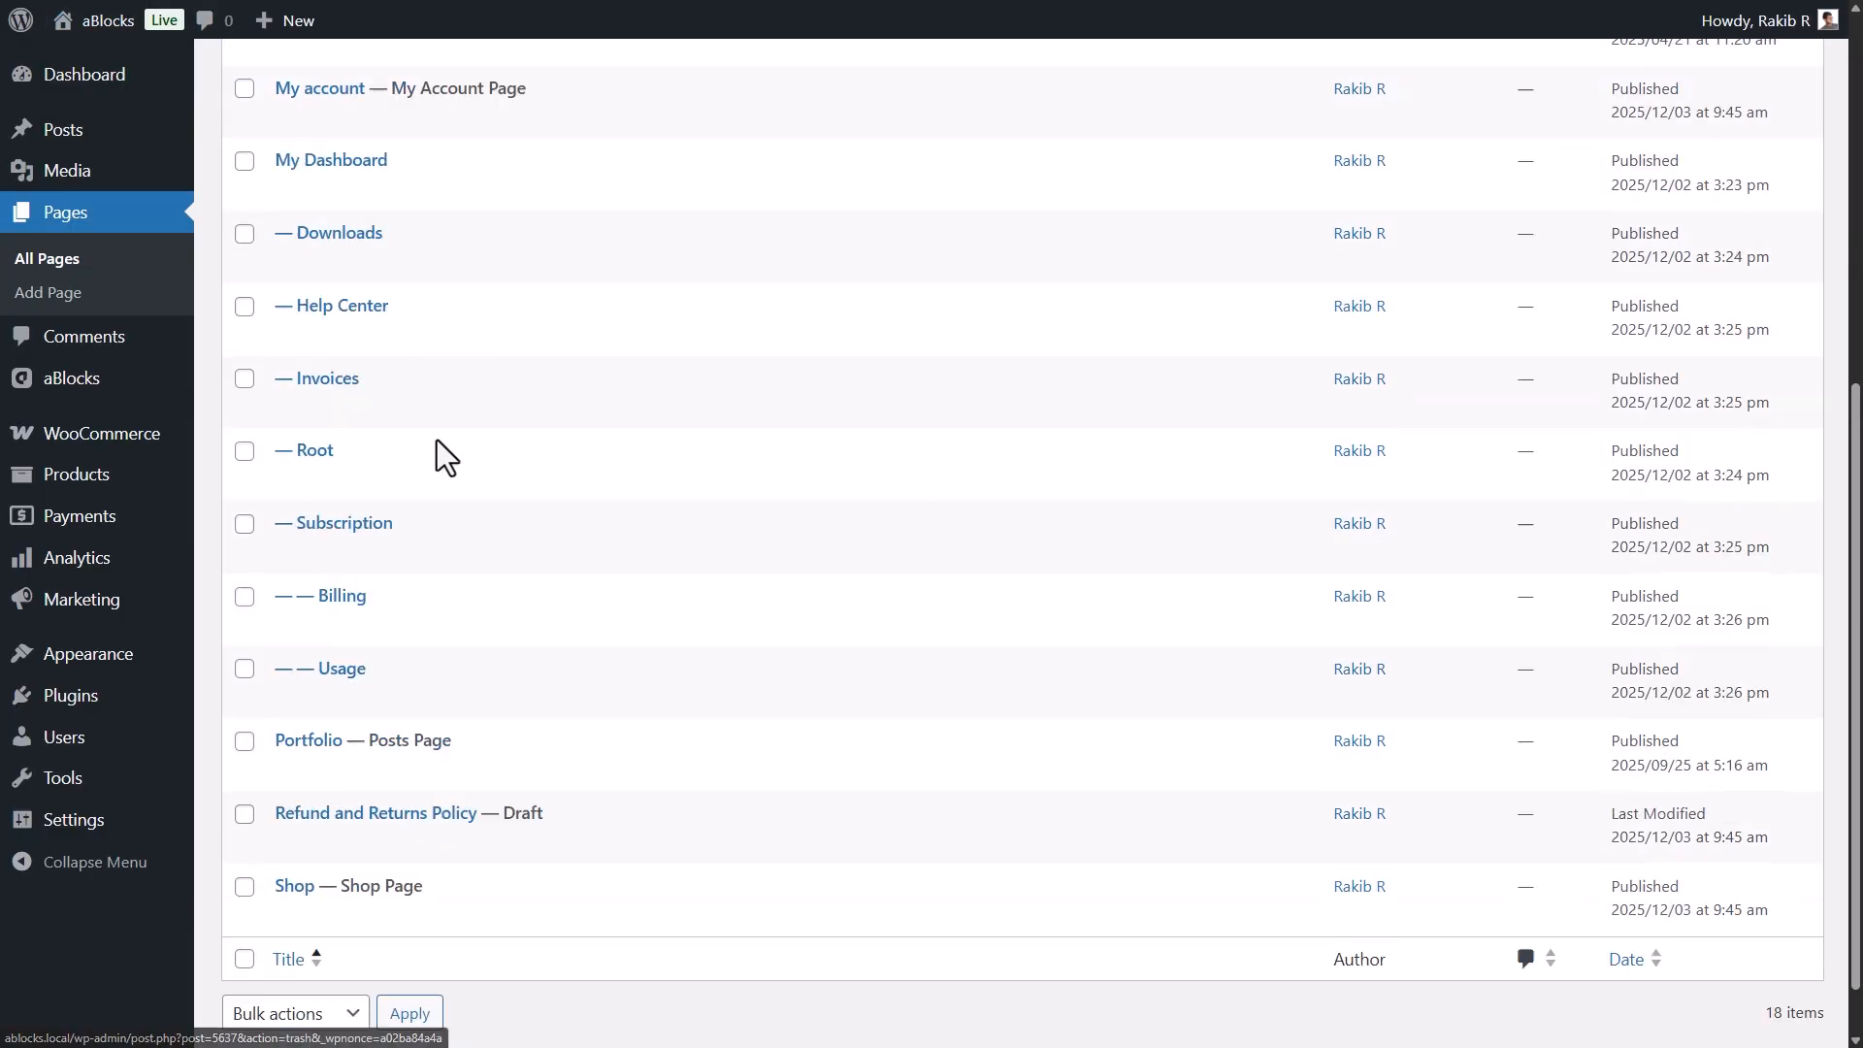
{"action": "left_click", "coordinate": [289, 410]}
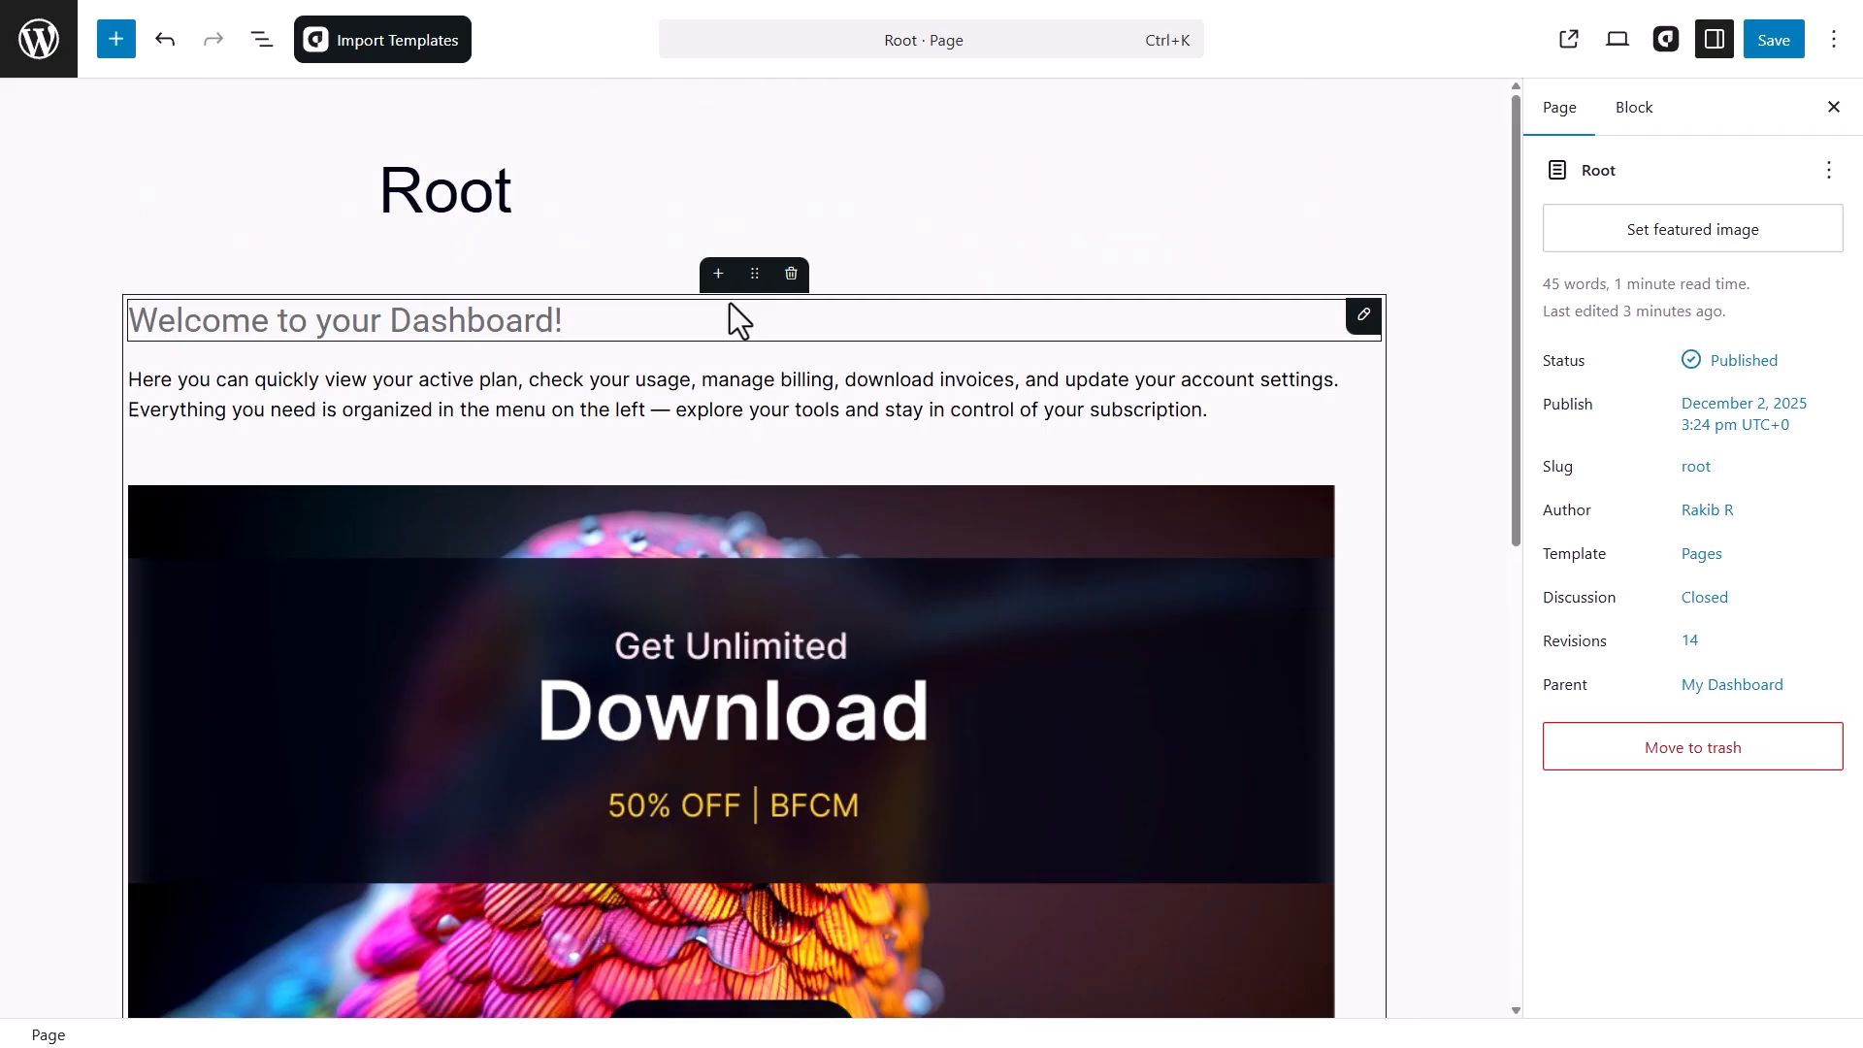
- Insert a Shortcode block below the image in the Root page's container and paste the [products] shortcode into it
{"action": "left_click", "coordinate": [749, 276]}
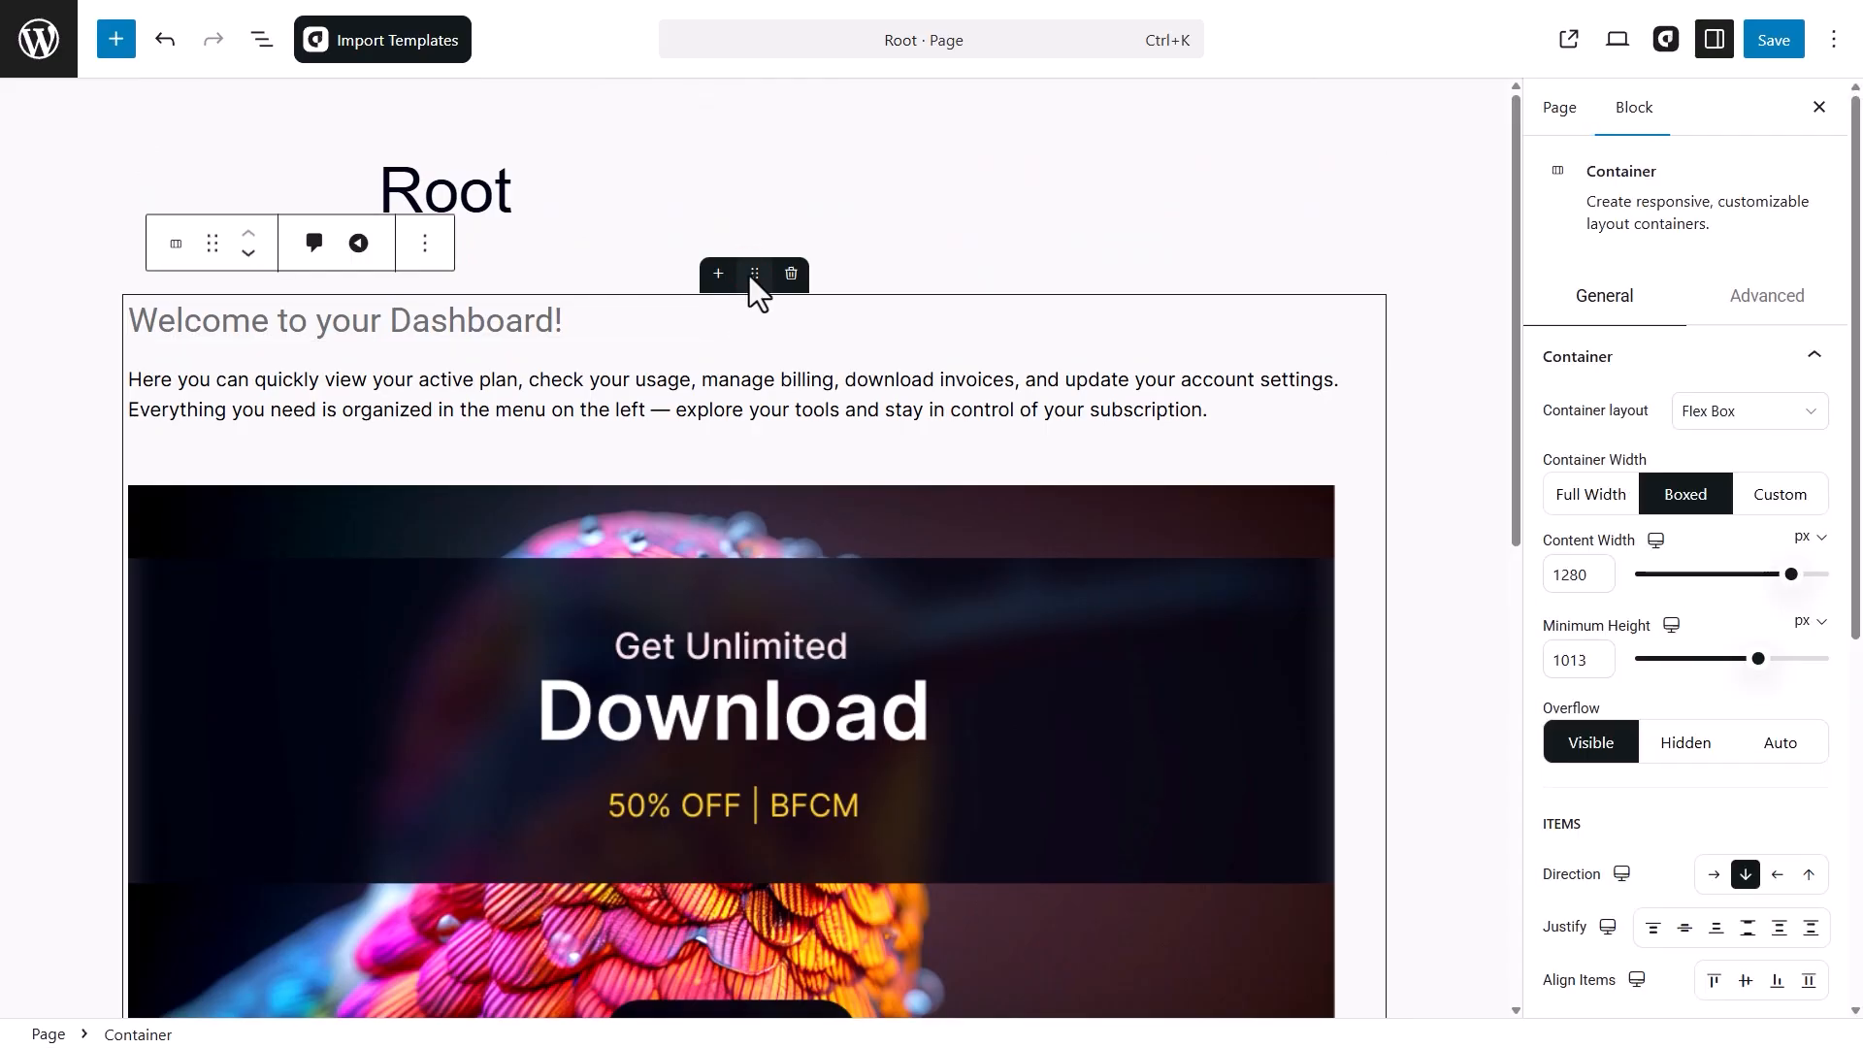
{"action": "scroll", "coordinate": [749, 276], "scroll_direction": "down", "scroll_amount": 5}
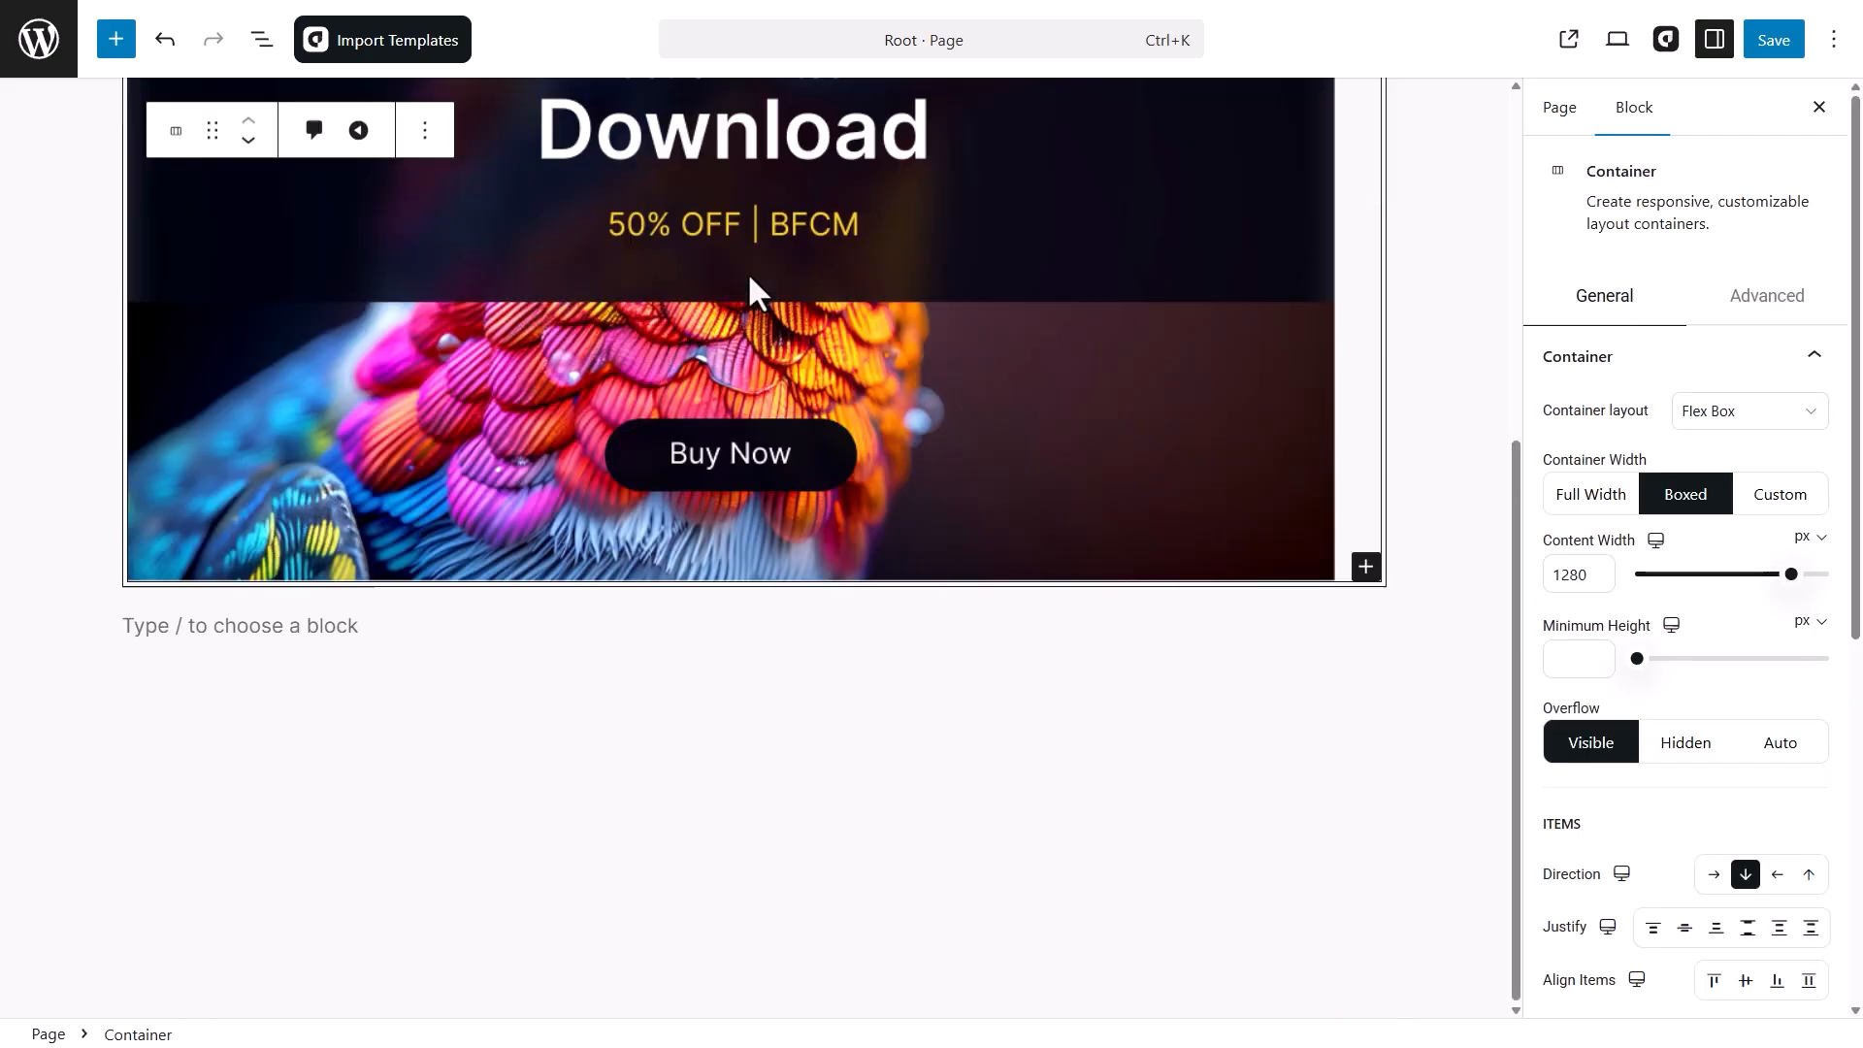
{"action": "left_click", "coordinate": [1367, 567]}
{"action": "type", "text": "shortcode"}
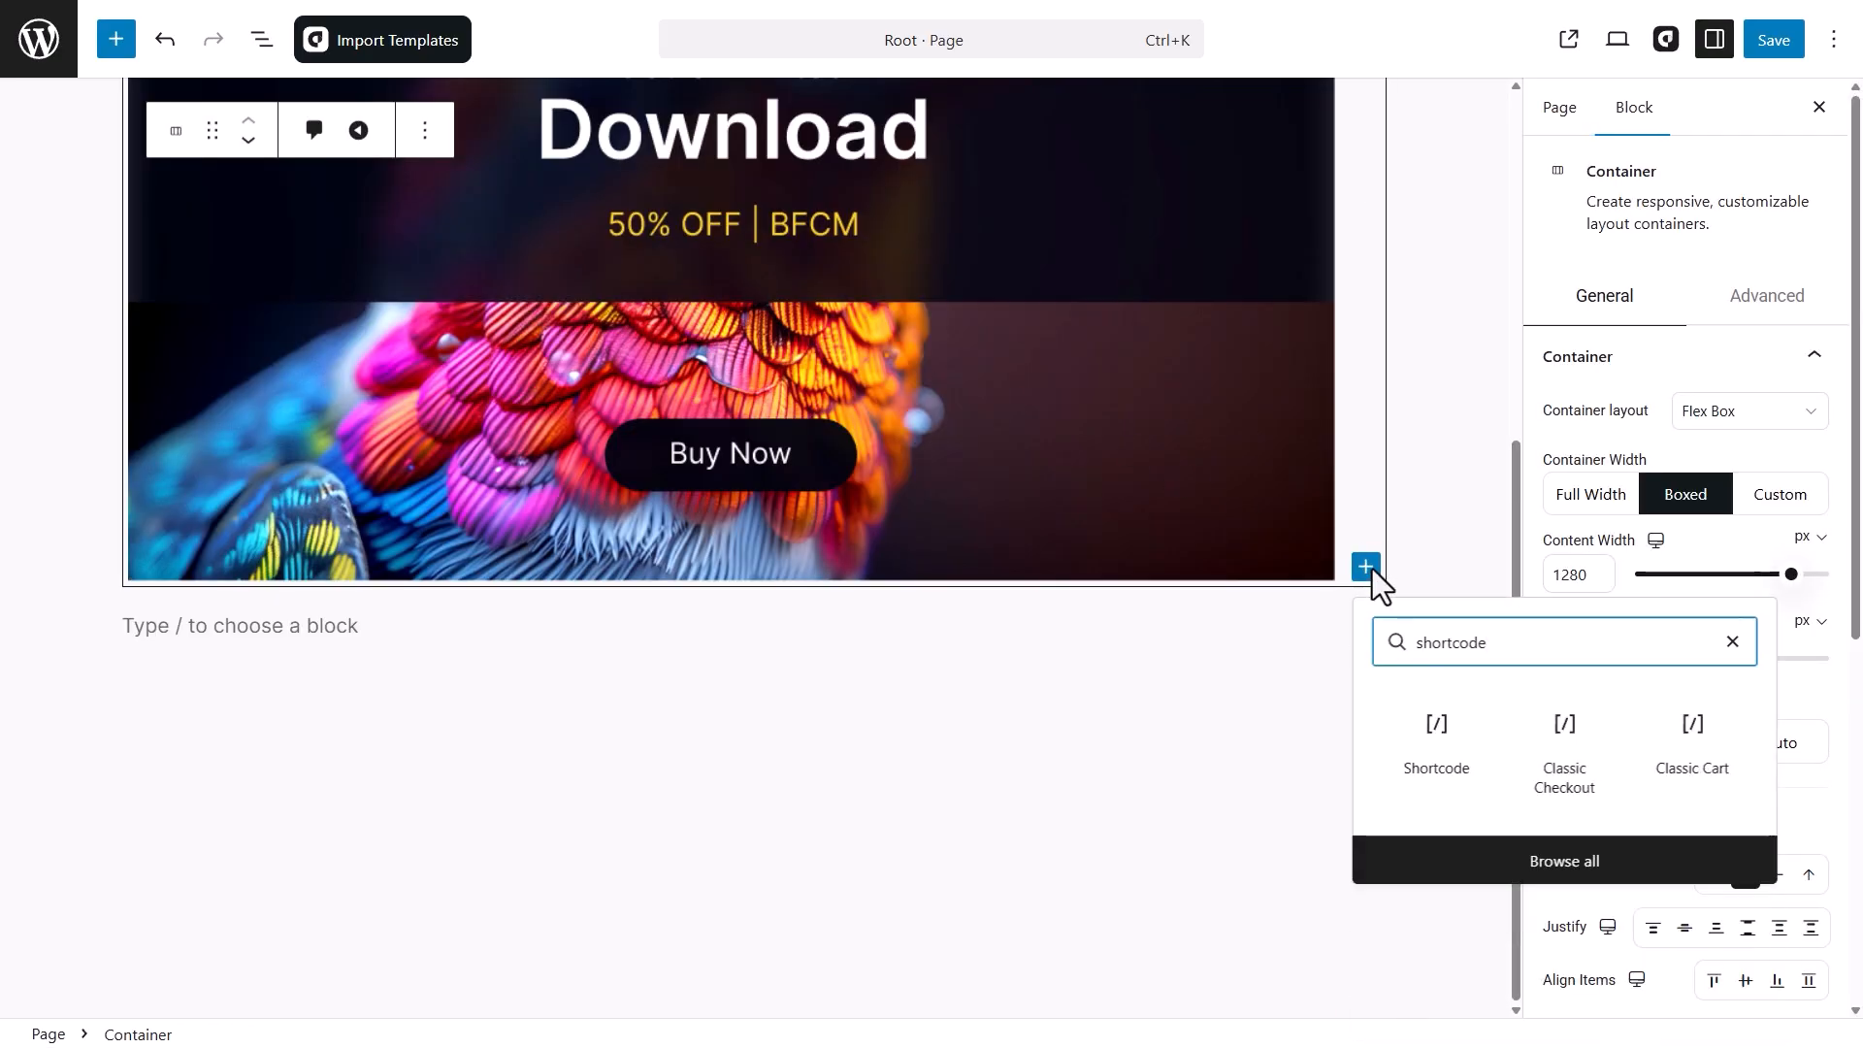
{"action": "left_click", "coordinate": [1435, 736]}
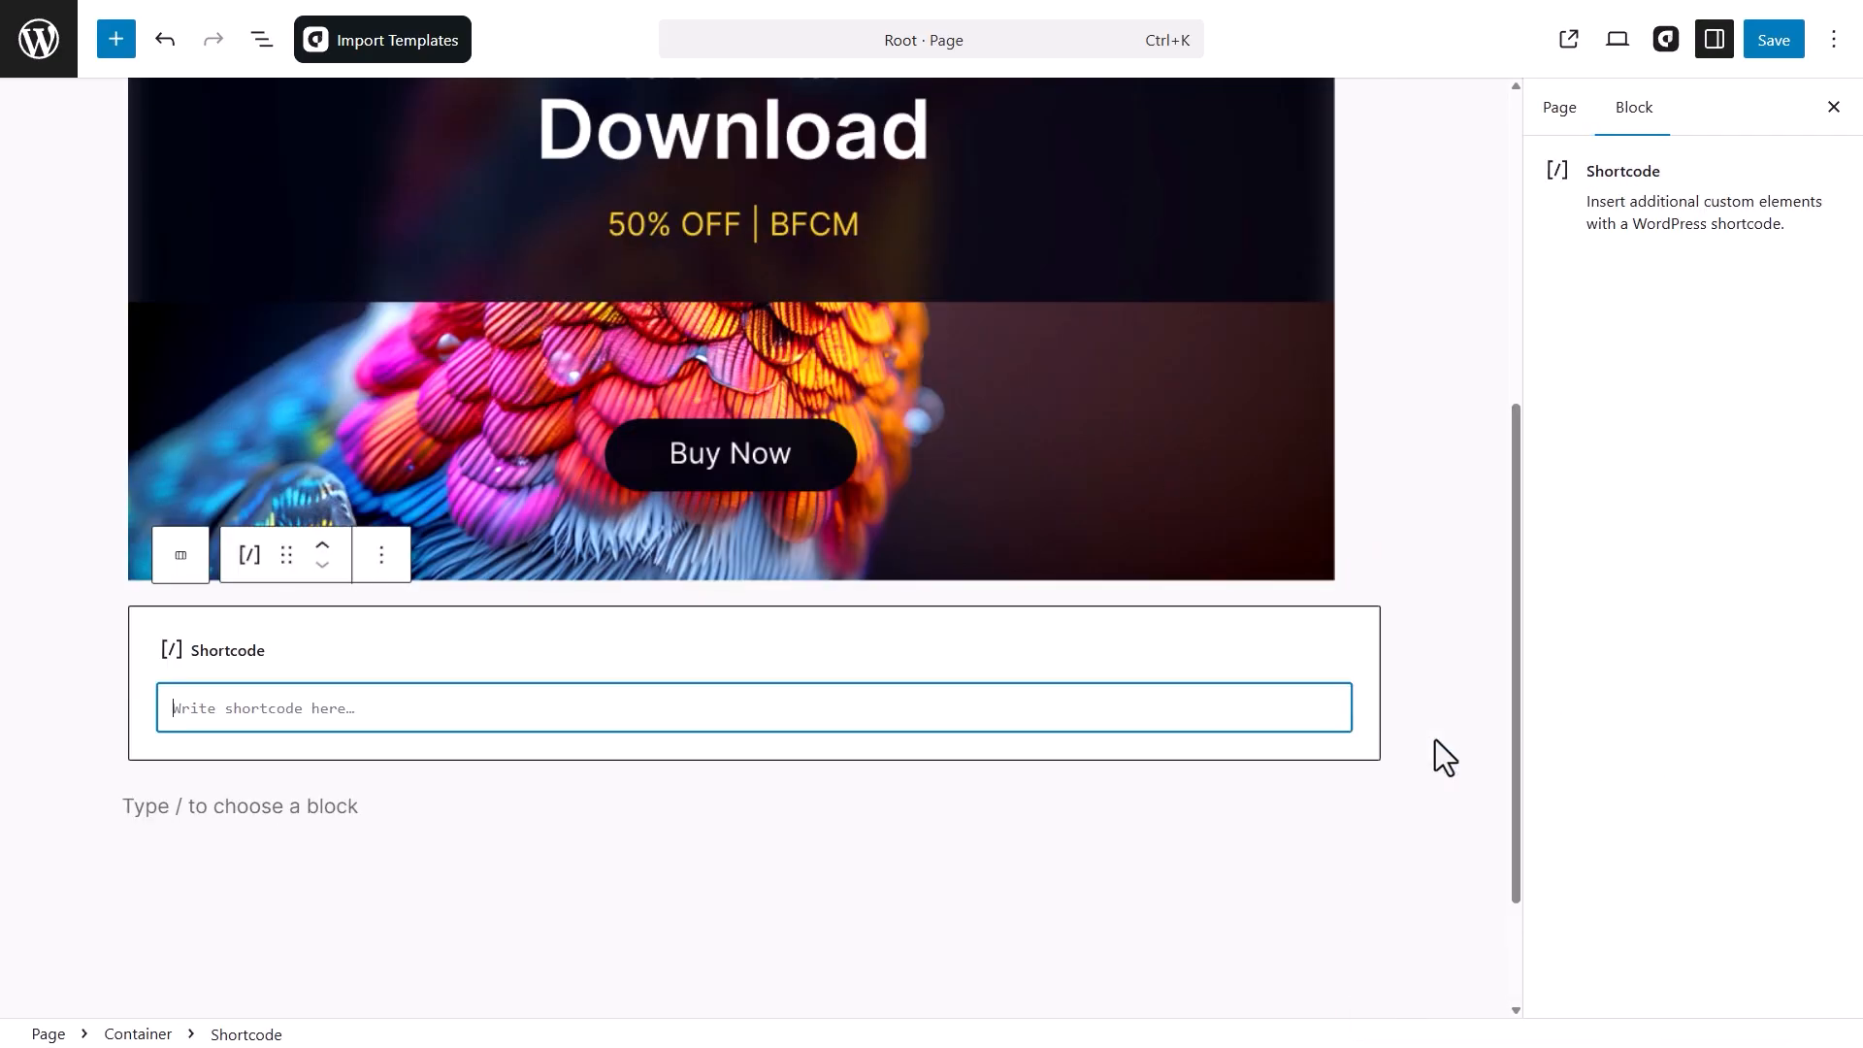
{"action": "right_click", "coordinate": [182, 713]}
{"action": "left_click", "coordinate": [291, 447]}
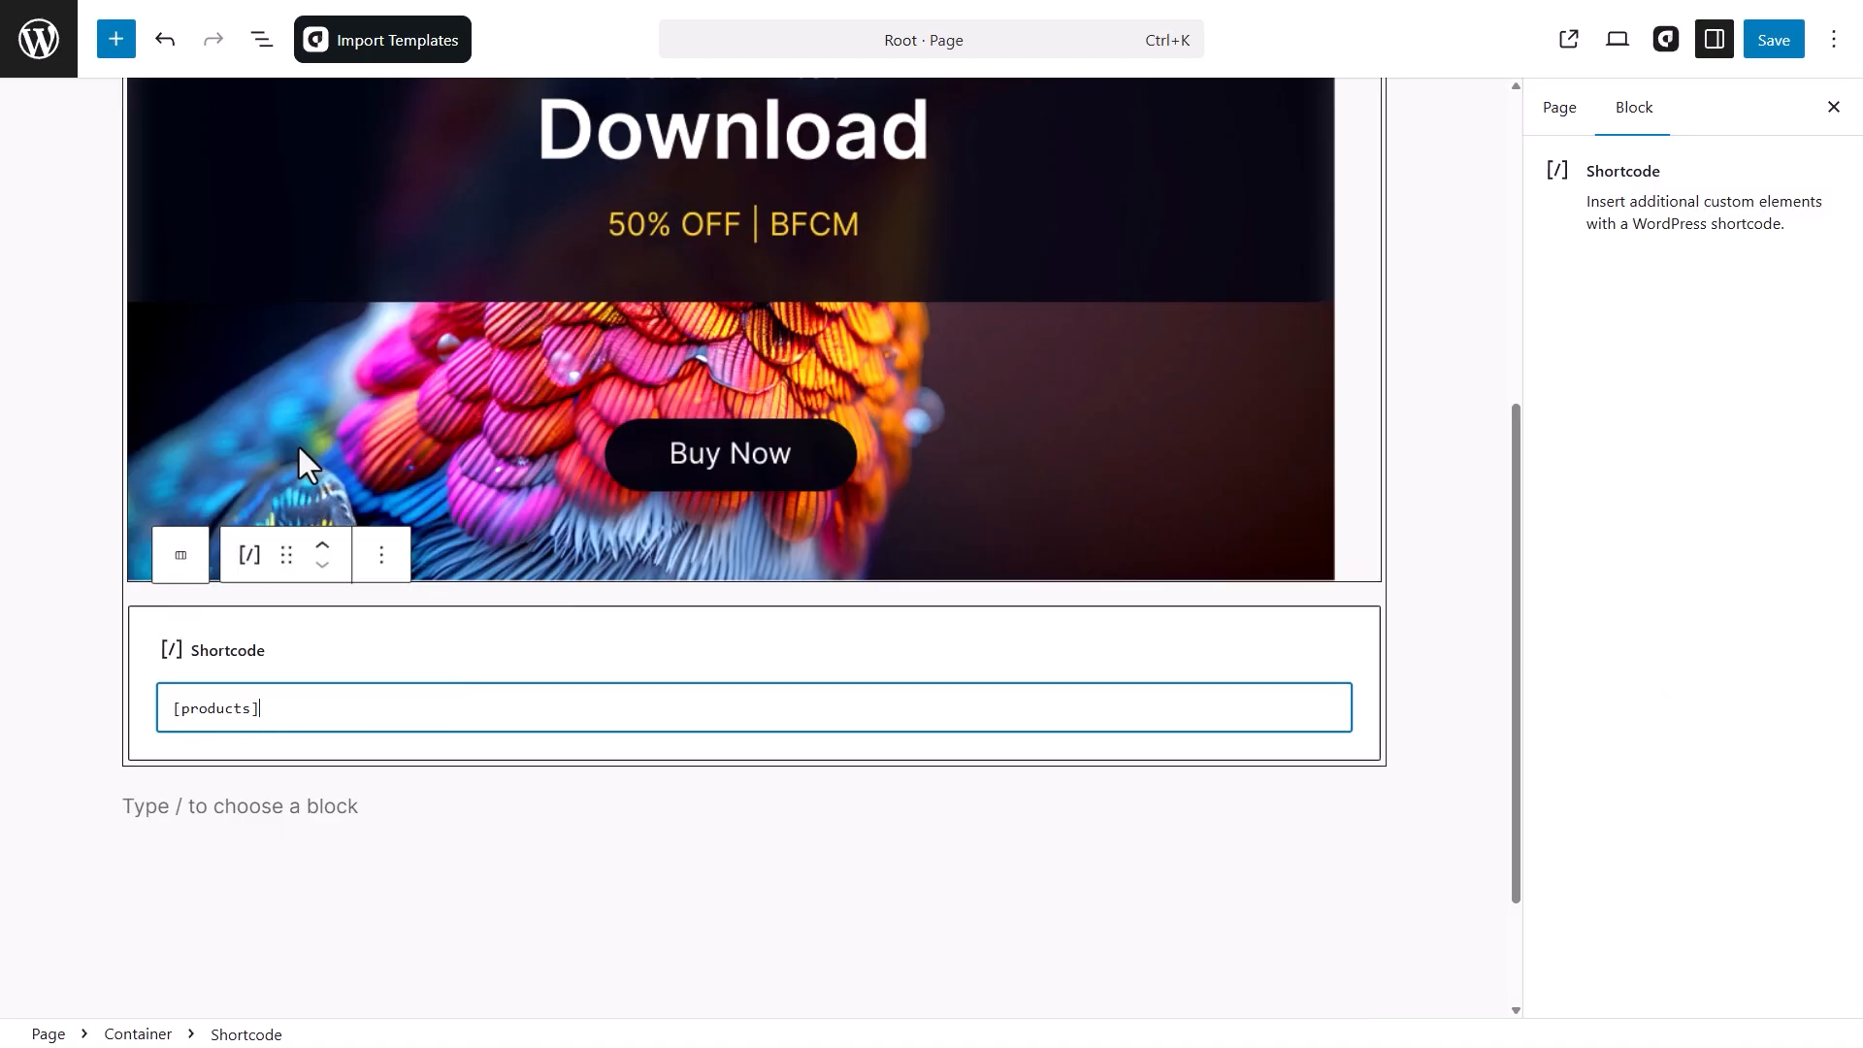
- Save the Root page, open it on the live site and look over the product listing below the banner
{"action": "left_click", "coordinate": [1770, 40]}
{"action": "left_click", "coordinate": [1572, 40]}
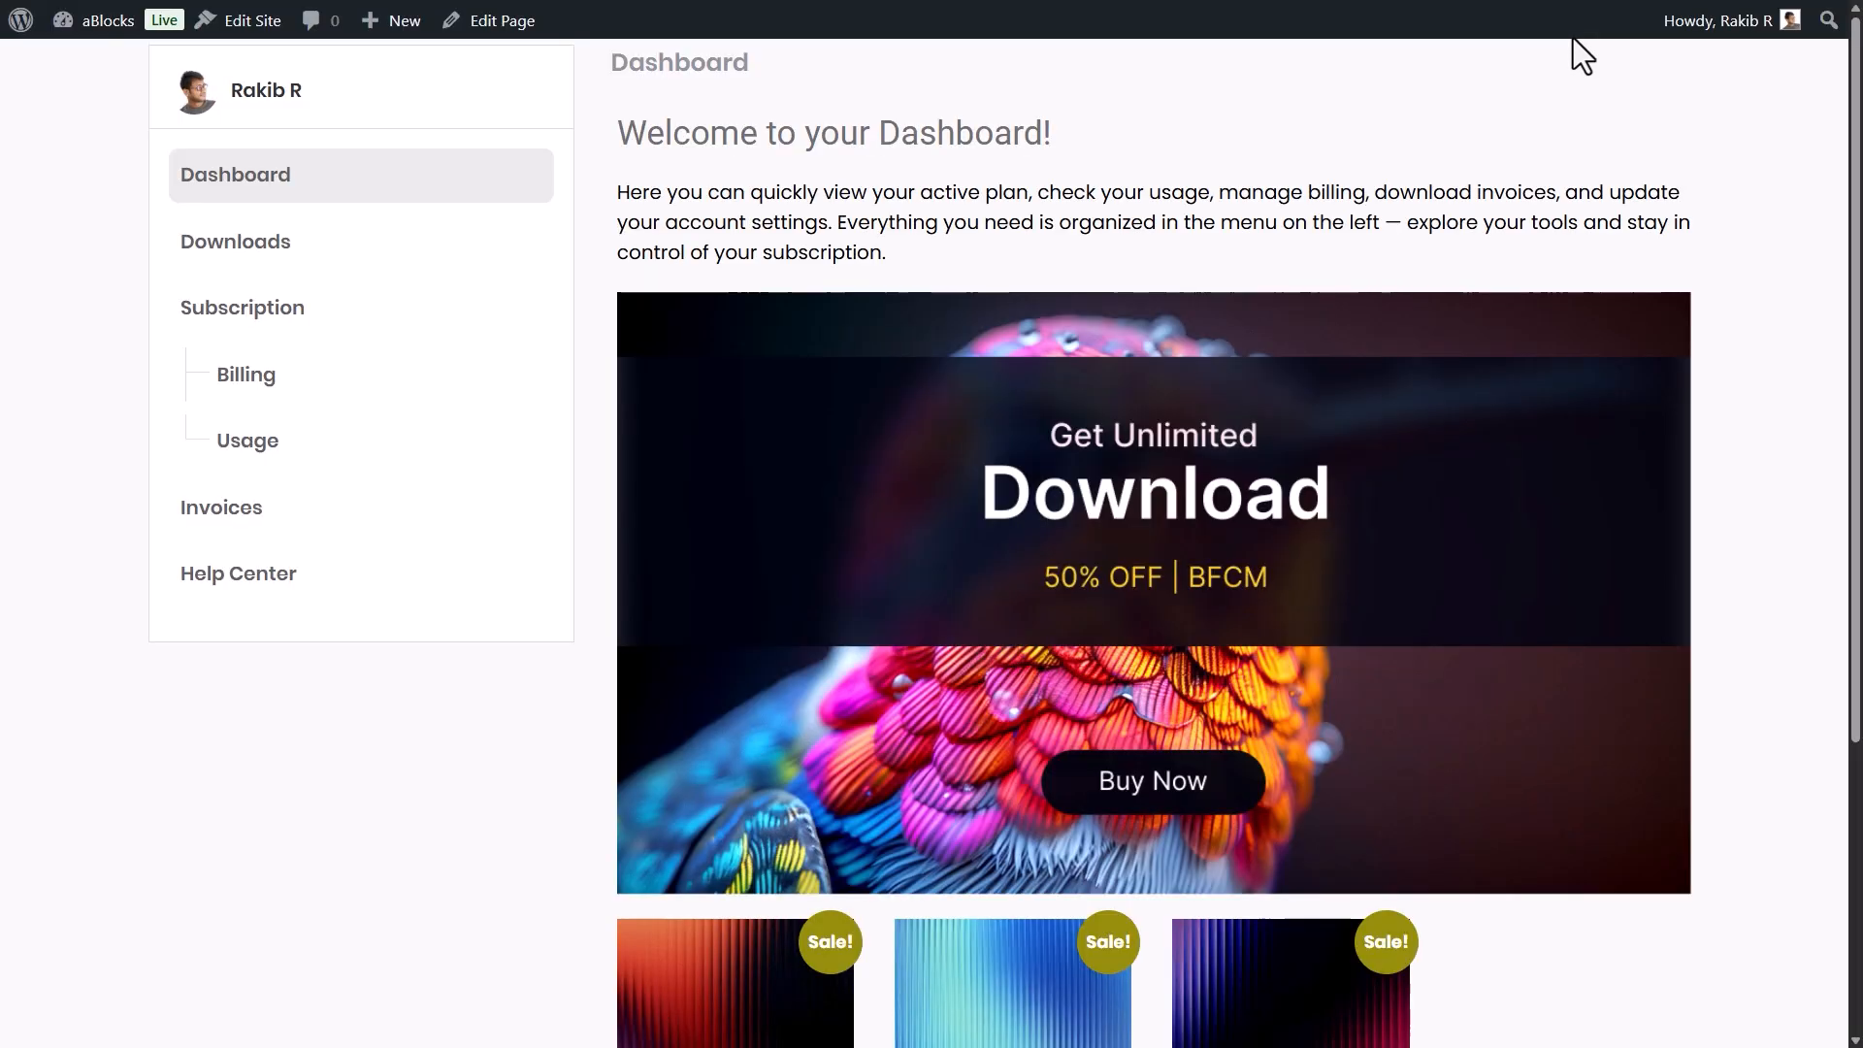
{"action": "scroll", "coordinate": [1574, 37], "scroll_direction": "down", "scroll_amount": 3}
{"action": "scroll", "coordinate": [1580, 56], "scroll_direction": "down", "scroll_amount": 1}
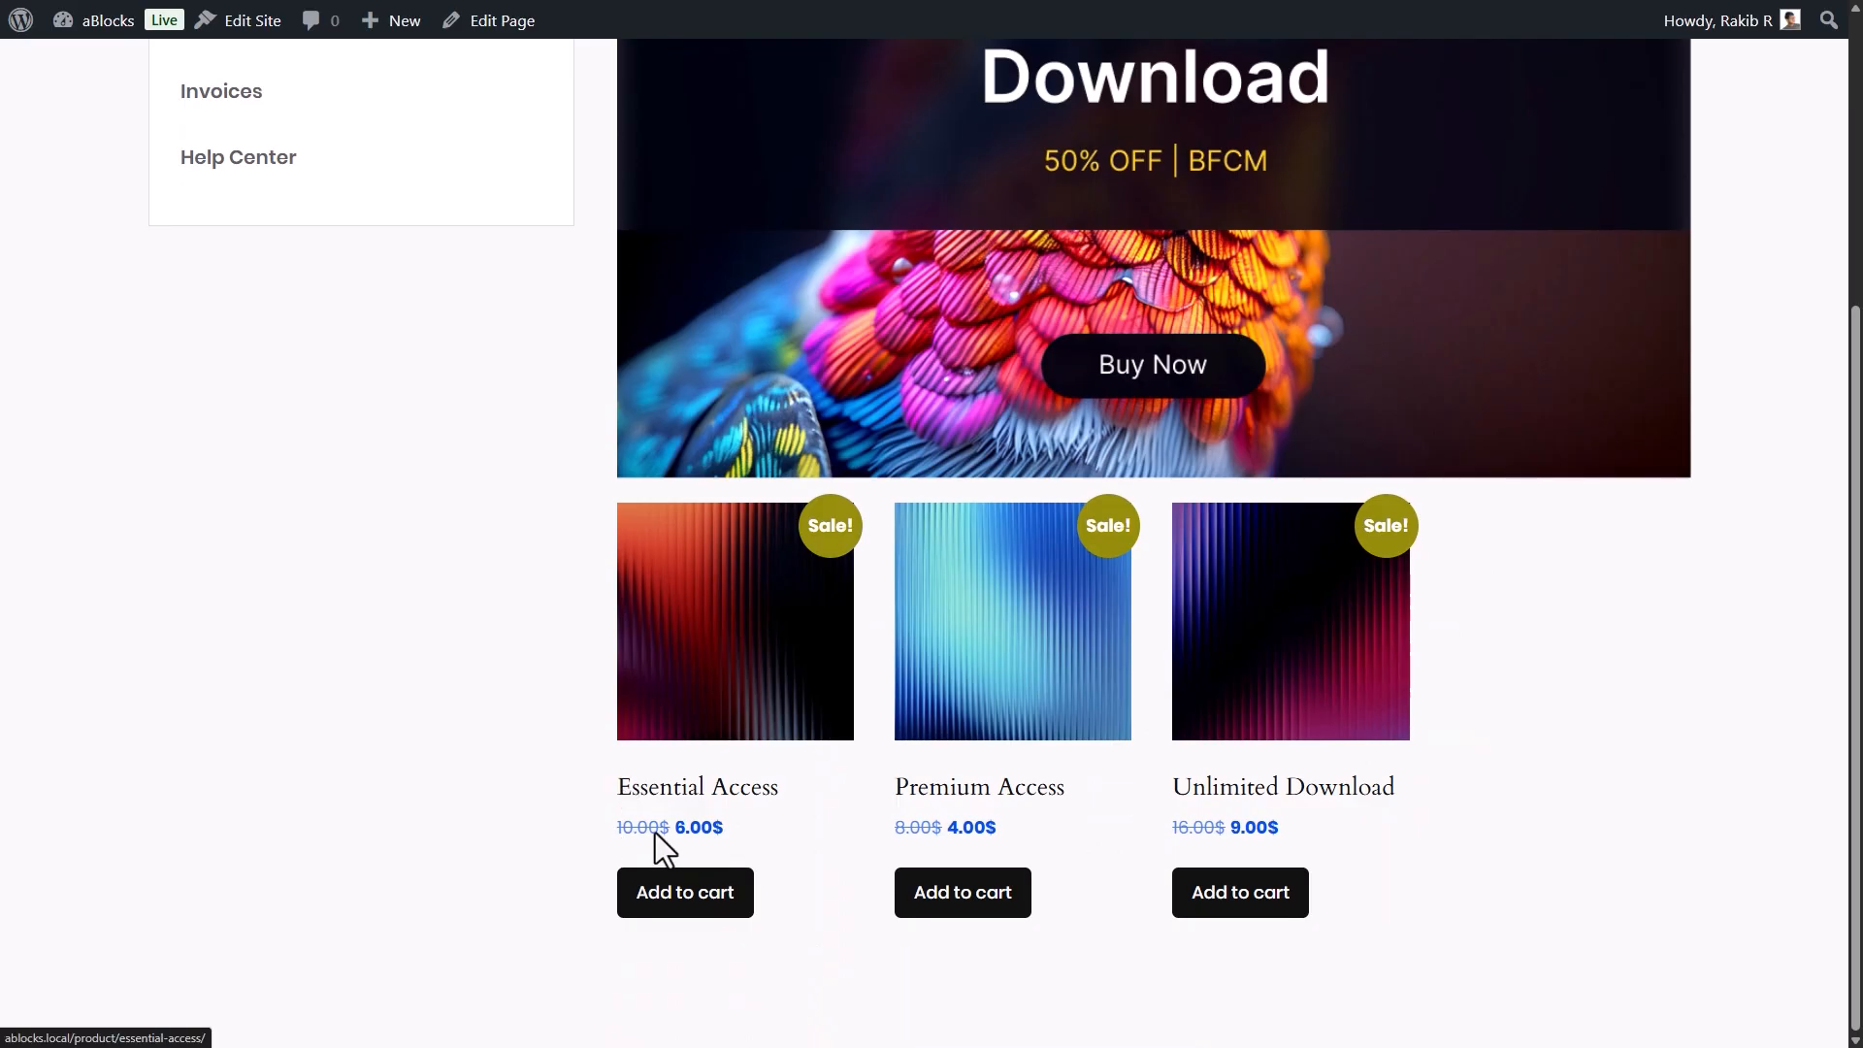
{"action": "scroll", "coordinate": [1329, 821], "scroll_direction": "up", "scroll_amount": 5}
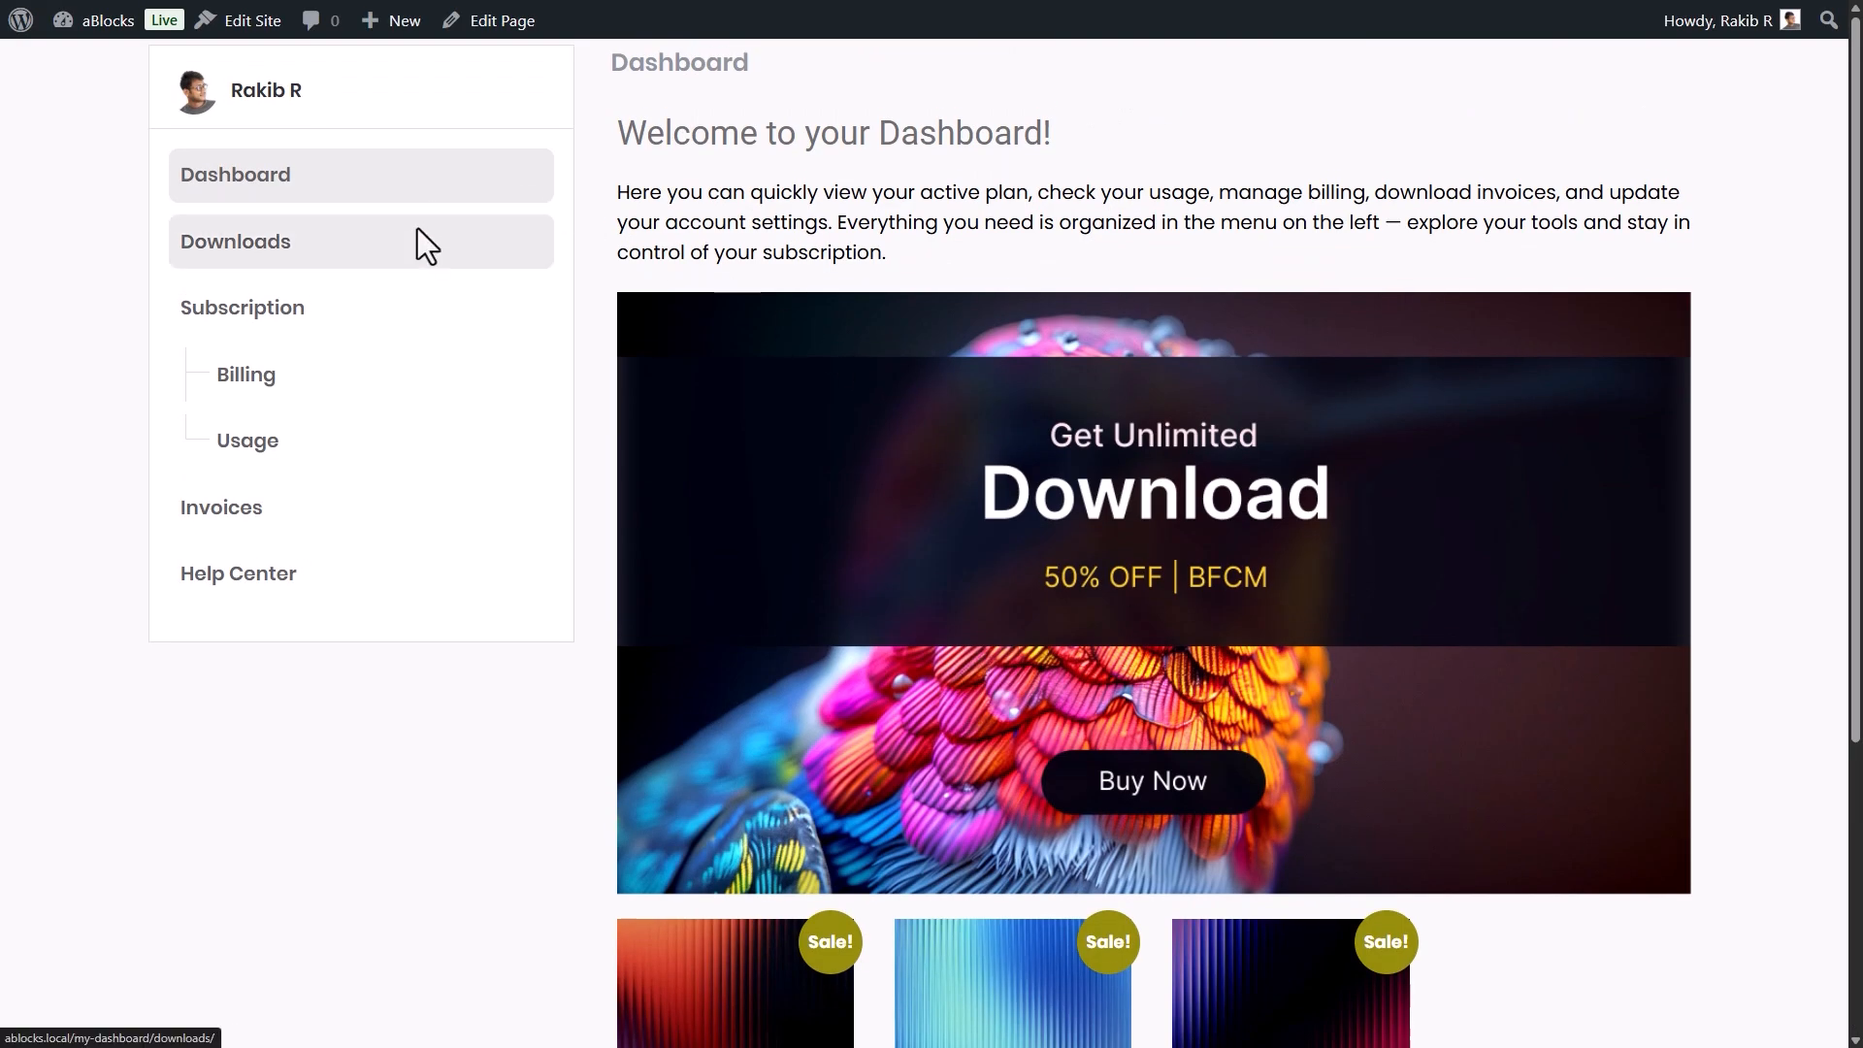
- Go to the site's admin area and open the Frontend Dashboard section of the aBlocks settings
{"action": "left_click", "coordinate": [91, 13]}
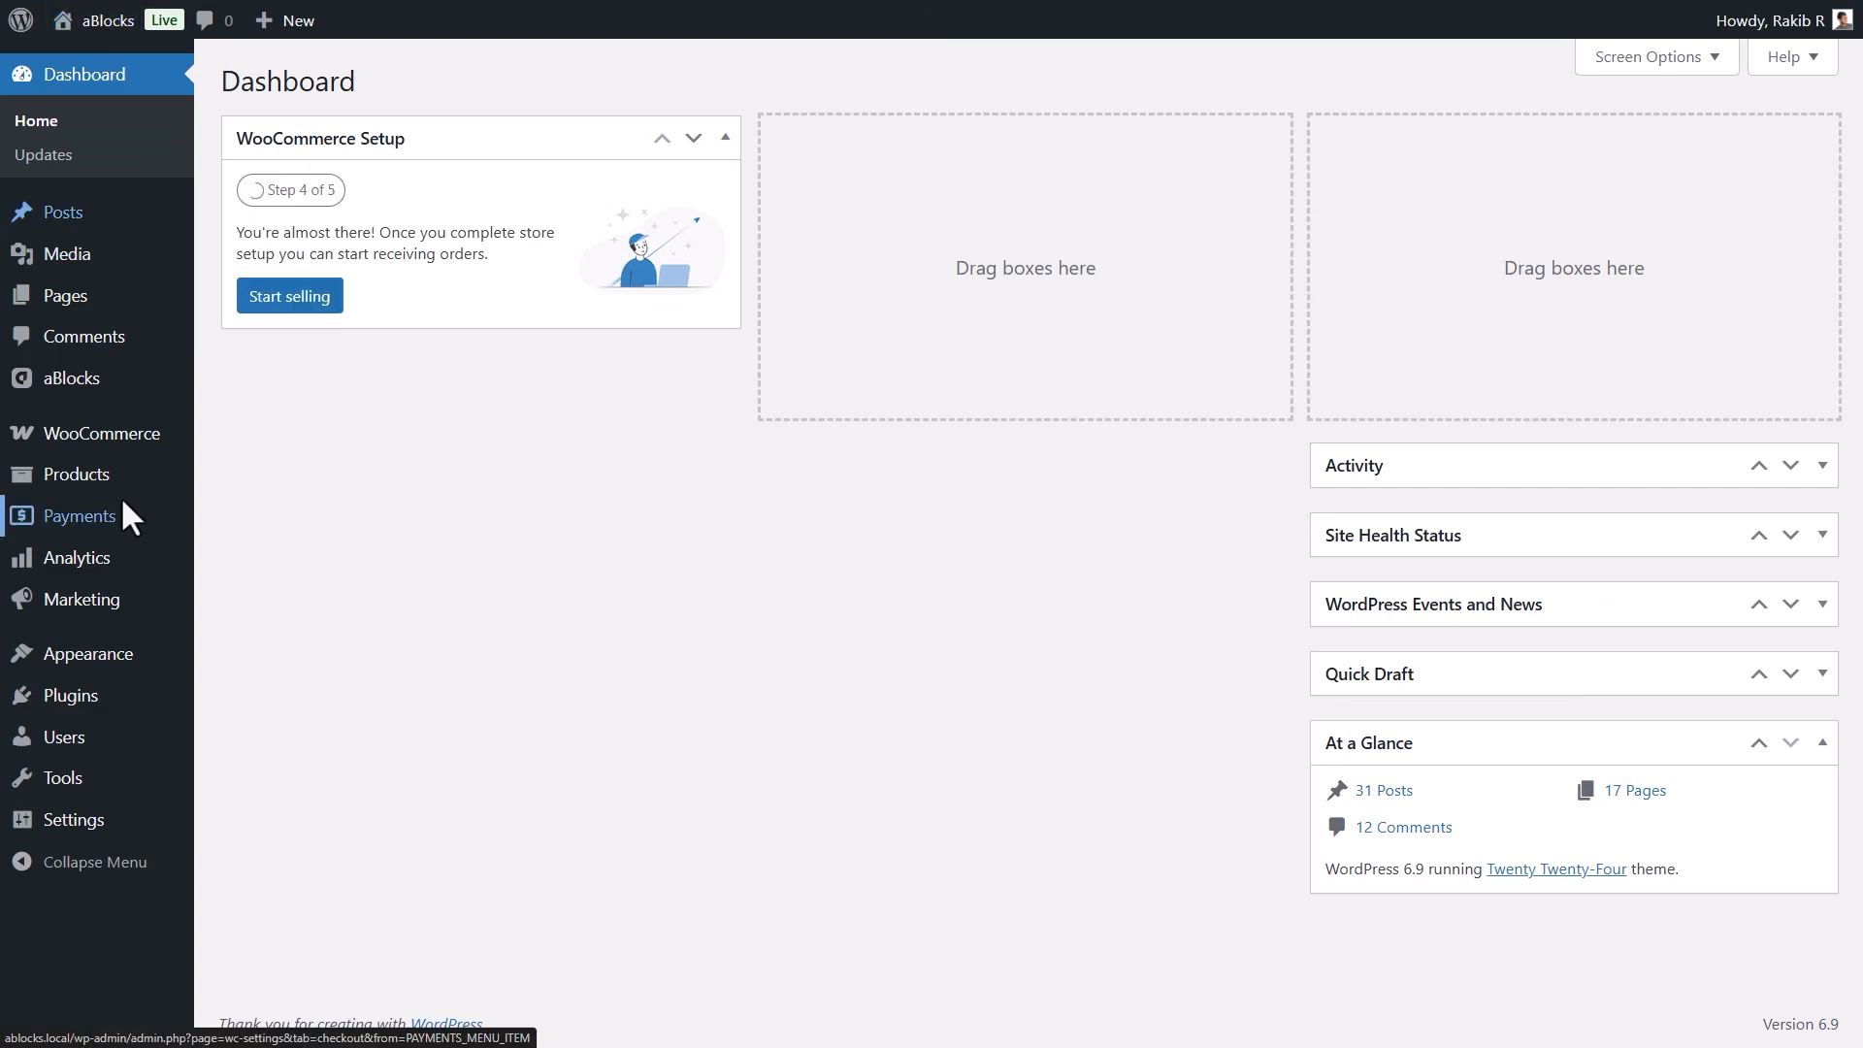
{"action": "mouse_move", "coordinate": [99, 383]}
{"action": "left_click", "coordinate": [294, 556]}
{"action": "left_click", "coordinate": [551, 658]}
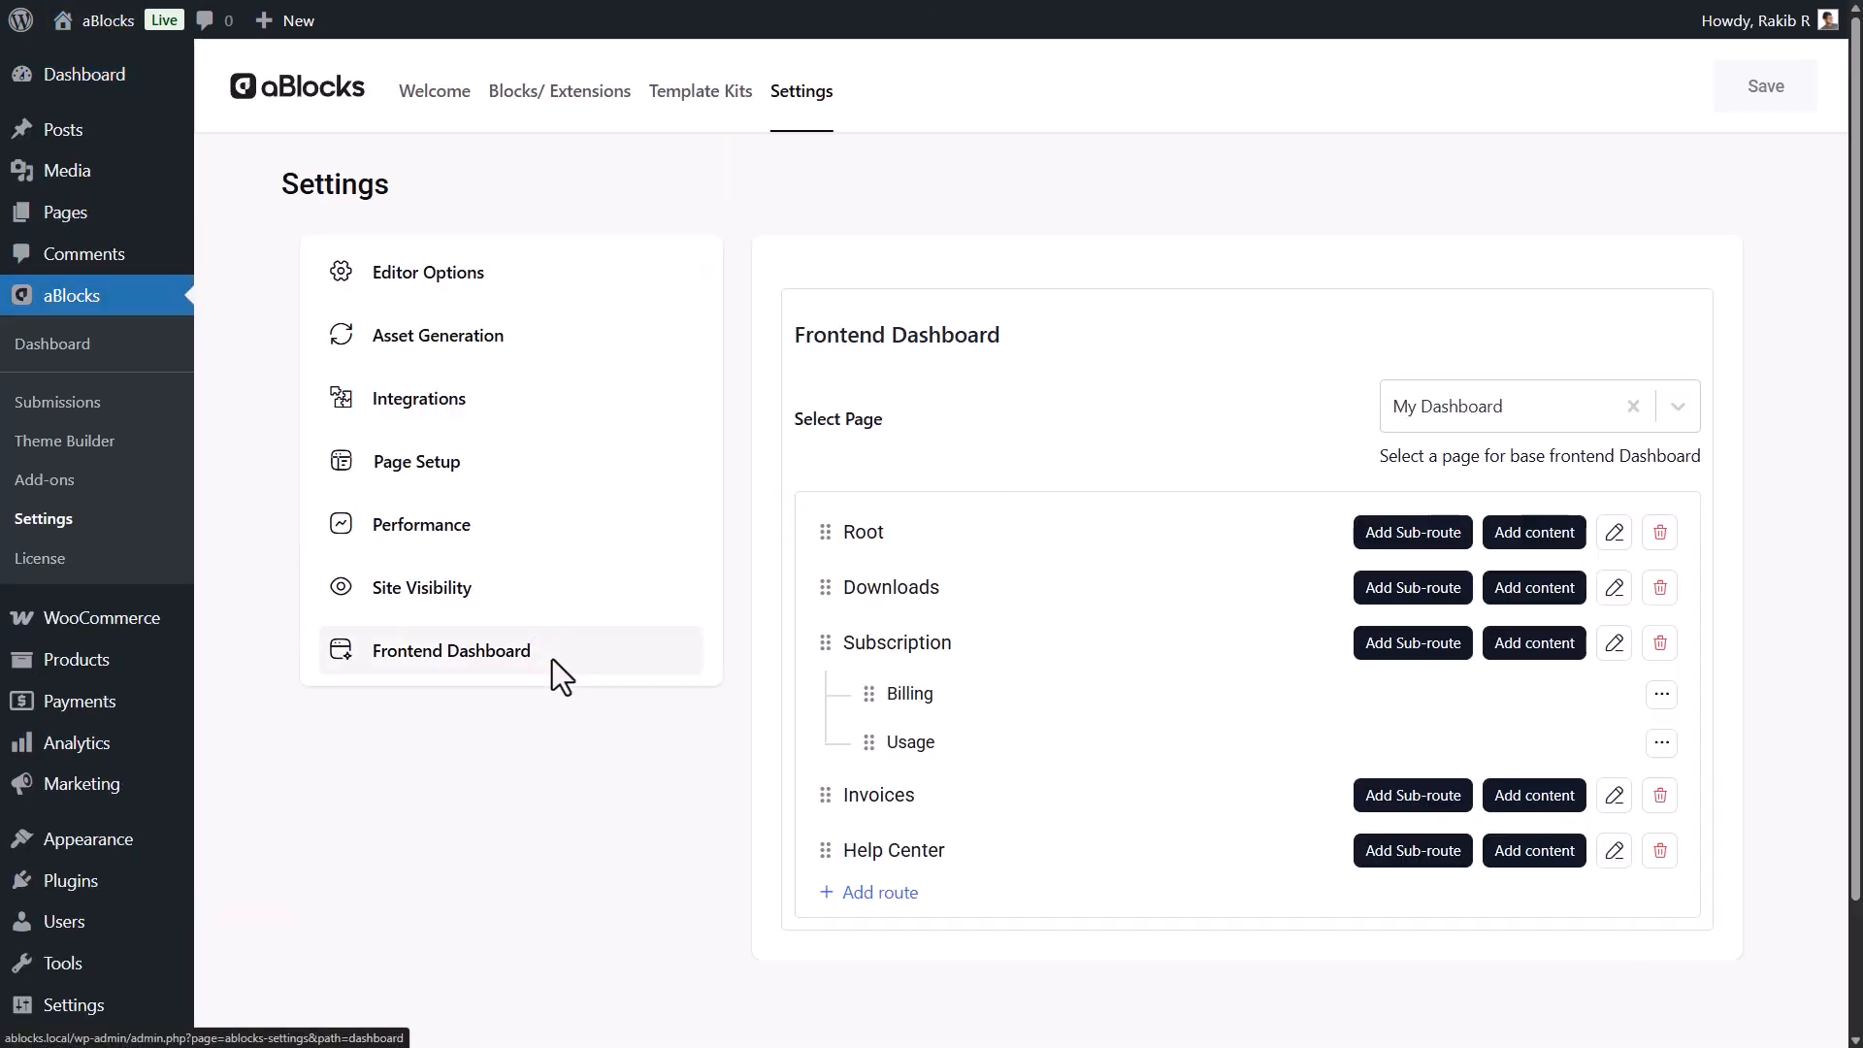
- Add a page route labelled Order Tracking and move it between Downloads and Subscription
{"action": "left_click", "coordinate": [898, 890]}
{"action": "left_click", "coordinate": [598, 414]}
{"action": "type", "text": "Order Tracking"}
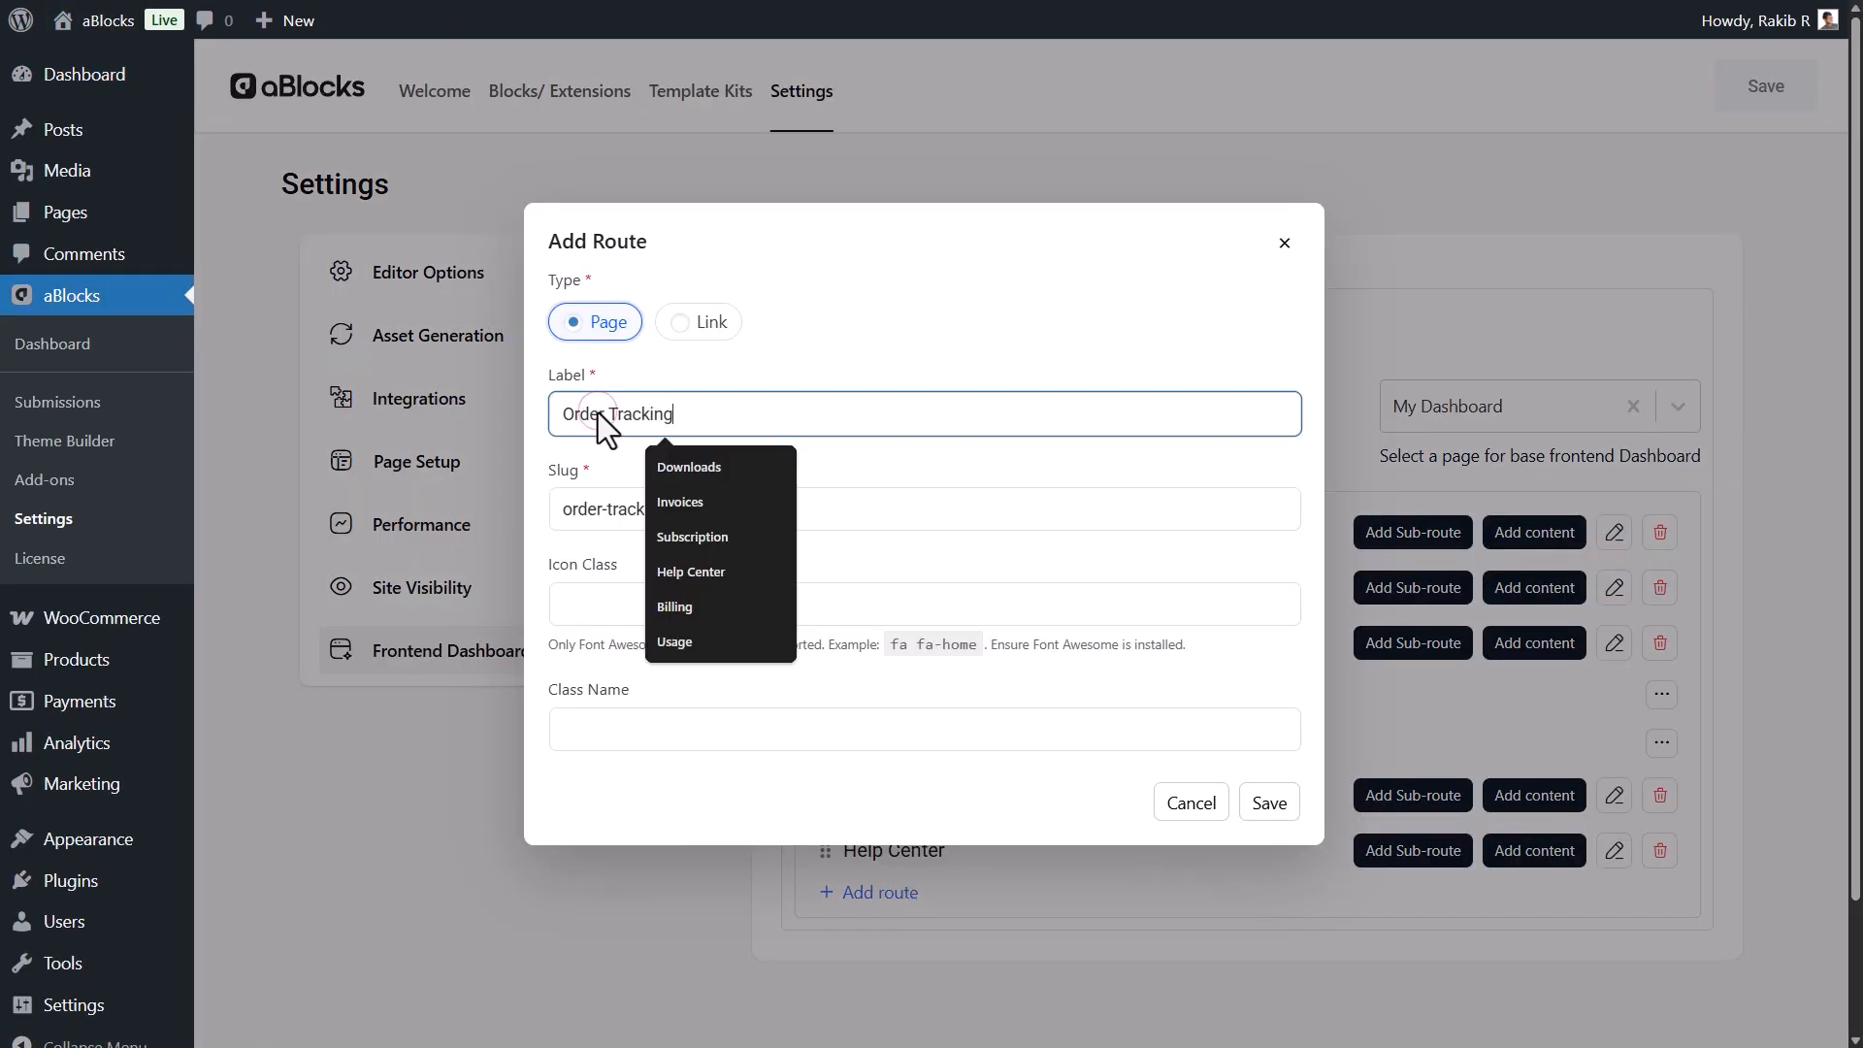
{"action": "left_click", "coordinate": [1269, 802]}
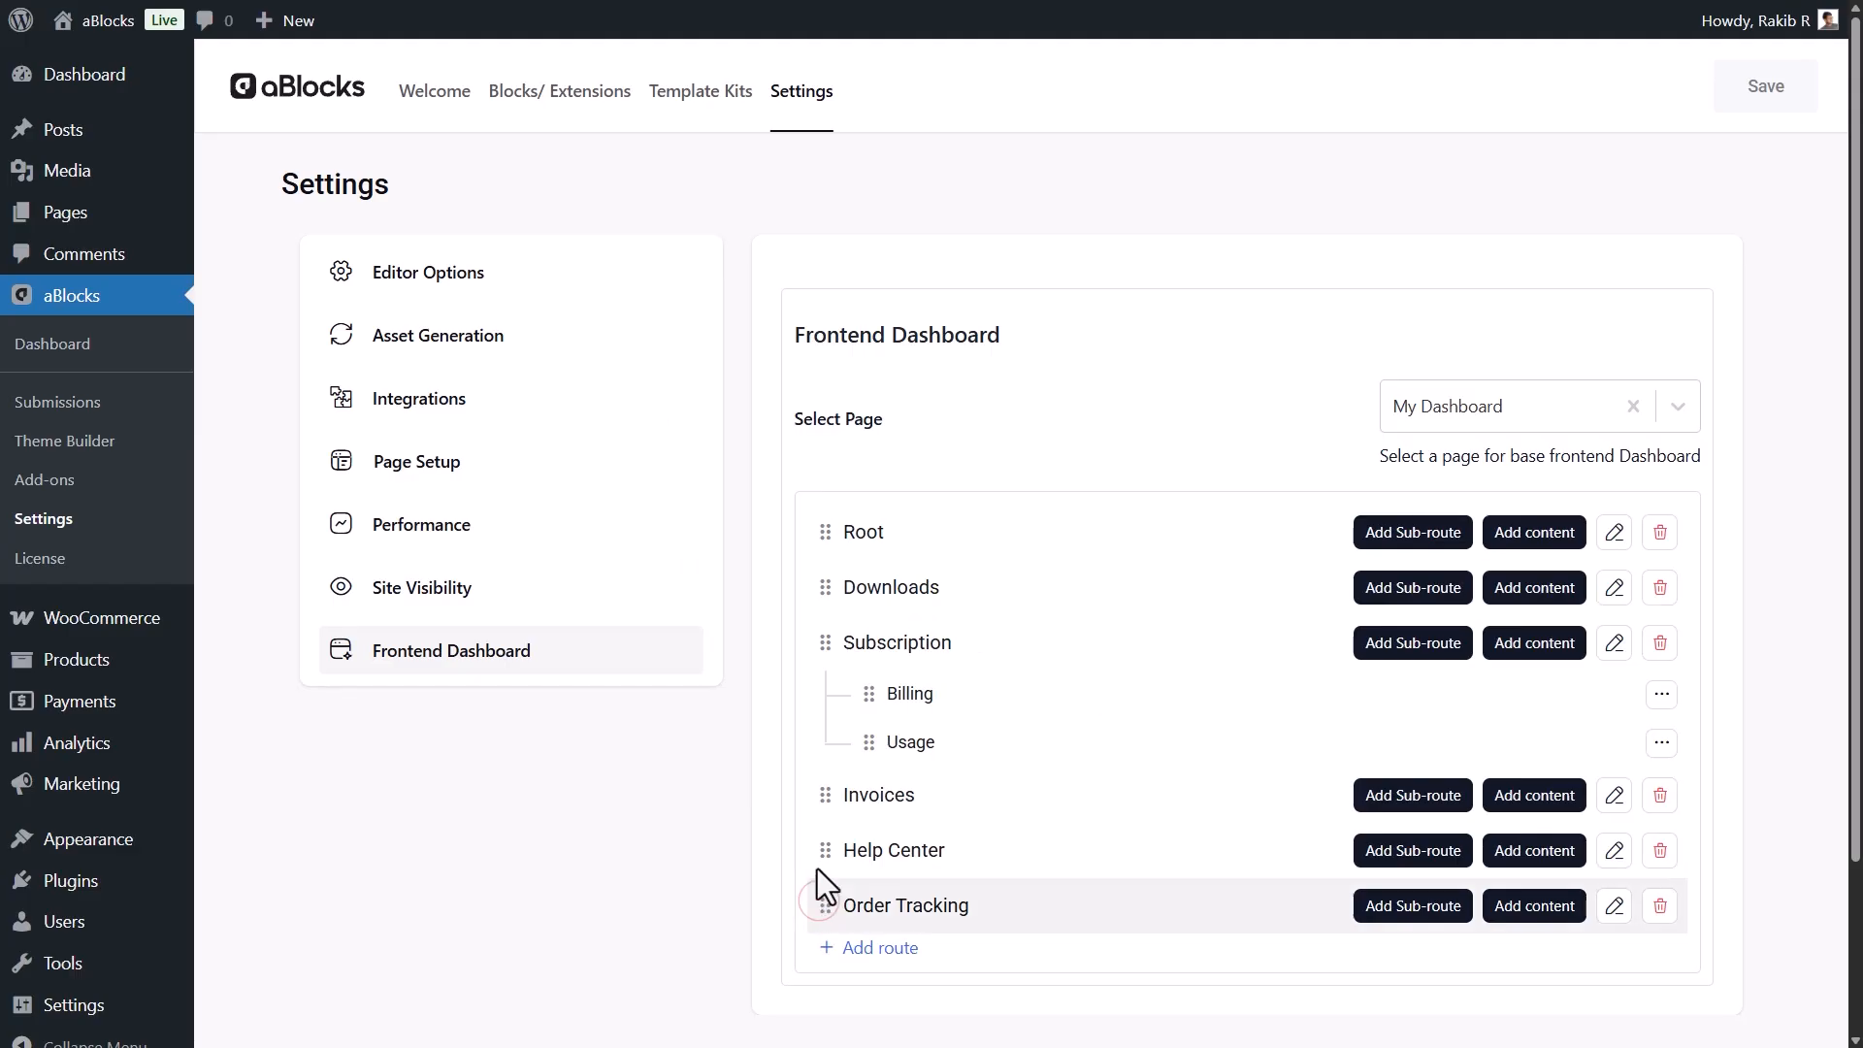
{"action": "left_click_drag", "start_coordinate": [825, 905], "coordinate": [836, 649]}
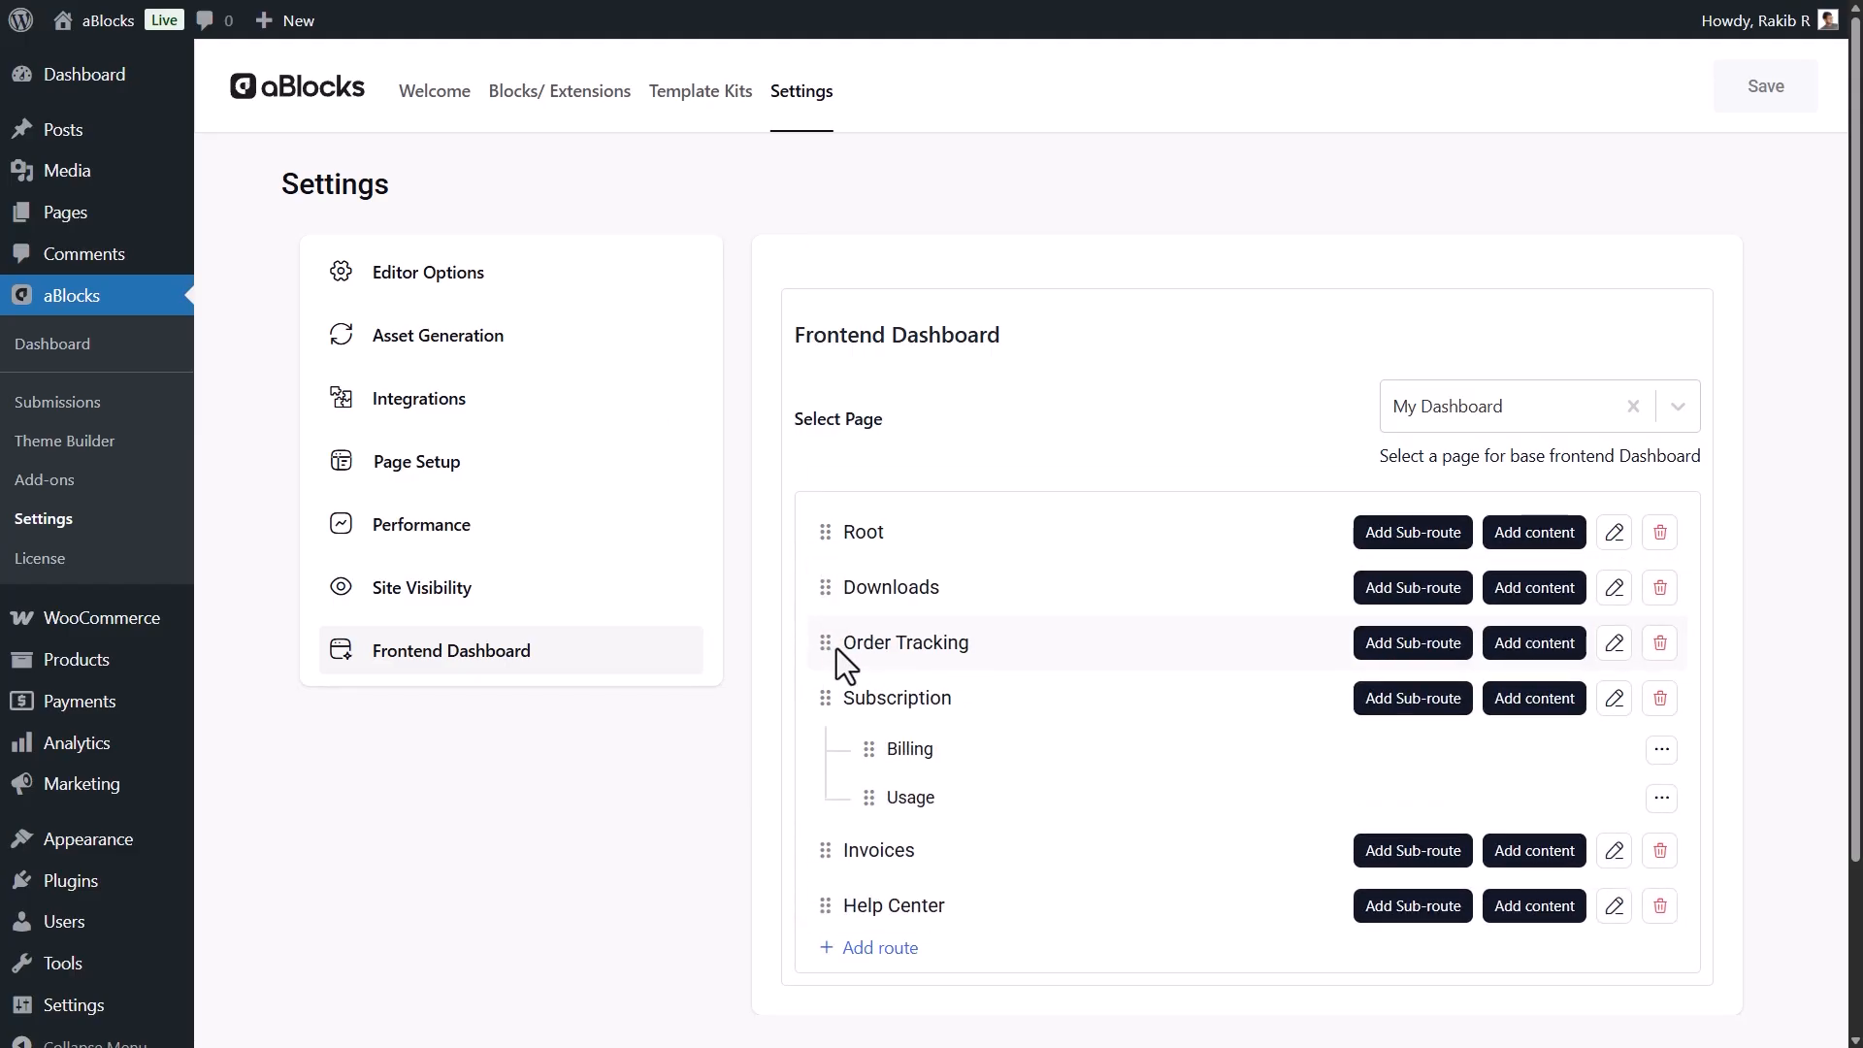
- Open the Order Tracking route's content for editing and insert a Container block with a single-column layout
{"action": "left_click", "coordinate": [1556, 638]}
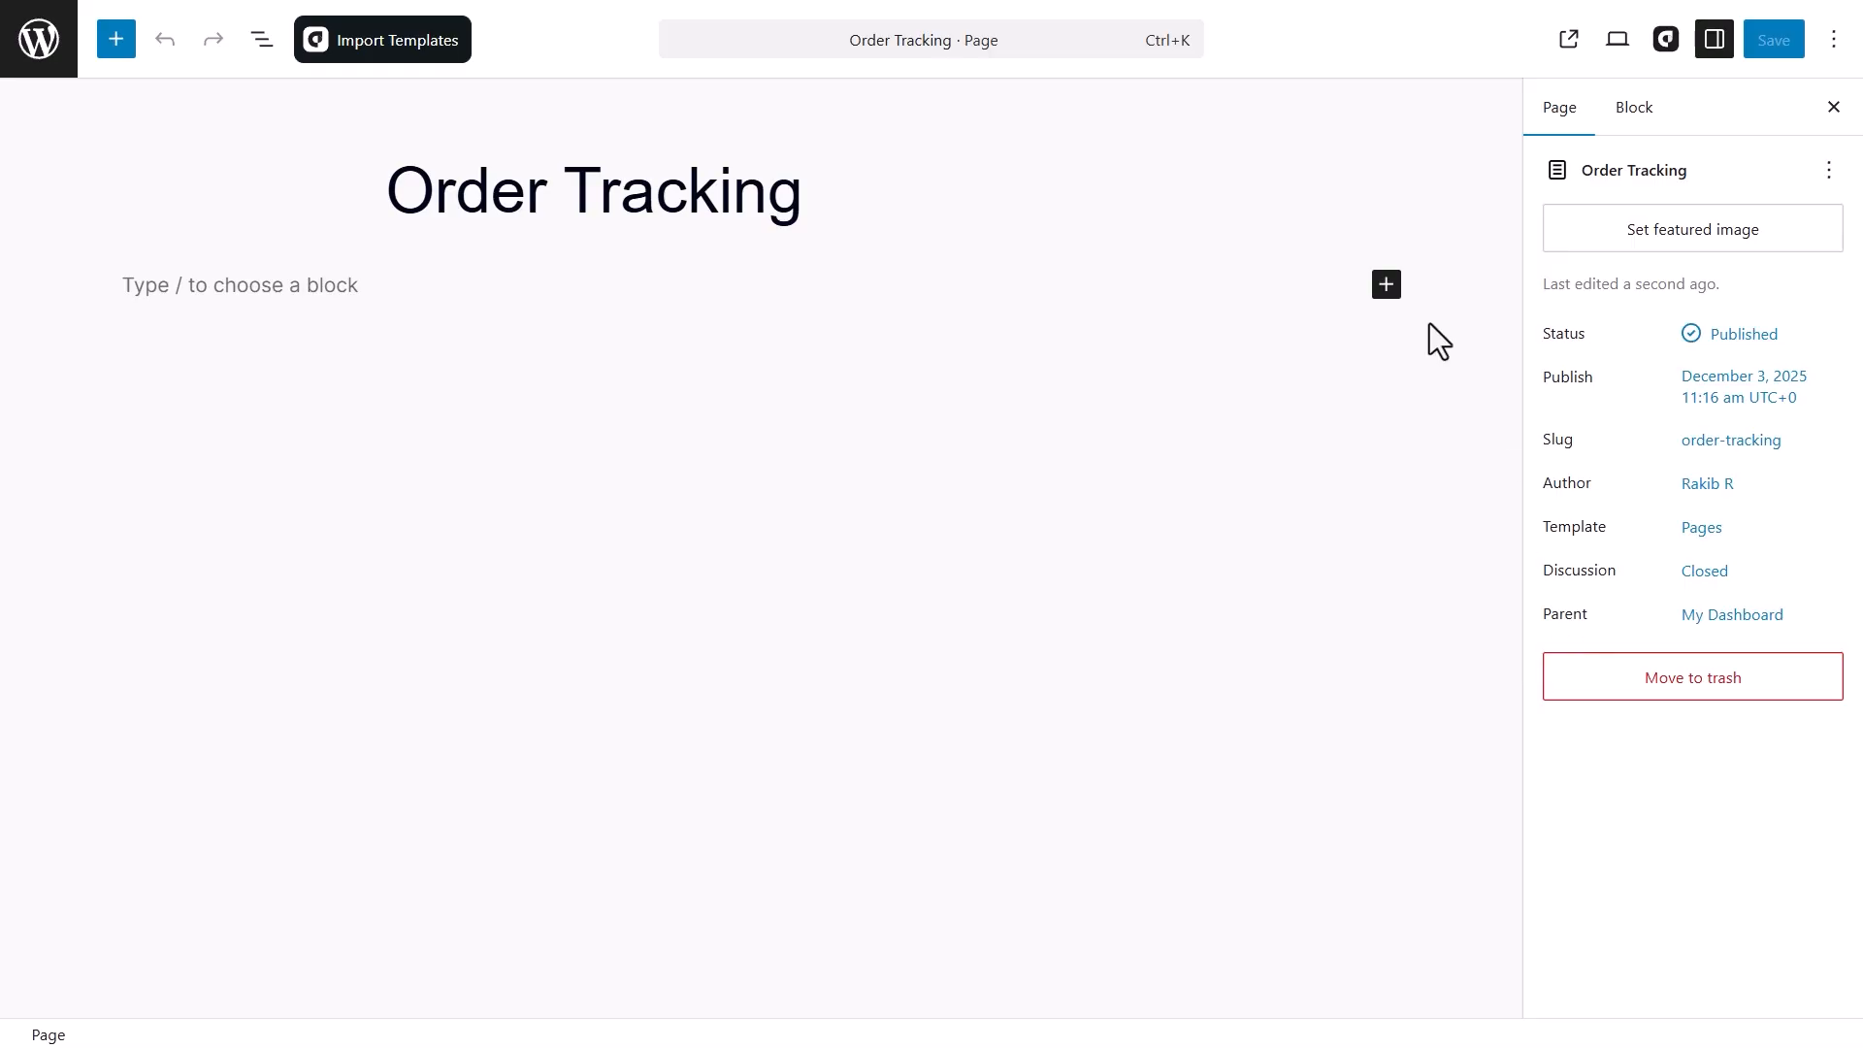
{"action": "left_click", "coordinate": [1385, 284]}
{"action": "type", "text": "container"}
{"action": "left_click", "coordinate": [1481, 452]}
{"action": "left_click", "coordinate": [612, 517]}
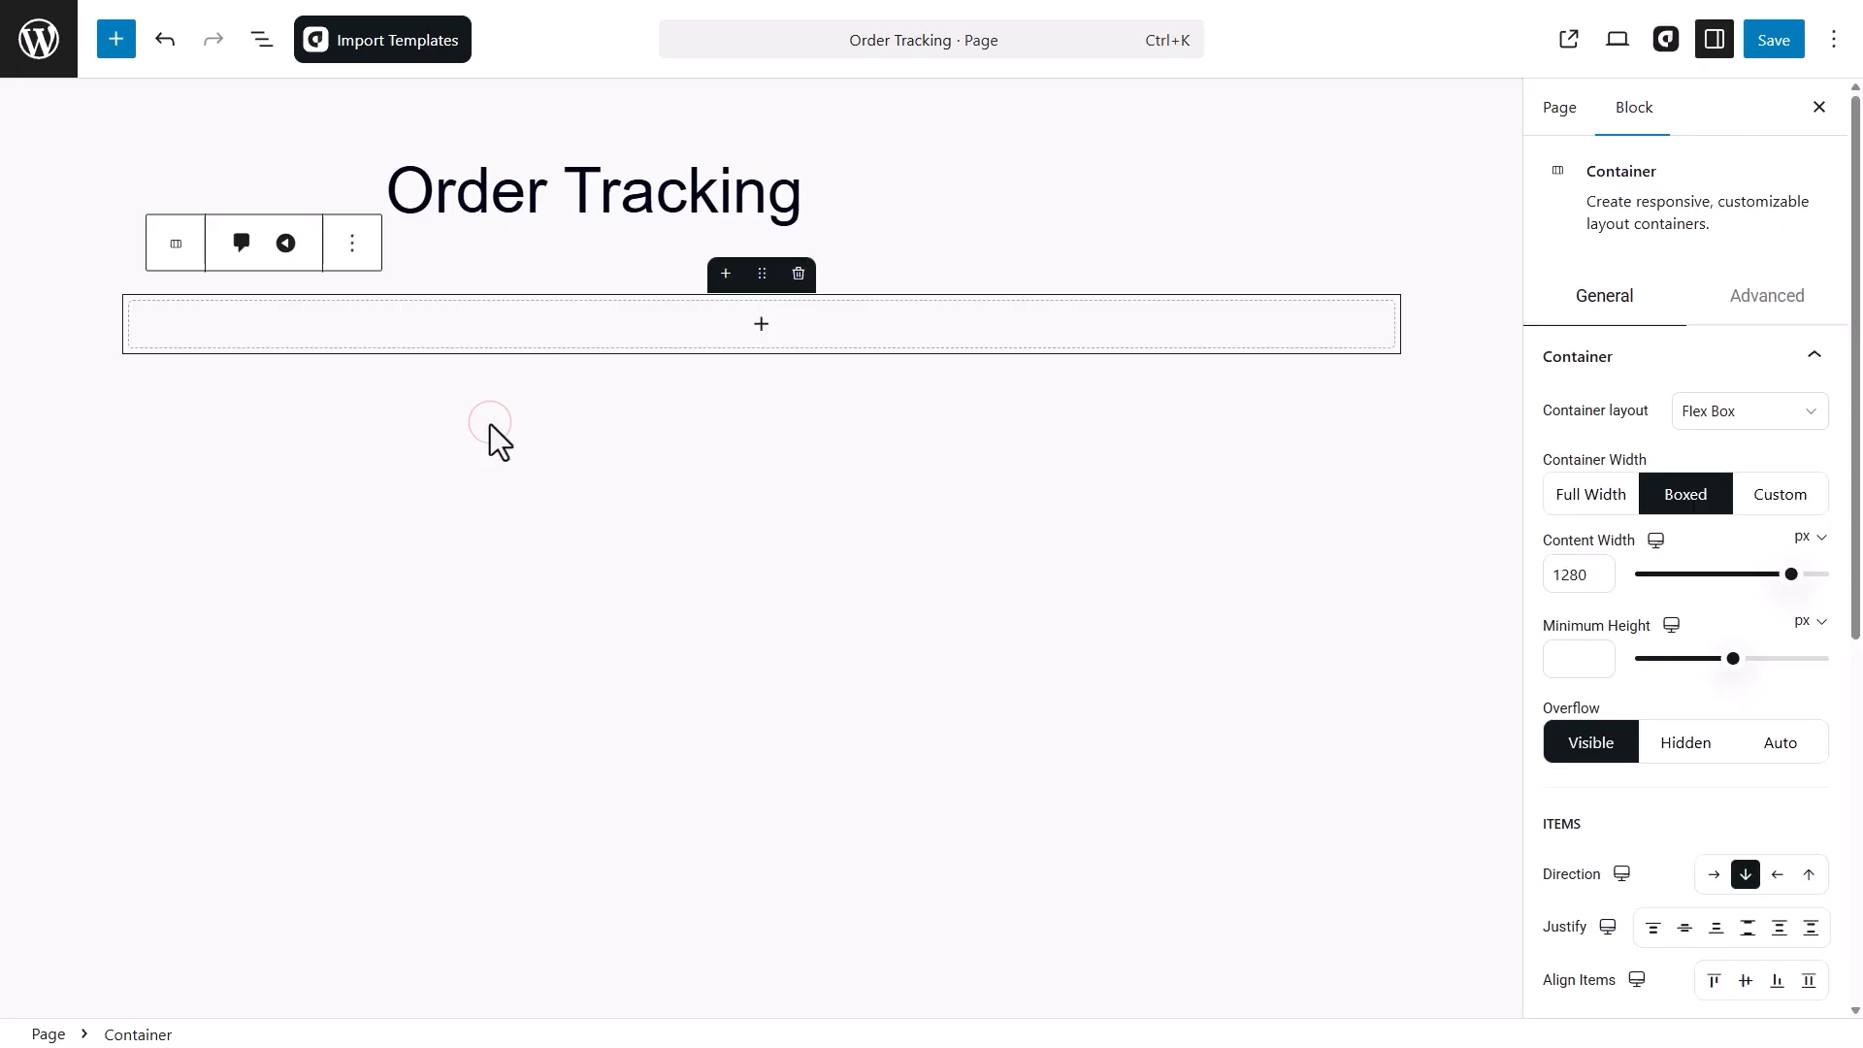
- Insert a Shortcode block in the Order Tracking container and paste the [woocommerce_order_tracking] shortcode into it
{"action": "left_click", "coordinate": [762, 318]}
{"action": "type", "text": "shortcode"}
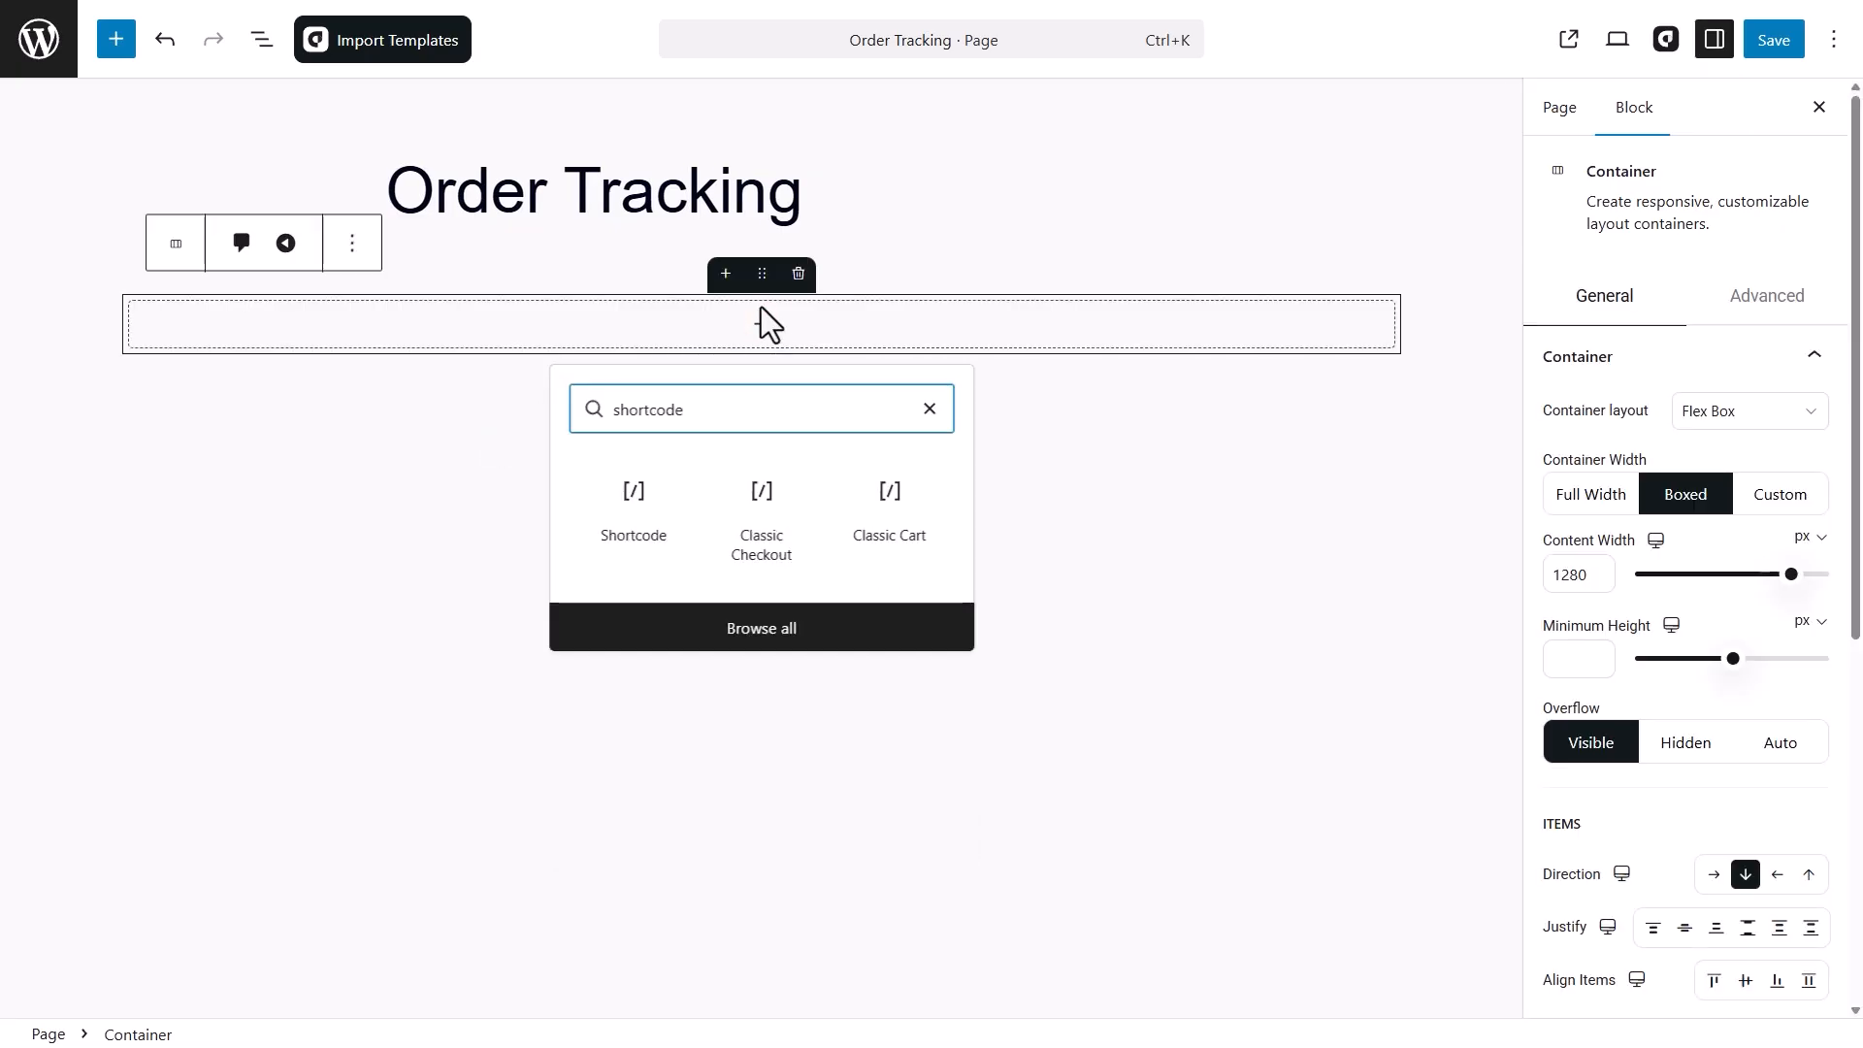
{"action": "key", "text": "Return"}
{"action": "right_click", "coordinate": [238, 411]}
{"action": "left_click", "coordinate": [347, 629]}
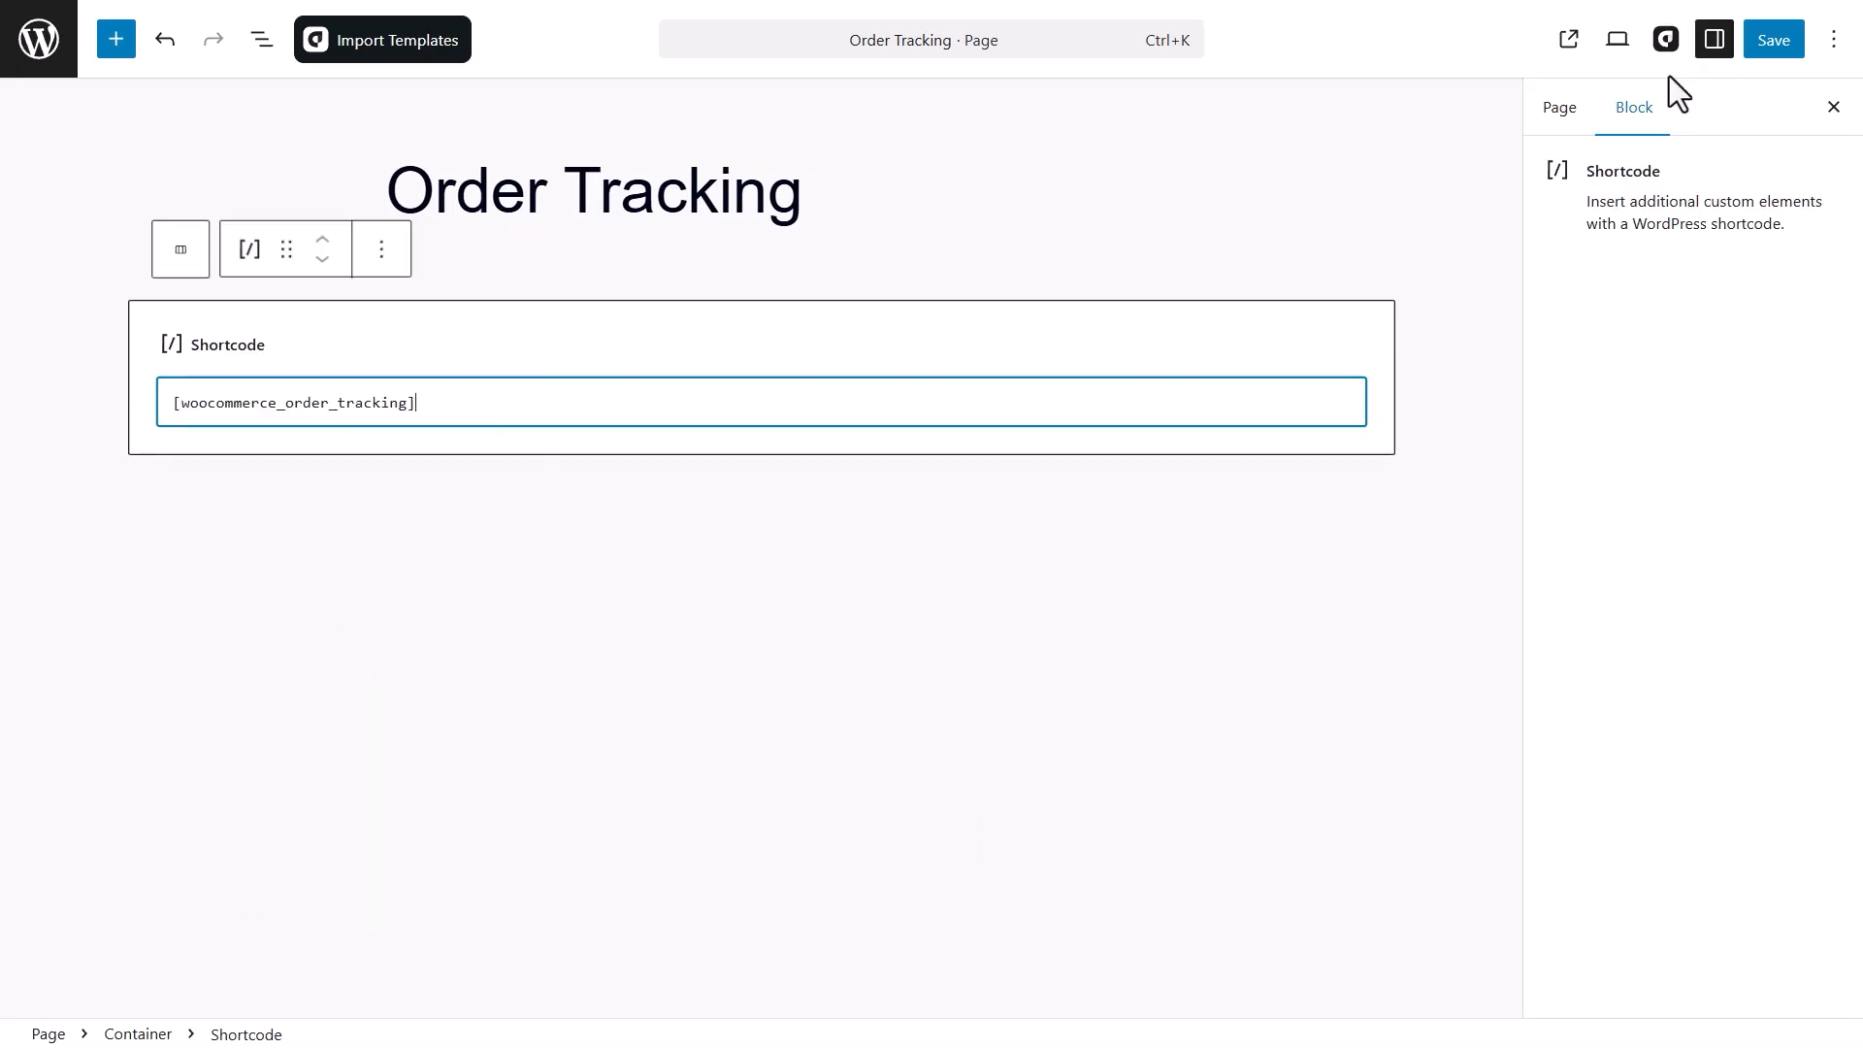
- Save the Order Tracking page and review it and the Dashboard section on the live site
{"action": "left_click", "coordinate": [1755, 34]}
{"action": "left_click", "coordinate": [1569, 41]}
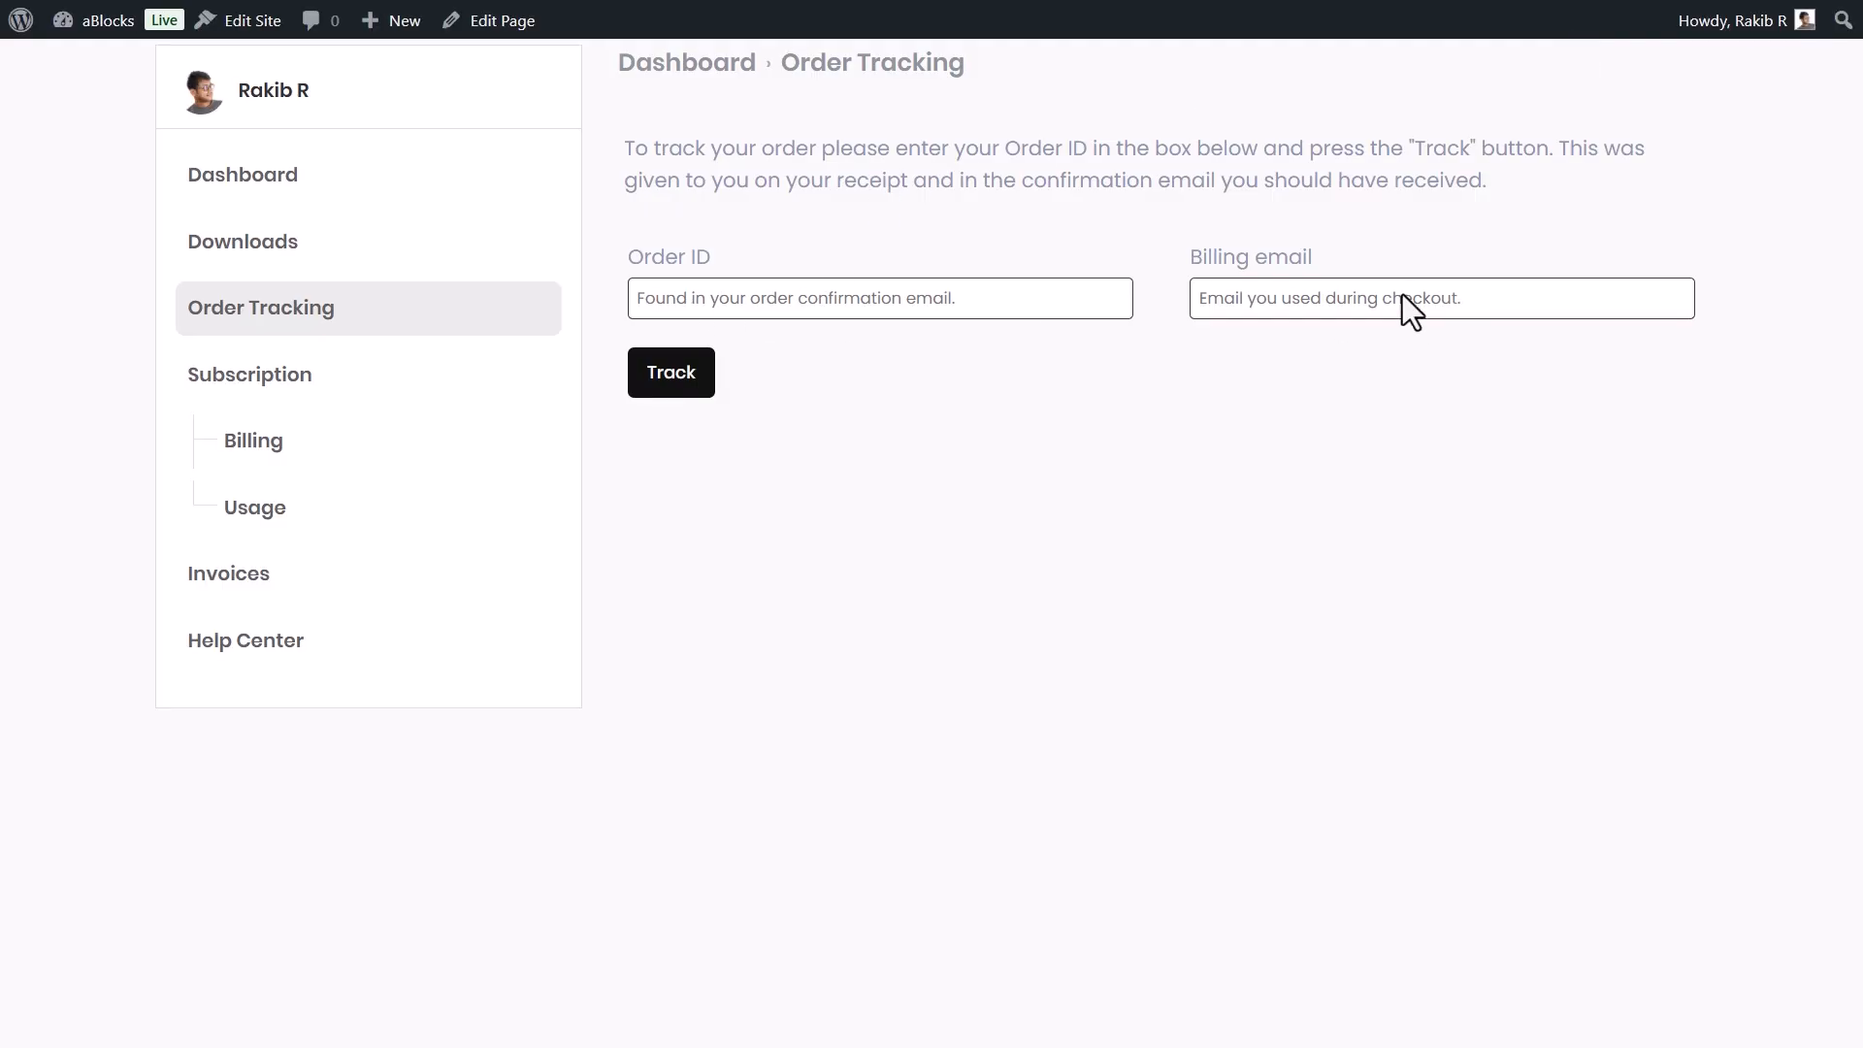
{"action": "left_click", "coordinate": [342, 190]}
{"action": "scroll", "coordinate": [654, 252], "scroll_direction": "down", "scroll_amount": 5}
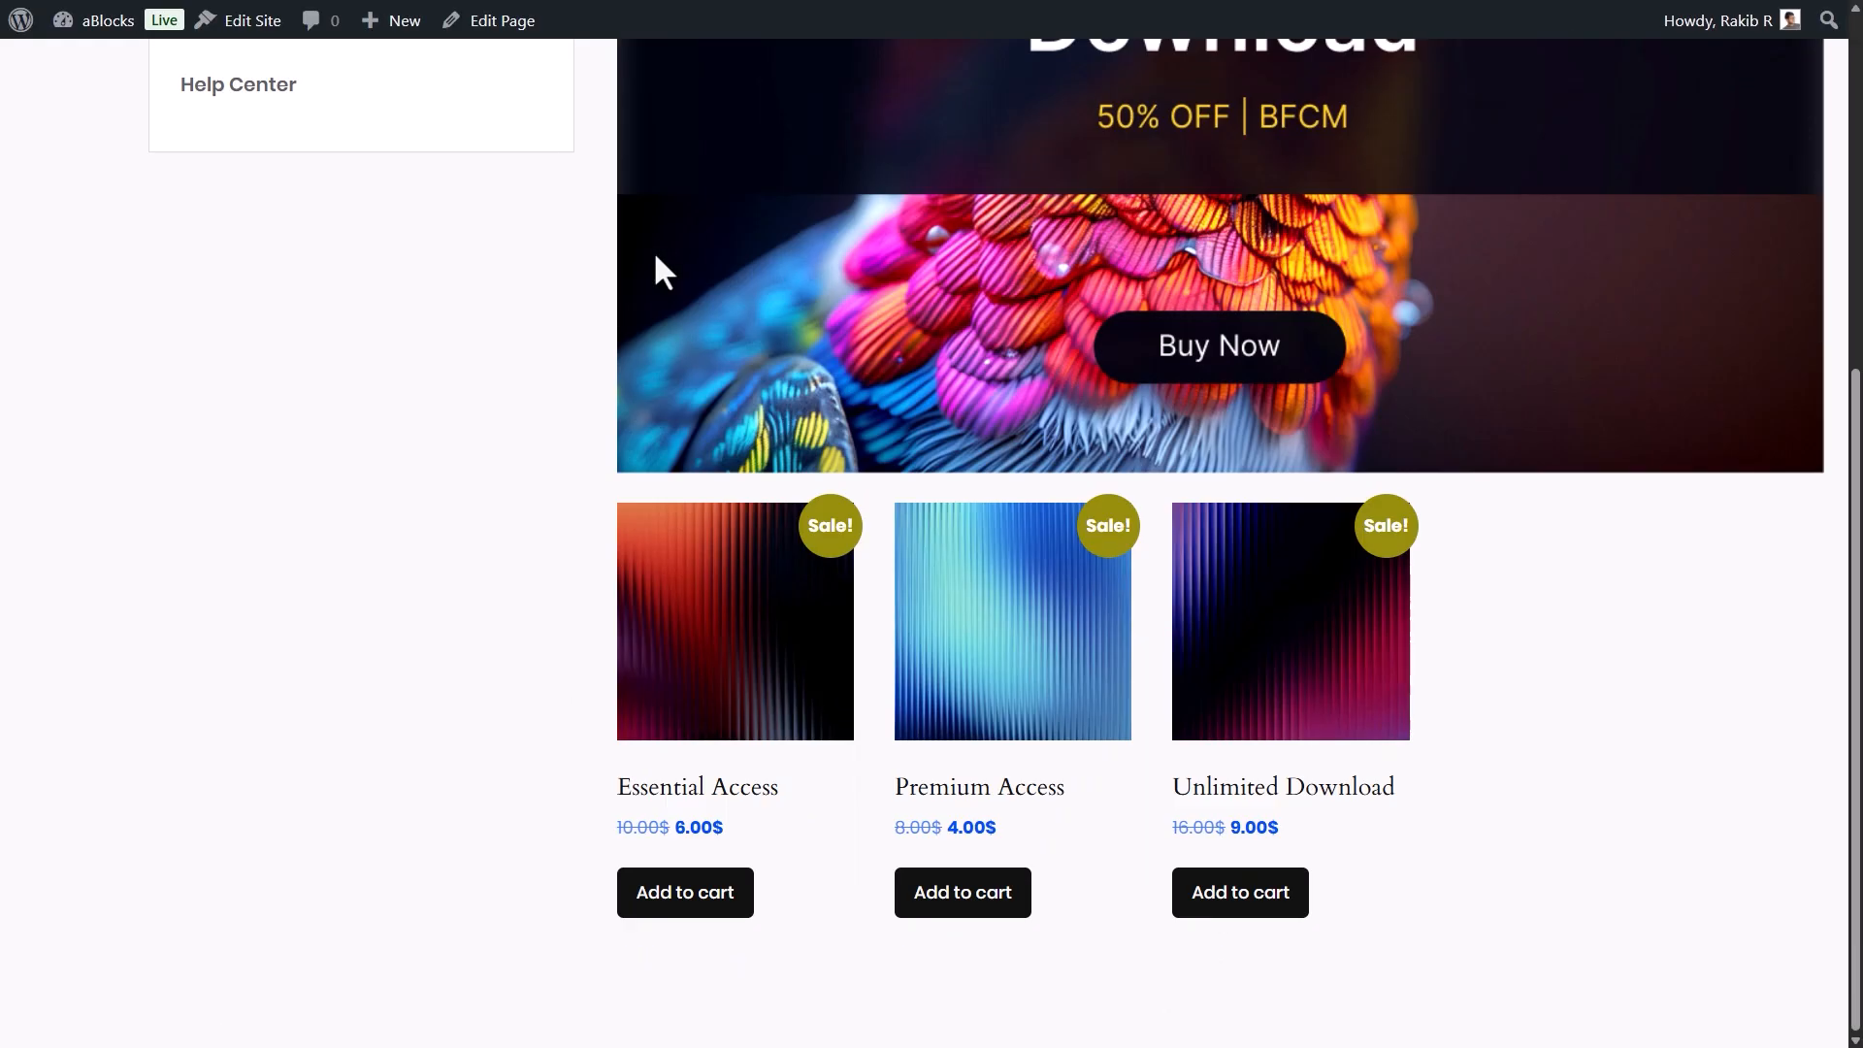
{"action": "scroll", "coordinate": [660, 572], "scroll_direction": "up", "scroll_amount": 6}
{"action": "left_click", "coordinate": [397, 325]}
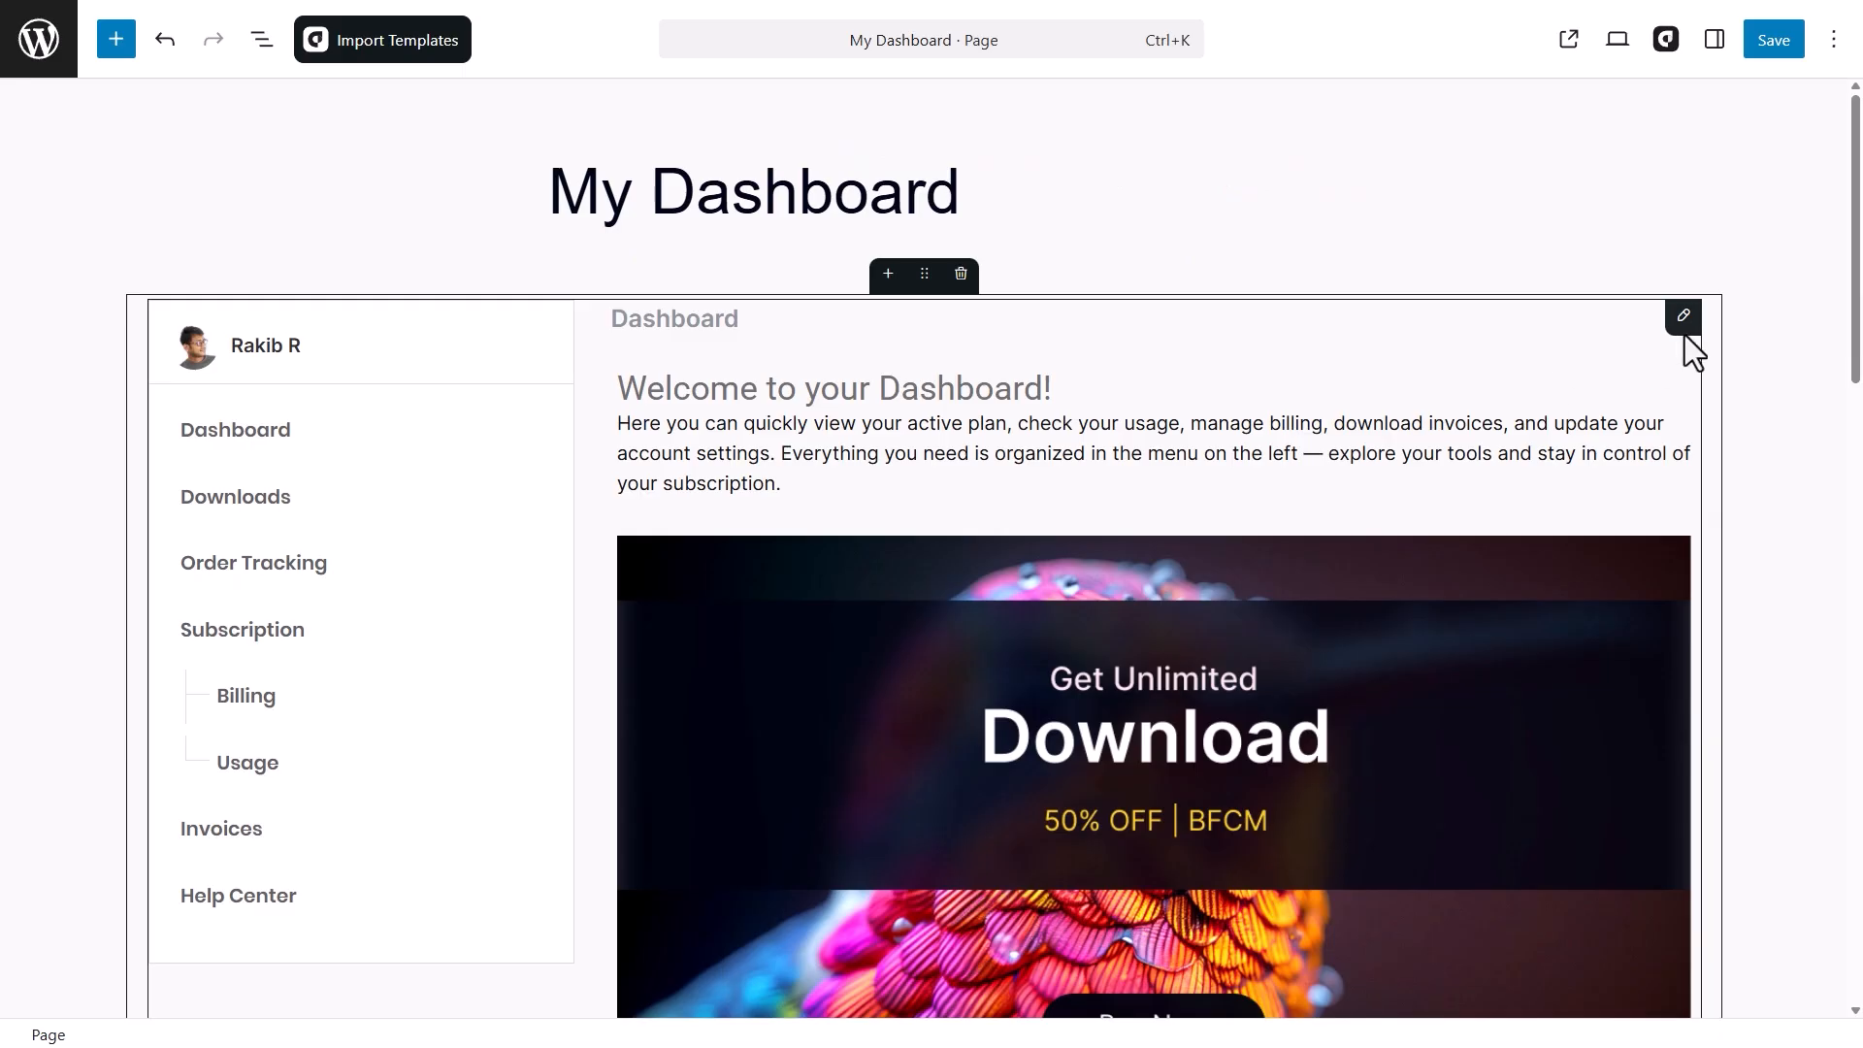
- Select the Frontend Dashboard block on the My Dashboard page and set its sidebar background color to #000311
{"action": "left_click", "coordinate": [1685, 345]}
{"action": "left_click", "coordinate": [1716, 40]}
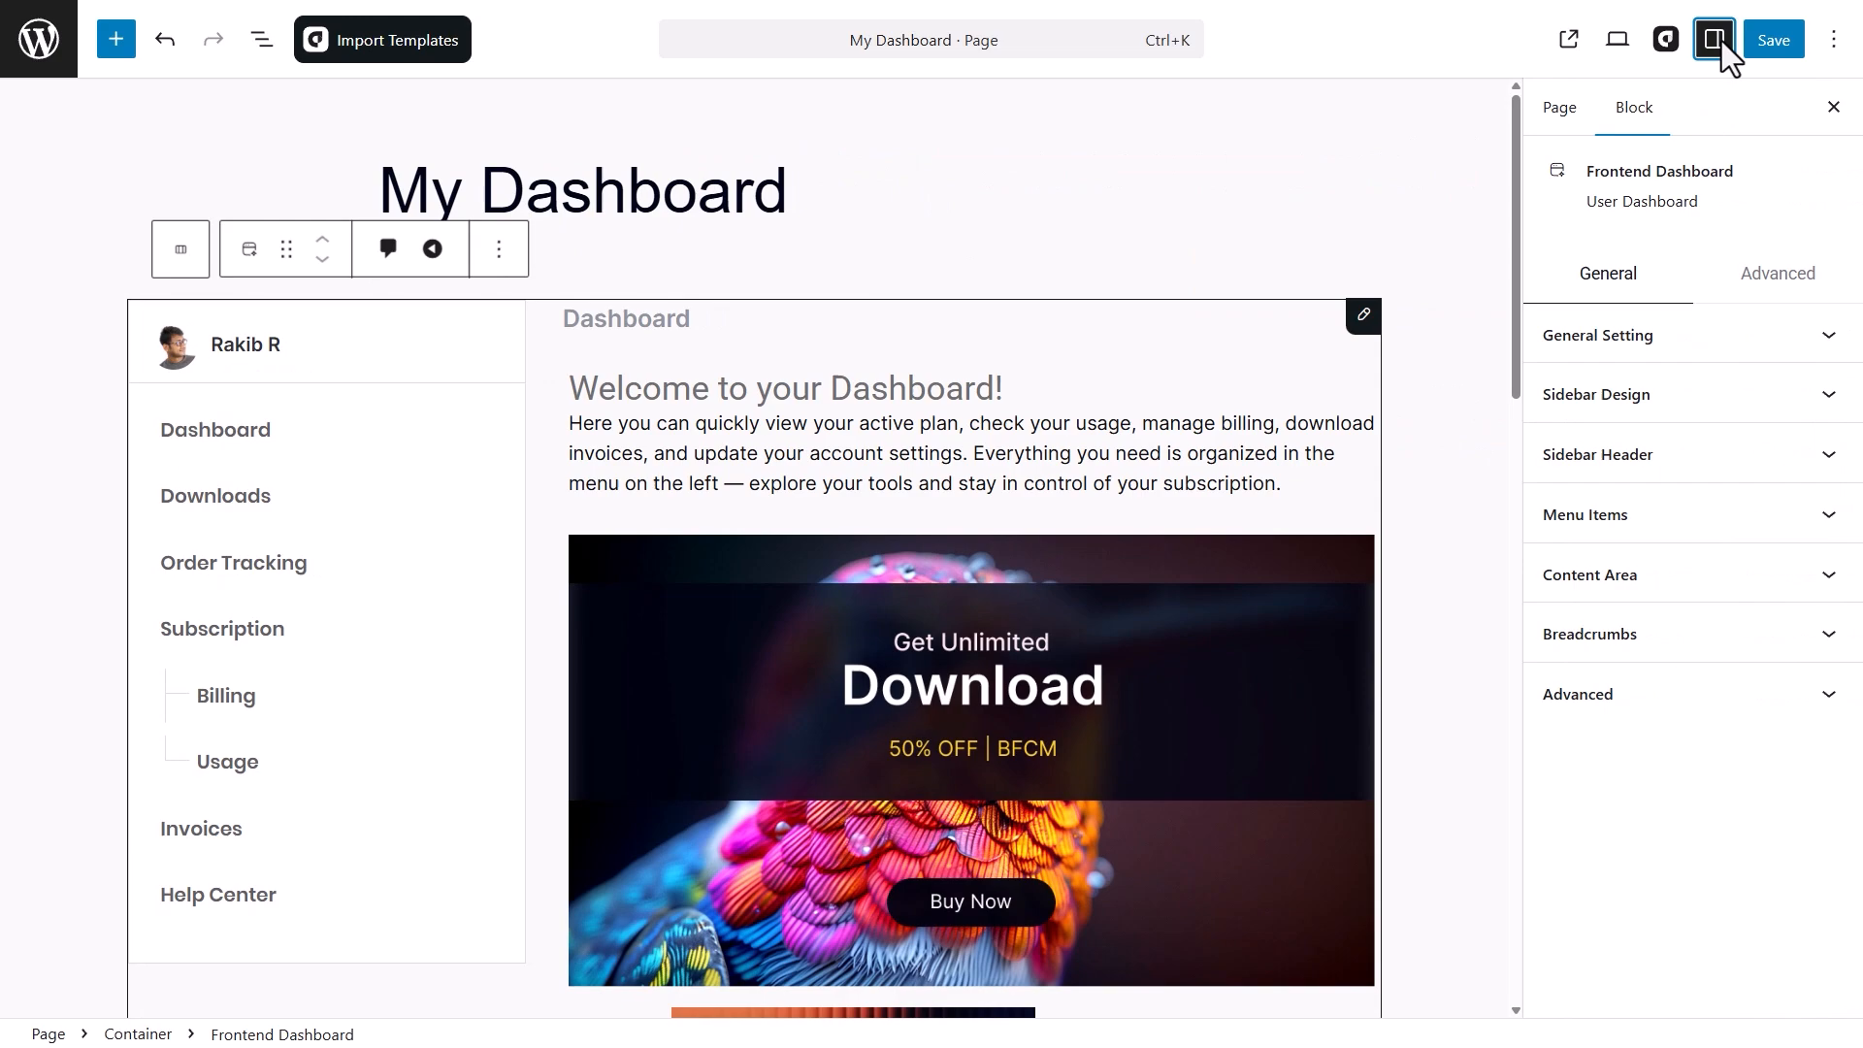
{"action": "left_click", "coordinate": [1727, 335]}
{"action": "left_click", "coordinate": [1714, 568]}
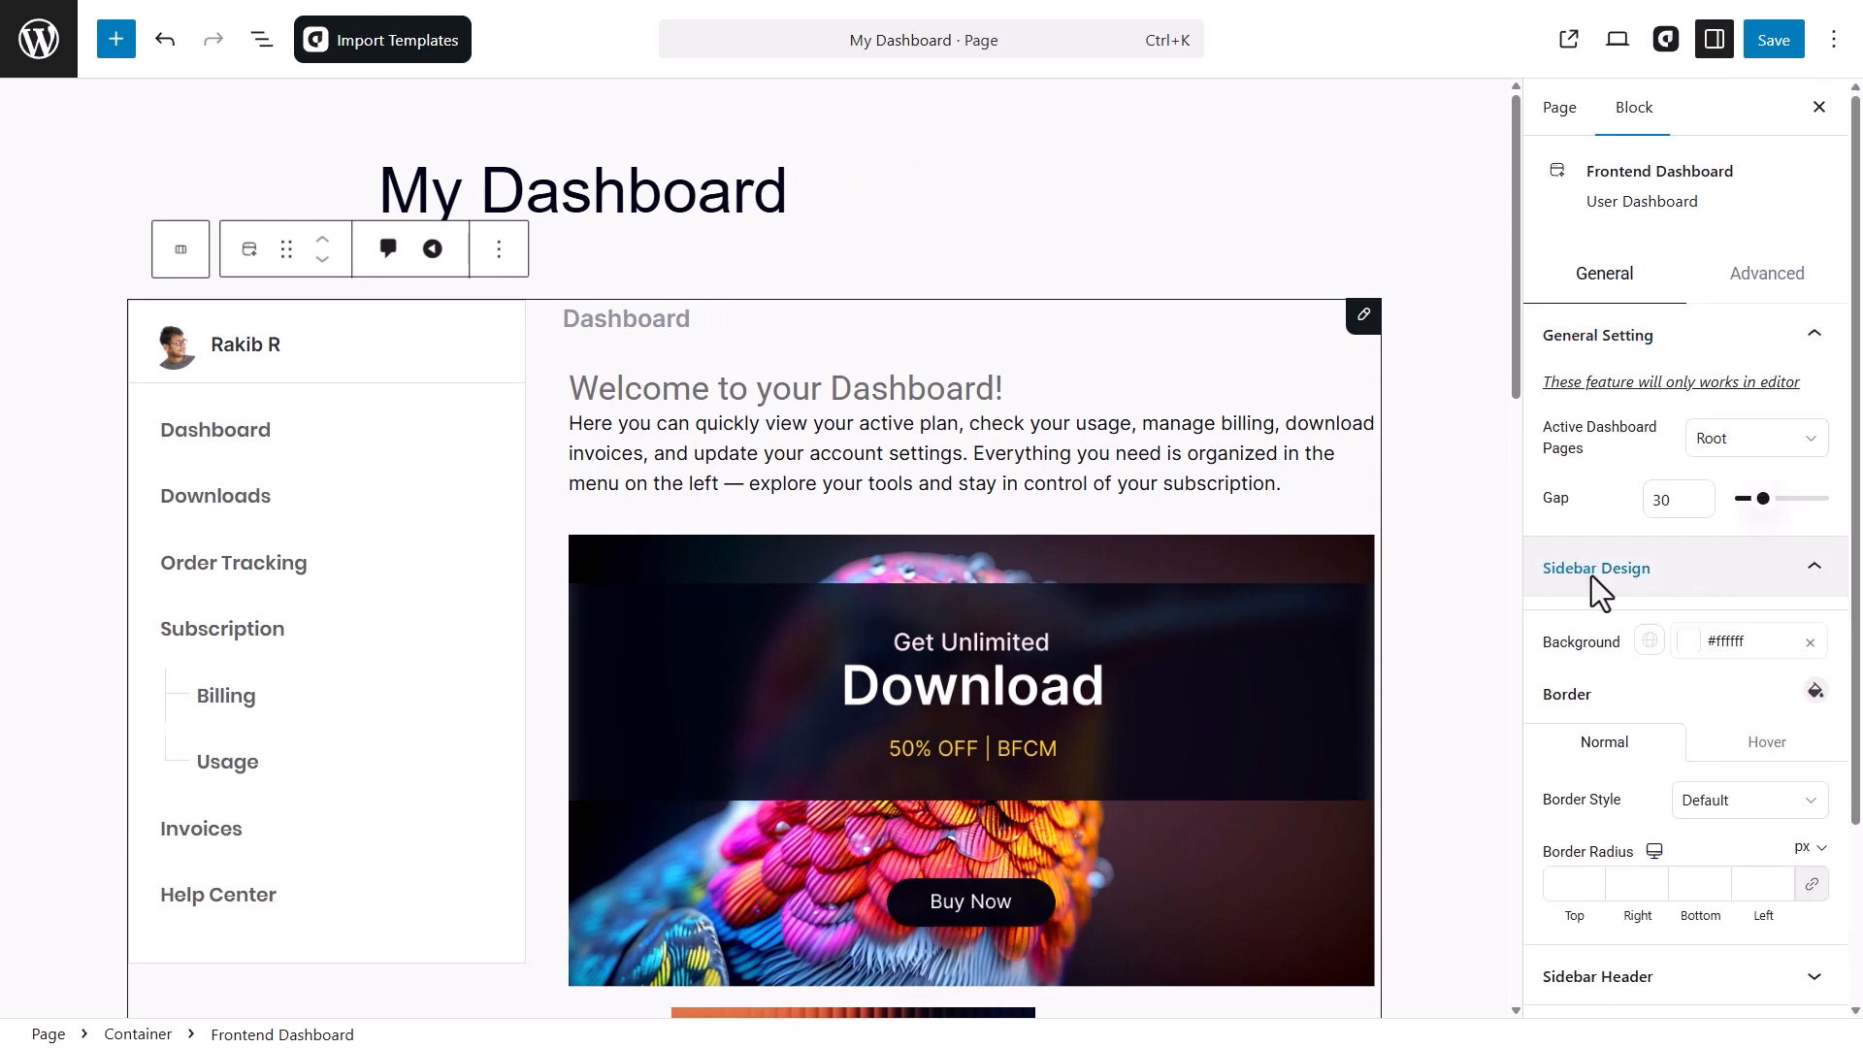
{"action": "left_click", "coordinate": [1687, 638]}
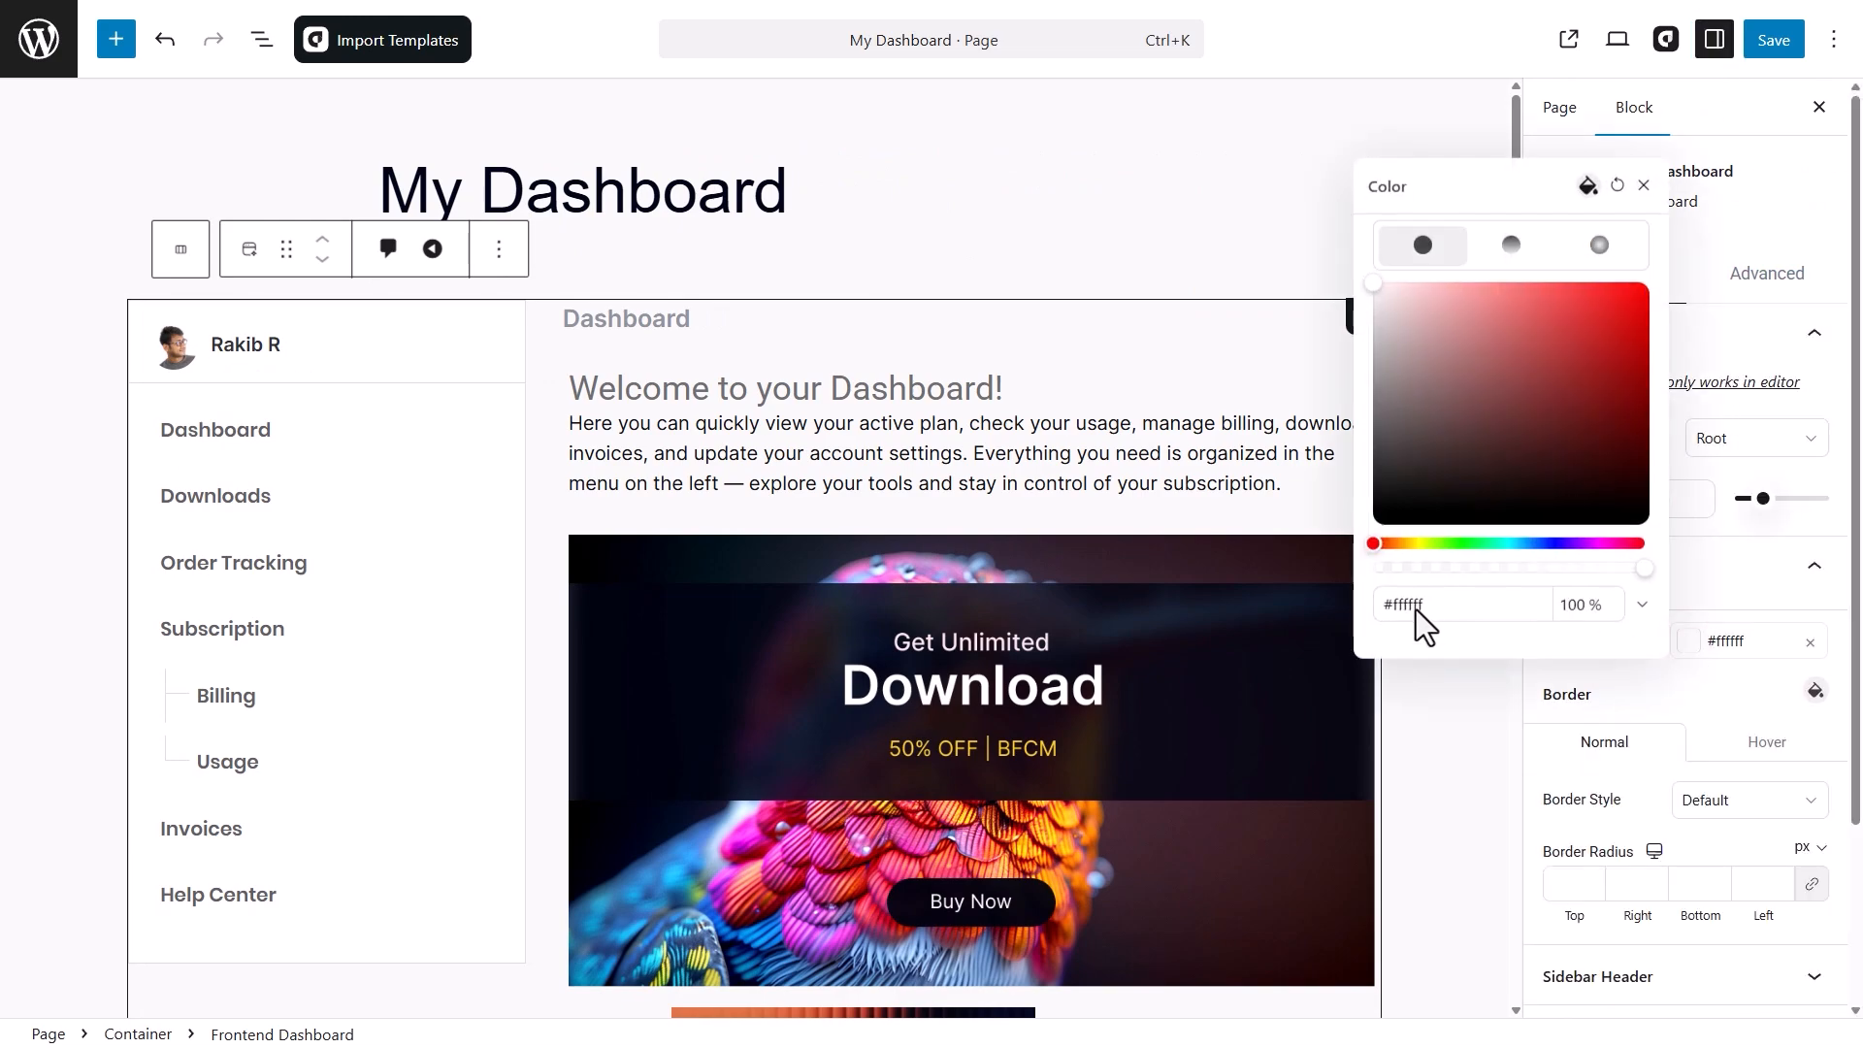
{"action": "double_click", "coordinate": [1411, 609]}
{"action": "type", "text": "000311"}
{"action": "left_click", "coordinate": [1688, 648]}
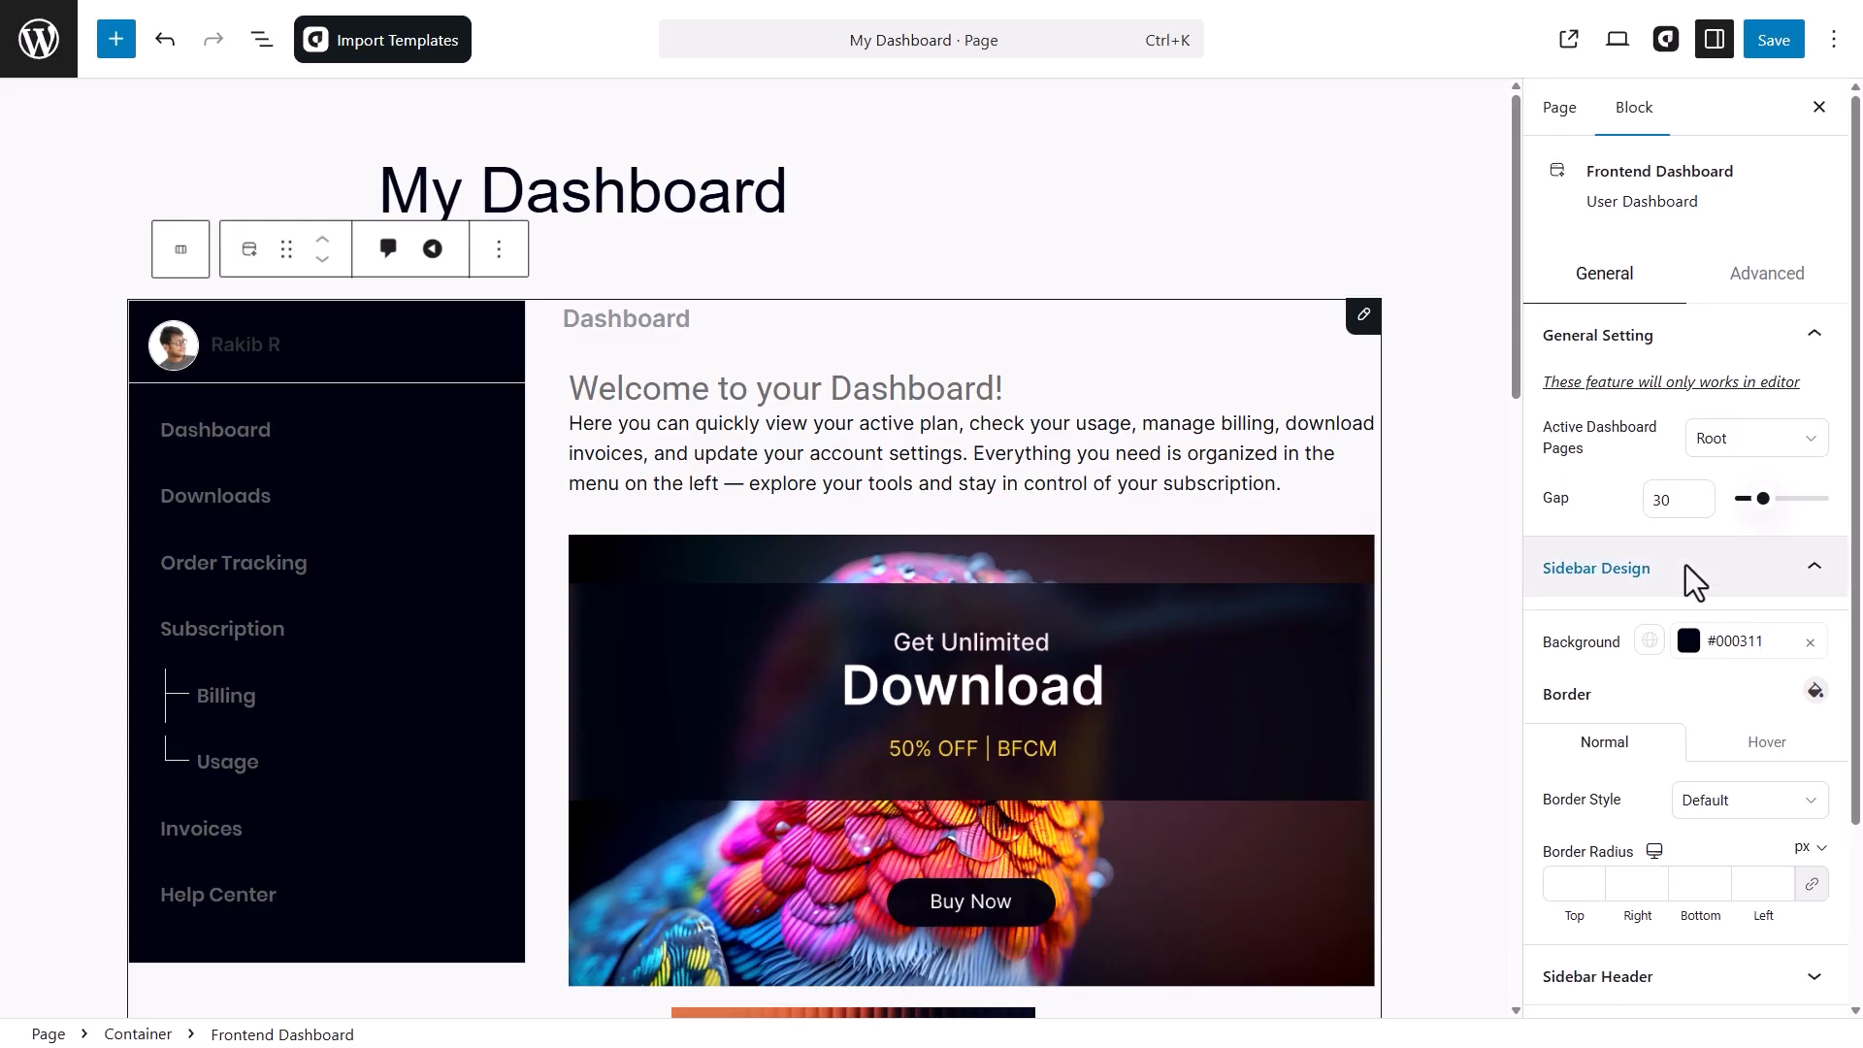
- Set the sidebar header's text color to the light pink #ffeaea
{"action": "left_click", "coordinate": [1684, 980]}
{"action": "left_click", "coordinate": [1689, 777]}
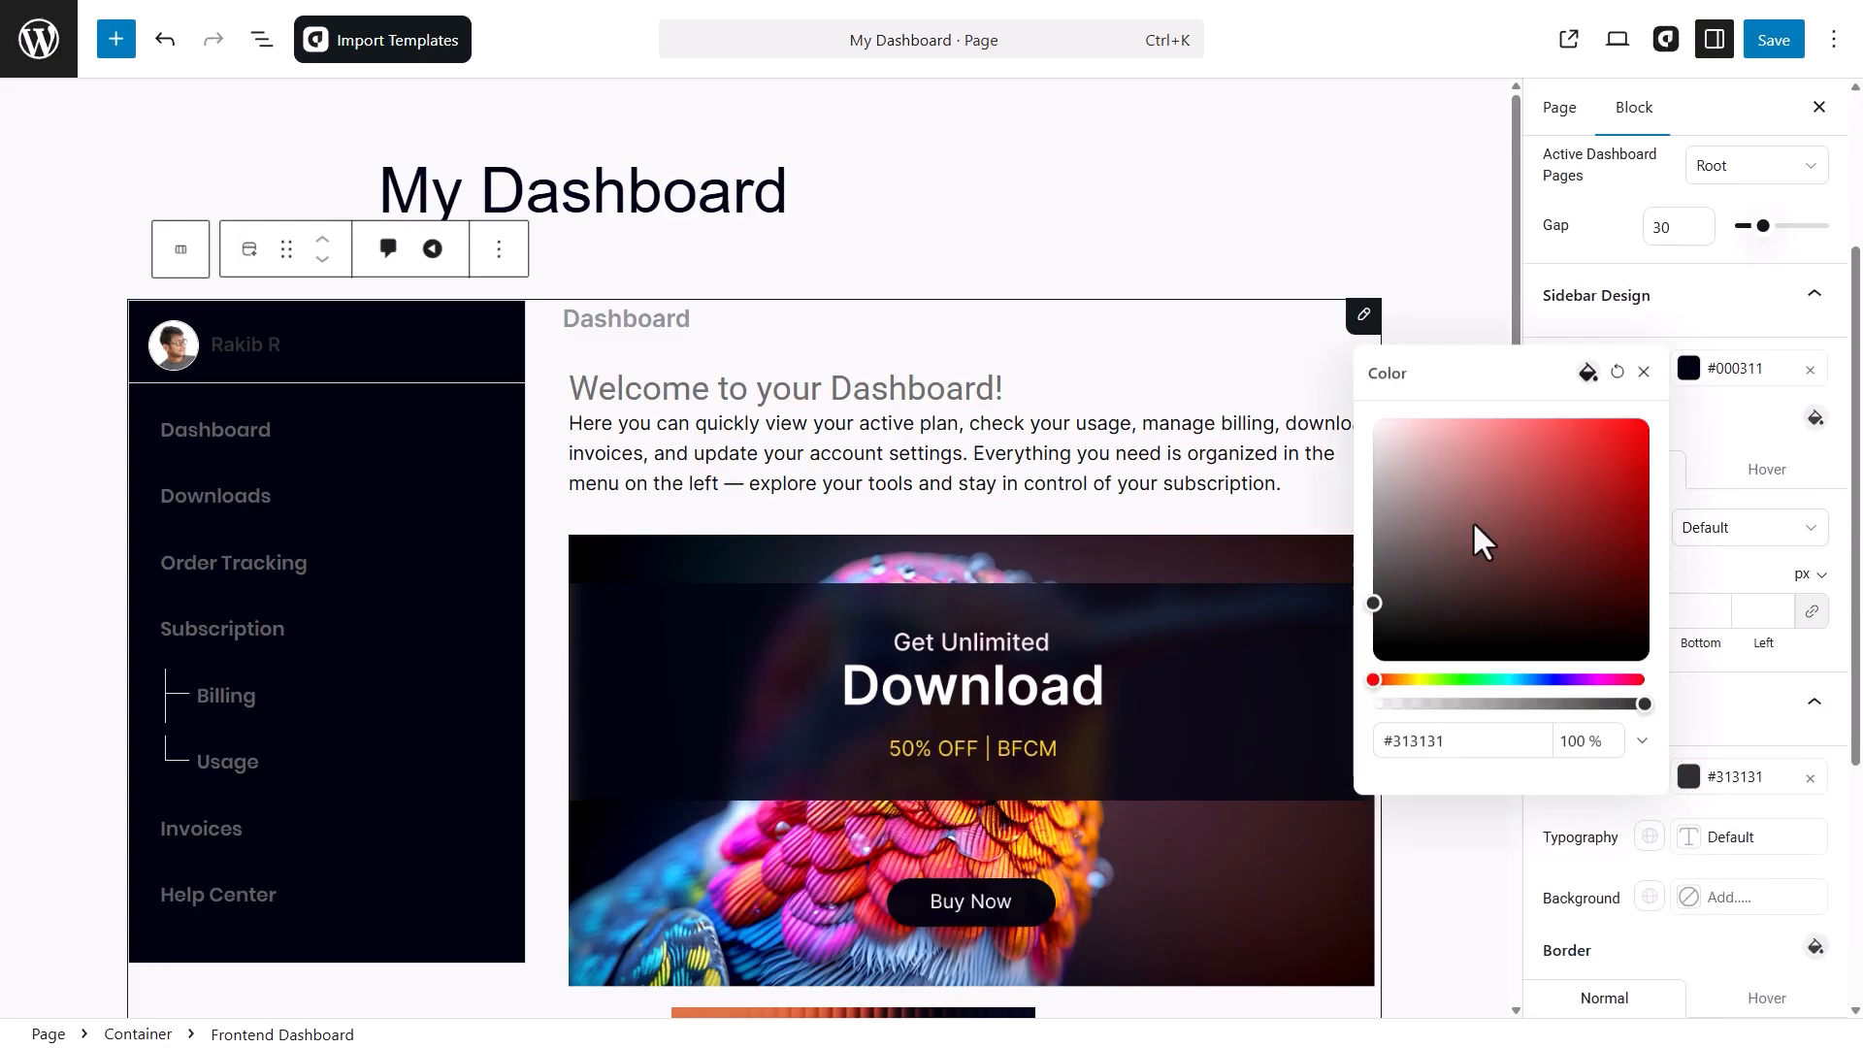
{"action": "left_click", "coordinate": [1395, 417]}
{"action": "left_click", "coordinate": [1644, 372]}
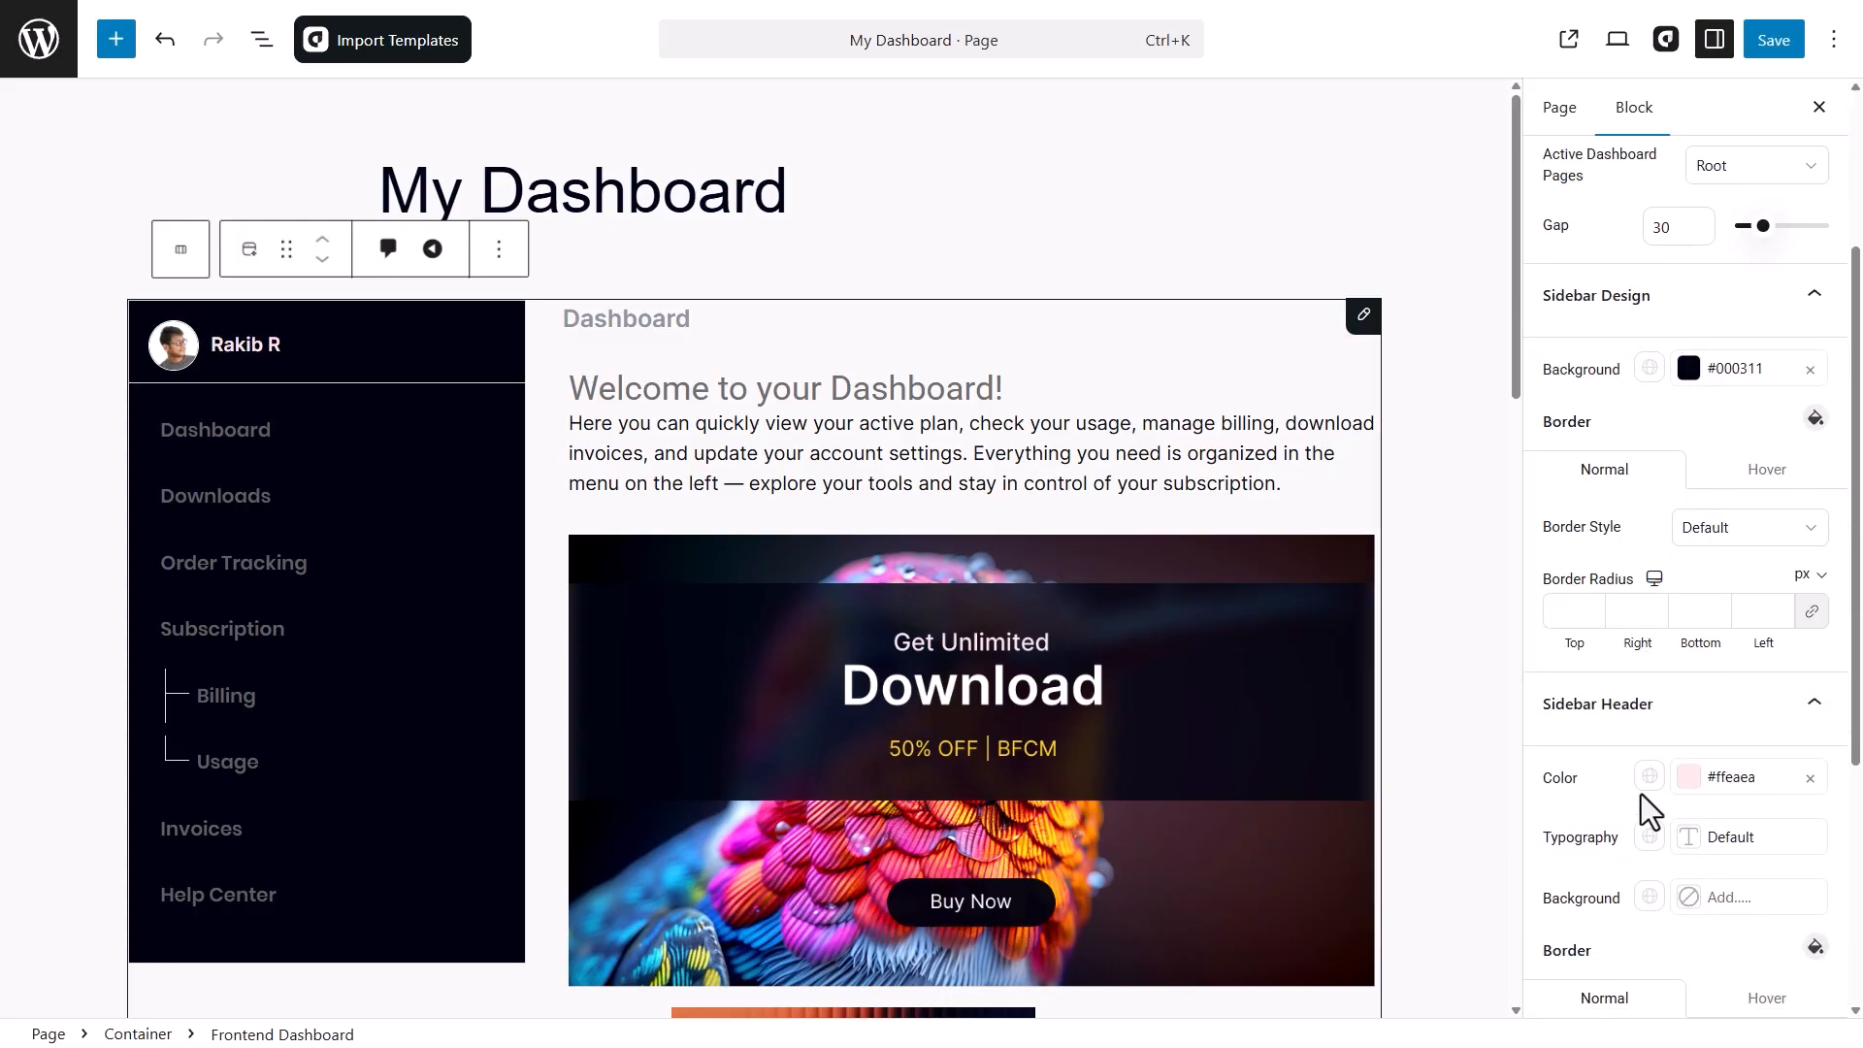
{"action": "left_click", "coordinate": [1692, 840]}
- Set the menu items' normal text color to the light pink #ffe2e2
{"action": "scroll", "coordinate": [1692, 840], "scroll_direction": "down", "scroll_amount": 2}
{"action": "scroll", "coordinate": [1693, 840], "scroll_direction": "down", "scroll_amount": 2}
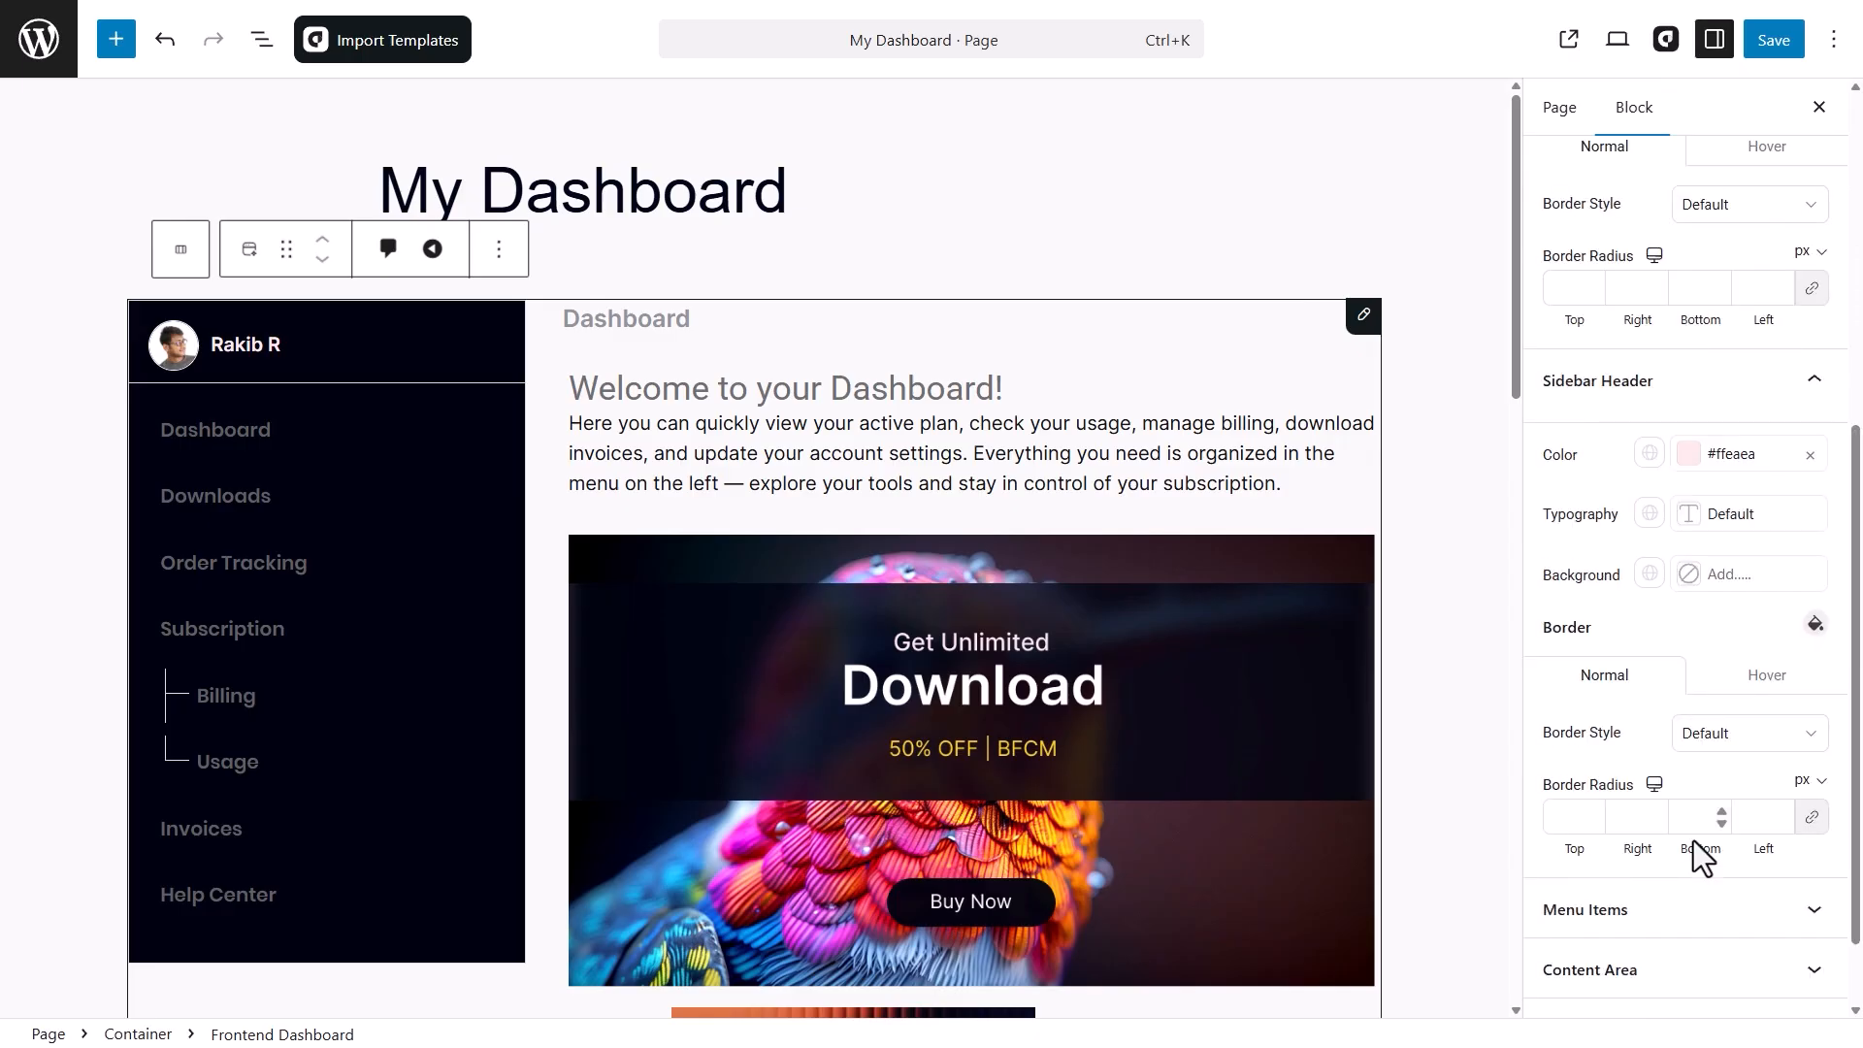
{"action": "left_click", "coordinate": [1698, 825]}
{"action": "left_click", "coordinate": [1691, 665]}
{"action": "left_click", "coordinate": [1405, 296]}
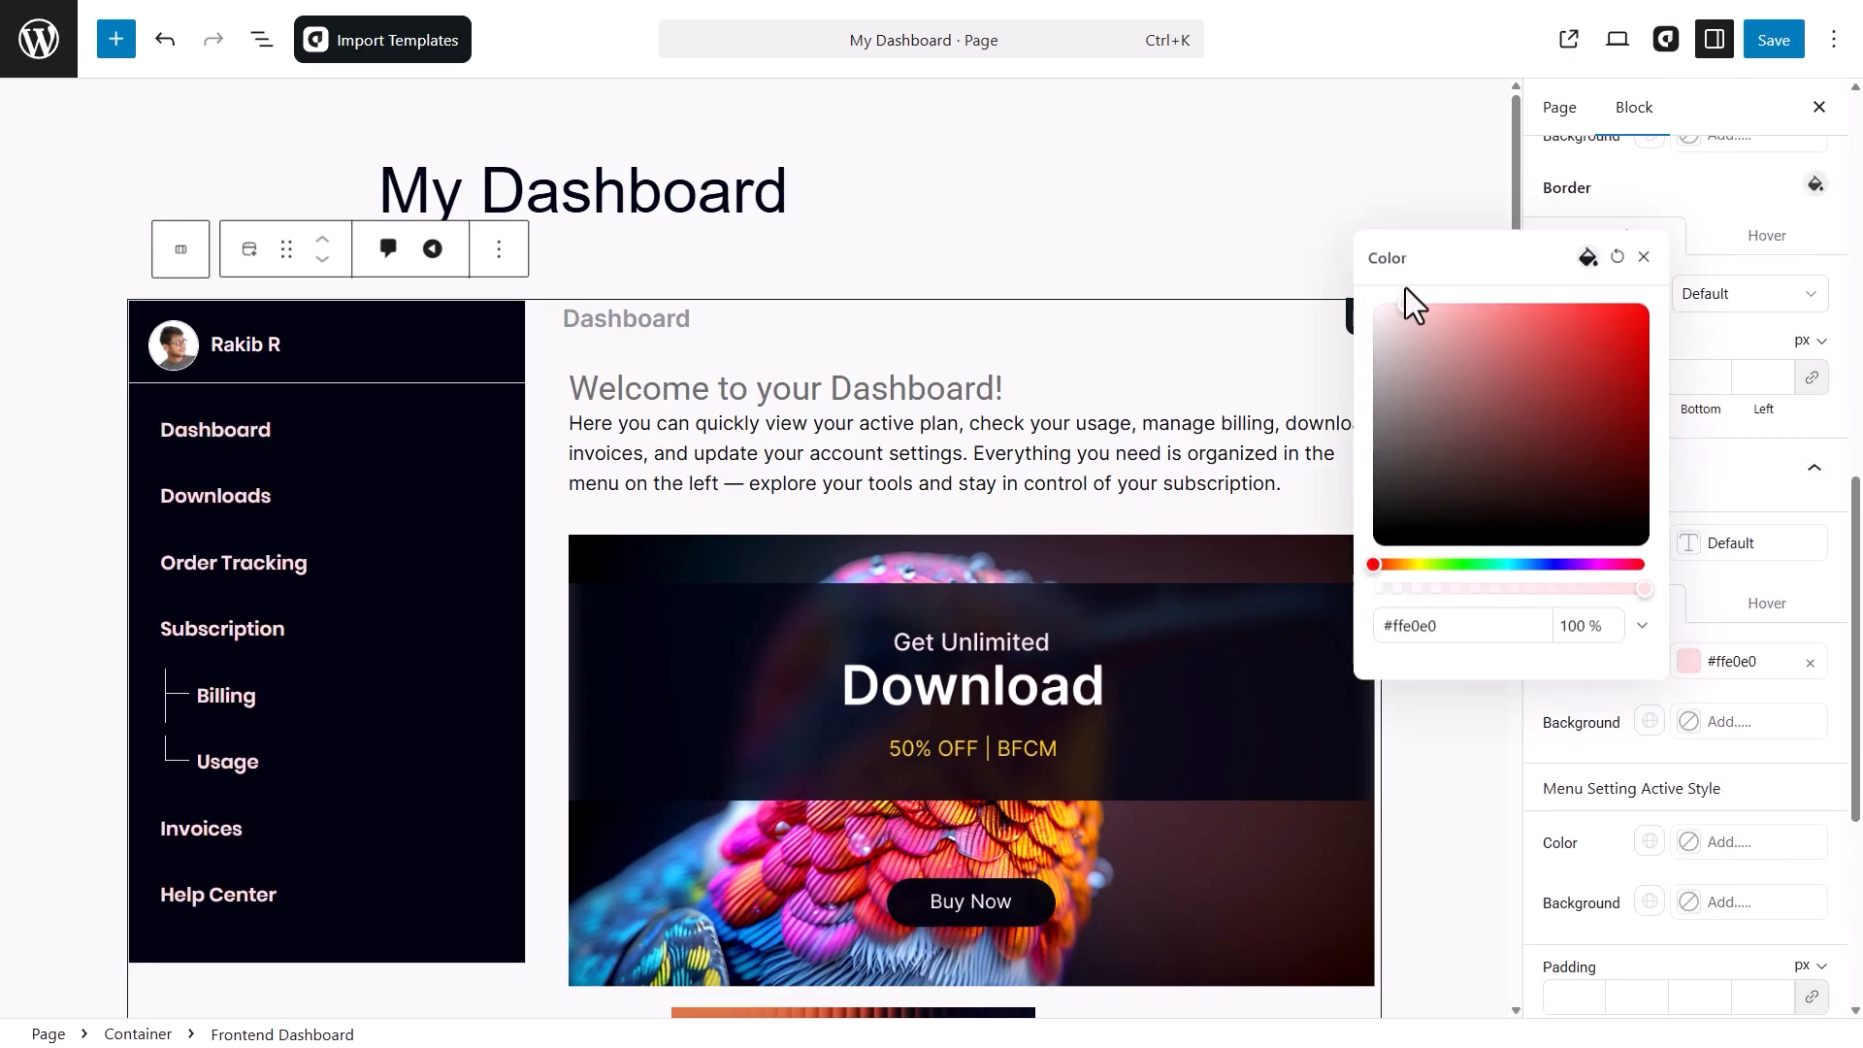
{"action": "left_click", "coordinate": [1639, 619]}
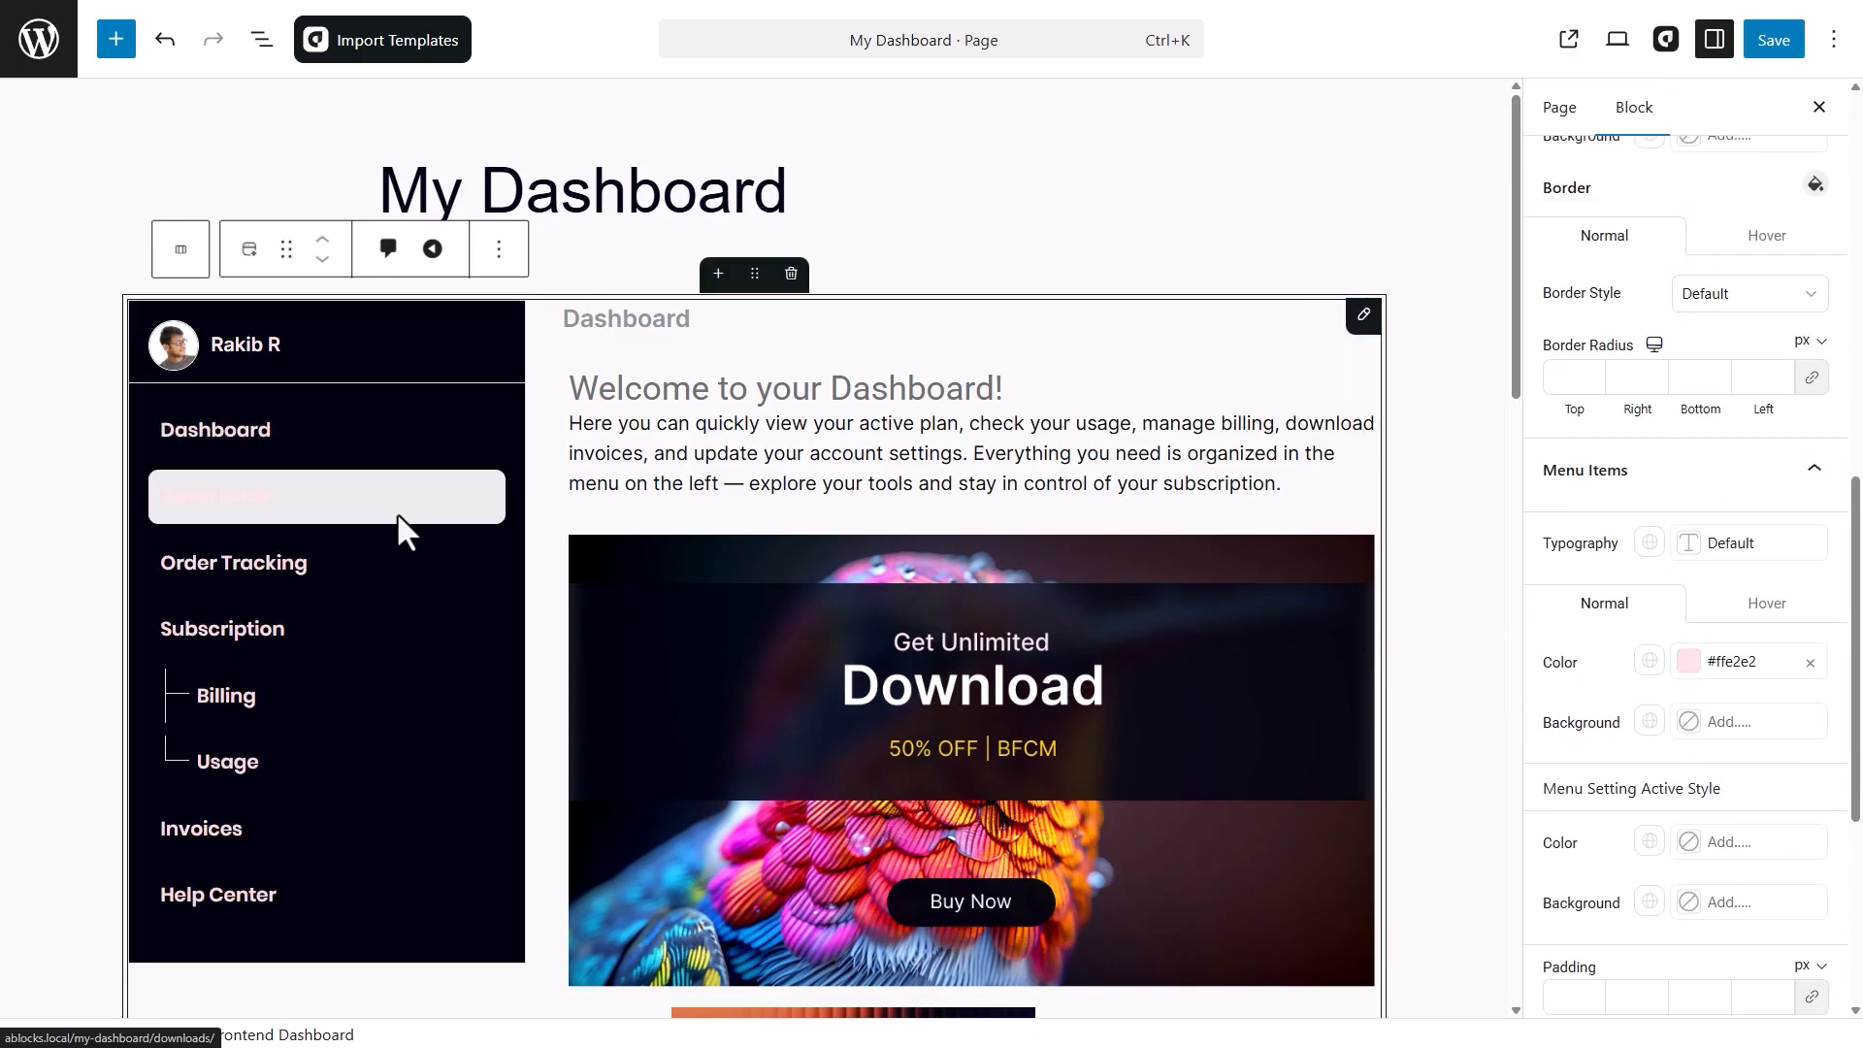
- Set the menu items' hover state to text color #000311 and background color #ffffff
{"action": "left_click", "coordinate": [1764, 606]}
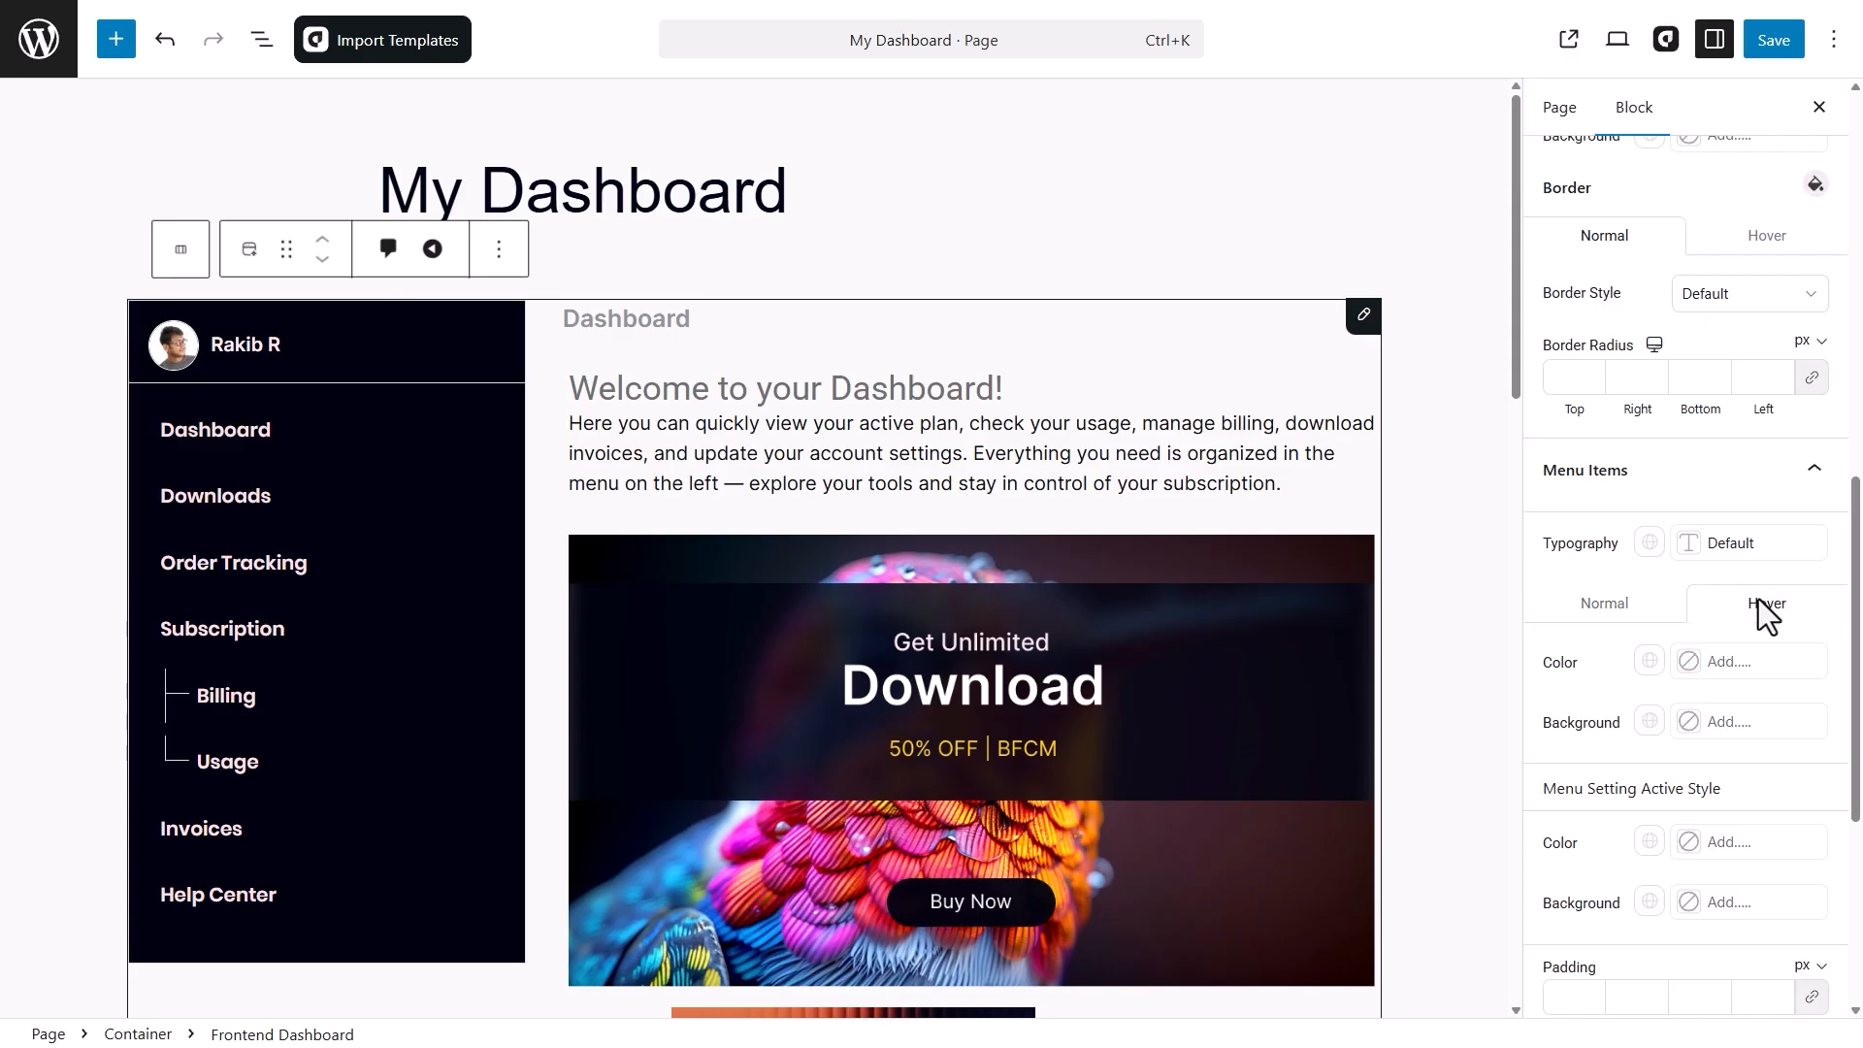
{"action": "left_click", "coordinate": [1692, 666]}
{"action": "left_click", "coordinate": [1432, 627]}
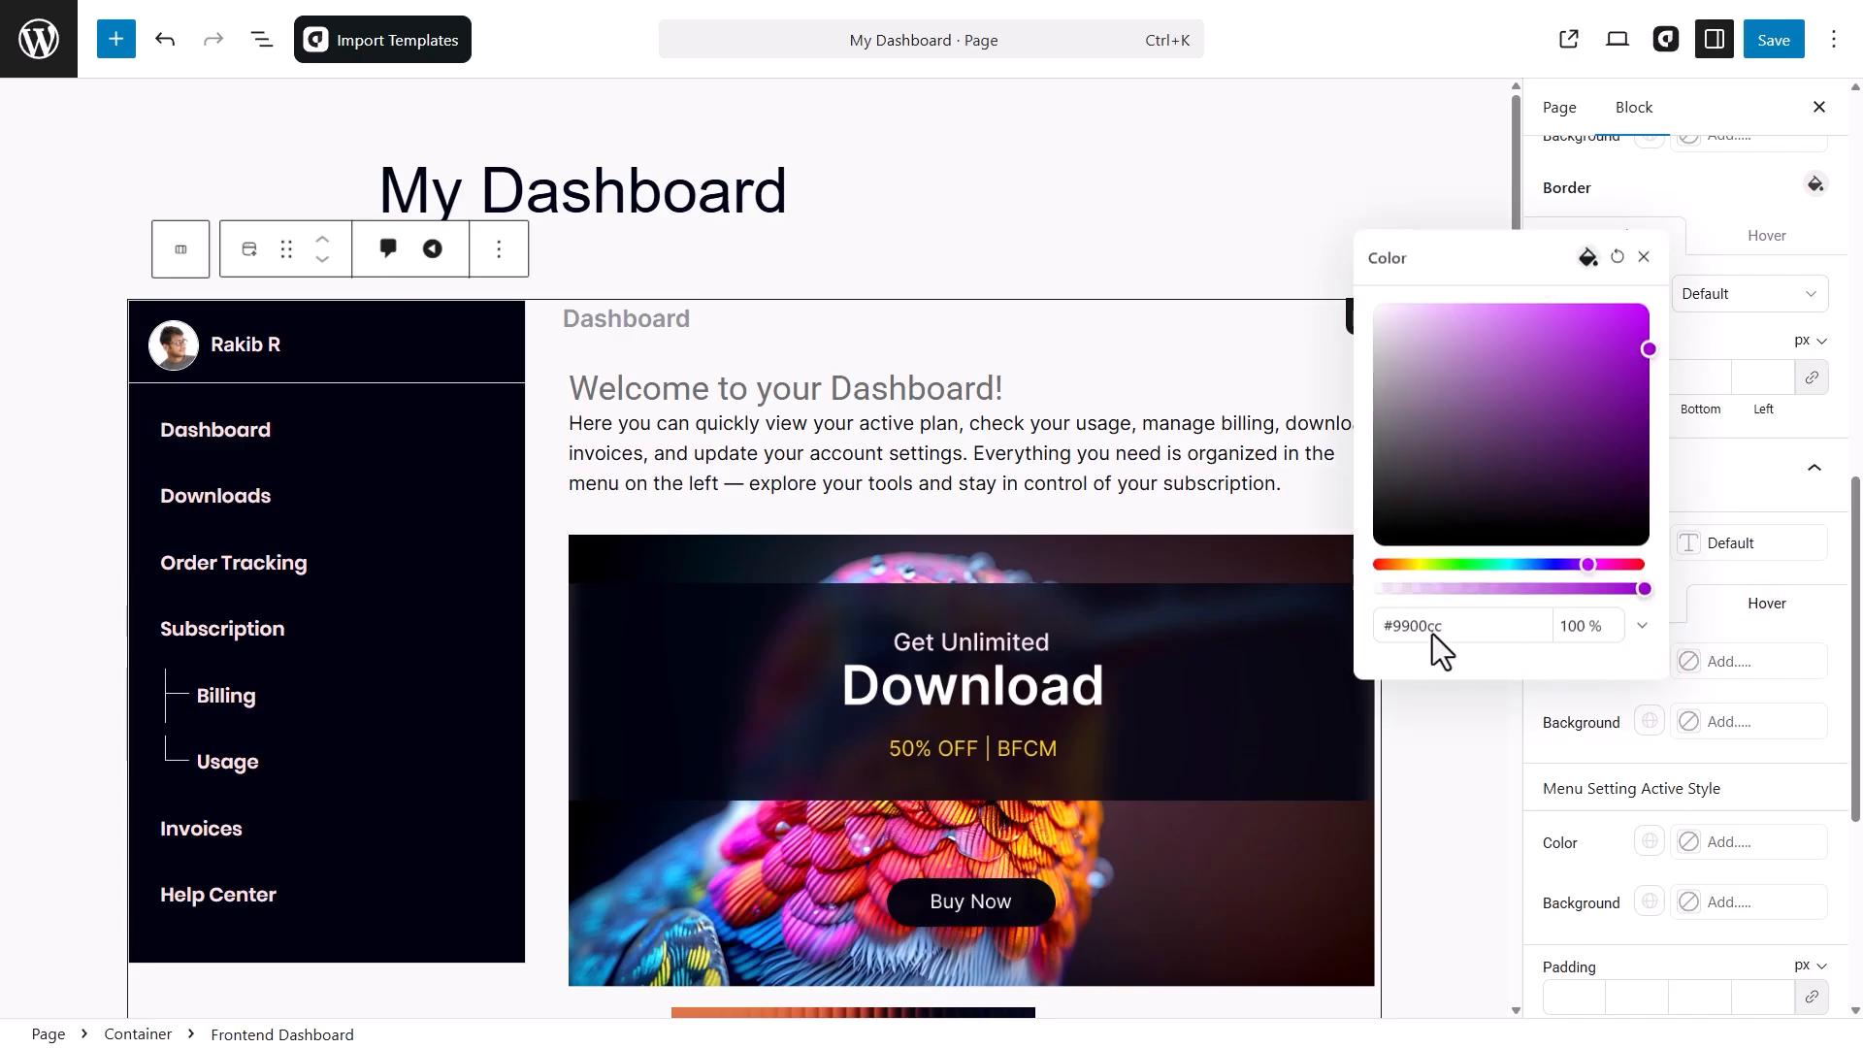
{"action": "type", "text": "#000311"}
{"action": "left_click", "coordinate": [1698, 723]}
{"action": "left_click", "coordinate": [1698, 722]}
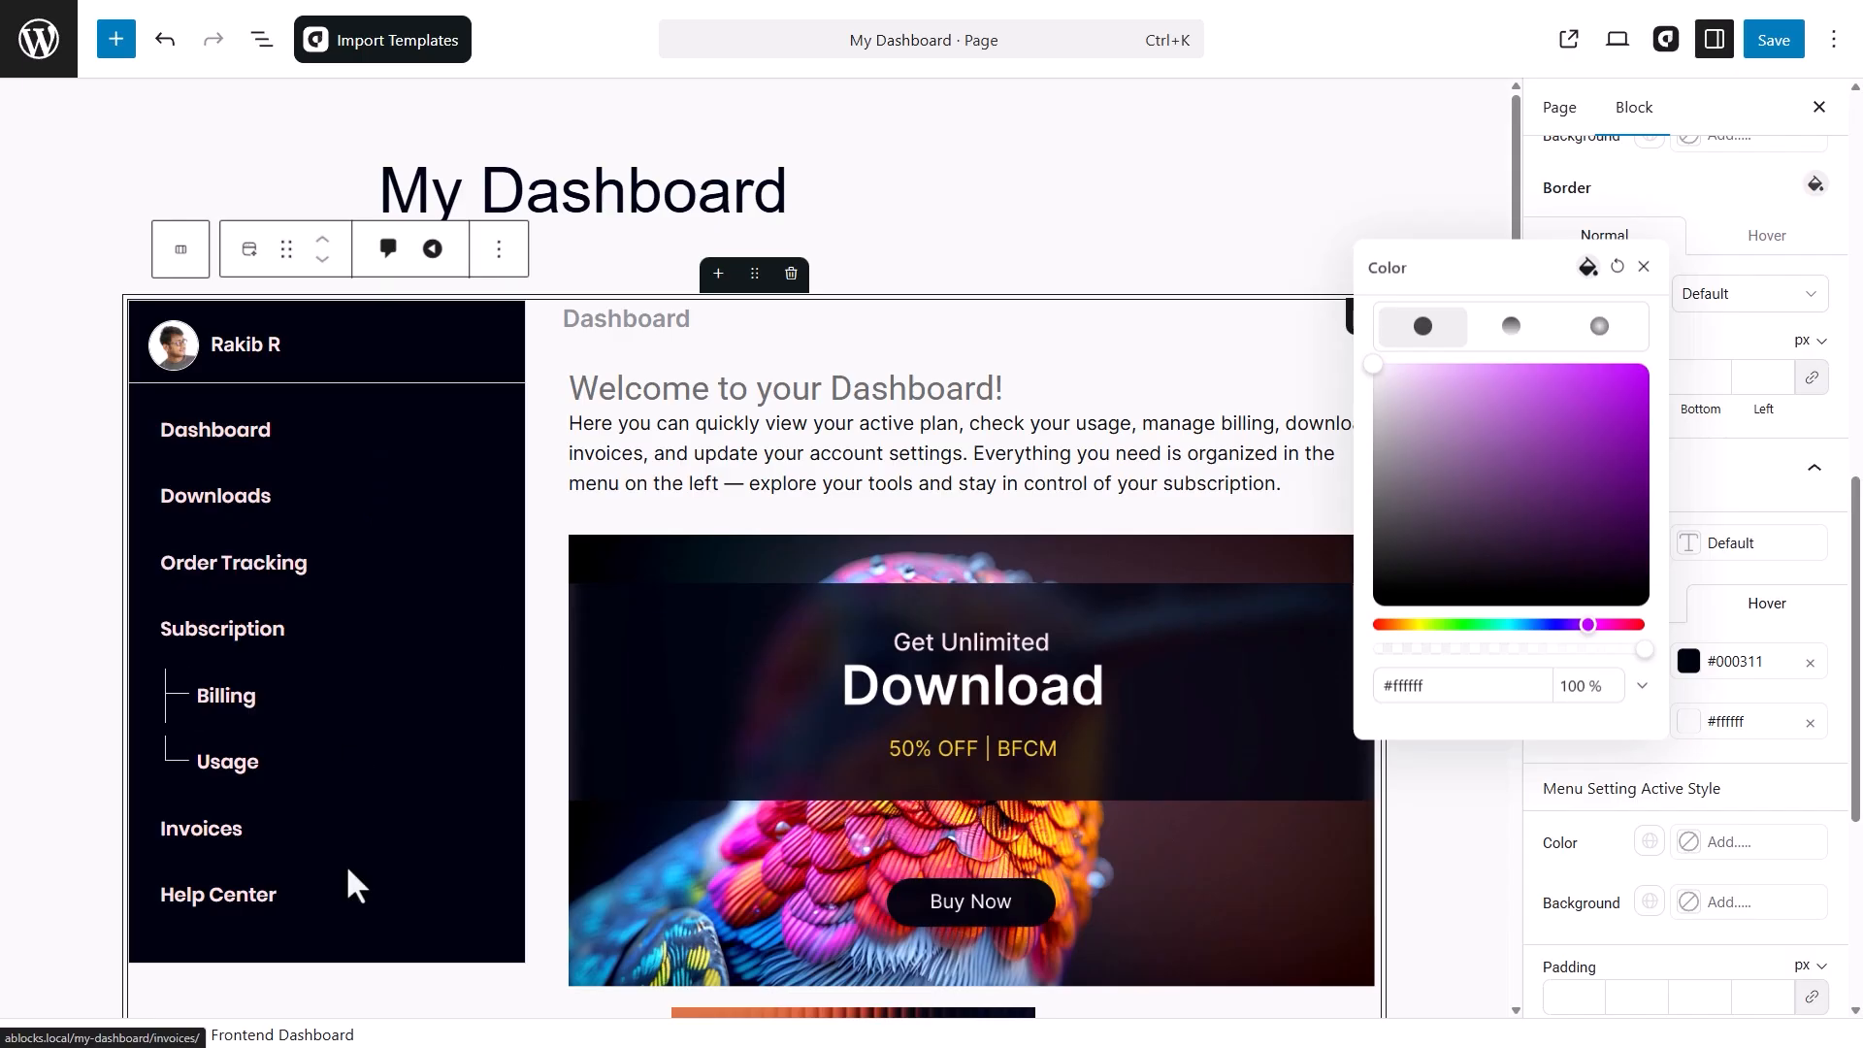
{"action": "left_click", "coordinate": [1555, 798]}
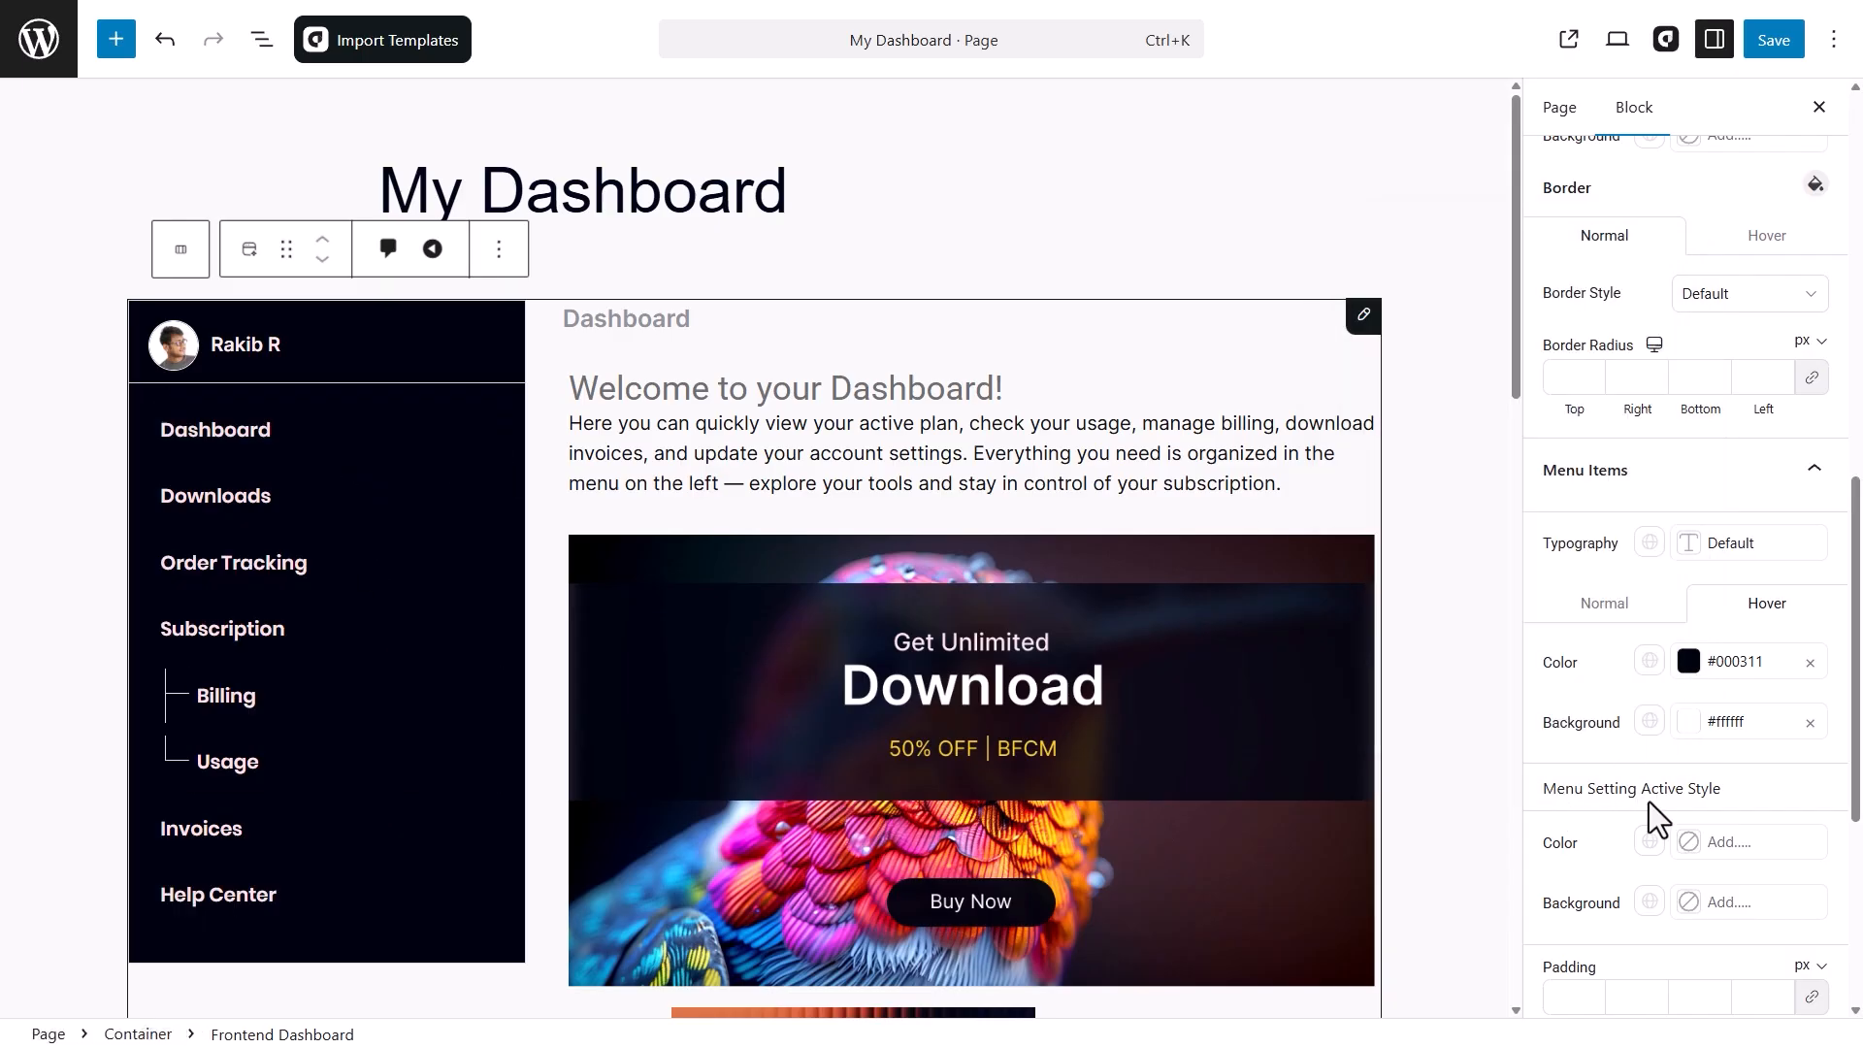
- Set the menu items' active style to text color #000311 and background color #ffffff
{"action": "left_click", "coordinate": [1690, 842]}
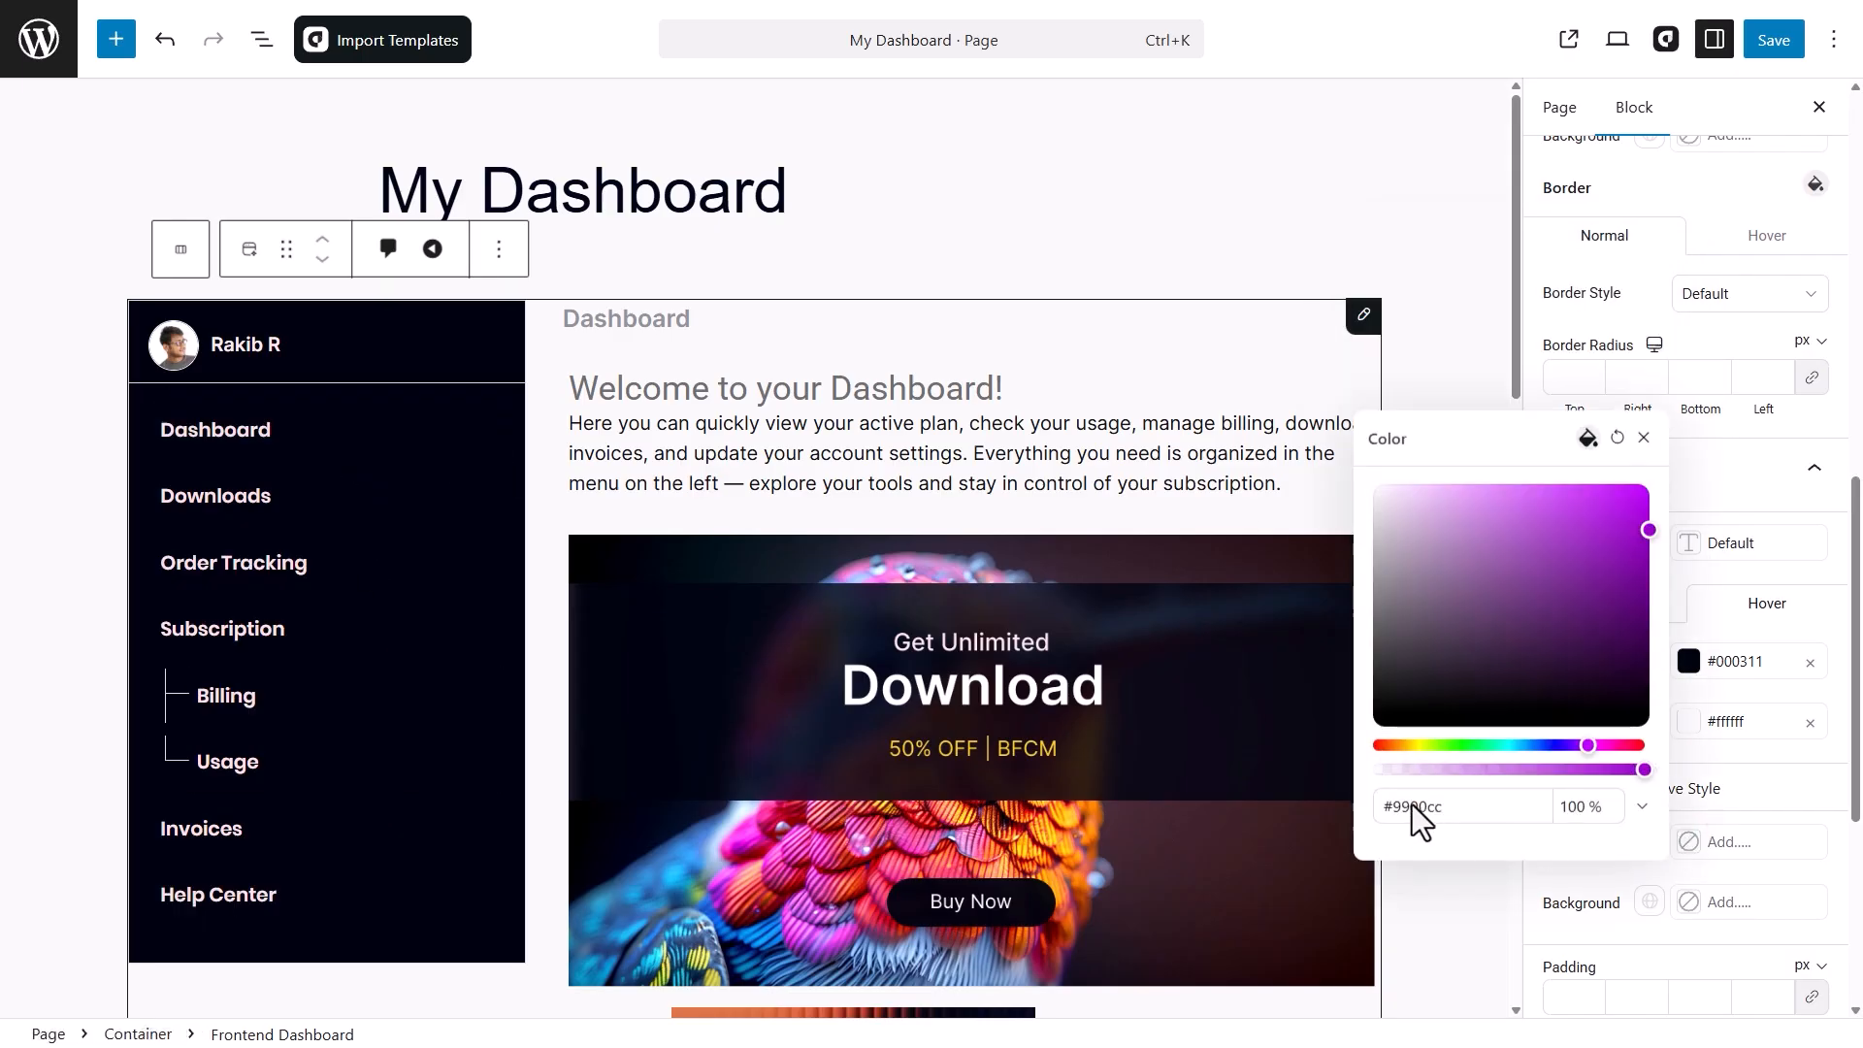
{"action": "left_click", "coordinate": [1689, 902]}
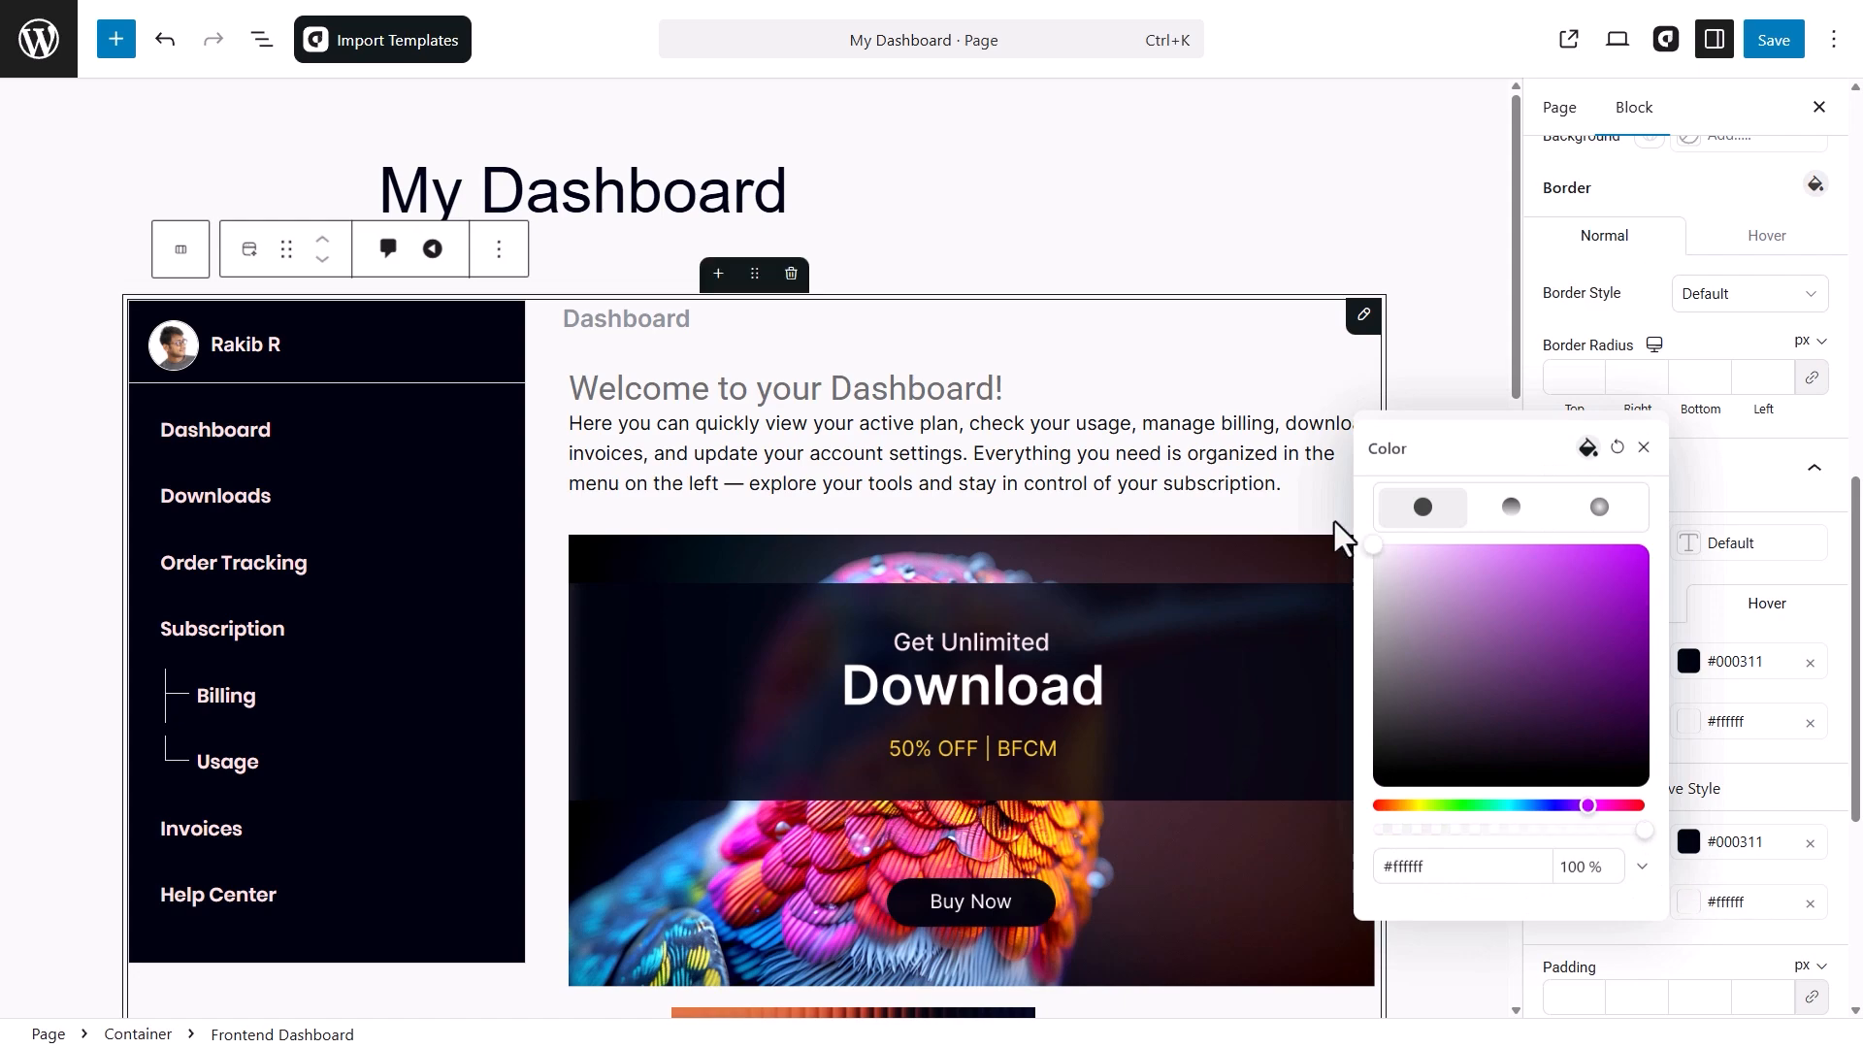
{"action": "left_click", "coordinate": [1643, 448]}
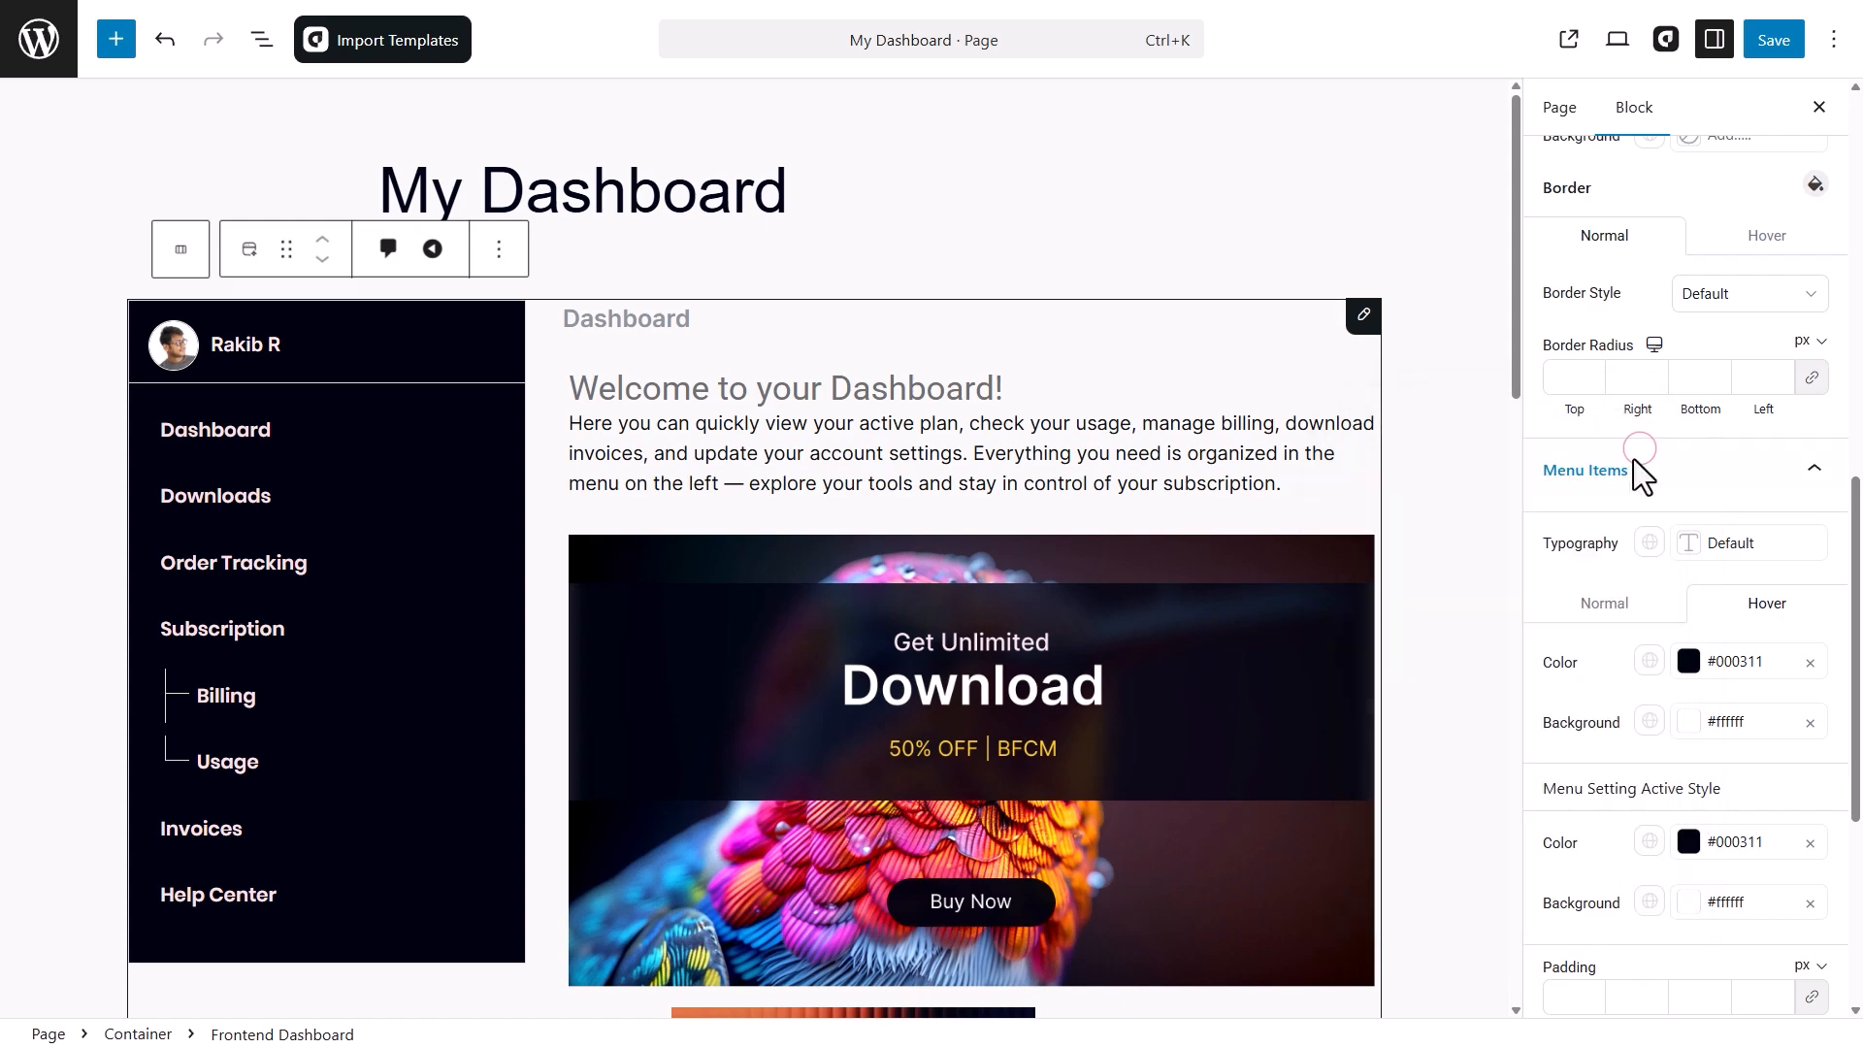
- Try the light pink #fff6f6 as the content area's background color and reset it to the default
{"action": "scroll", "coordinate": [1640, 582], "scroll_direction": "down", "scroll_amount": 5}
{"action": "left_click", "coordinate": [1567, 513]}
{"action": "left_click", "coordinate": [1693, 868]}
{"action": "scroll", "coordinate": [1717, 679], "scroll_direction": "down", "scroll_amount": 4}
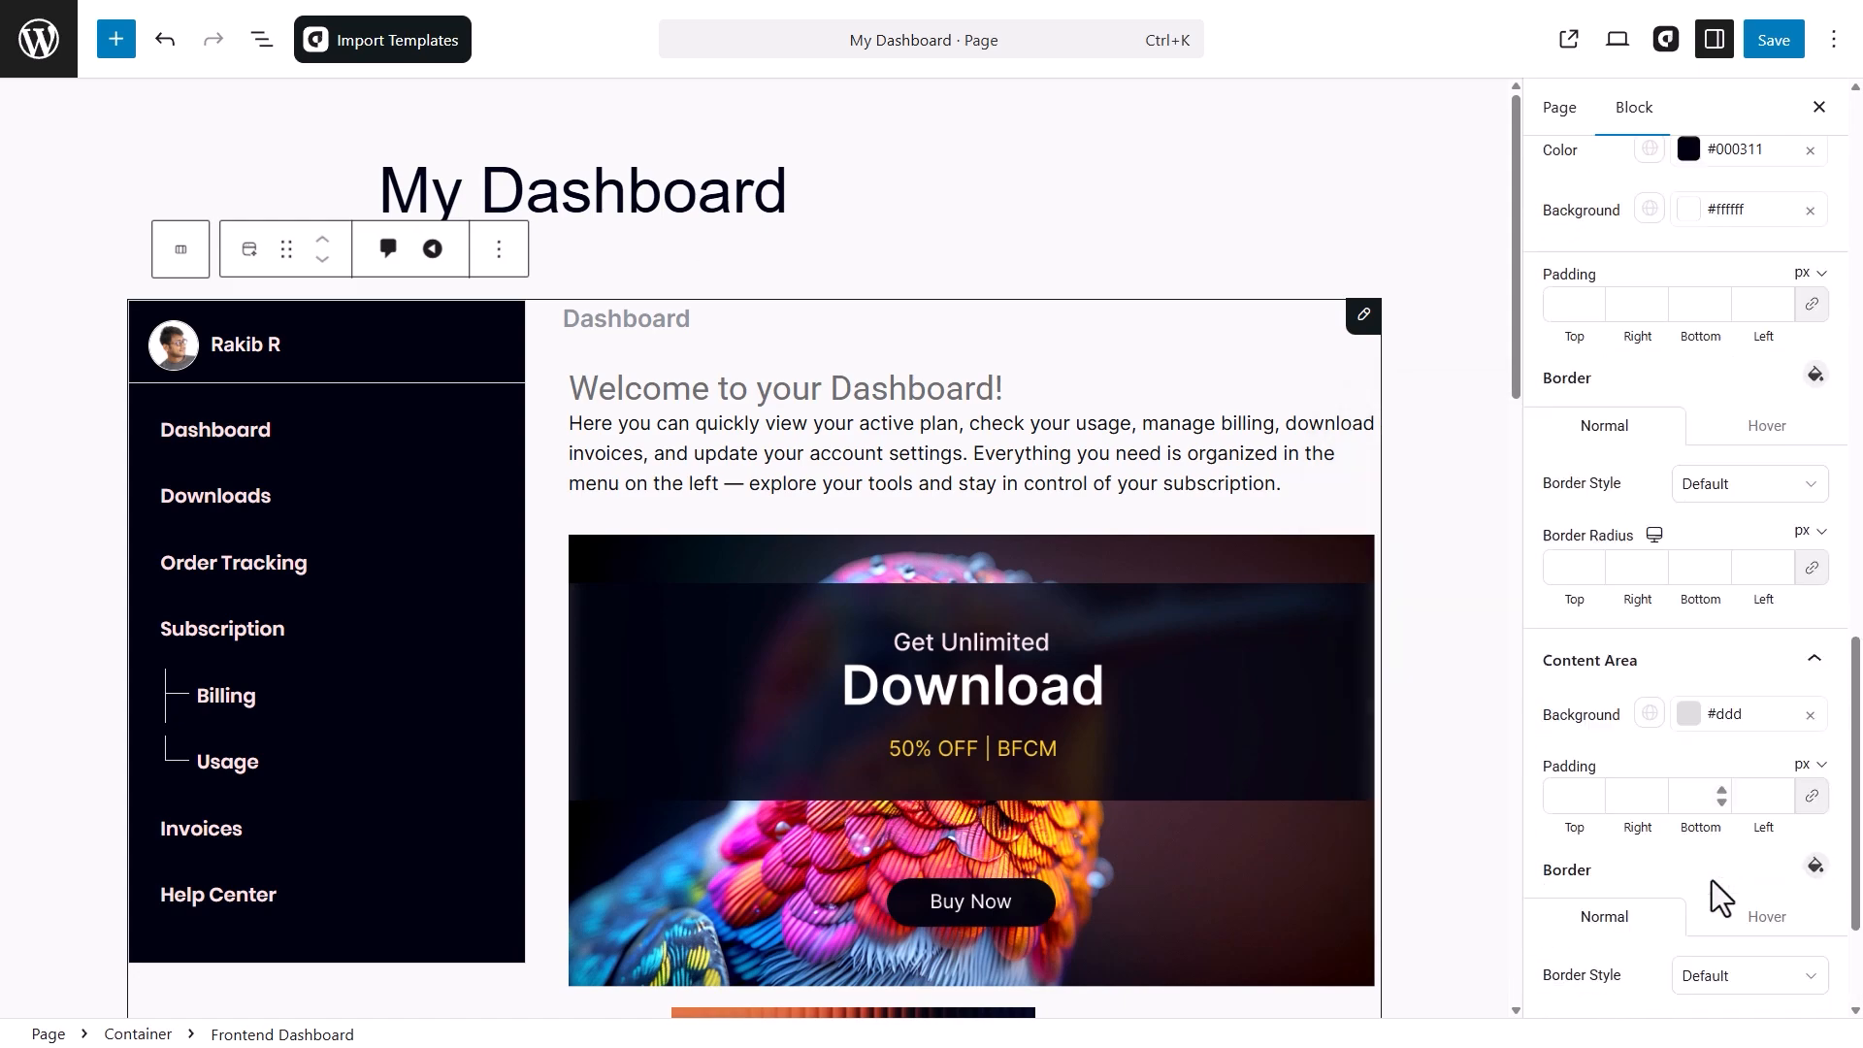
{"action": "left_click", "coordinate": [1708, 490]}
{"action": "left_click_drag", "start_coordinate": [1391, 160], "coordinate": [1383, 105]}
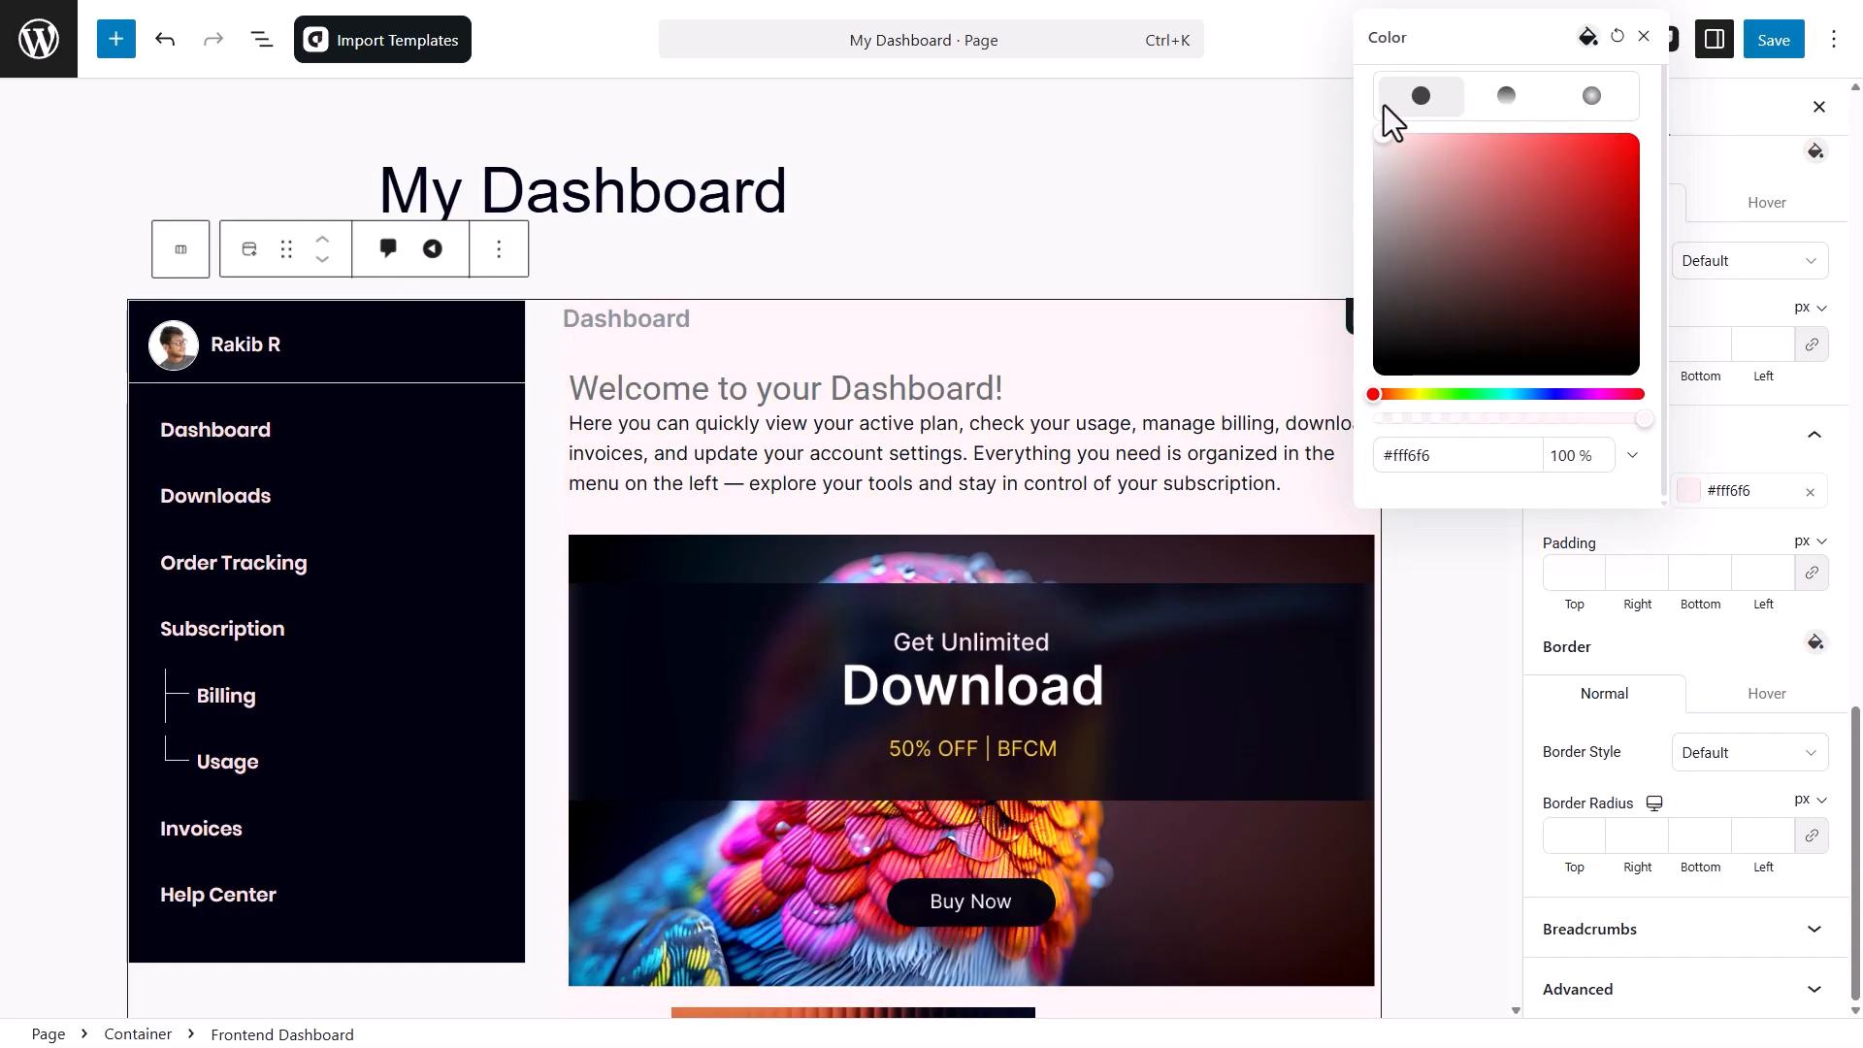
{"action": "left_click", "coordinate": [1616, 39]}
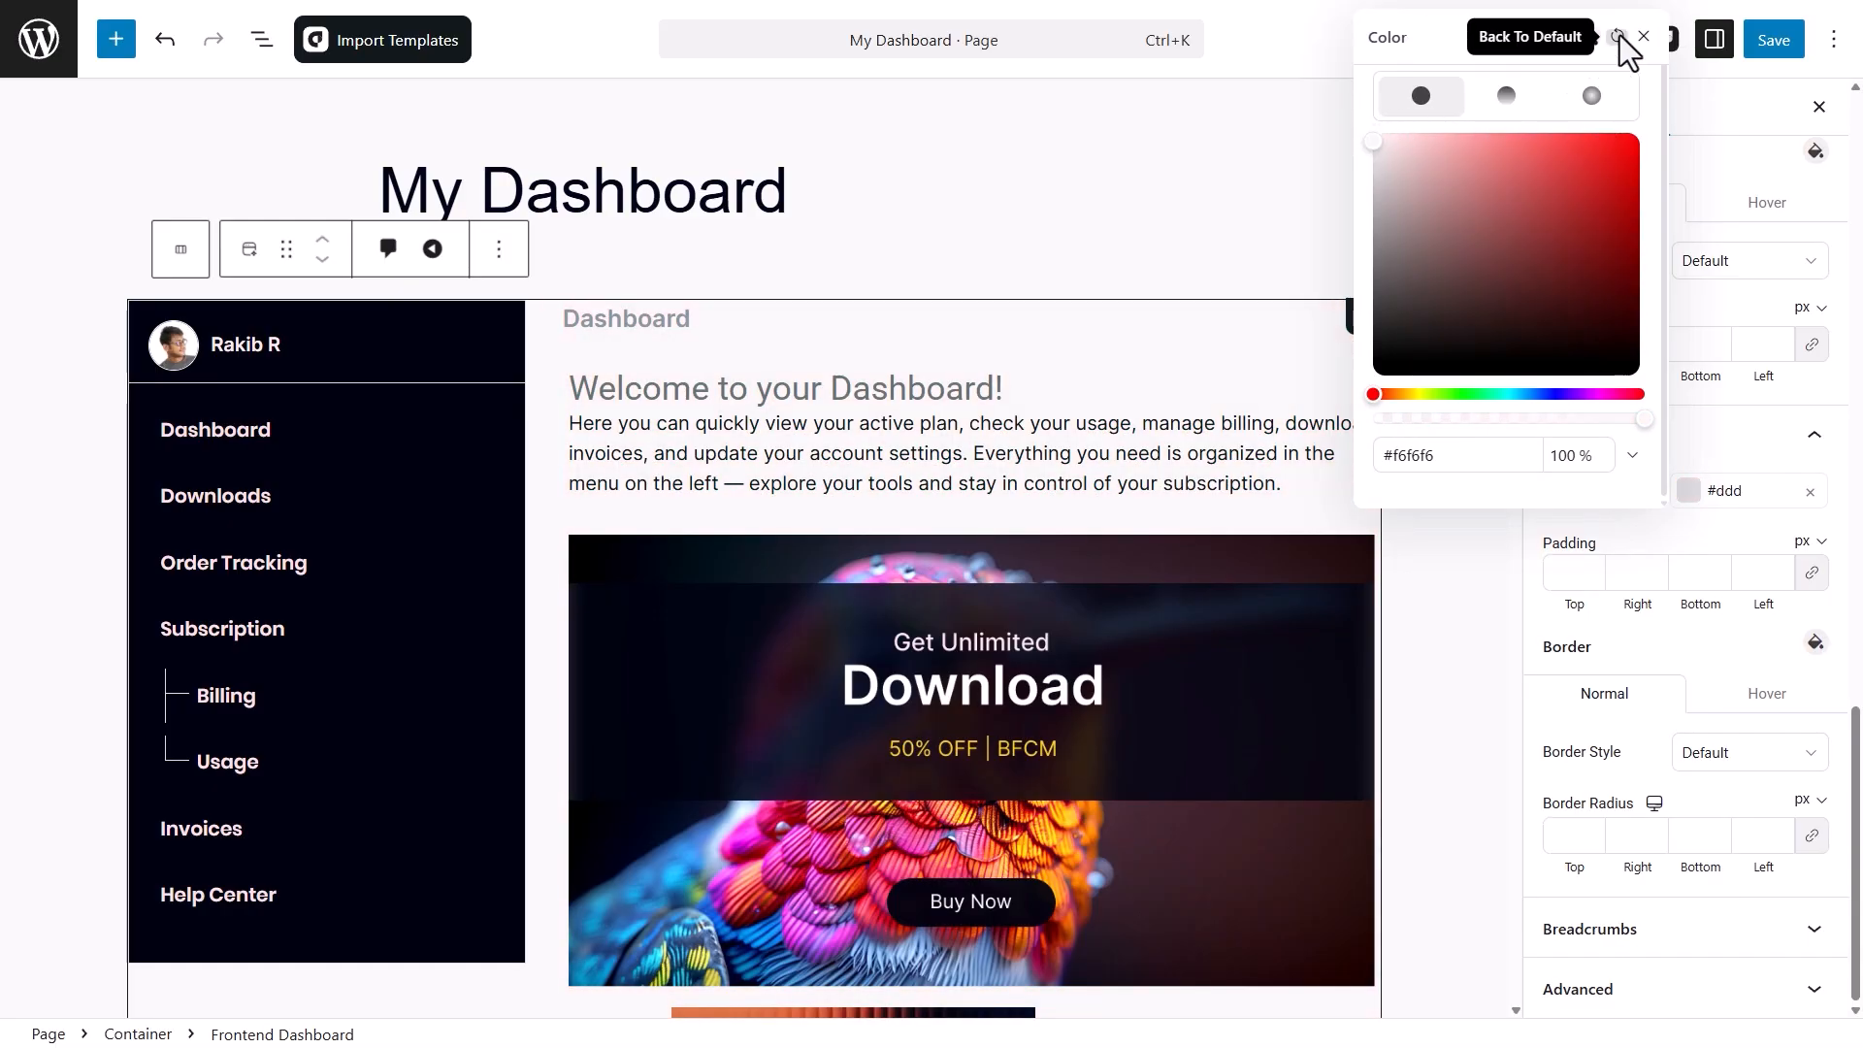
{"action": "left_click", "coordinate": [1644, 41]}
{"action": "left_click", "coordinate": [1688, 929]}
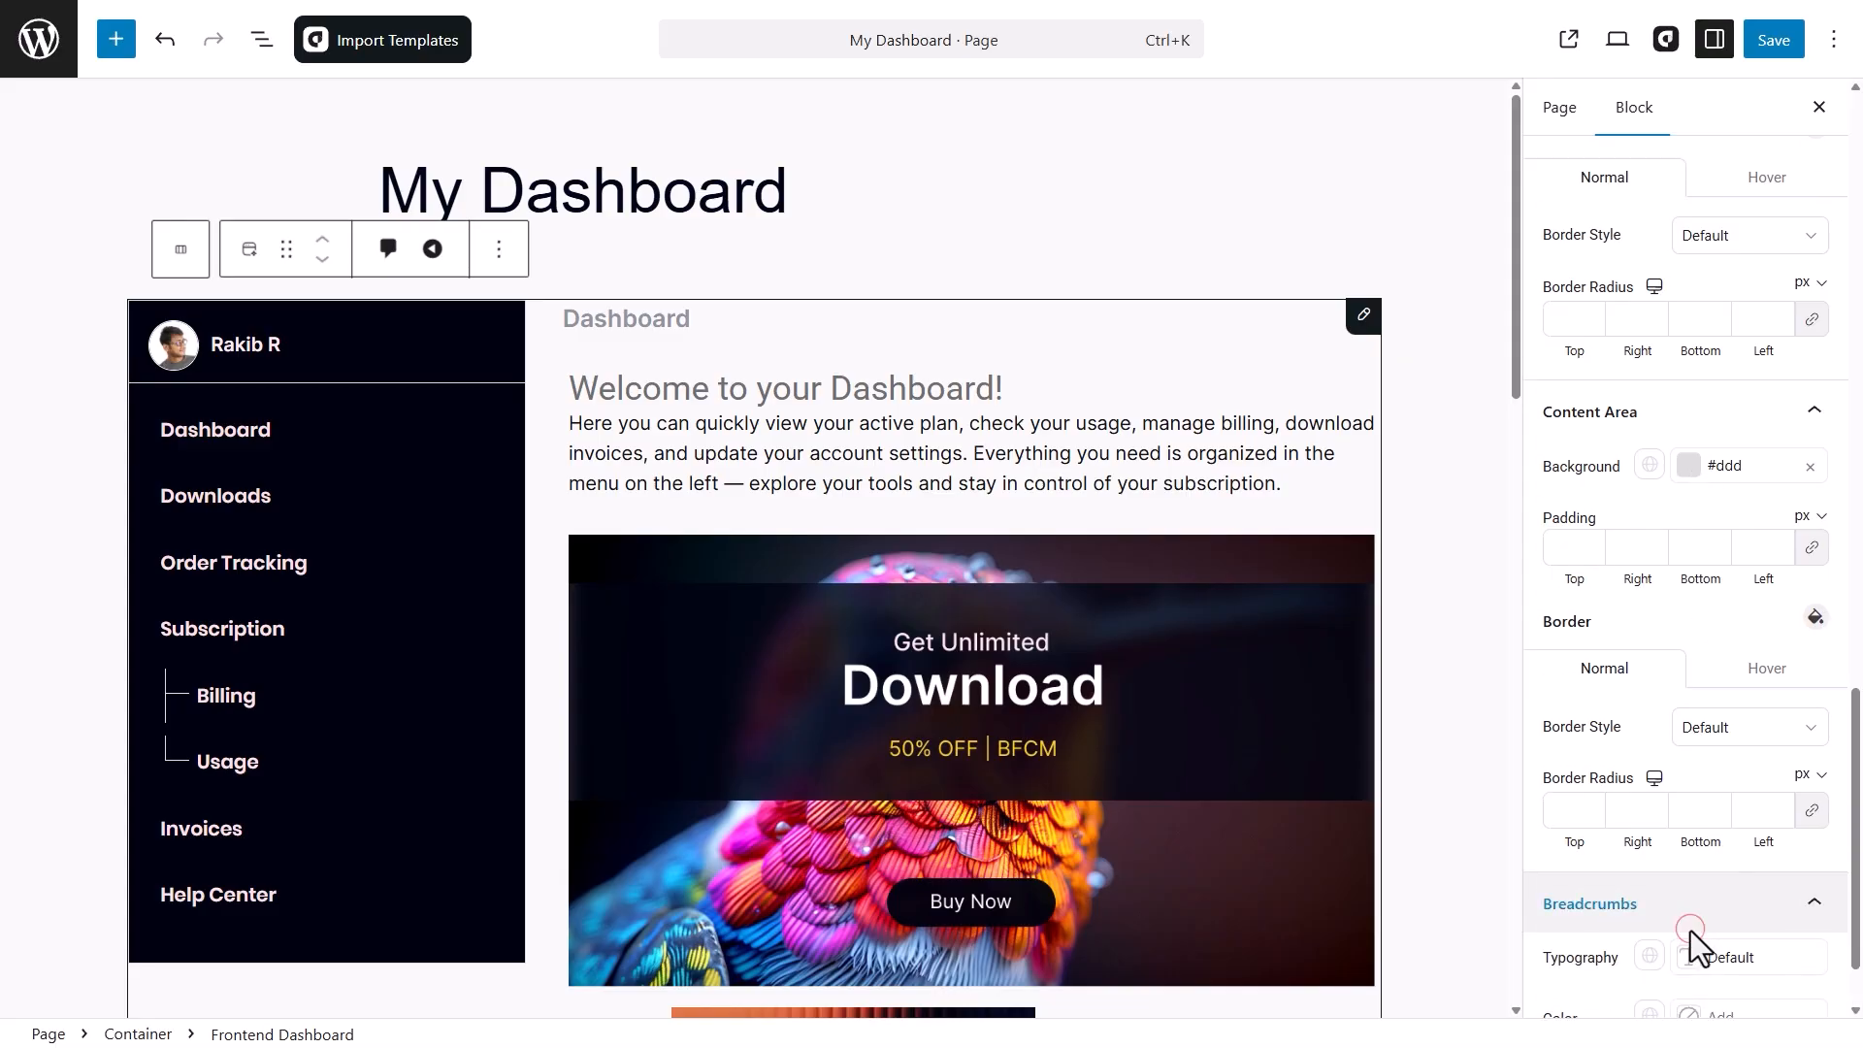
{"action": "scroll", "coordinate": [1688, 930], "scroll_direction": "up", "scroll_amount": 9}
{"action": "scroll", "coordinate": [1688, 929], "scroll_direction": "up", "scroll_amount": 5}
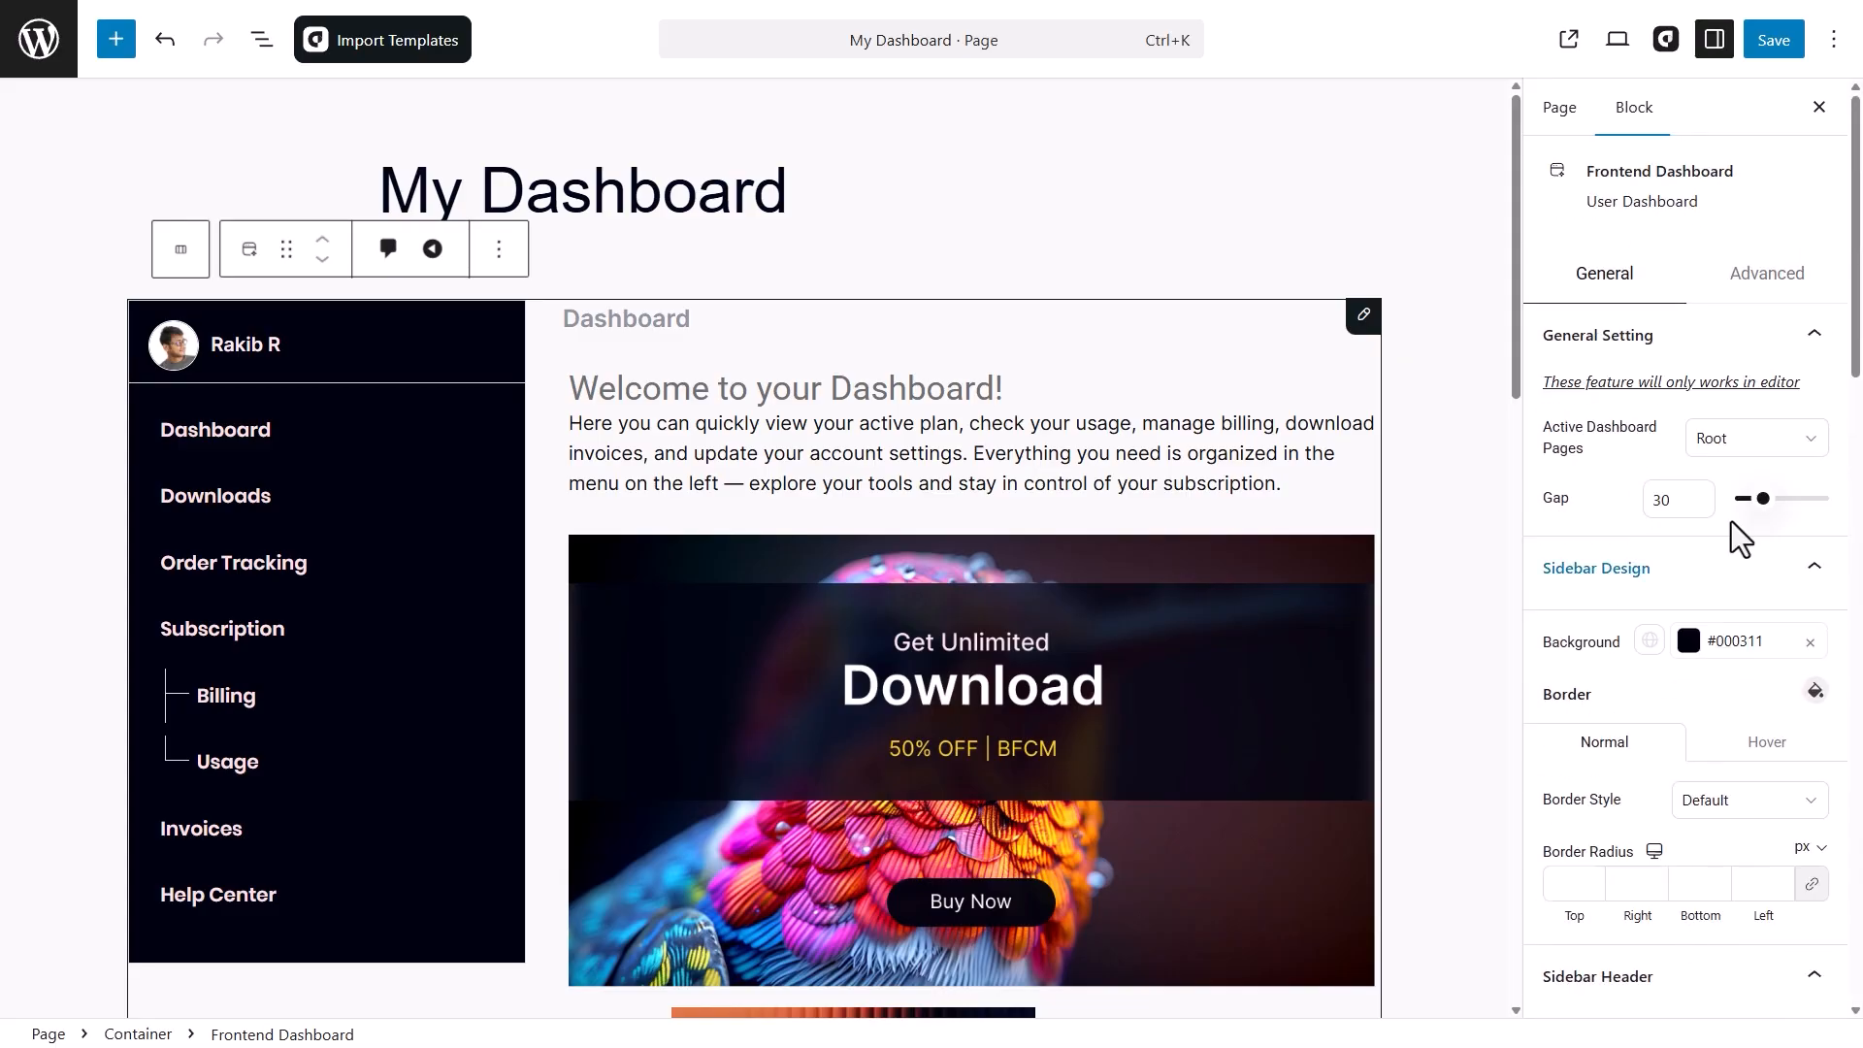
- Save the My Dashboard page and open its live view
{"action": "left_click", "coordinate": [1773, 39]}
{"action": "left_click", "coordinate": [1568, 38]}
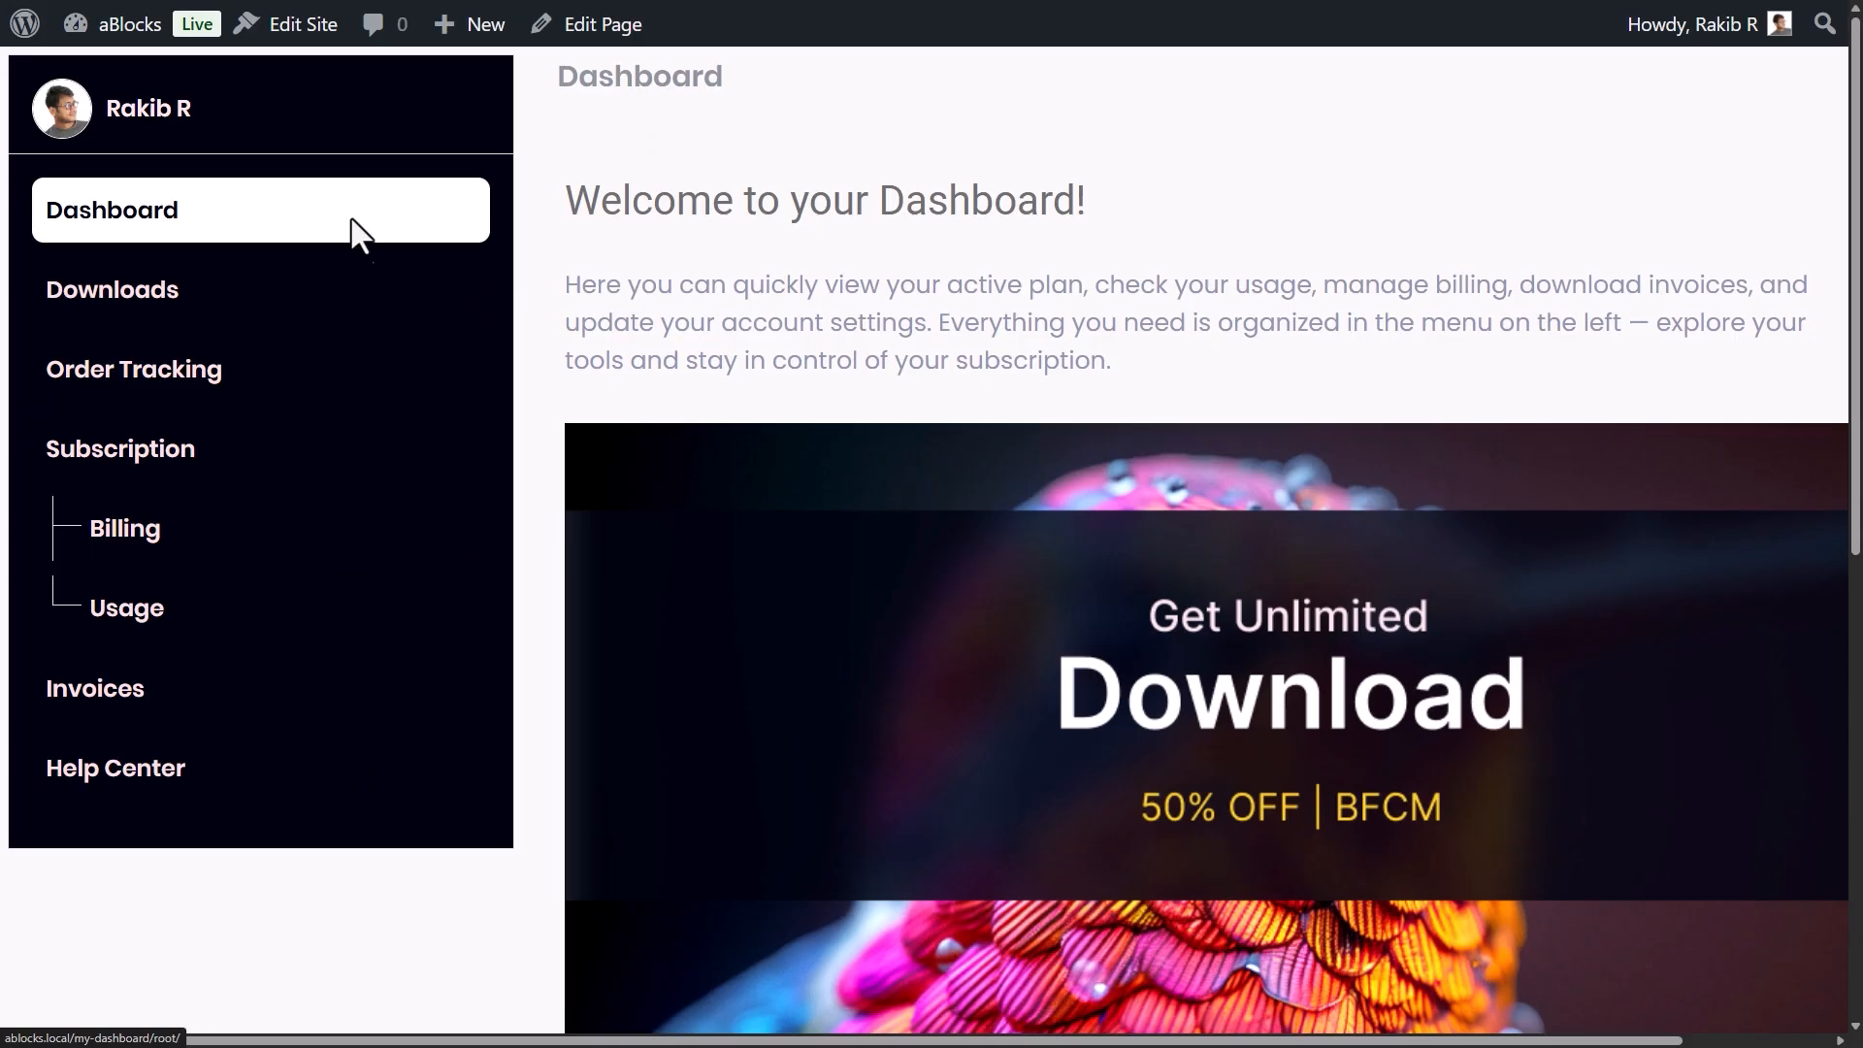
- Check the live Order Tracking page, and look through the live Dashboard page down to its product listings
{"action": "left_click", "coordinate": [317, 369]}
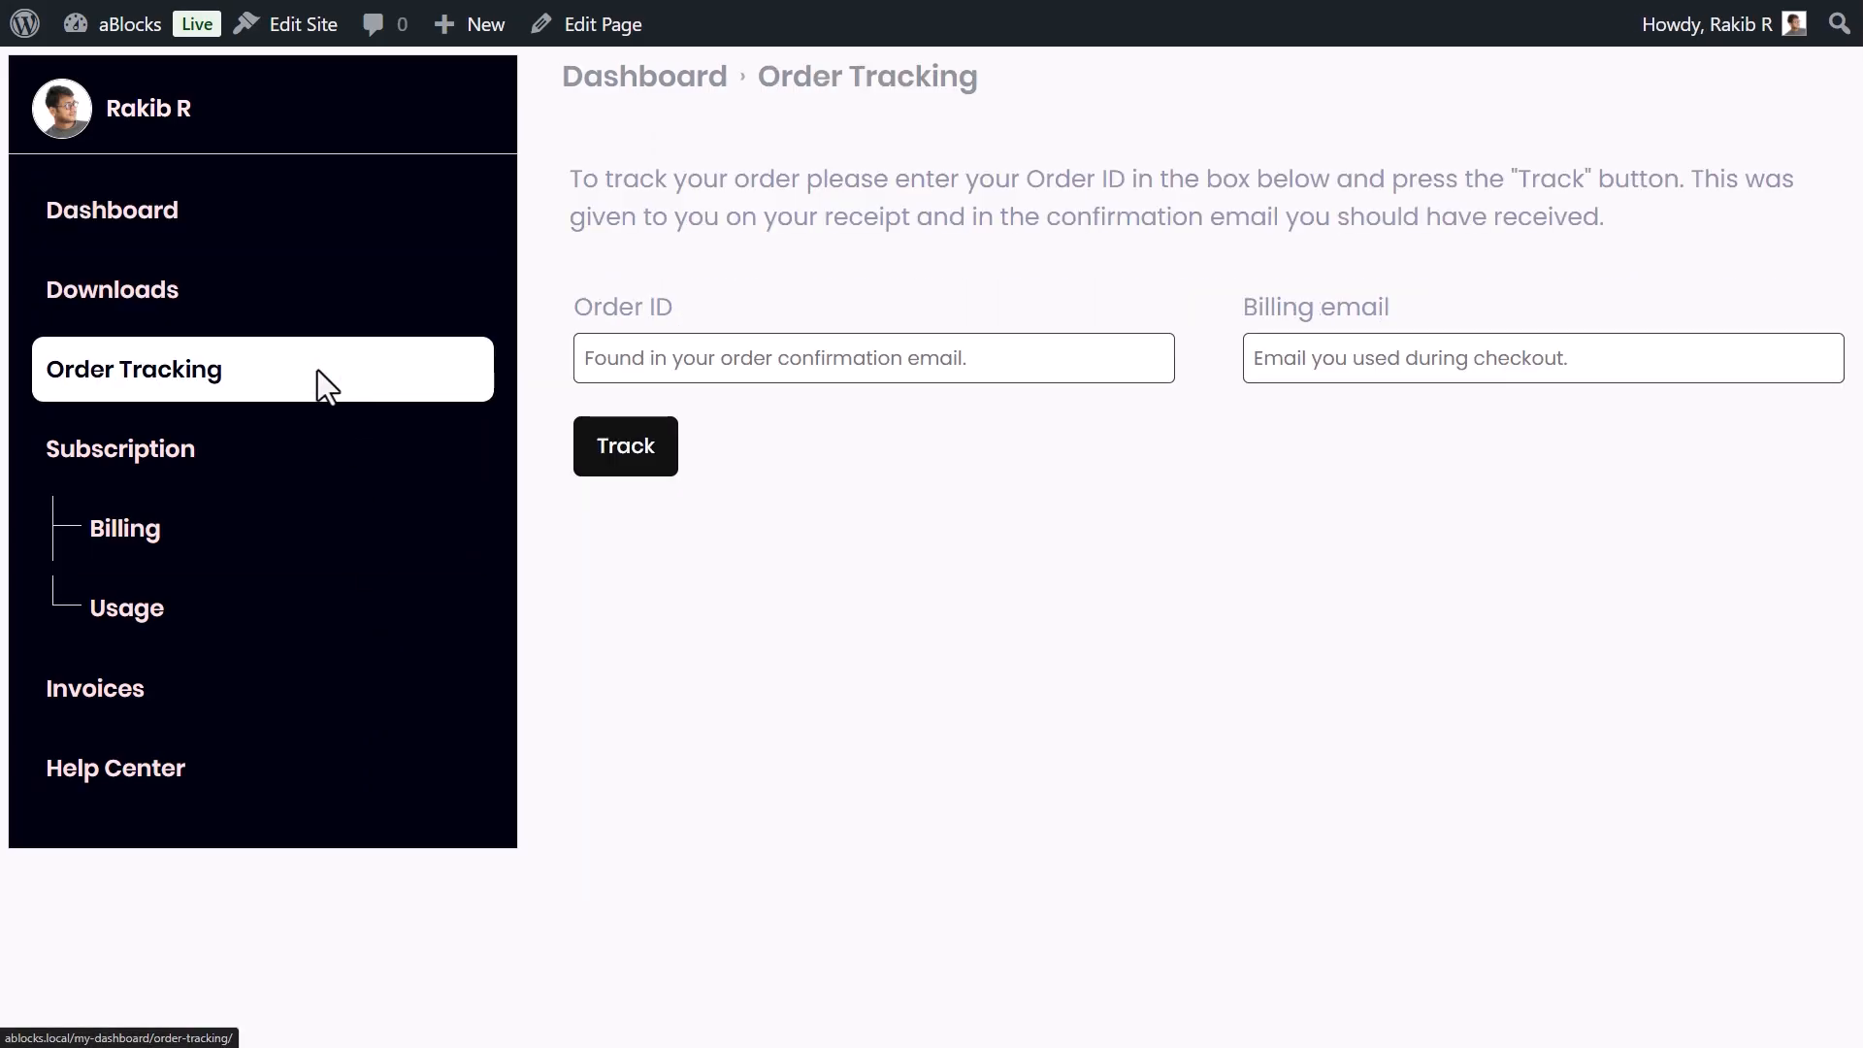
{"action": "left_click", "coordinate": [305, 235]}
{"action": "scroll", "coordinate": [306, 243], "scroll_direction": "down", "scroll_amount": 5}
{"action": "scroll", "coordinate": [304, 243], "scroll_direction": "down", "scroll_amount": 3}
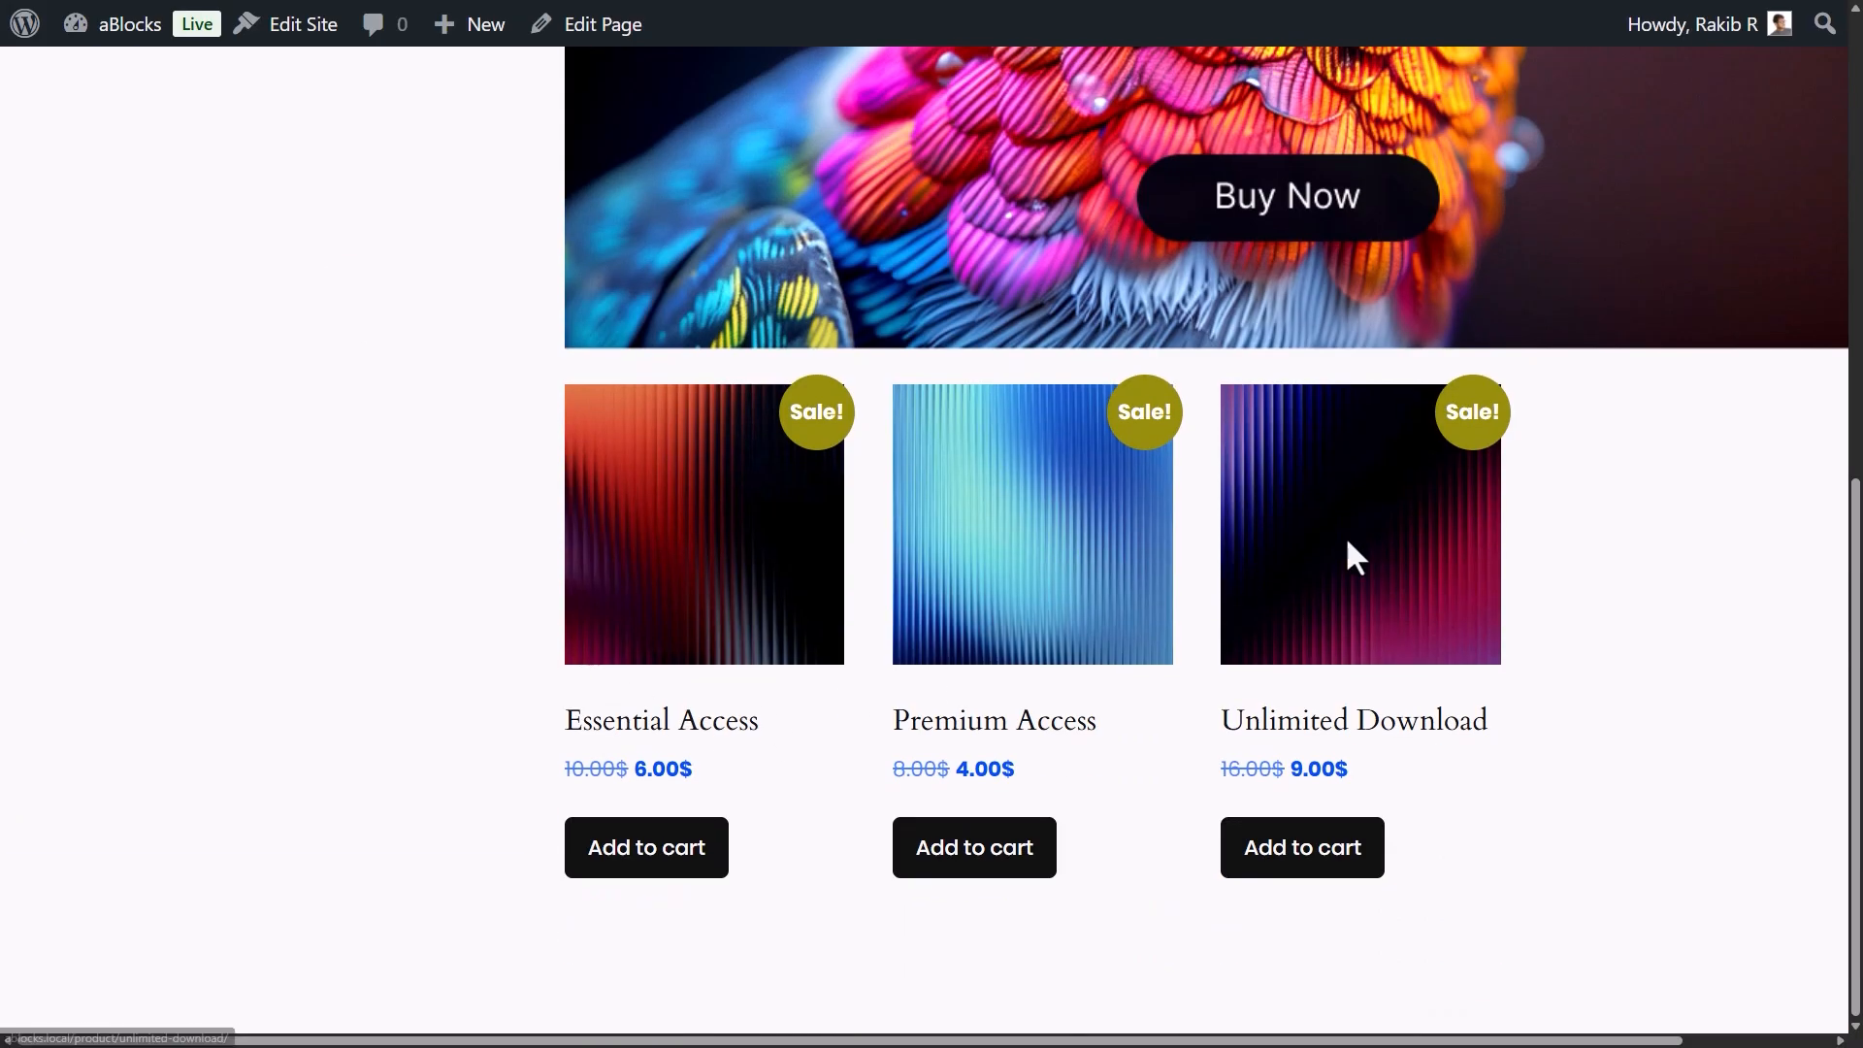
{"action": "scroll", "coordinate": [1346, 541], "scroll_direction": "up", "scroll_amount": 8}
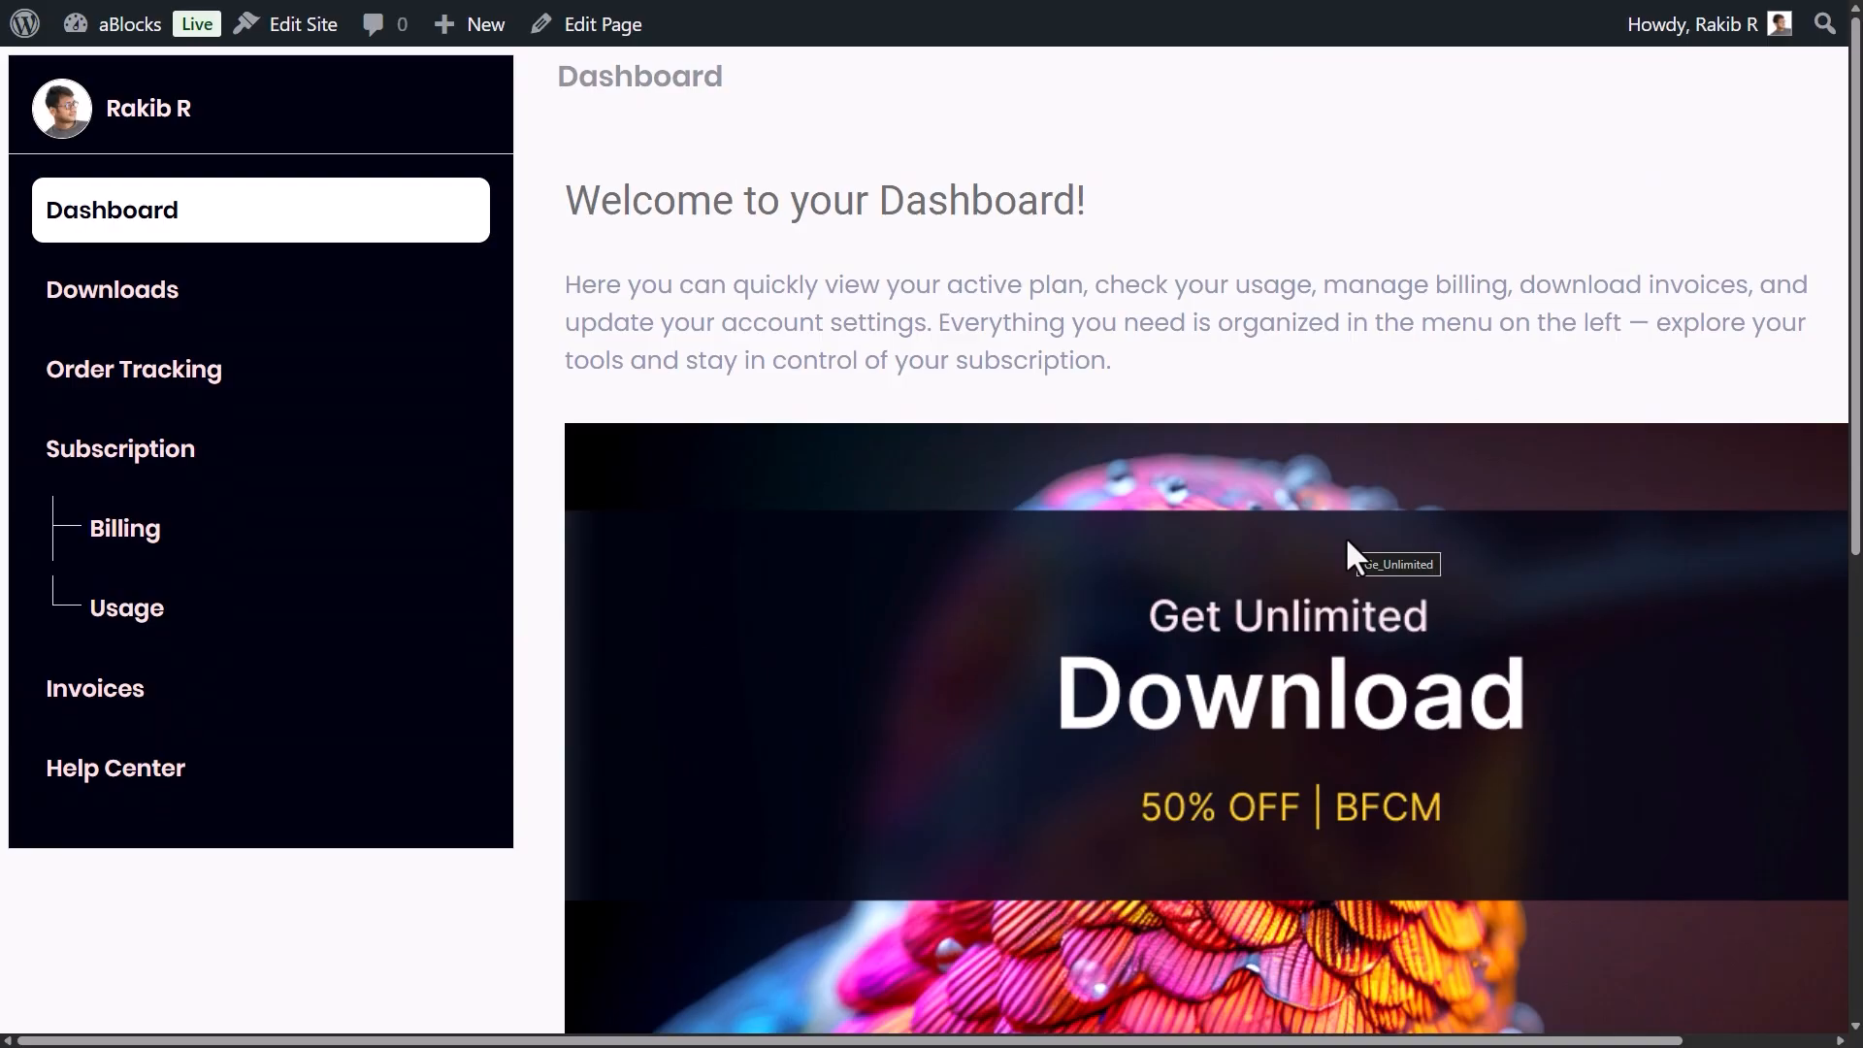